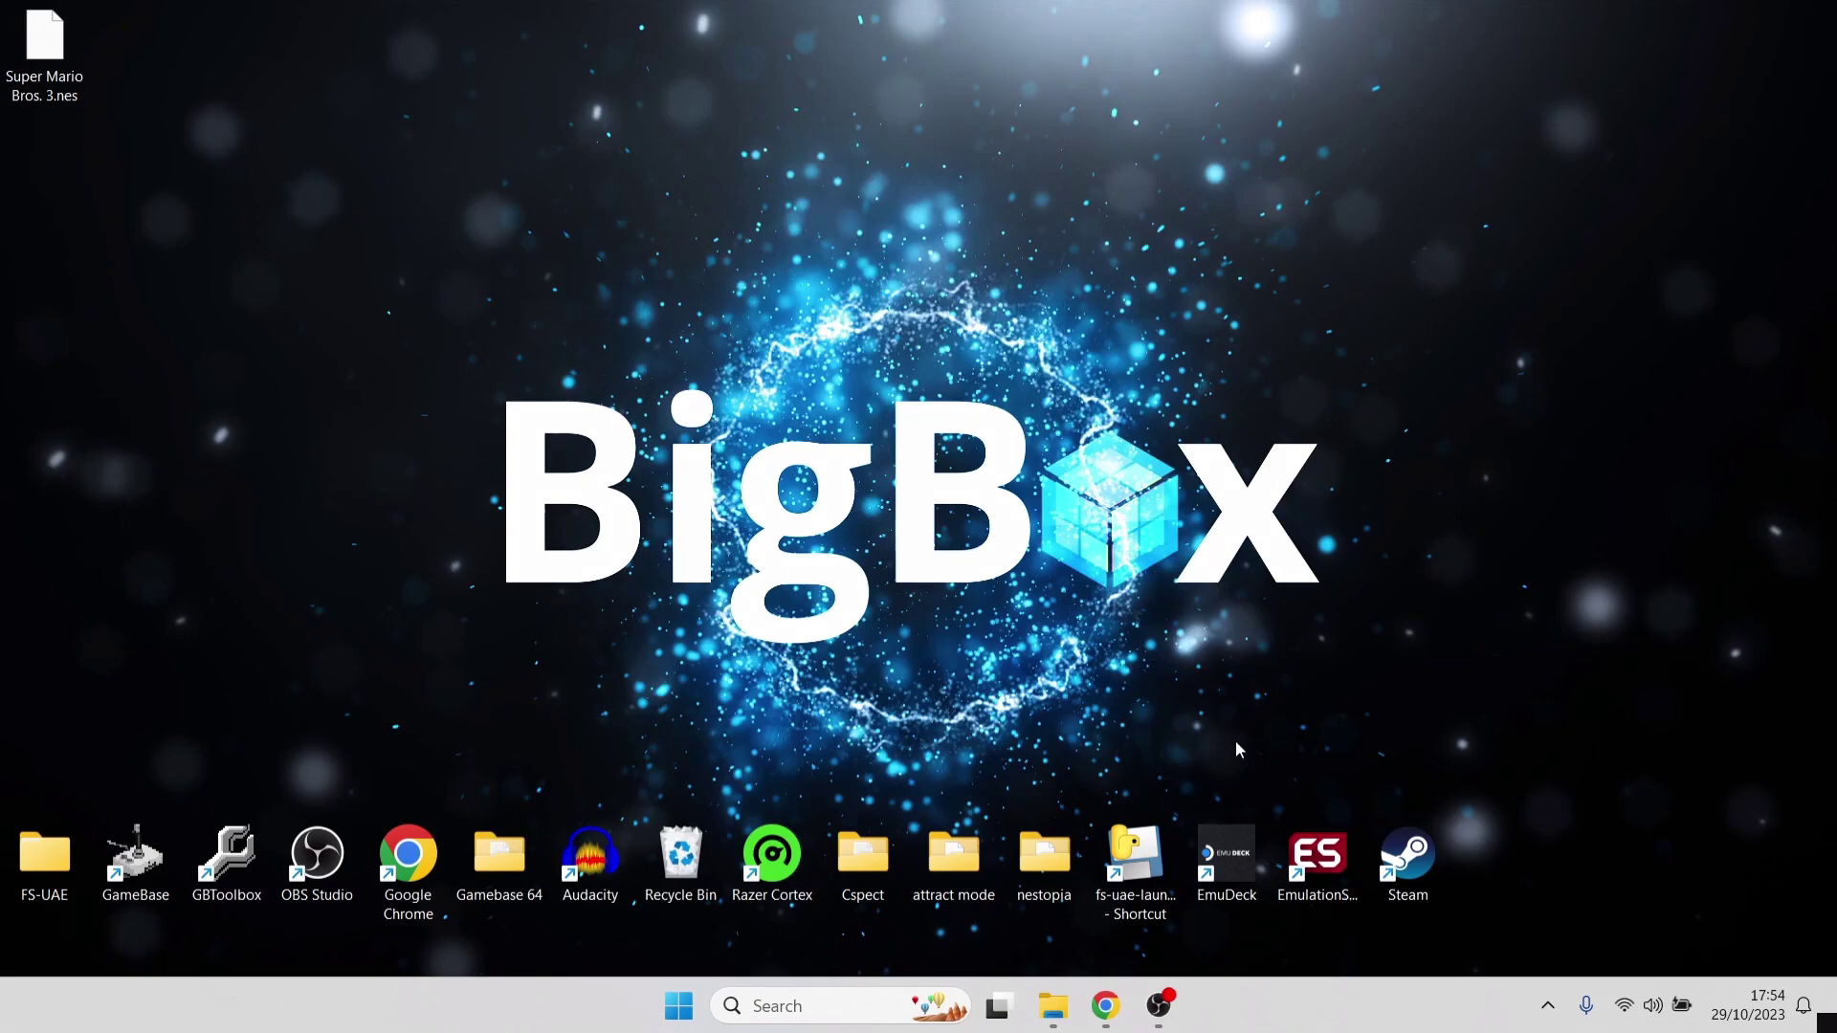
Step: Open the LaunchBox for Windows download page and submit the form using the saved e-mail address
left_click(1105, 1005)
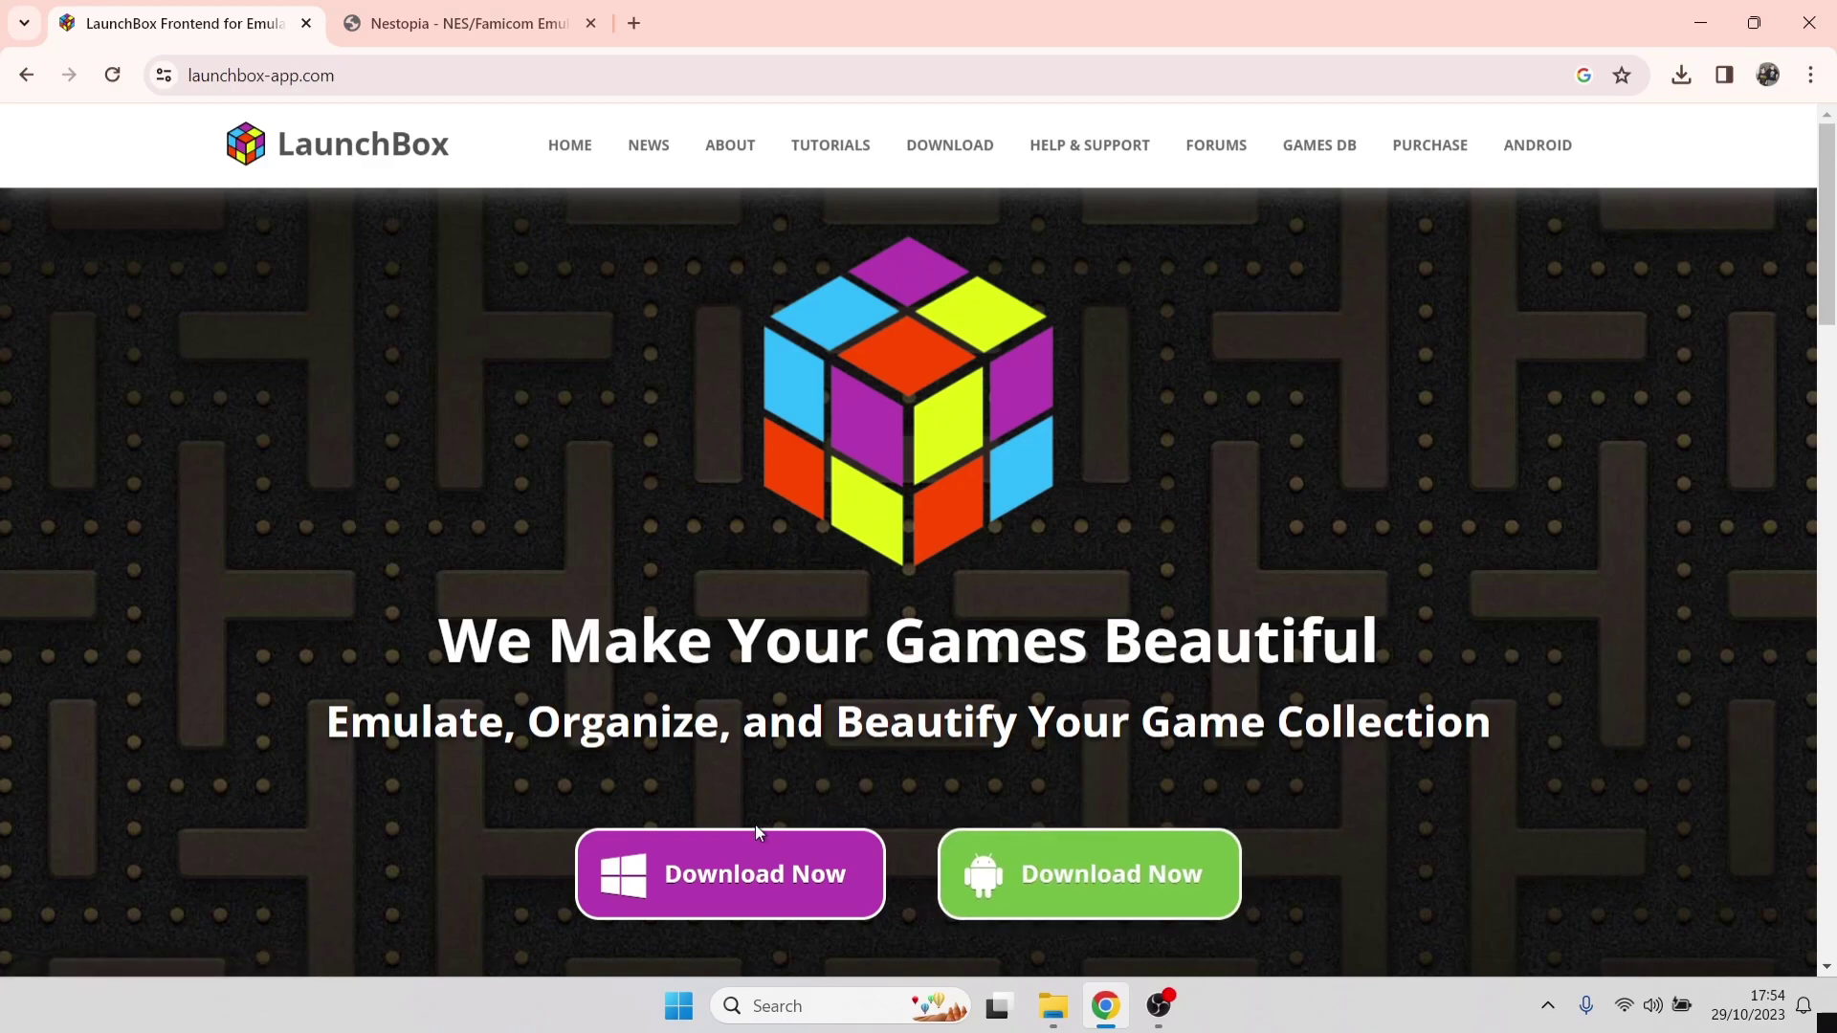
left_click(768, 876)
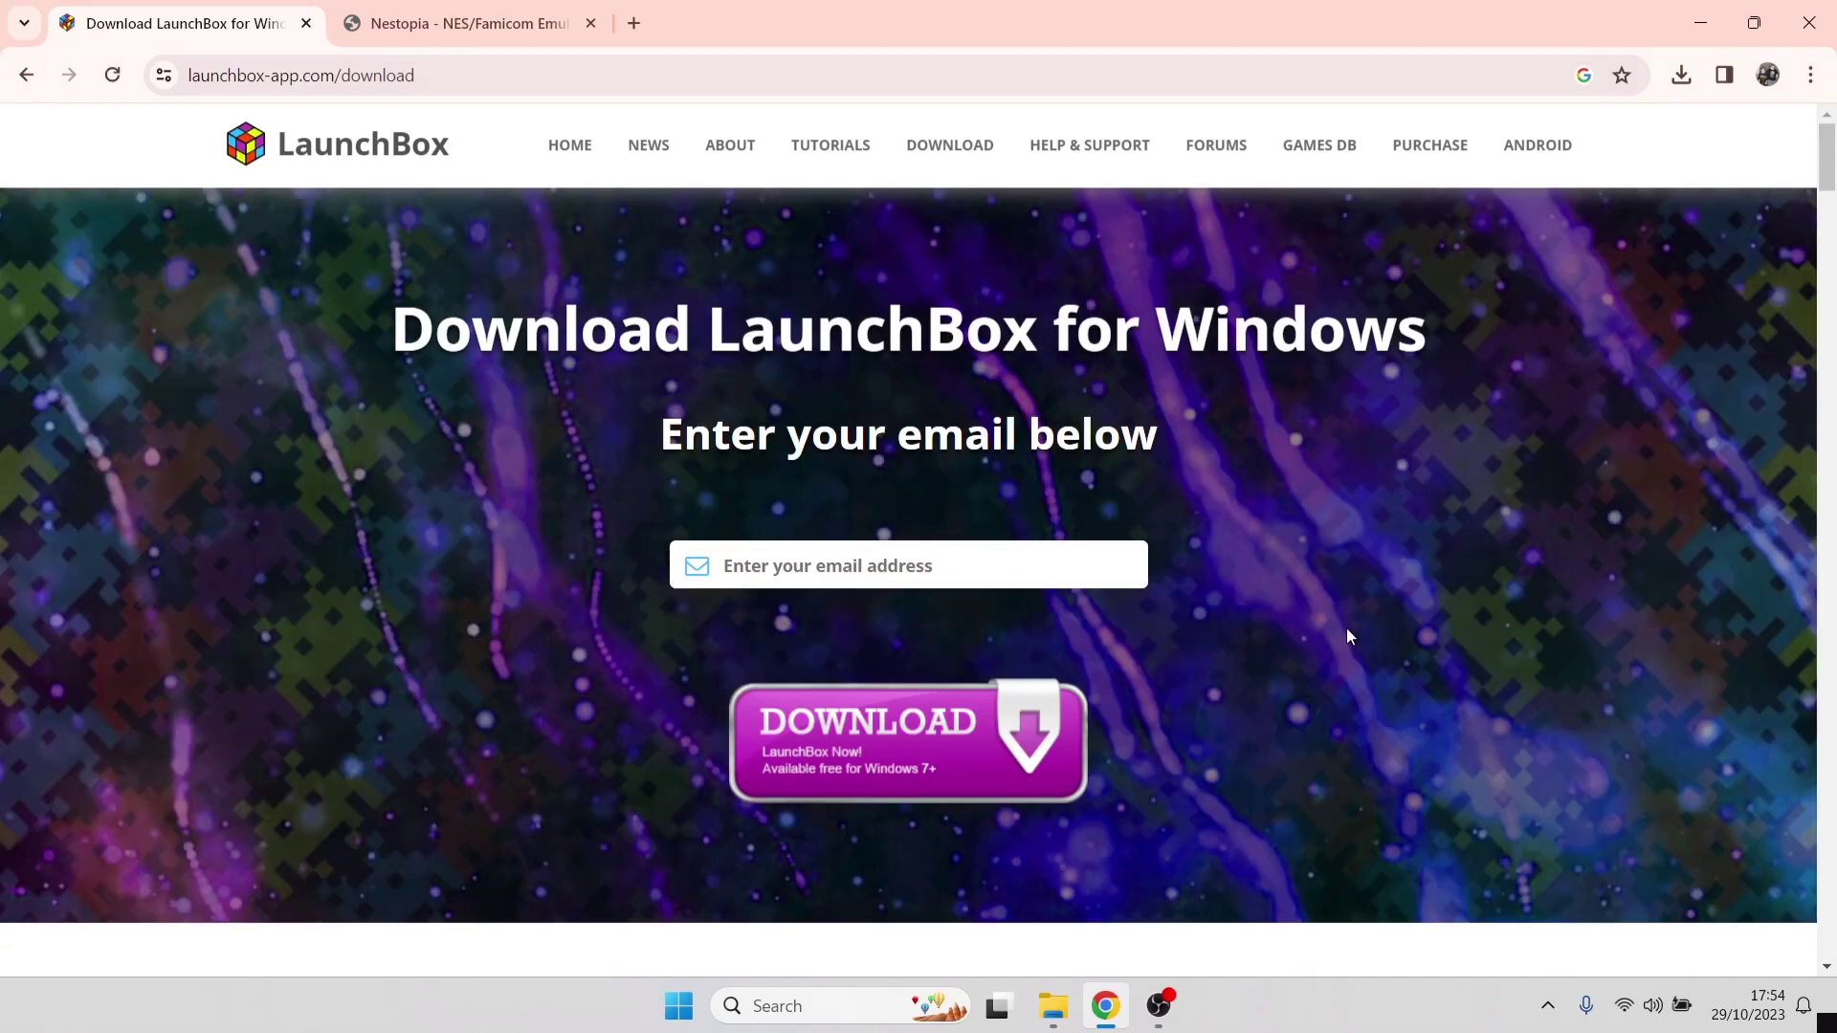
left_click(1071, 560)
left_click(840, 762)
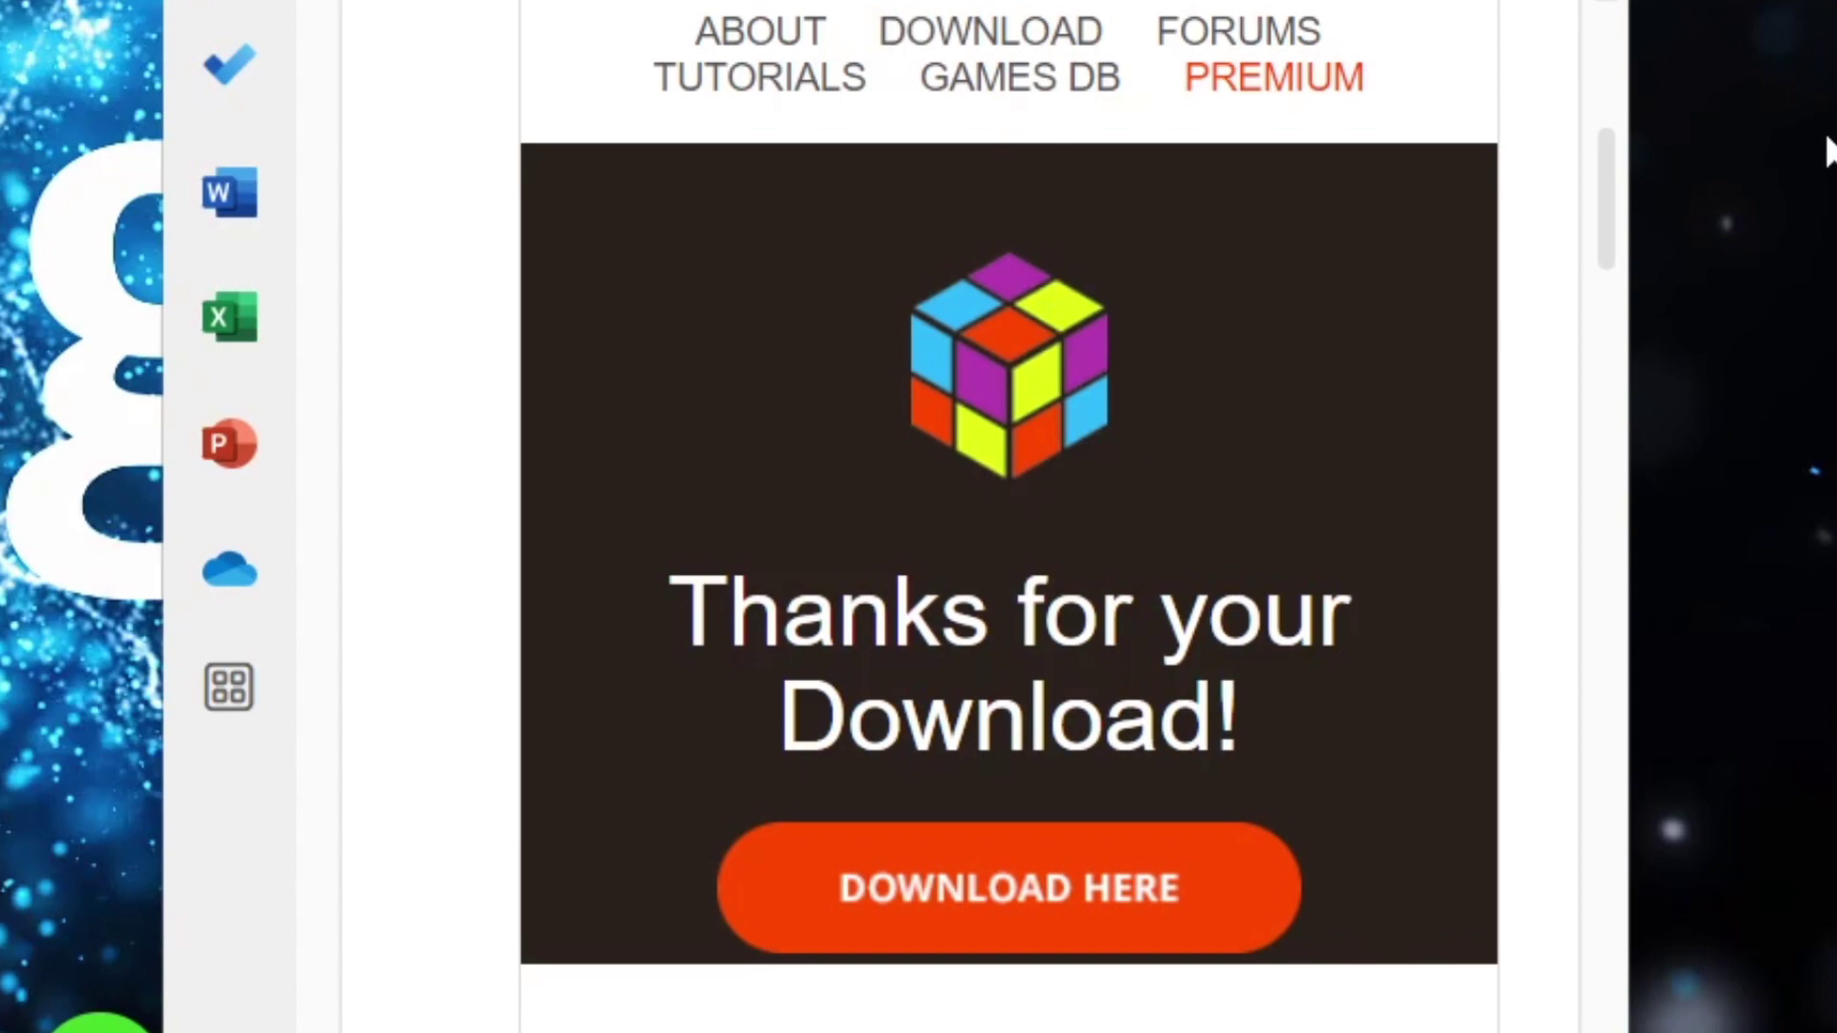
Step: Download the LaunchBox installer from the e-mail link and the Nestopia v1.40 binary zip
left_click(1057, 904)
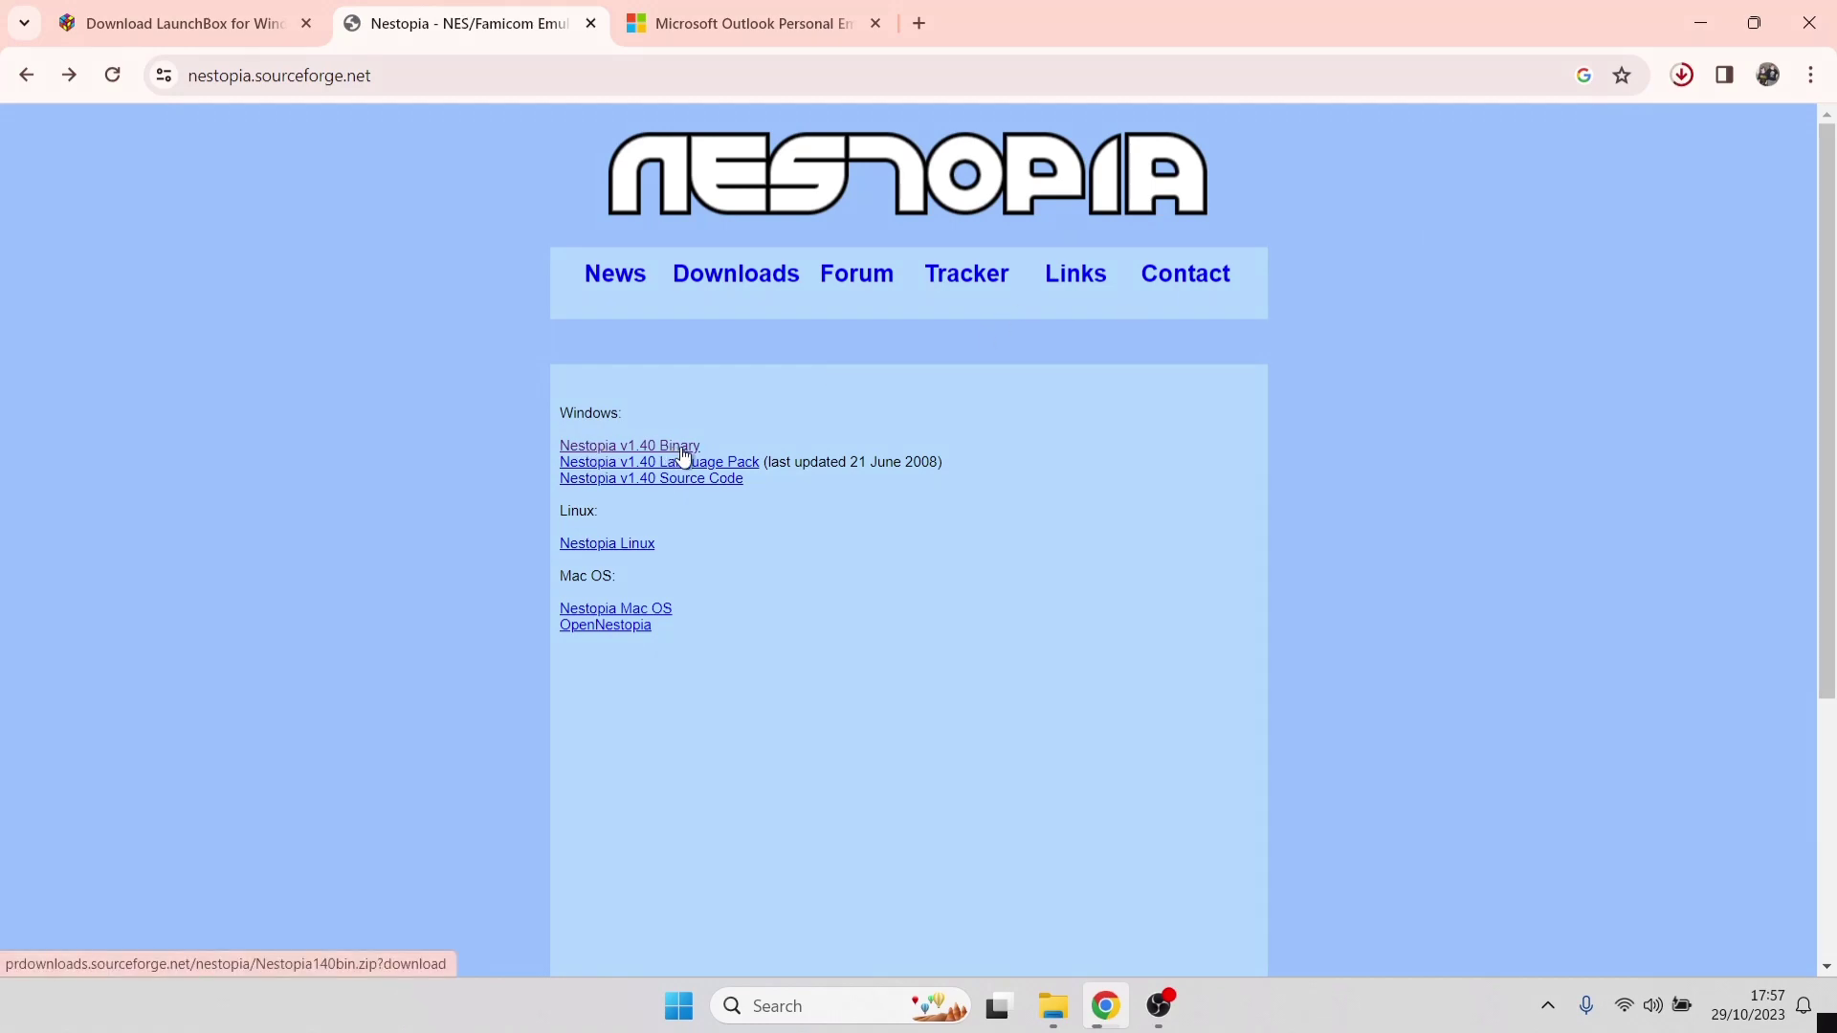
left_click(616, 448)
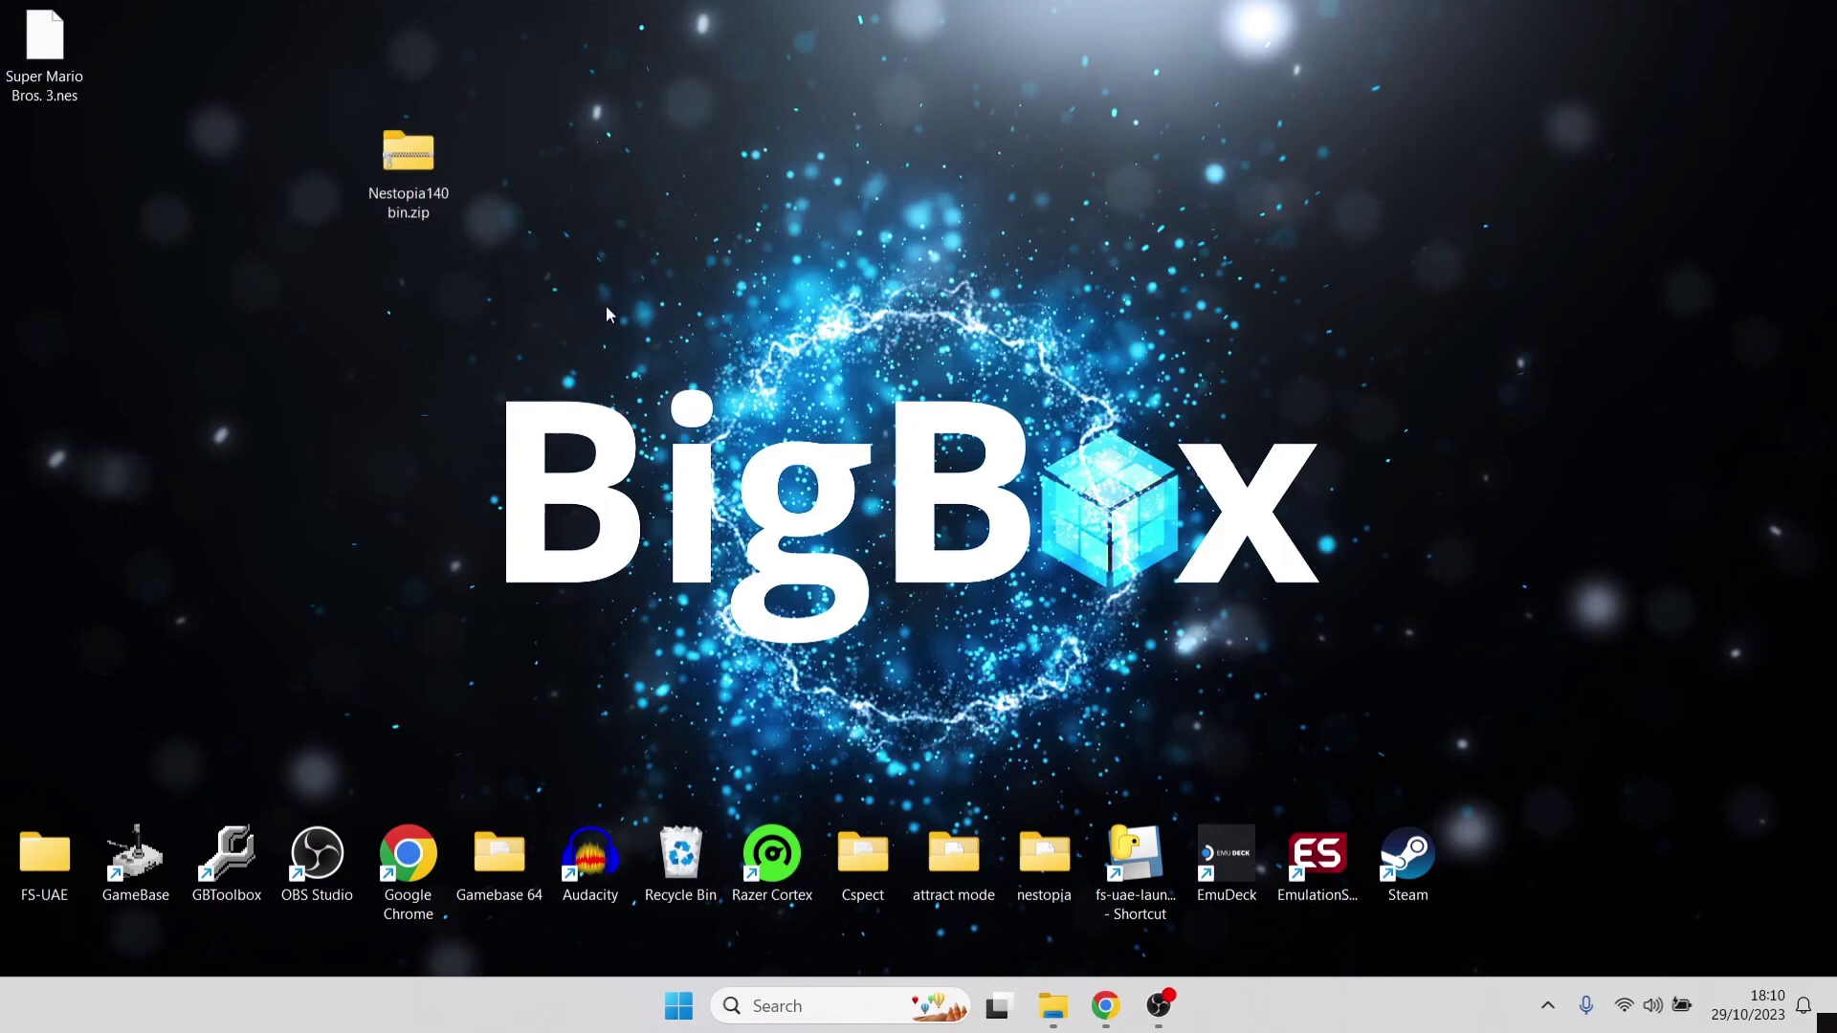
Step: Create a desktop folder named Nes and move the Nestopia zip into it
right_click(606, 247)
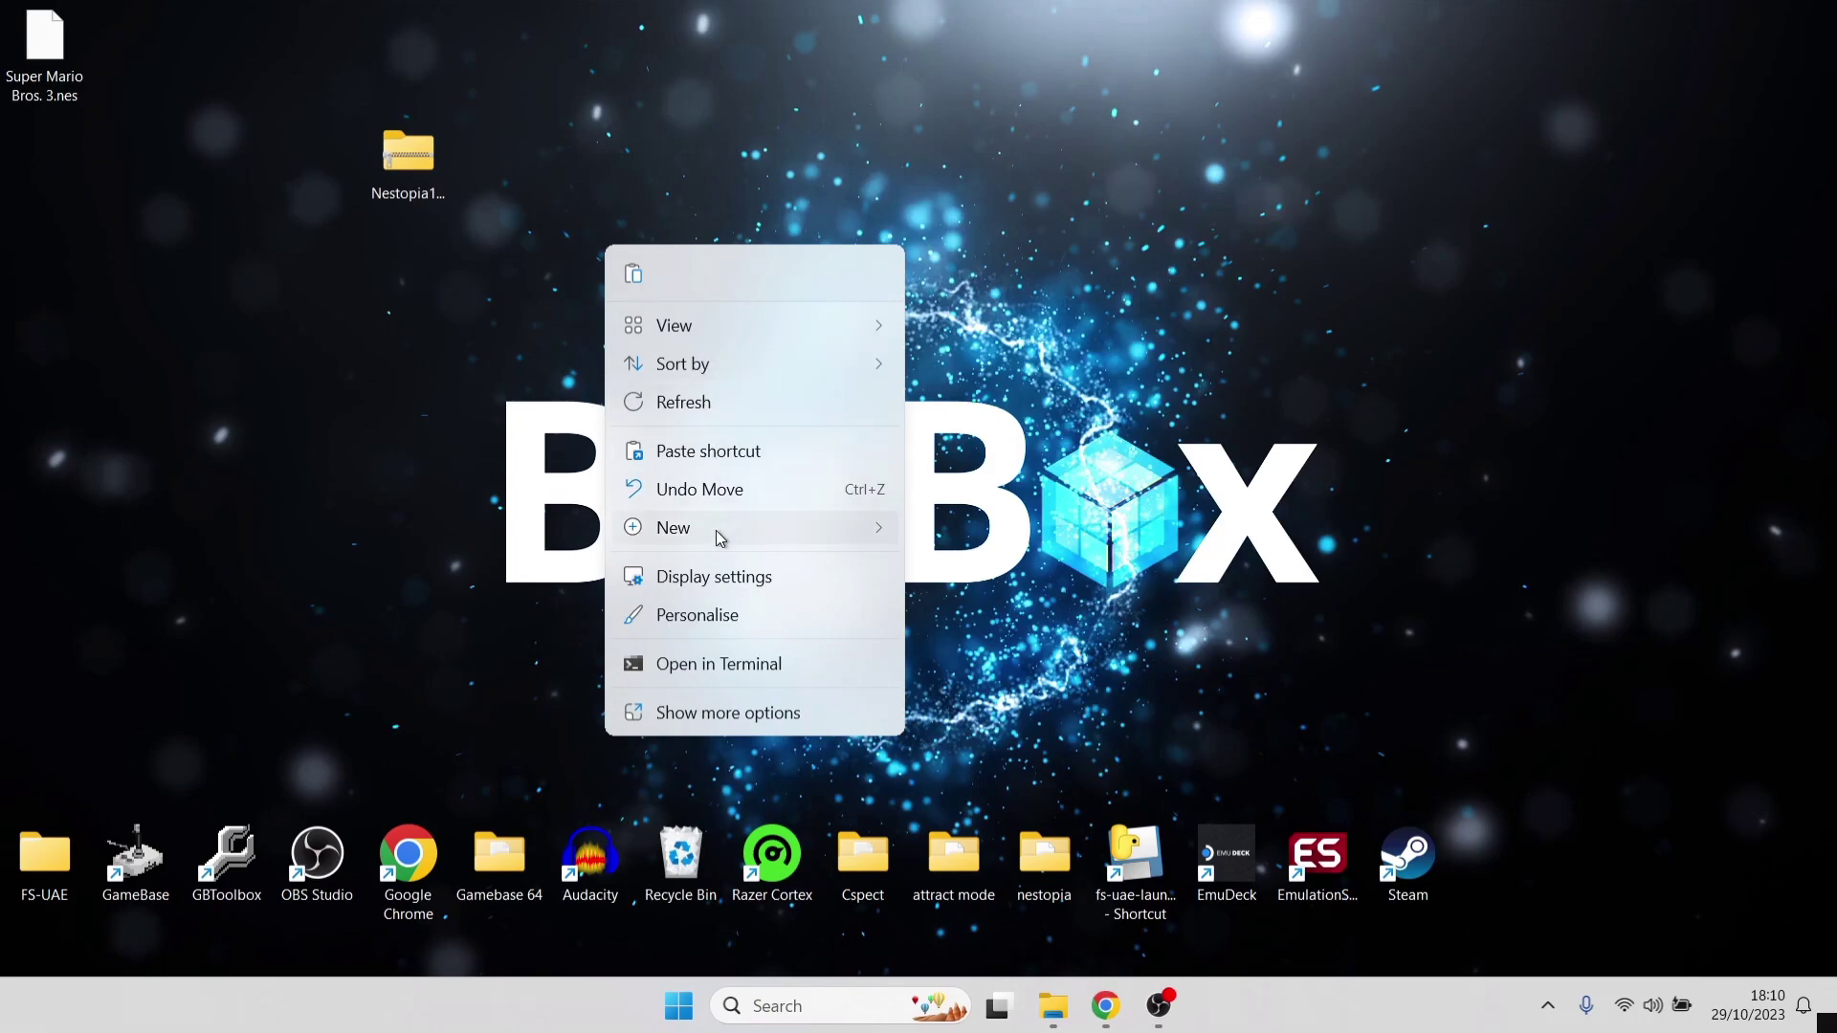
mouse_move(719, 538)
left_click(961, 540)
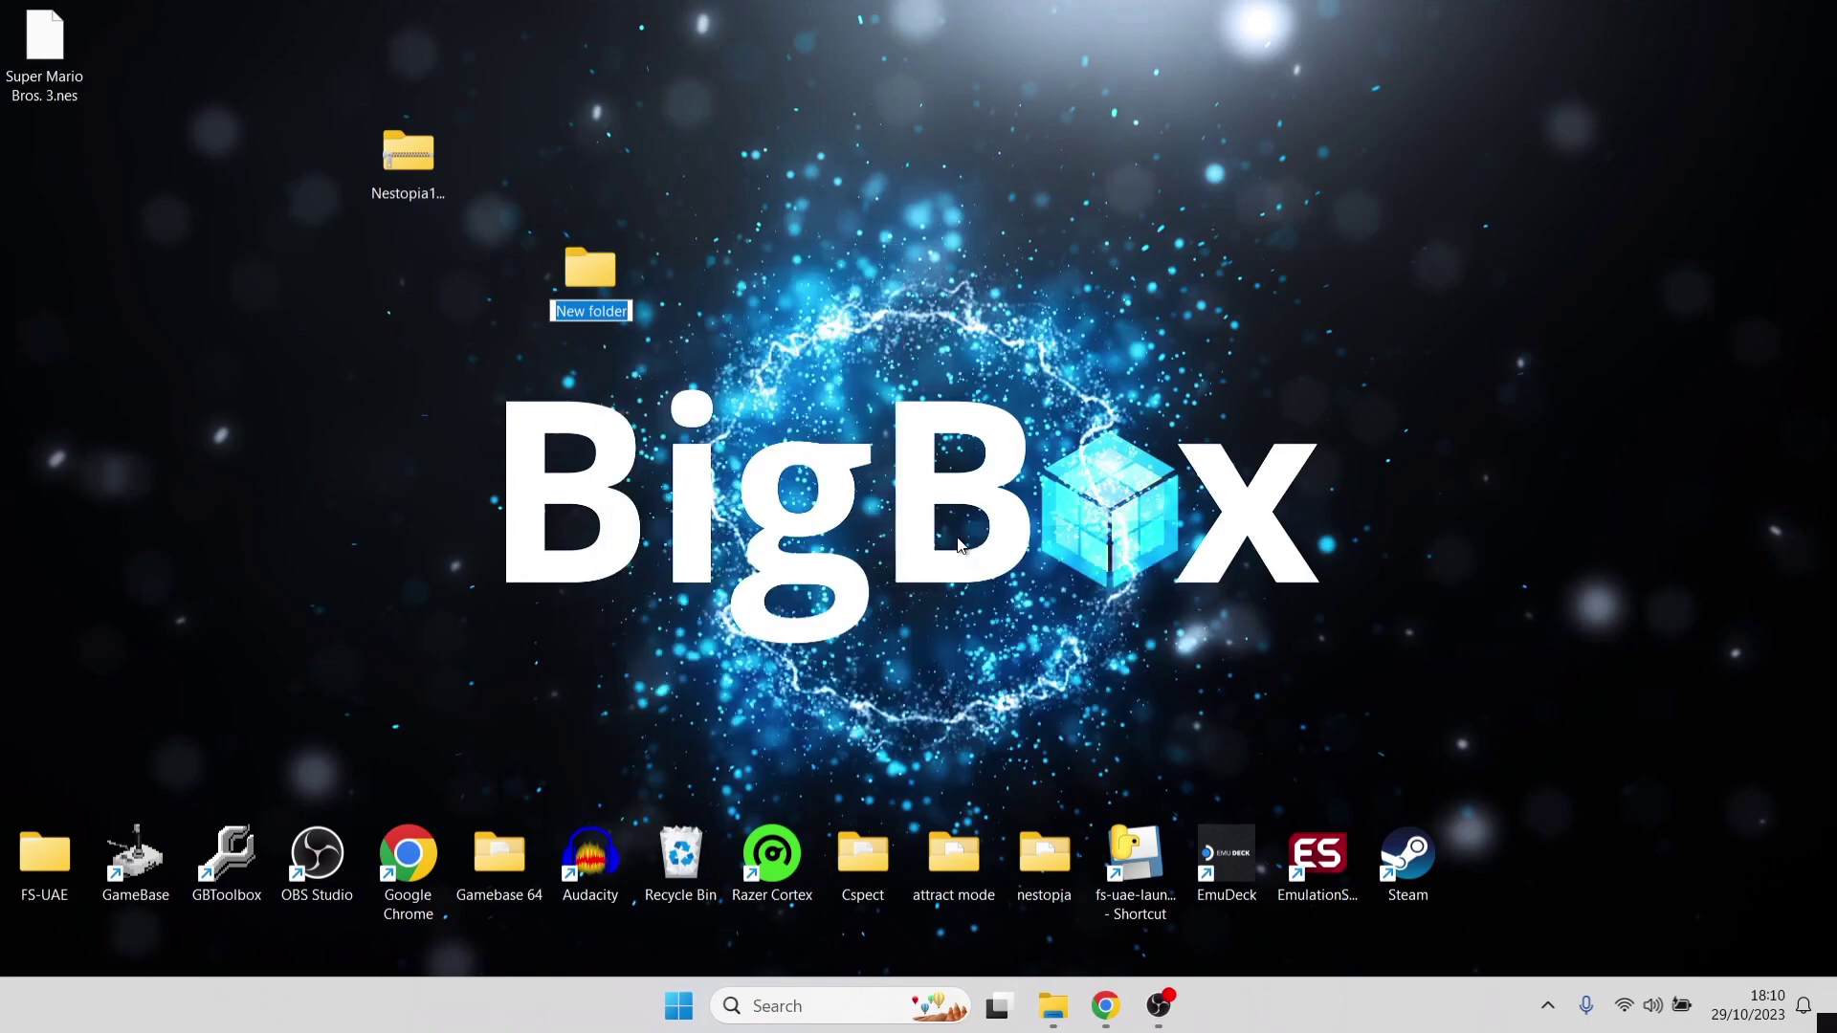
type("Nes")
key("Return")
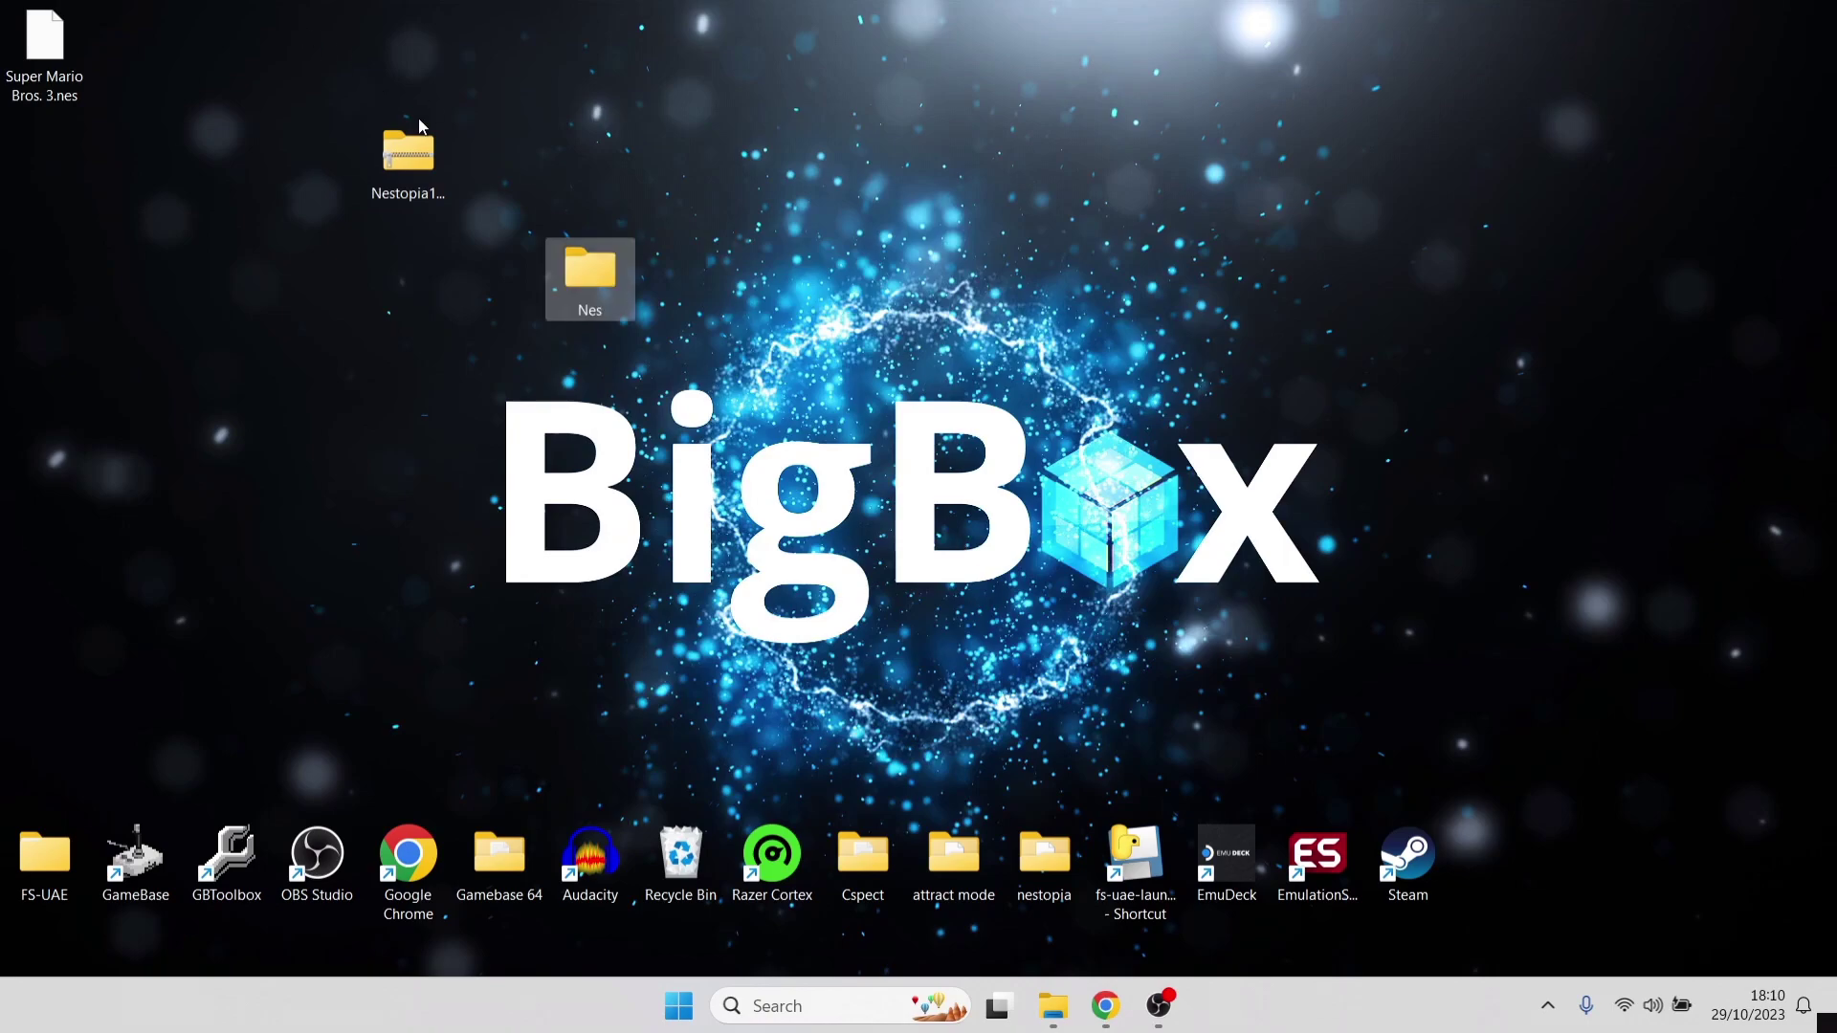
left_click(421, 134)
left_click_drag(419, 144, 617, 294)
Step: Extract Nestopia140bin.zip inside the Nes folder with WinRAR, then delete the zip
double_click(590, 273)
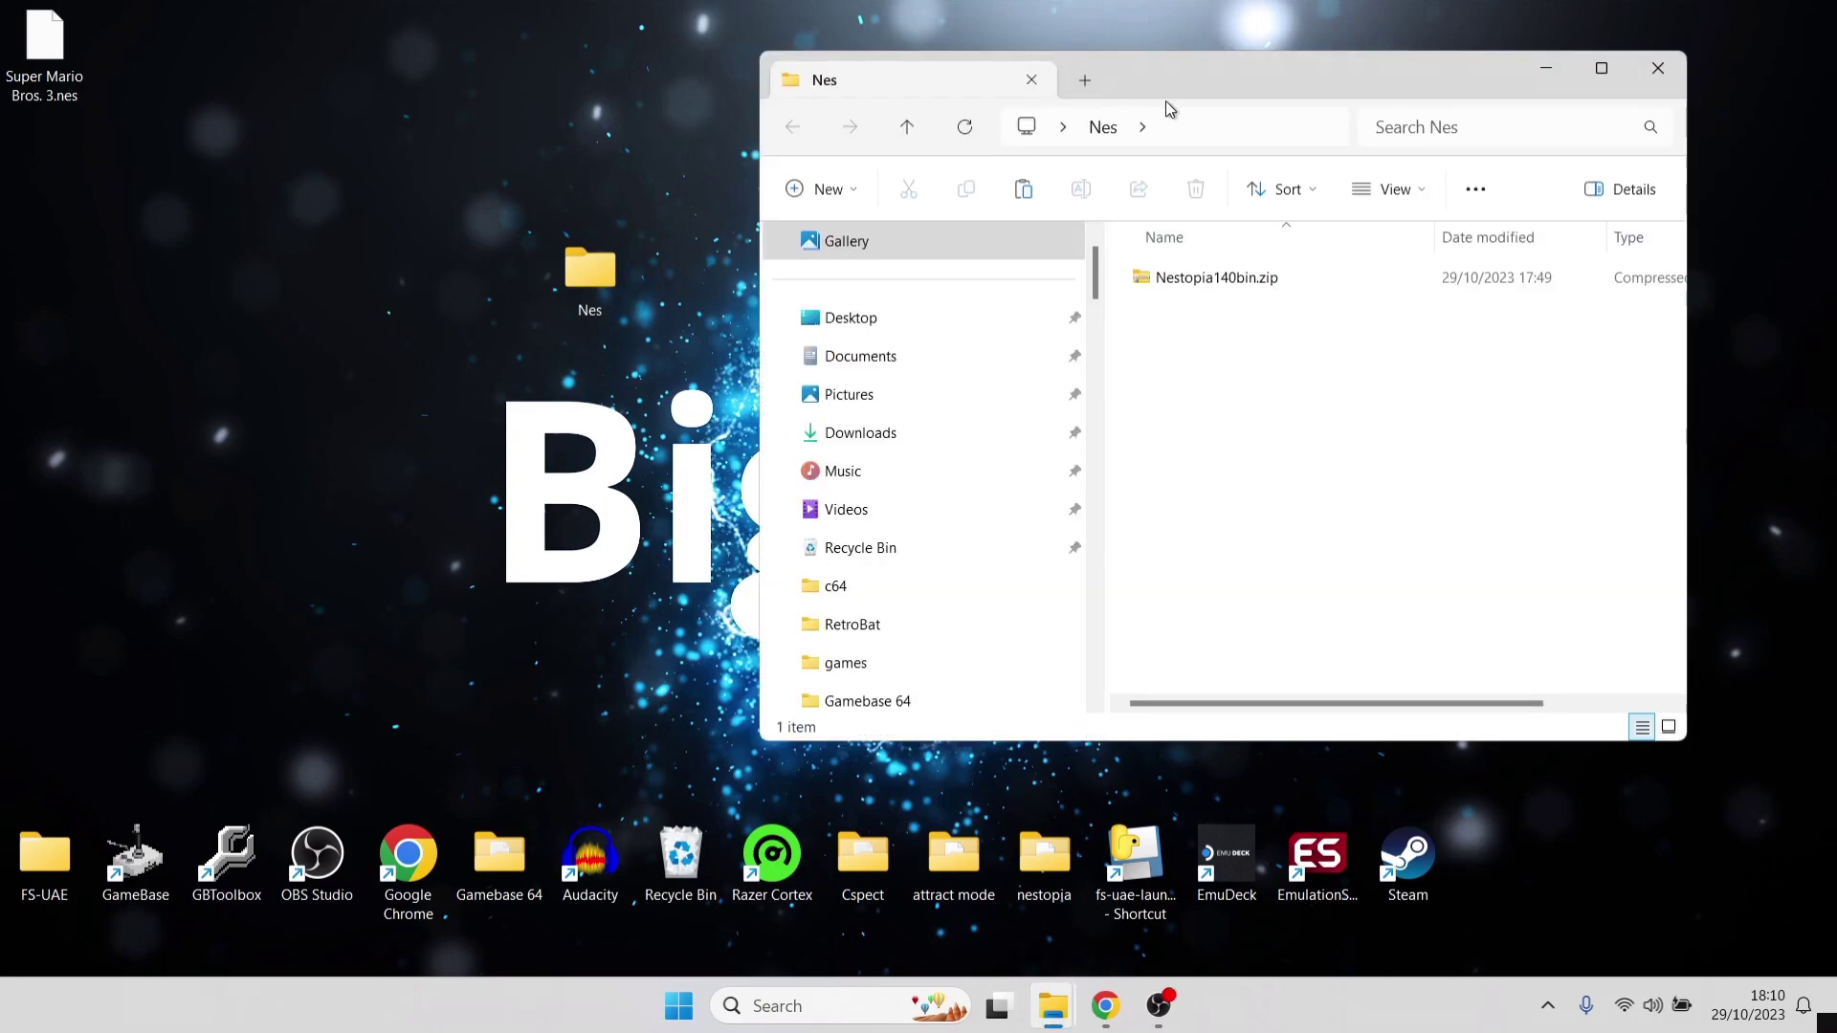
double_click(1184, 89)
left_click(475, 214)
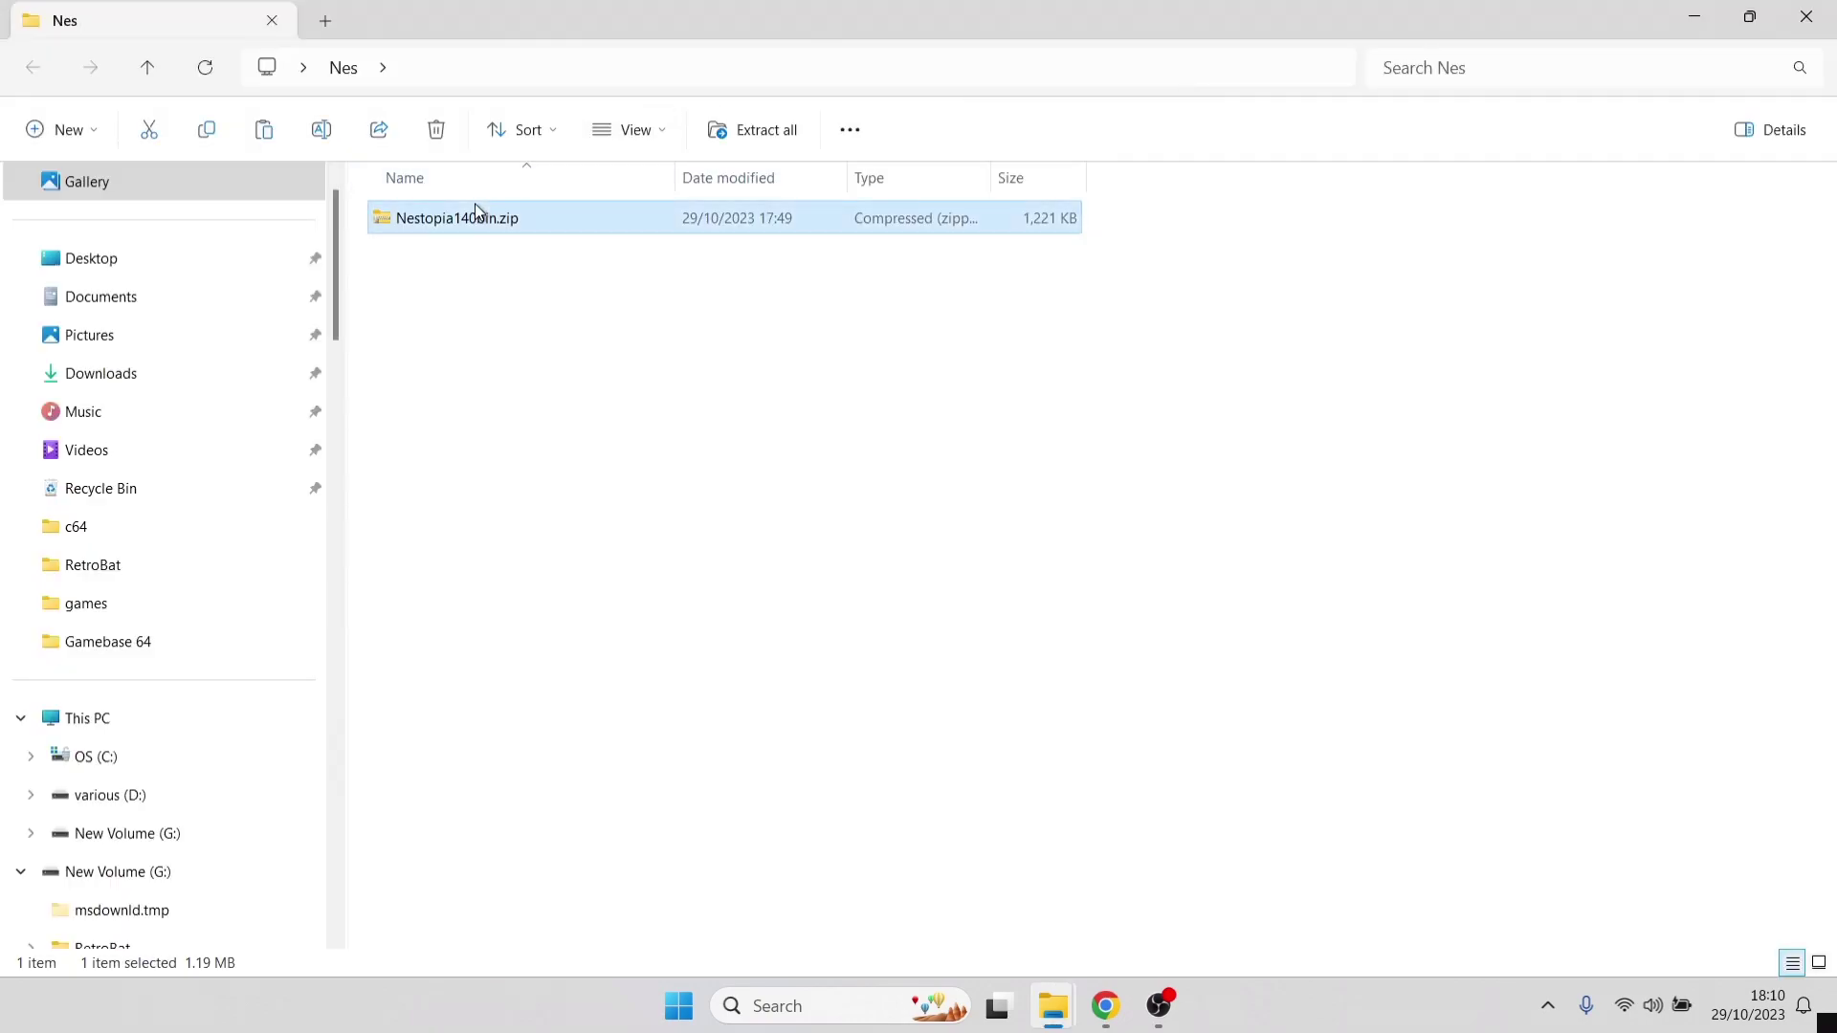
right_click(476, 211)
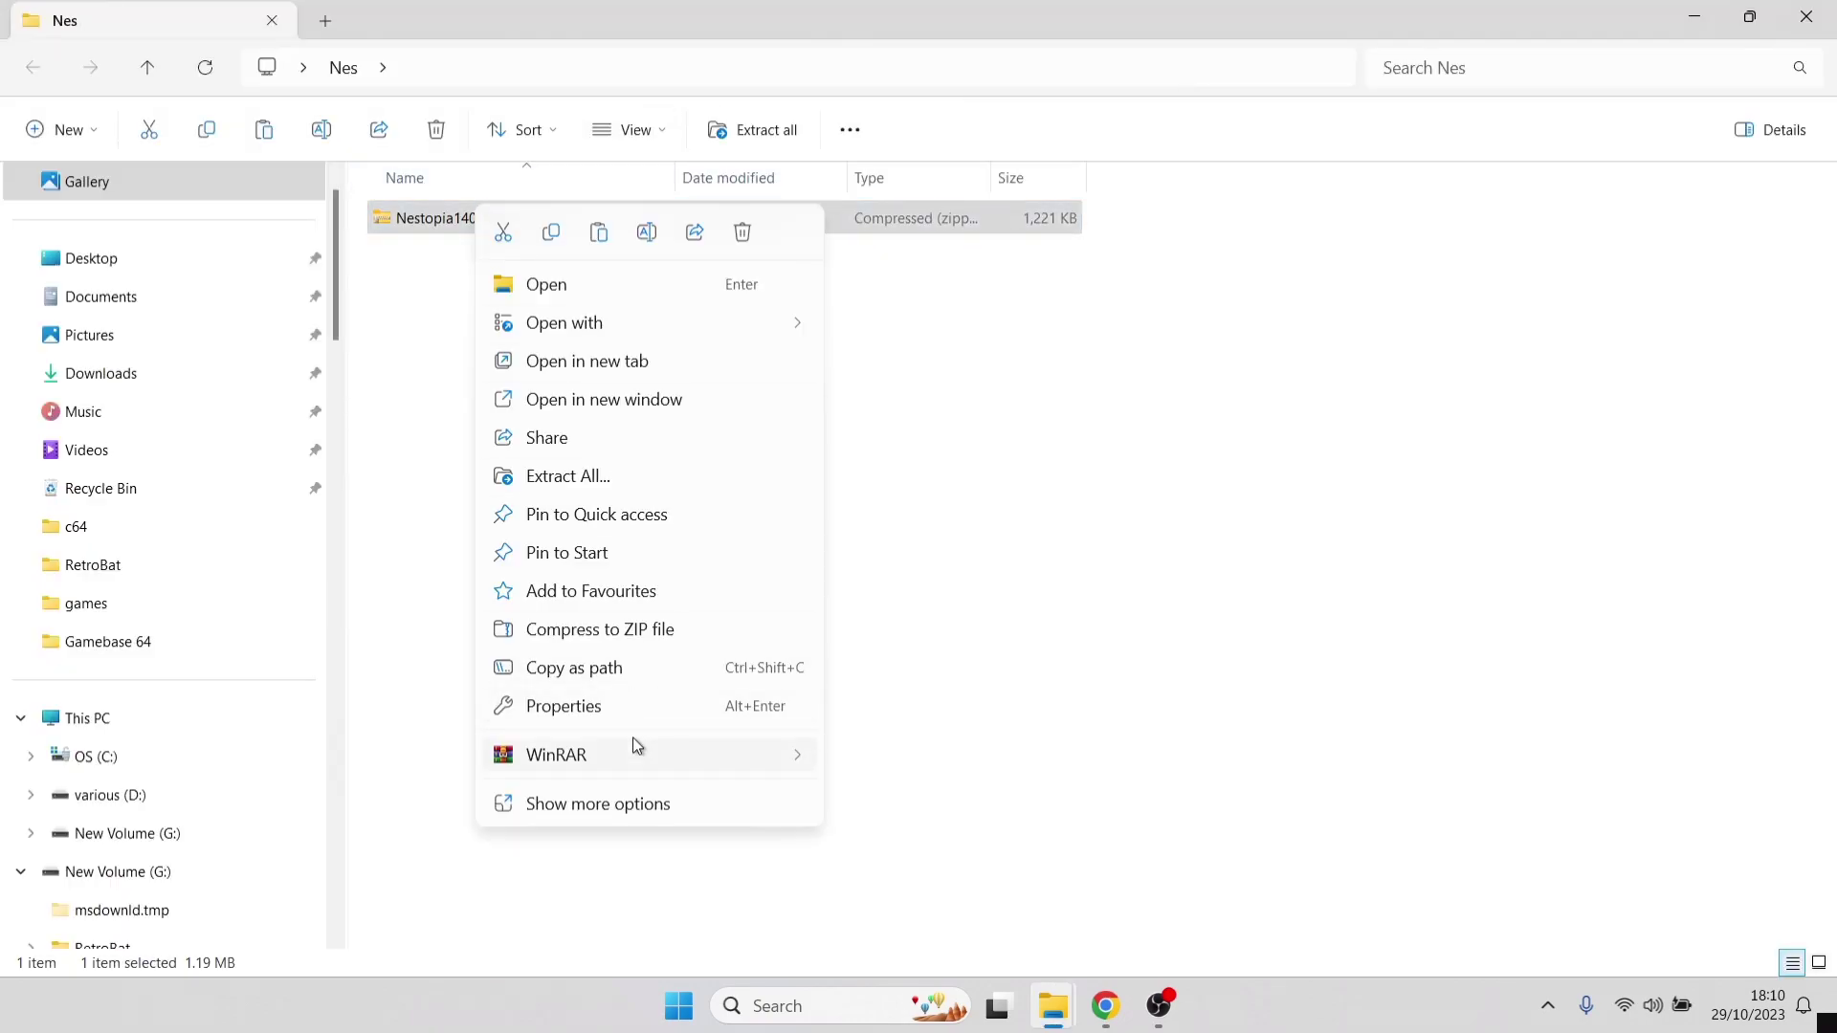
mouse_move(637, 745)
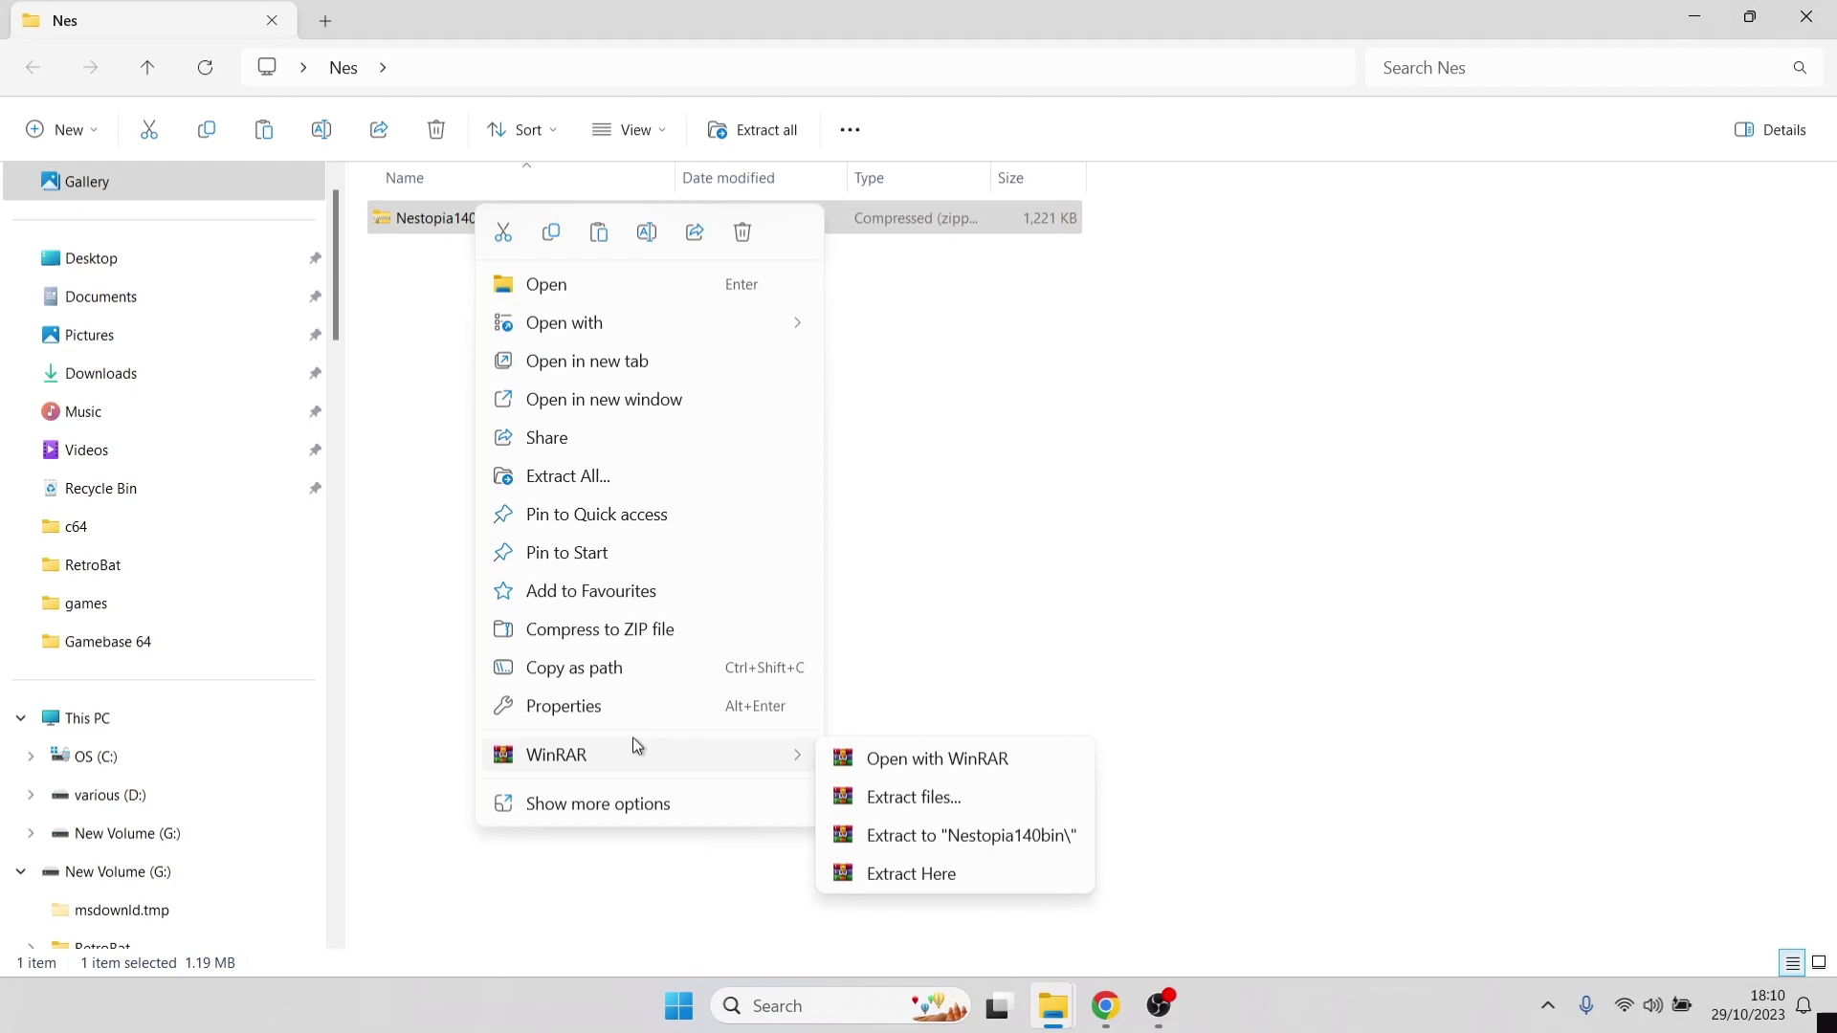
left_click(956, 875)
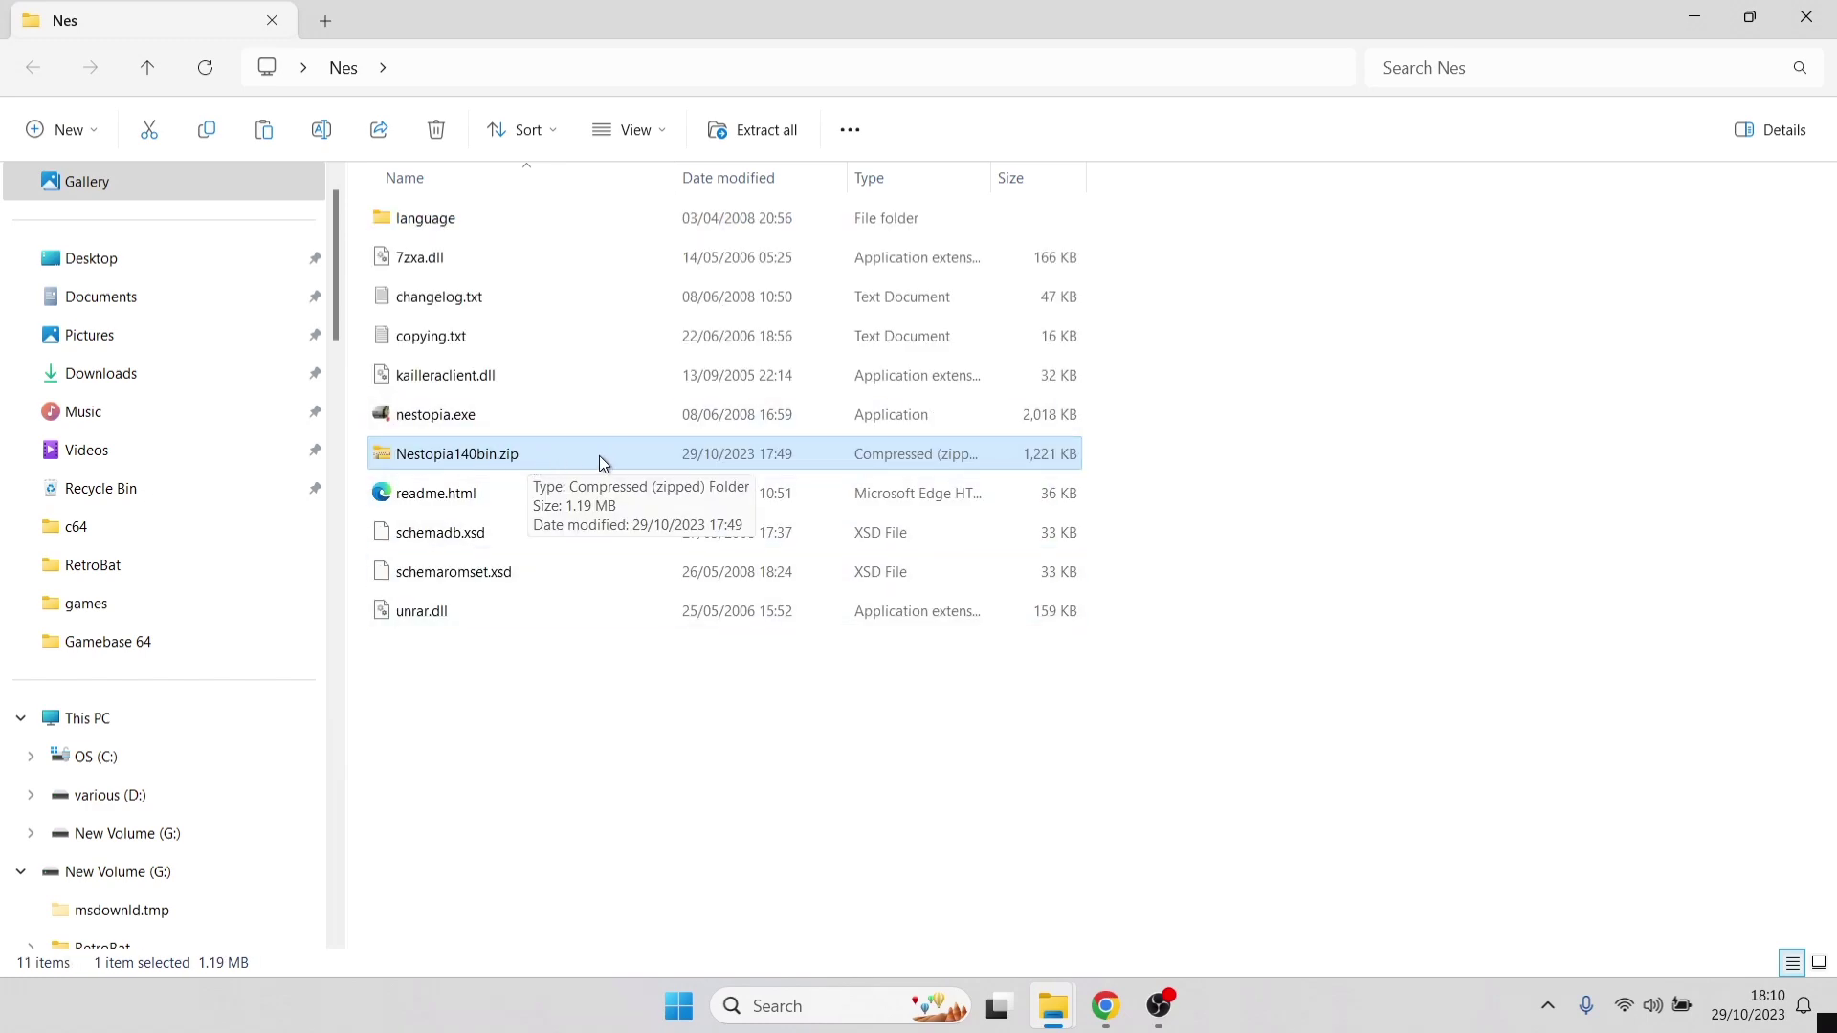
left_click(436, 129)
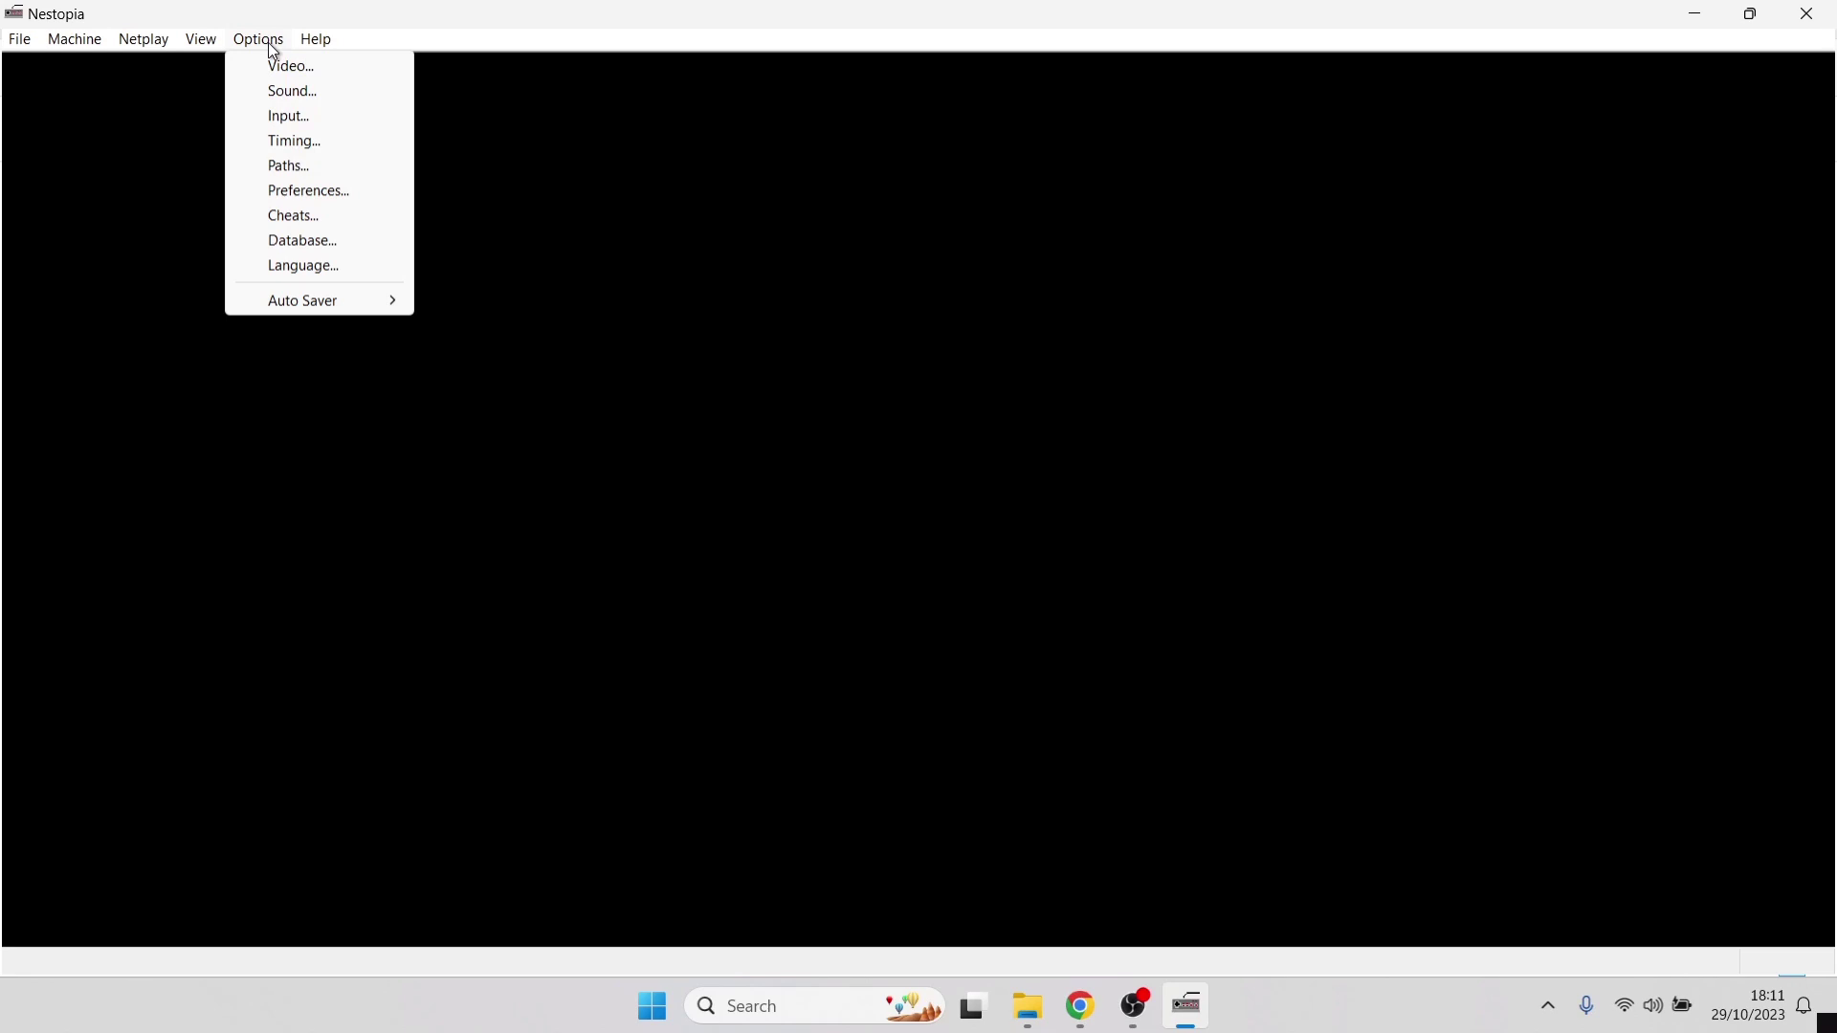
Step: Clear Pad 1's input mappings and assign joystick axes to Left, Up, Right and Down
left_click(291, 117)
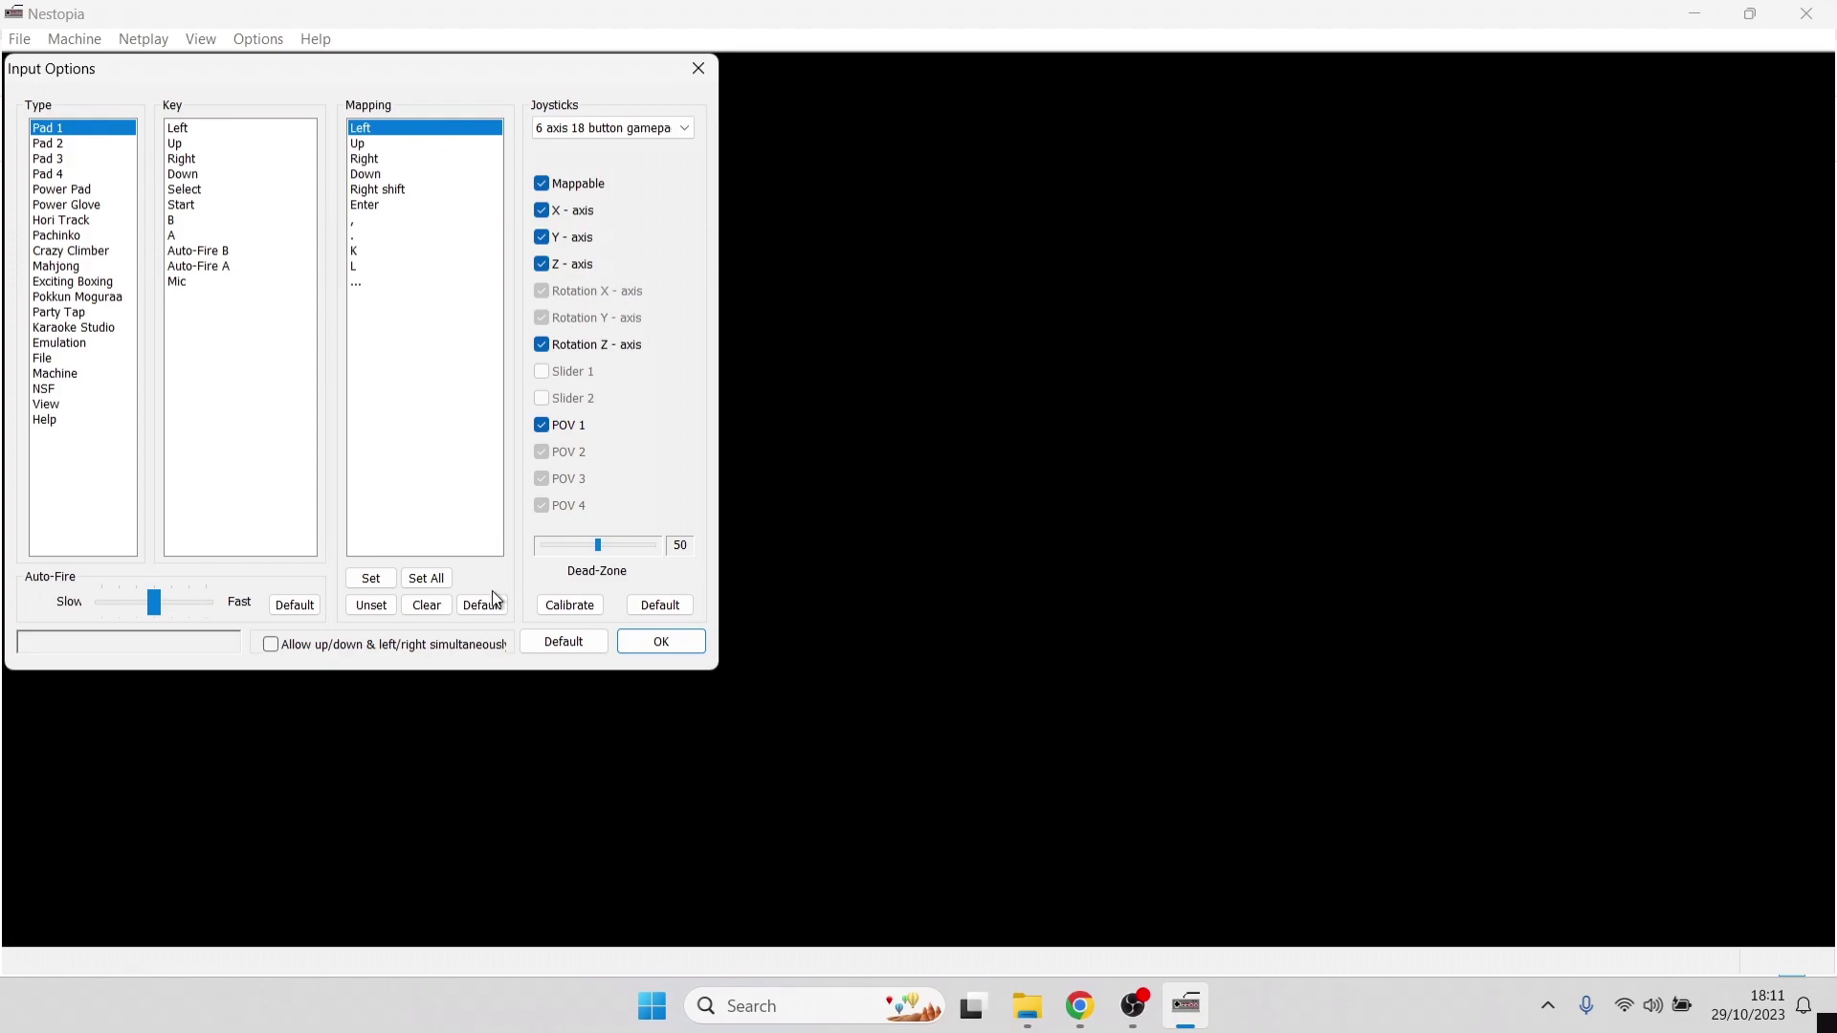
left_click(422, 607)
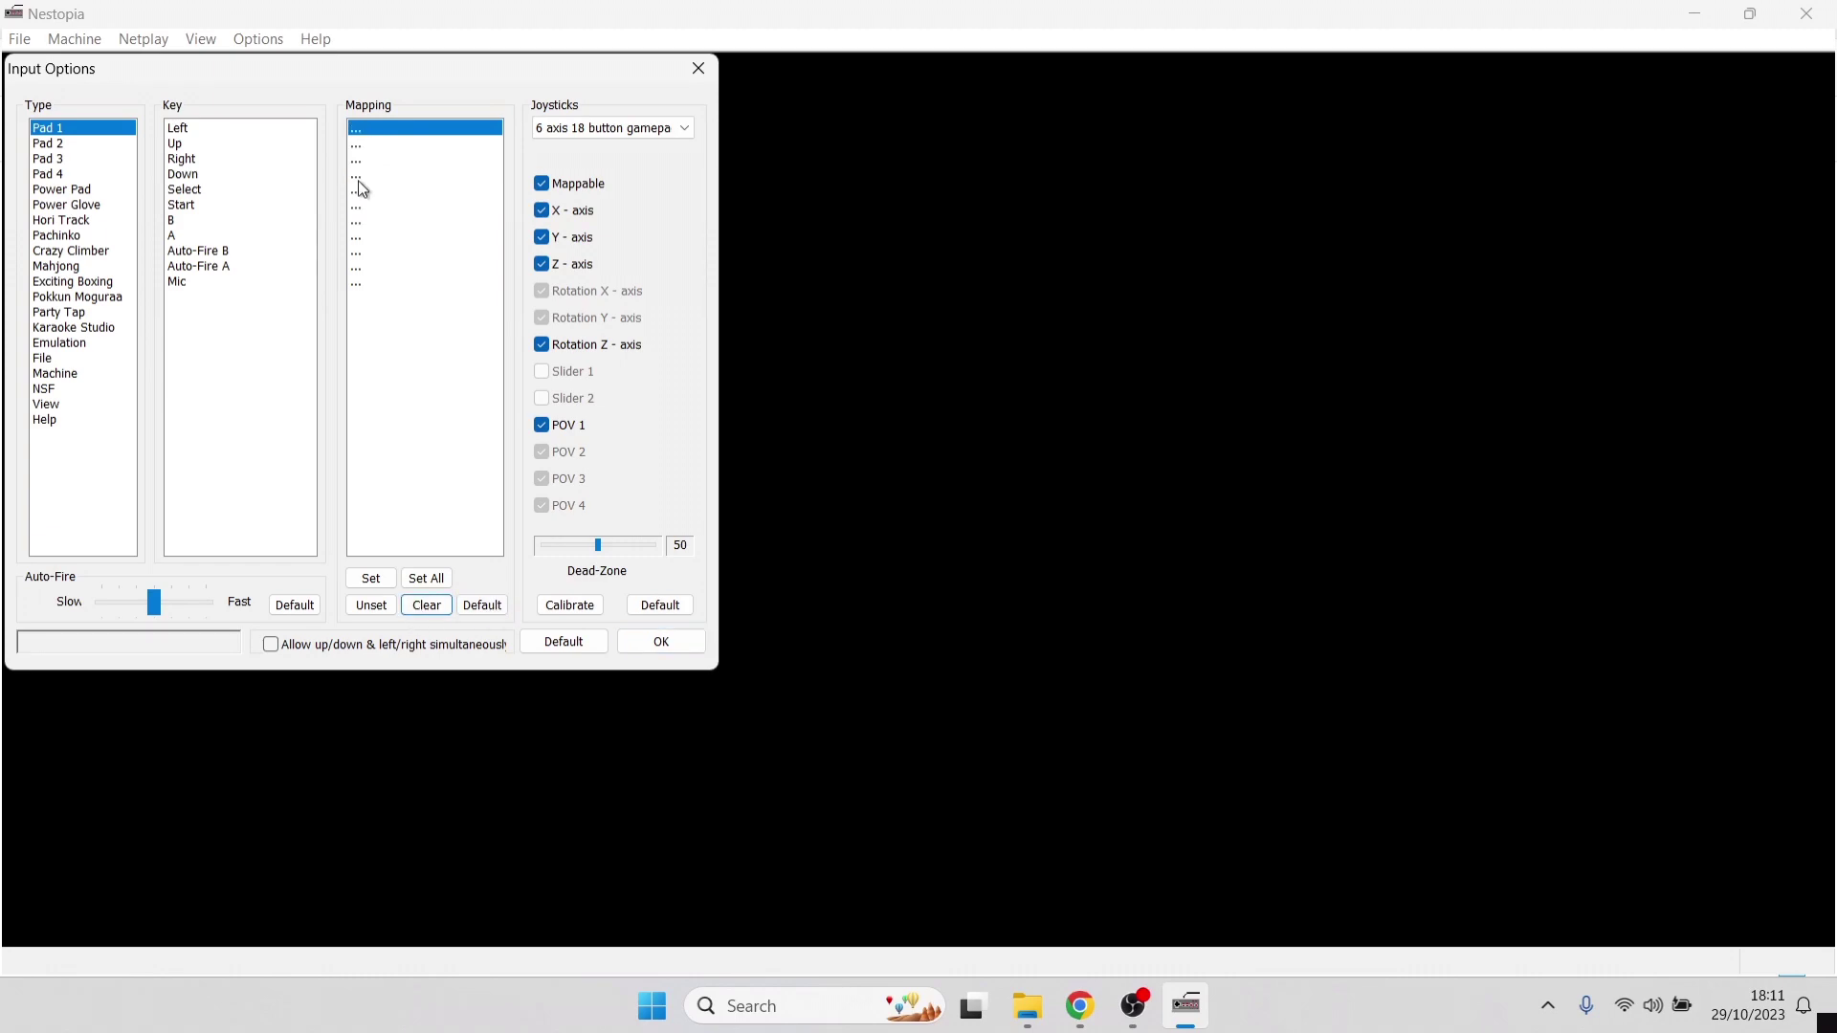
double_click(451, 133)
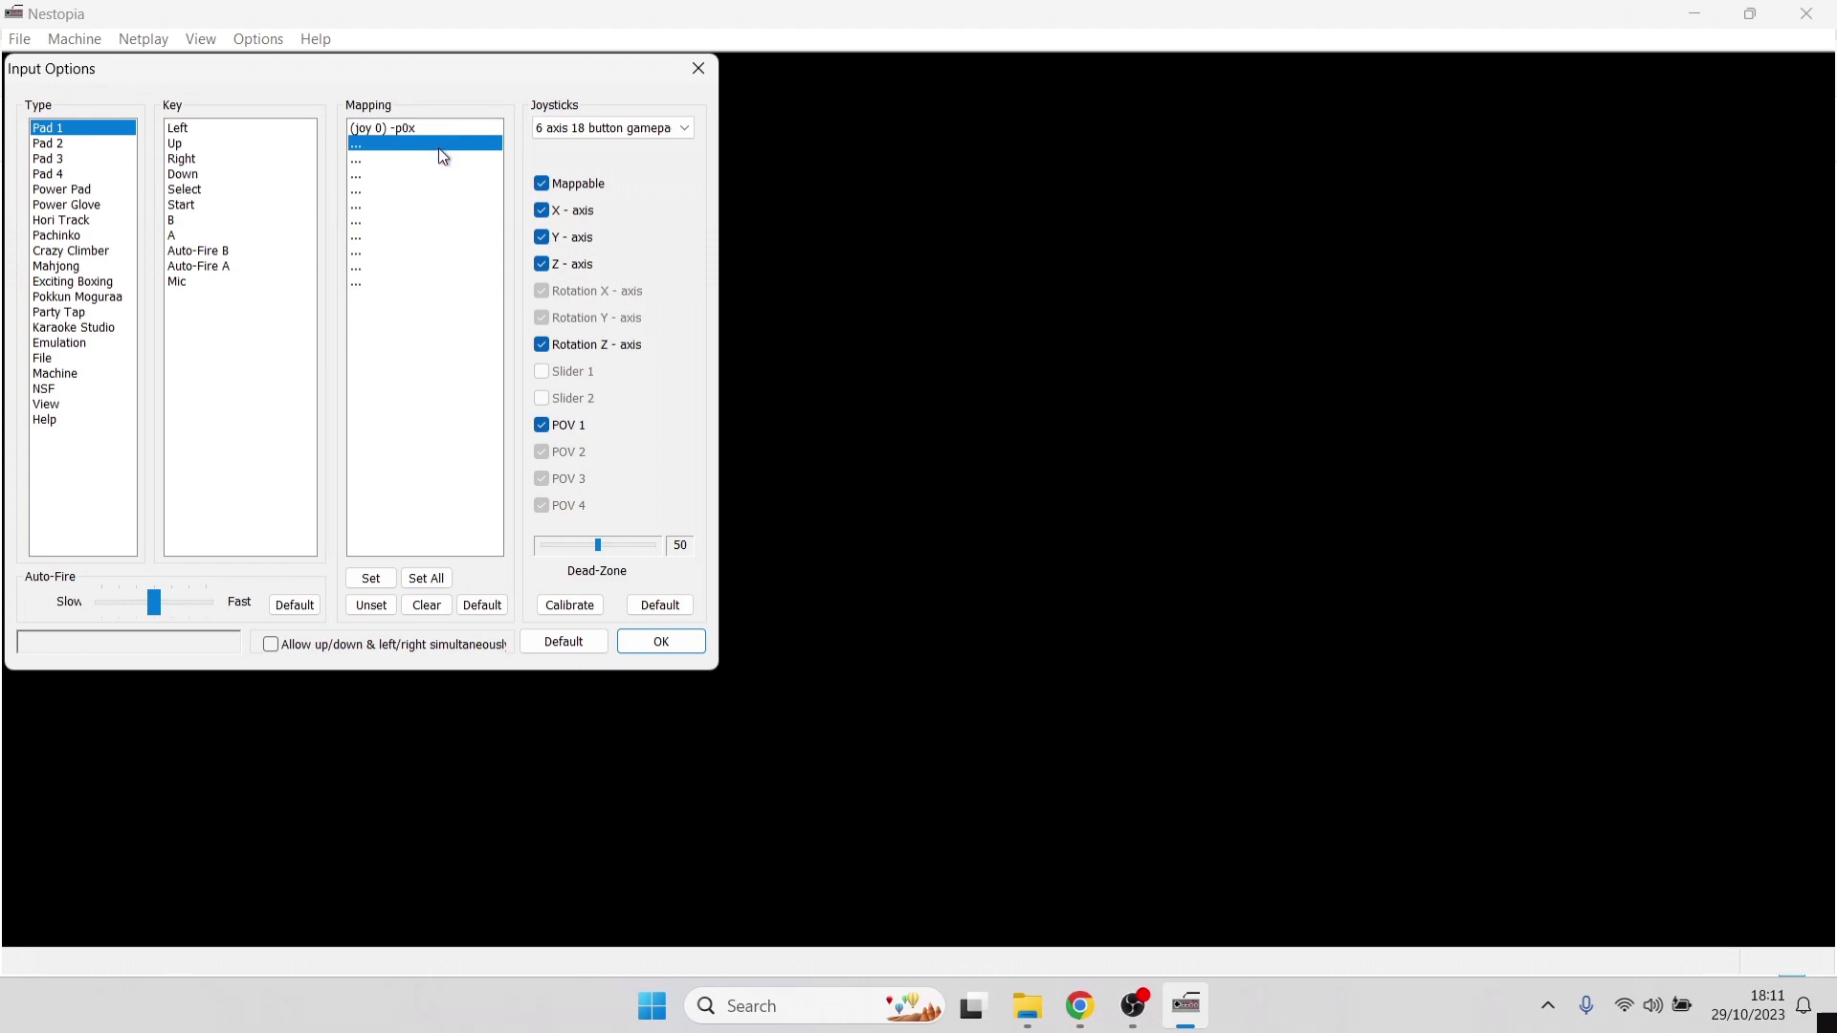
double_click(439, 148)
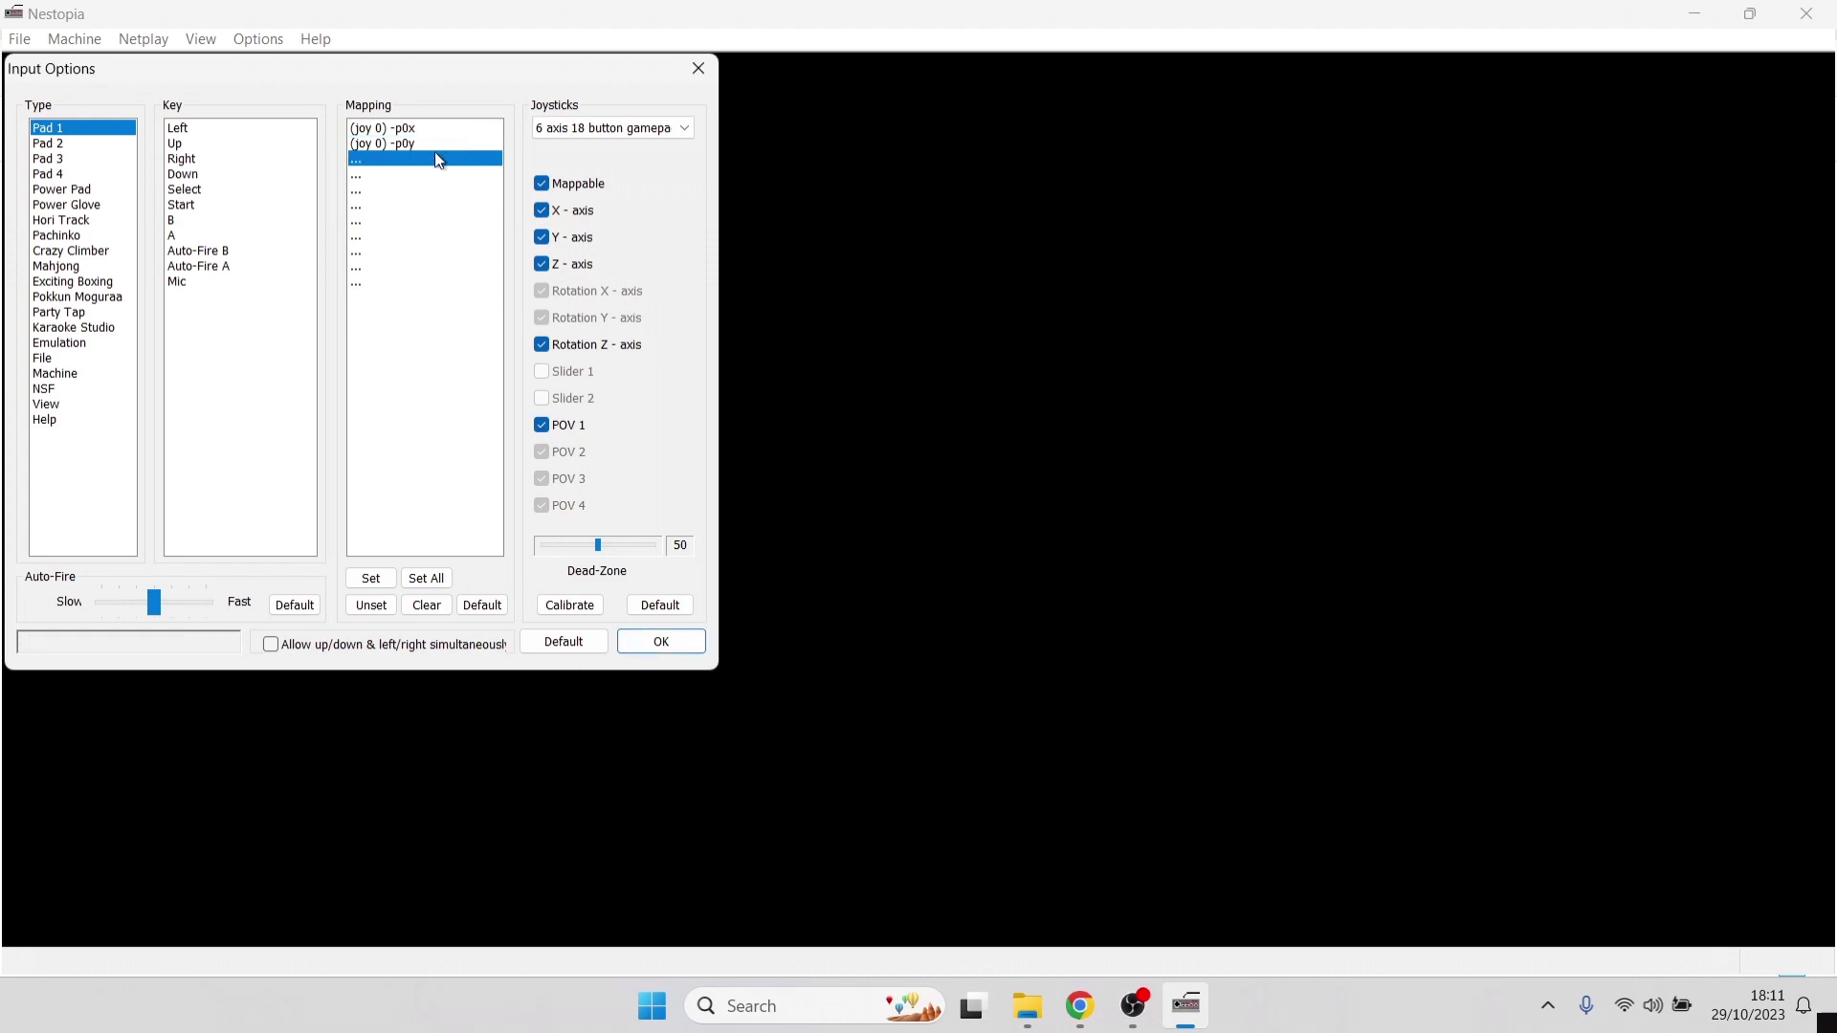
double_click(434, 161)
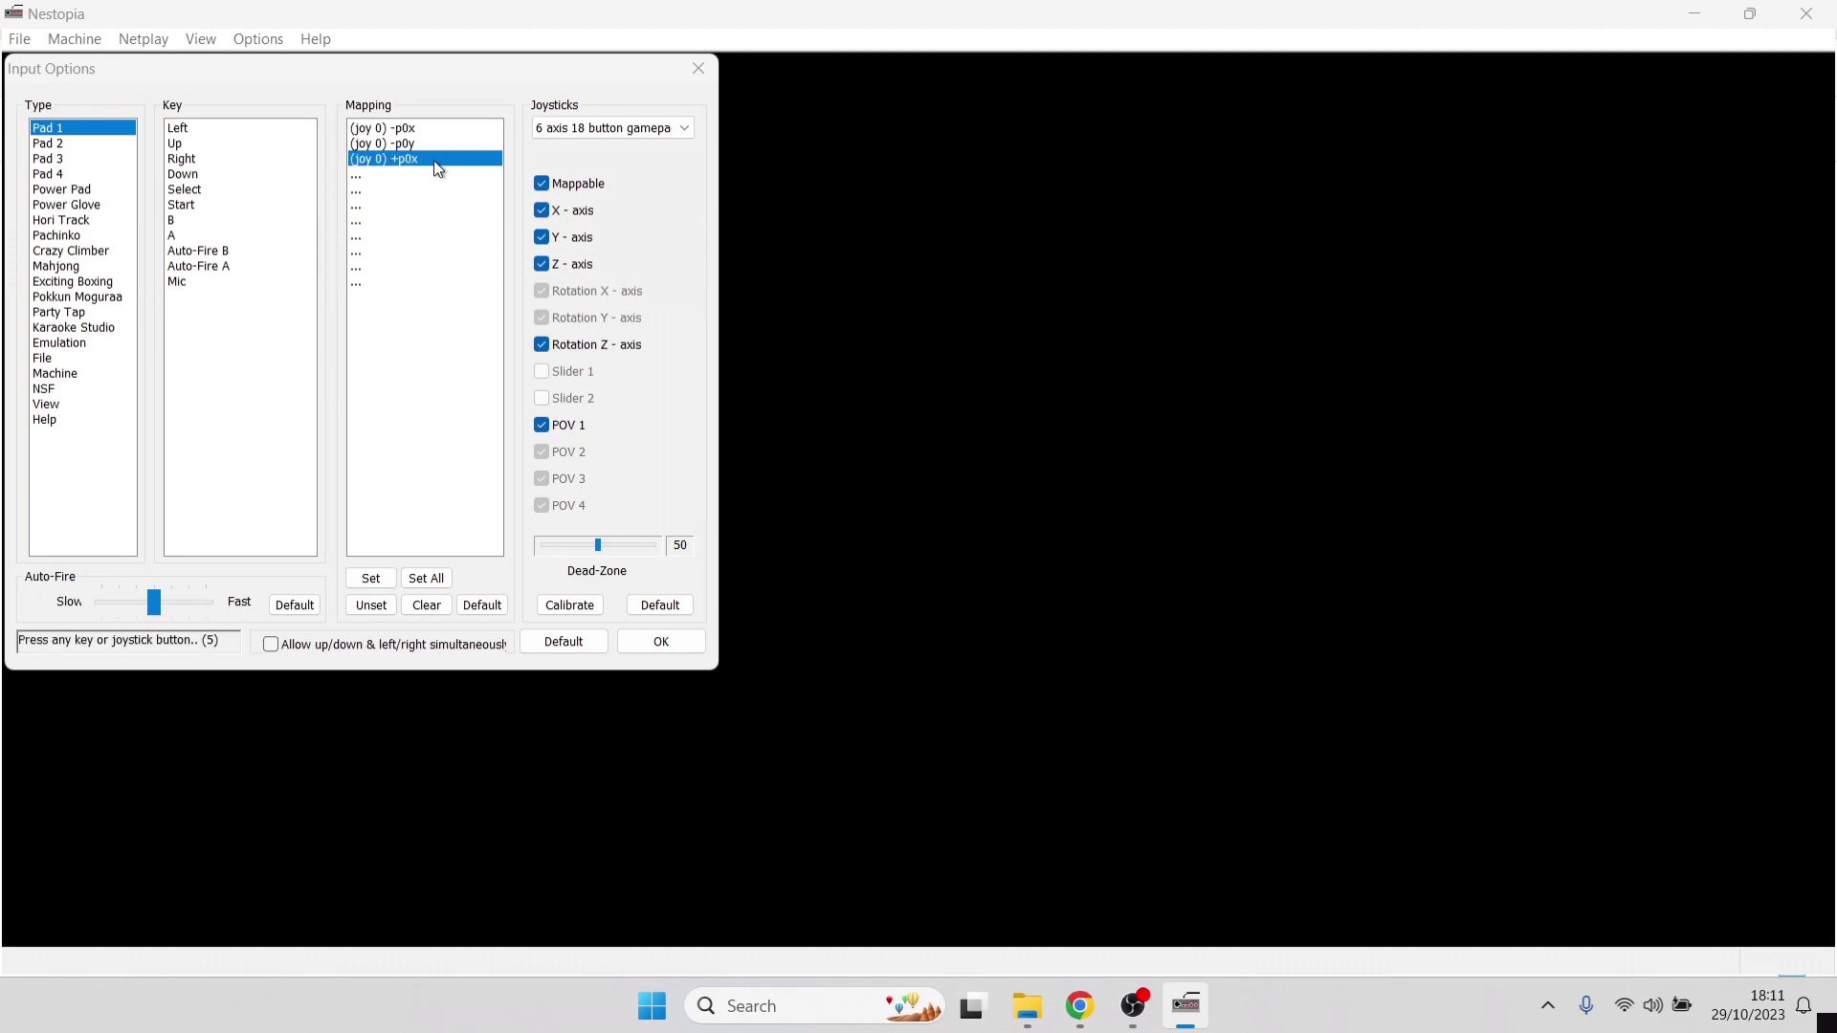
double_click(435, 175)
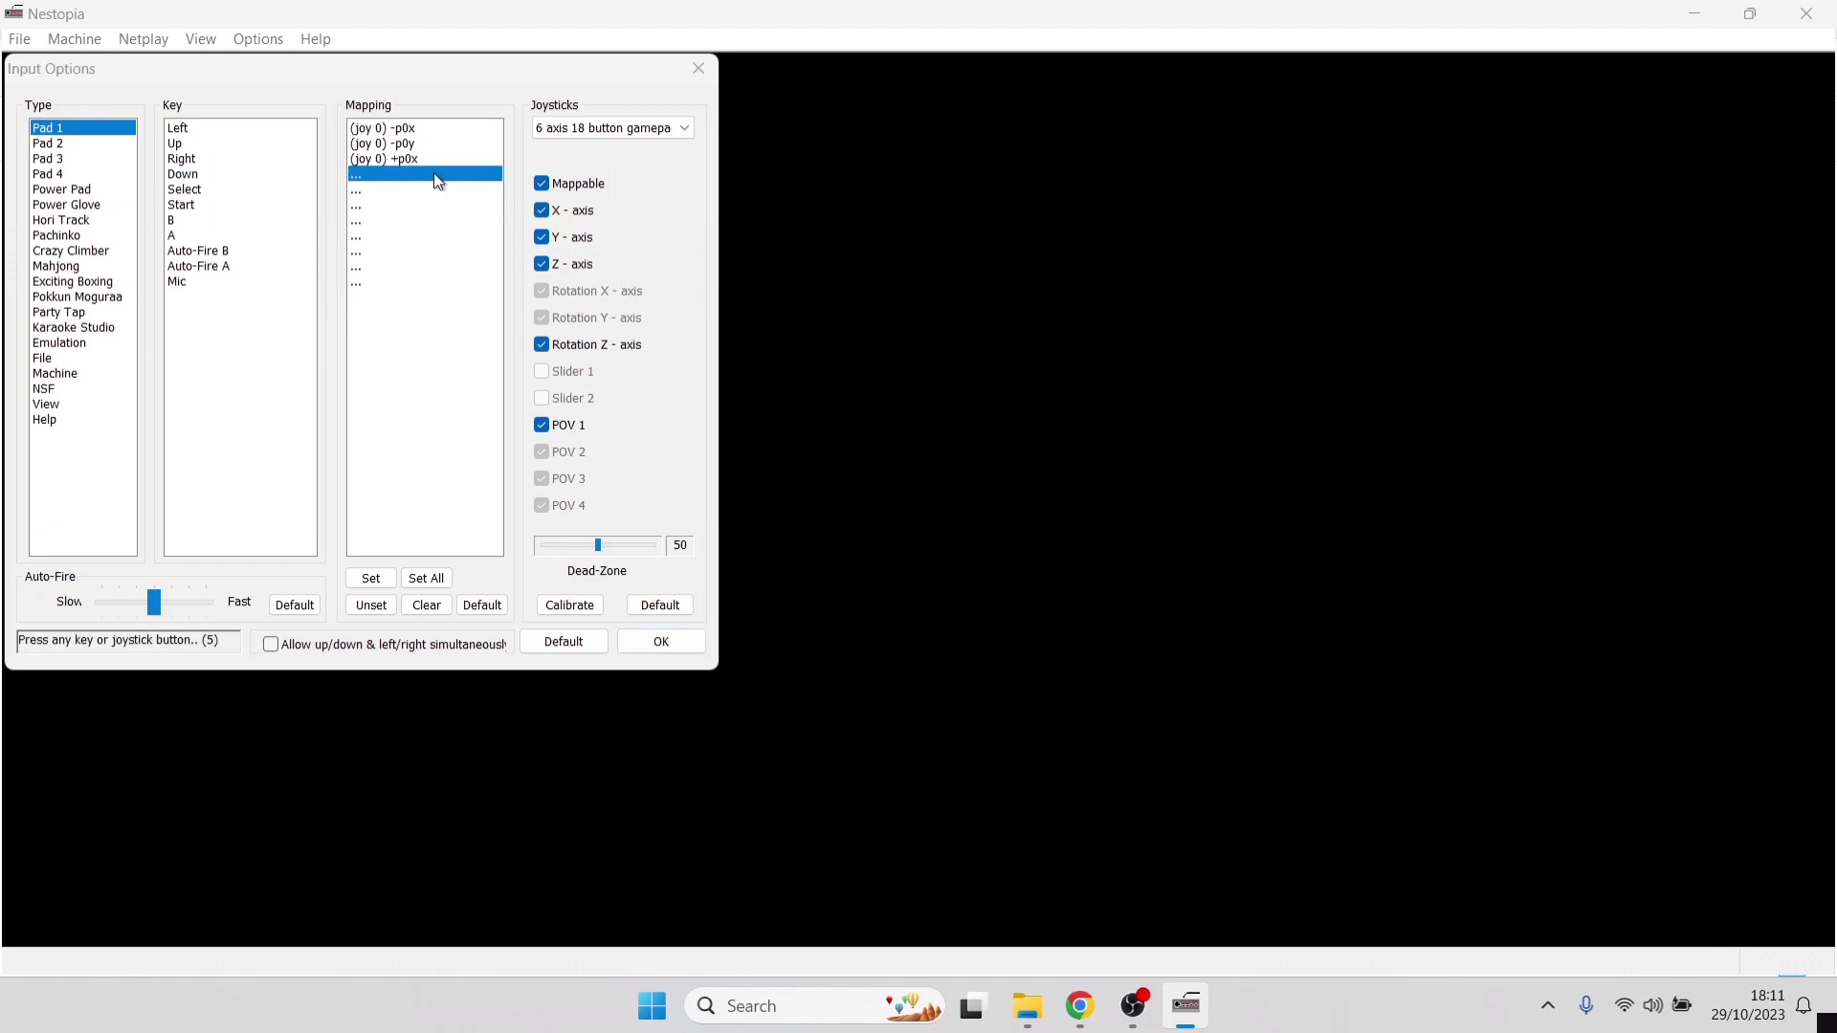
Step: Map Pad 1 Select and Start to buttons 8/9, and B and A to buttons 1/0
double_click(426, 189)
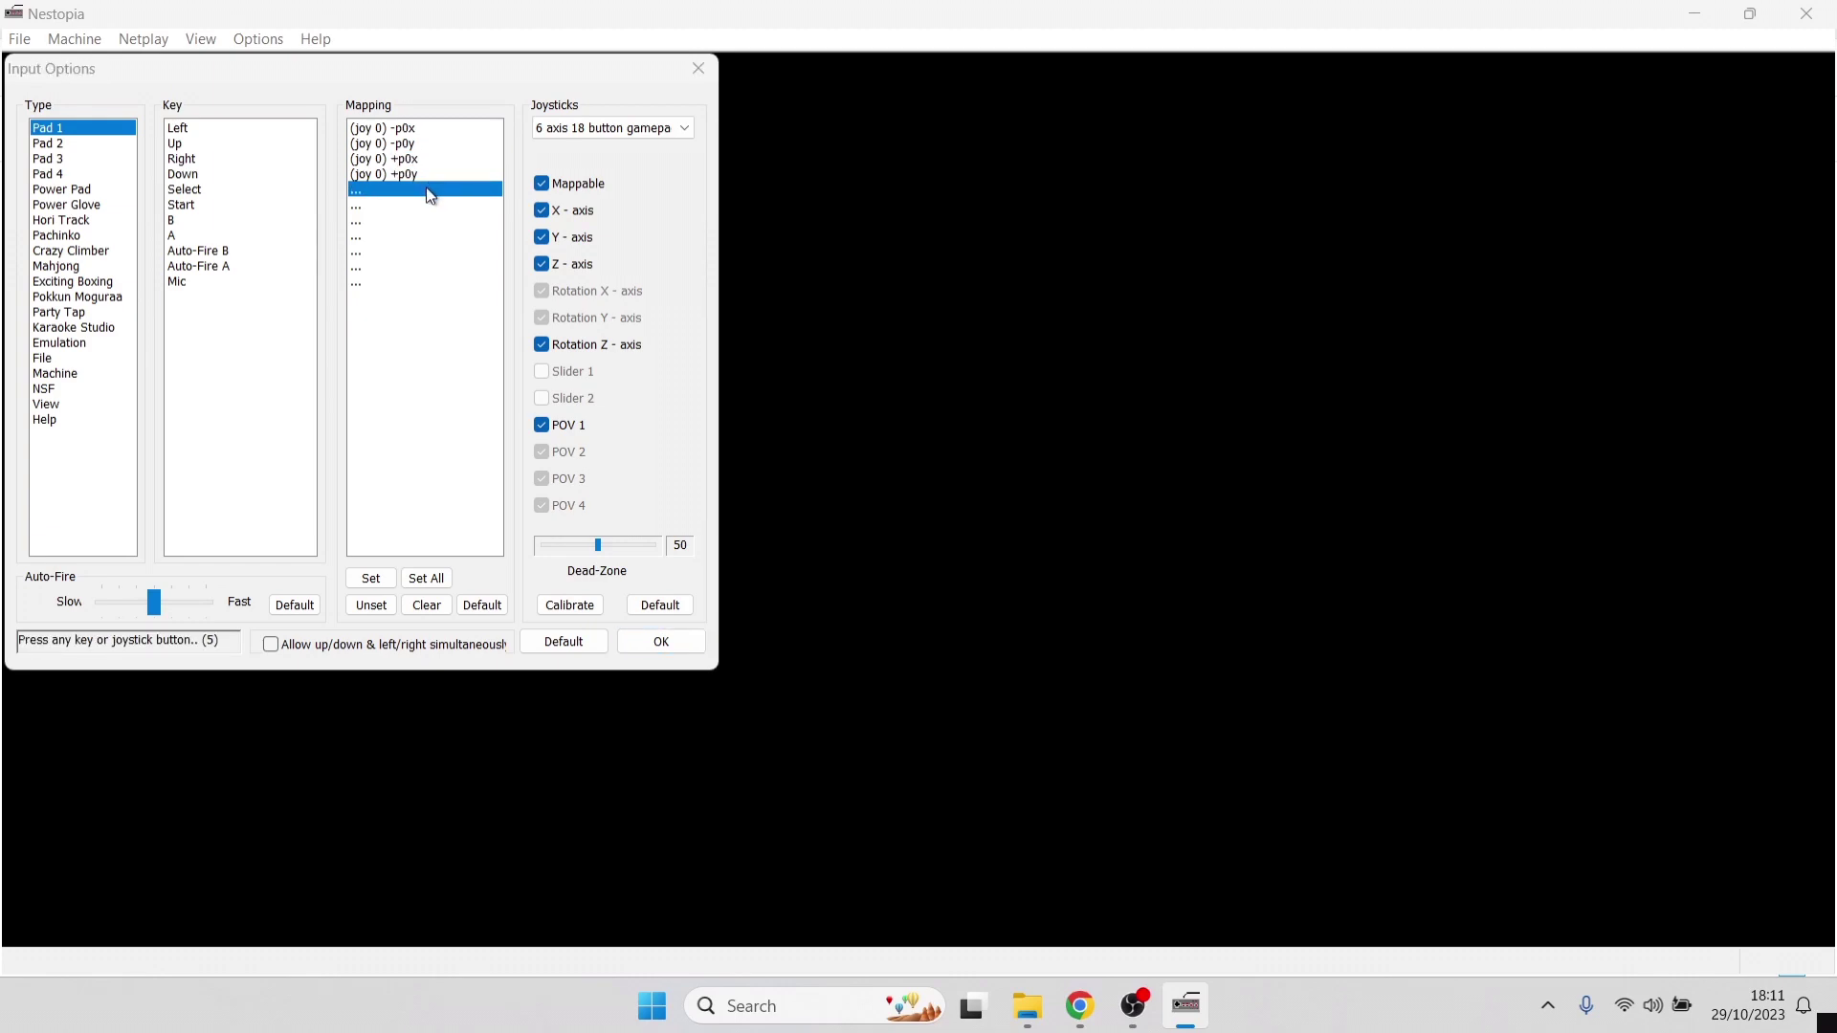
double_click(426, 204)
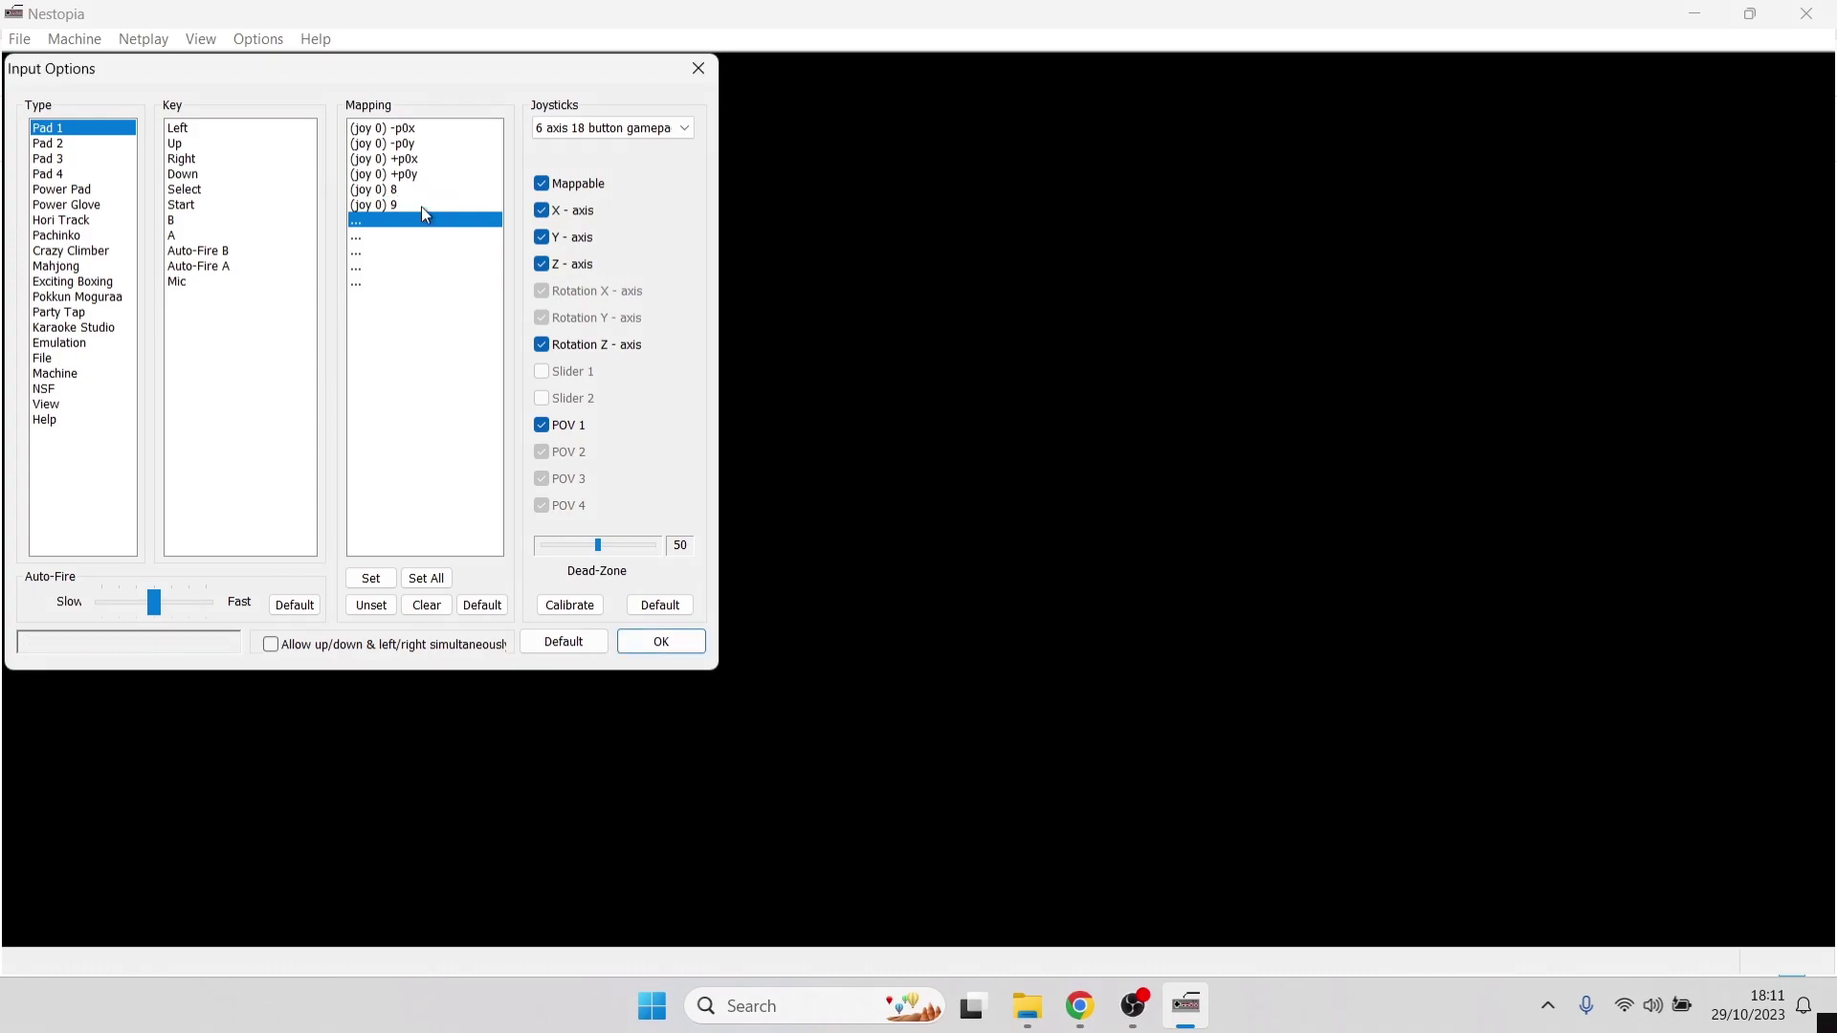
double_click(425, 221)
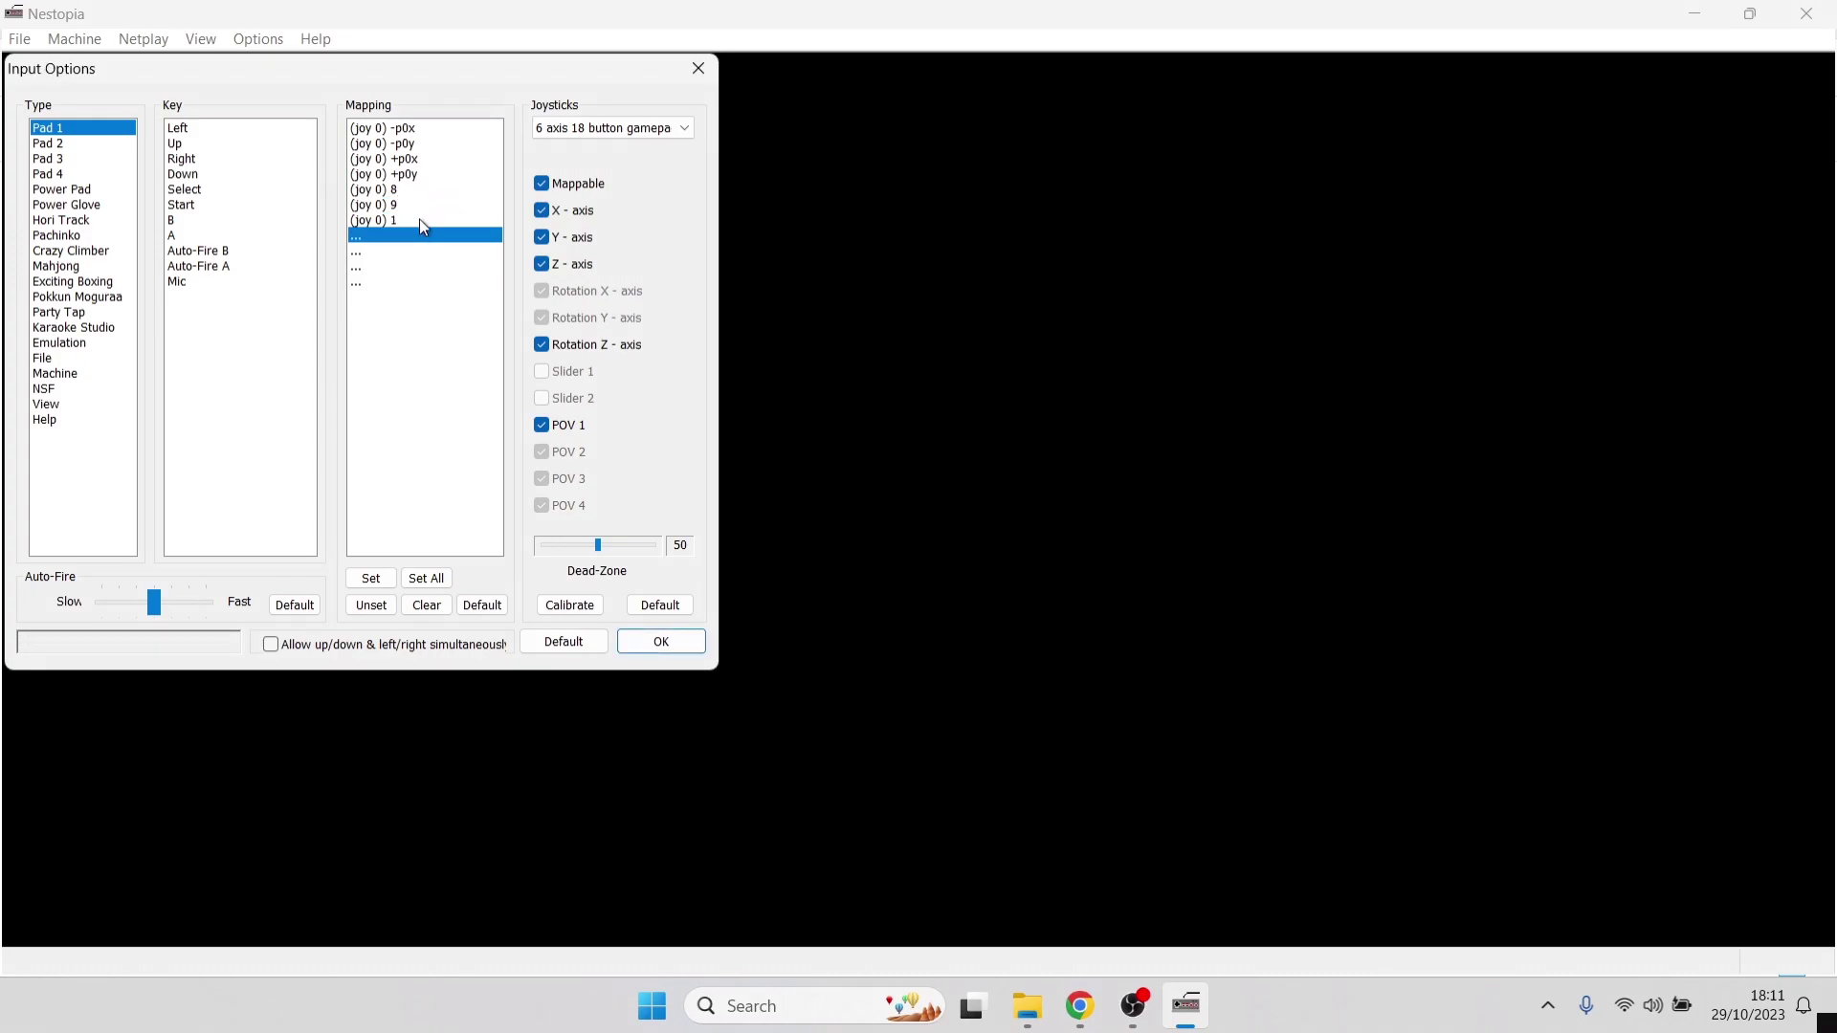
double_click(426, 237)
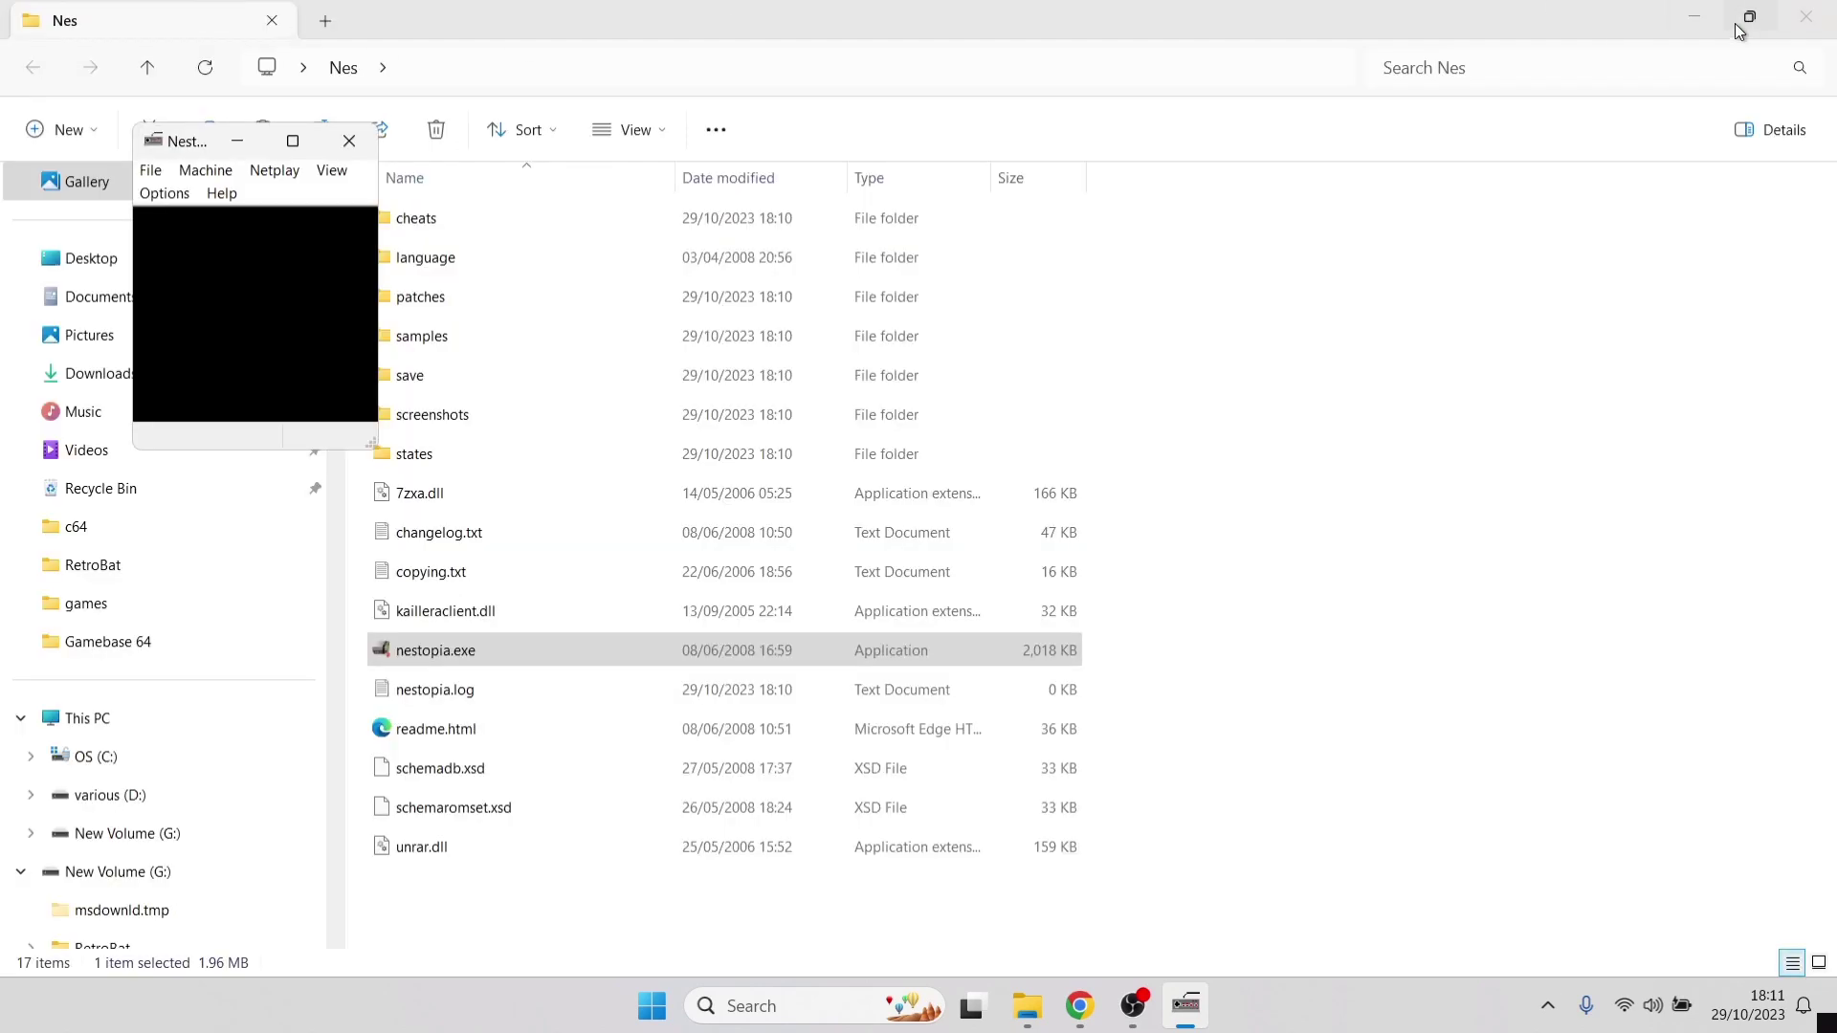
Step: Move the Nestopia window aside, load Super Mario Bros. 3 and skip the intro
left_click(1695, 19)
left_click_drag(195, 142, 1056, 130)
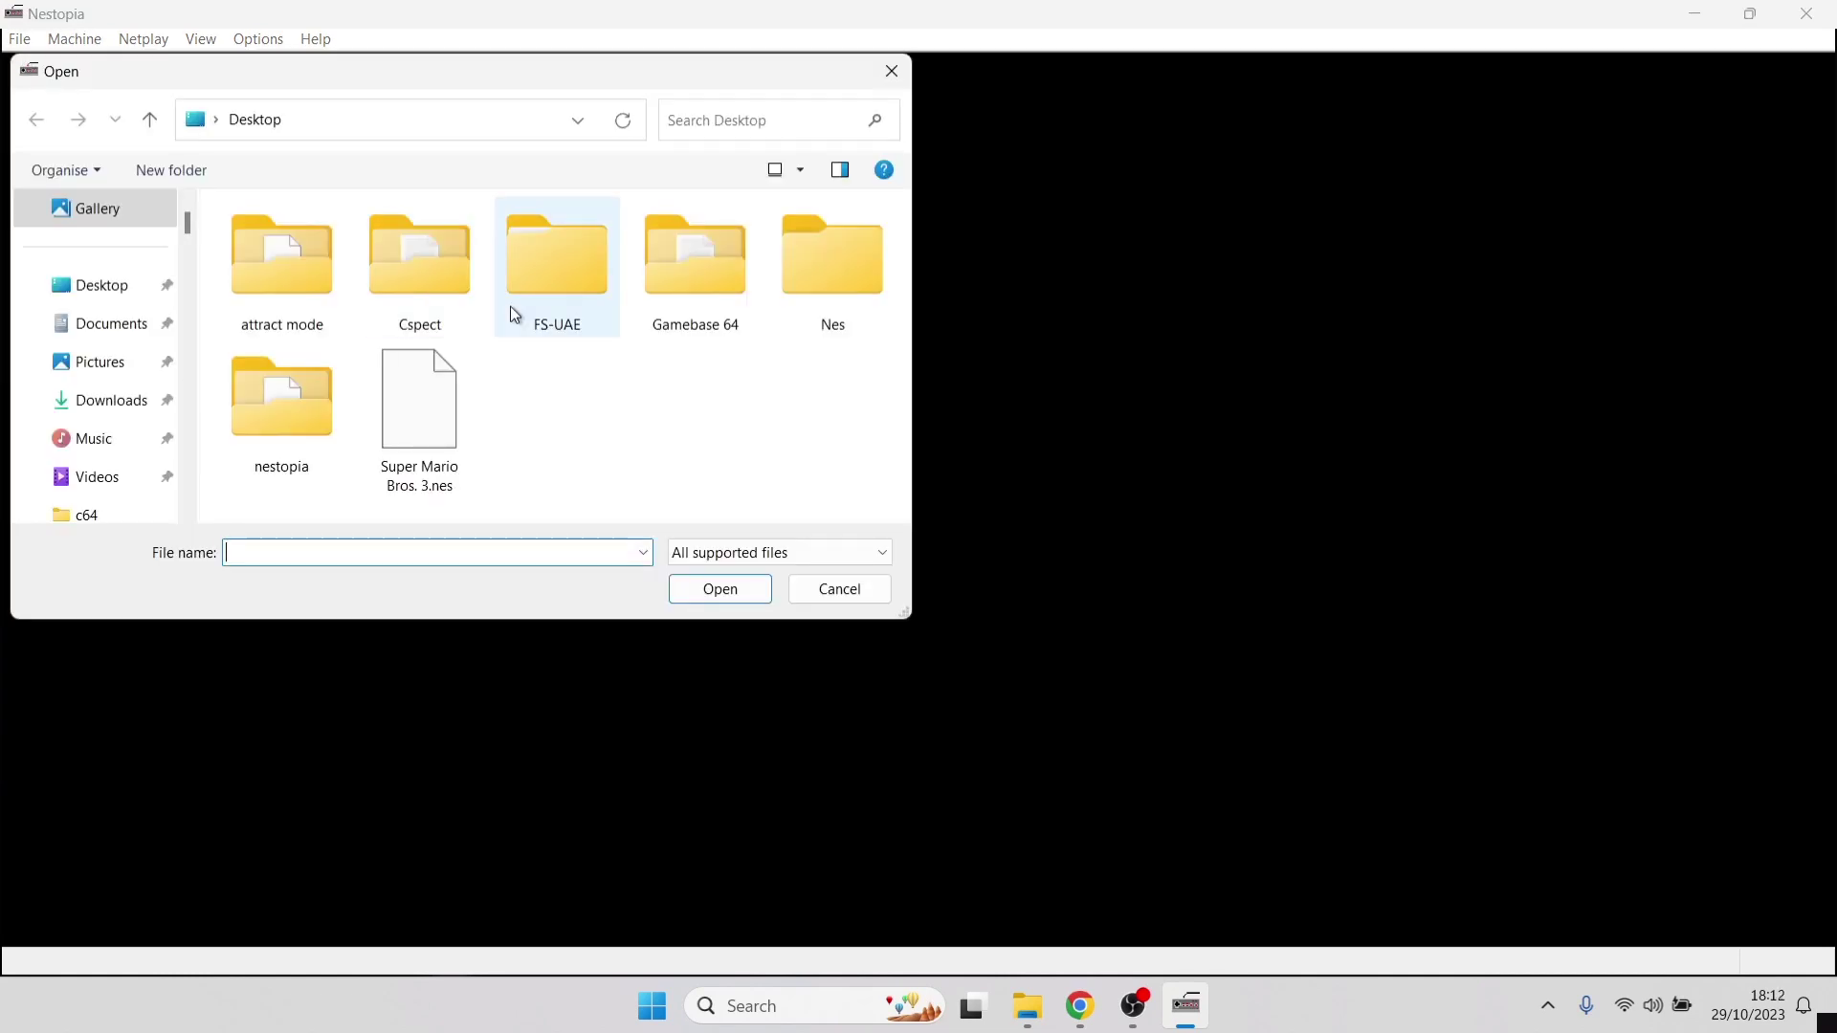
double_click(458, 428)
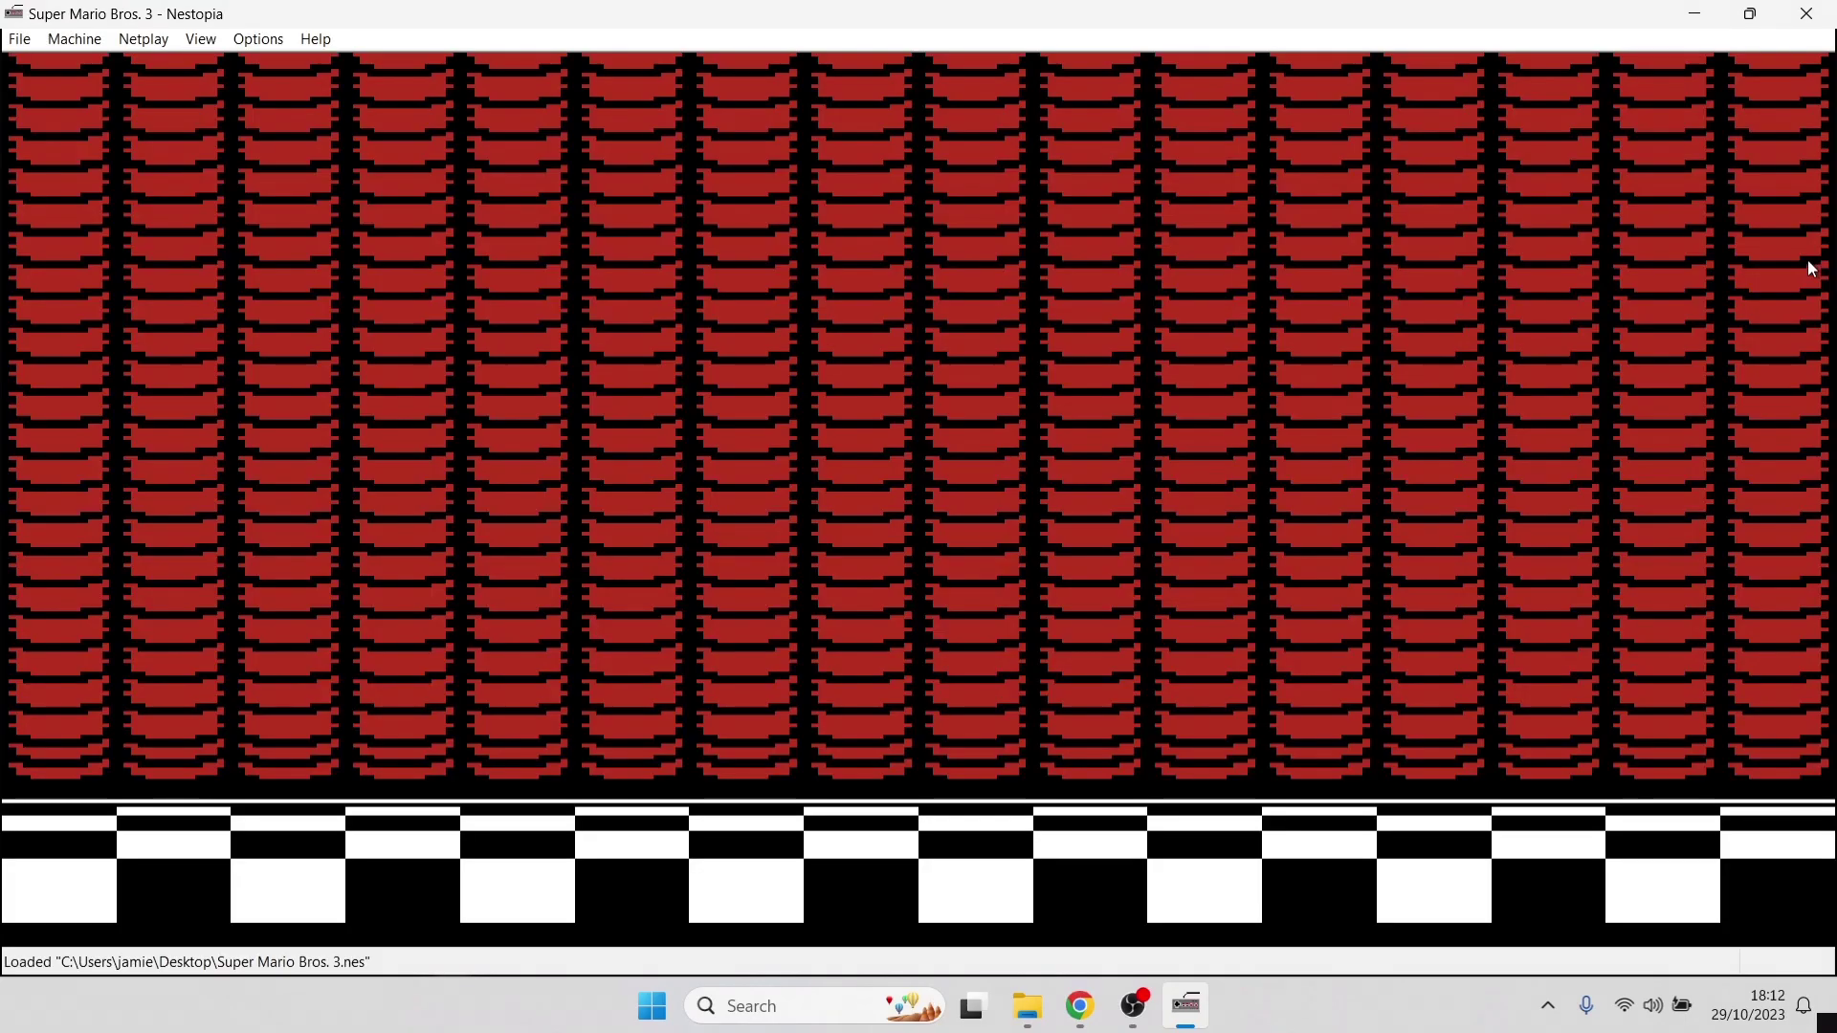
key("Return")
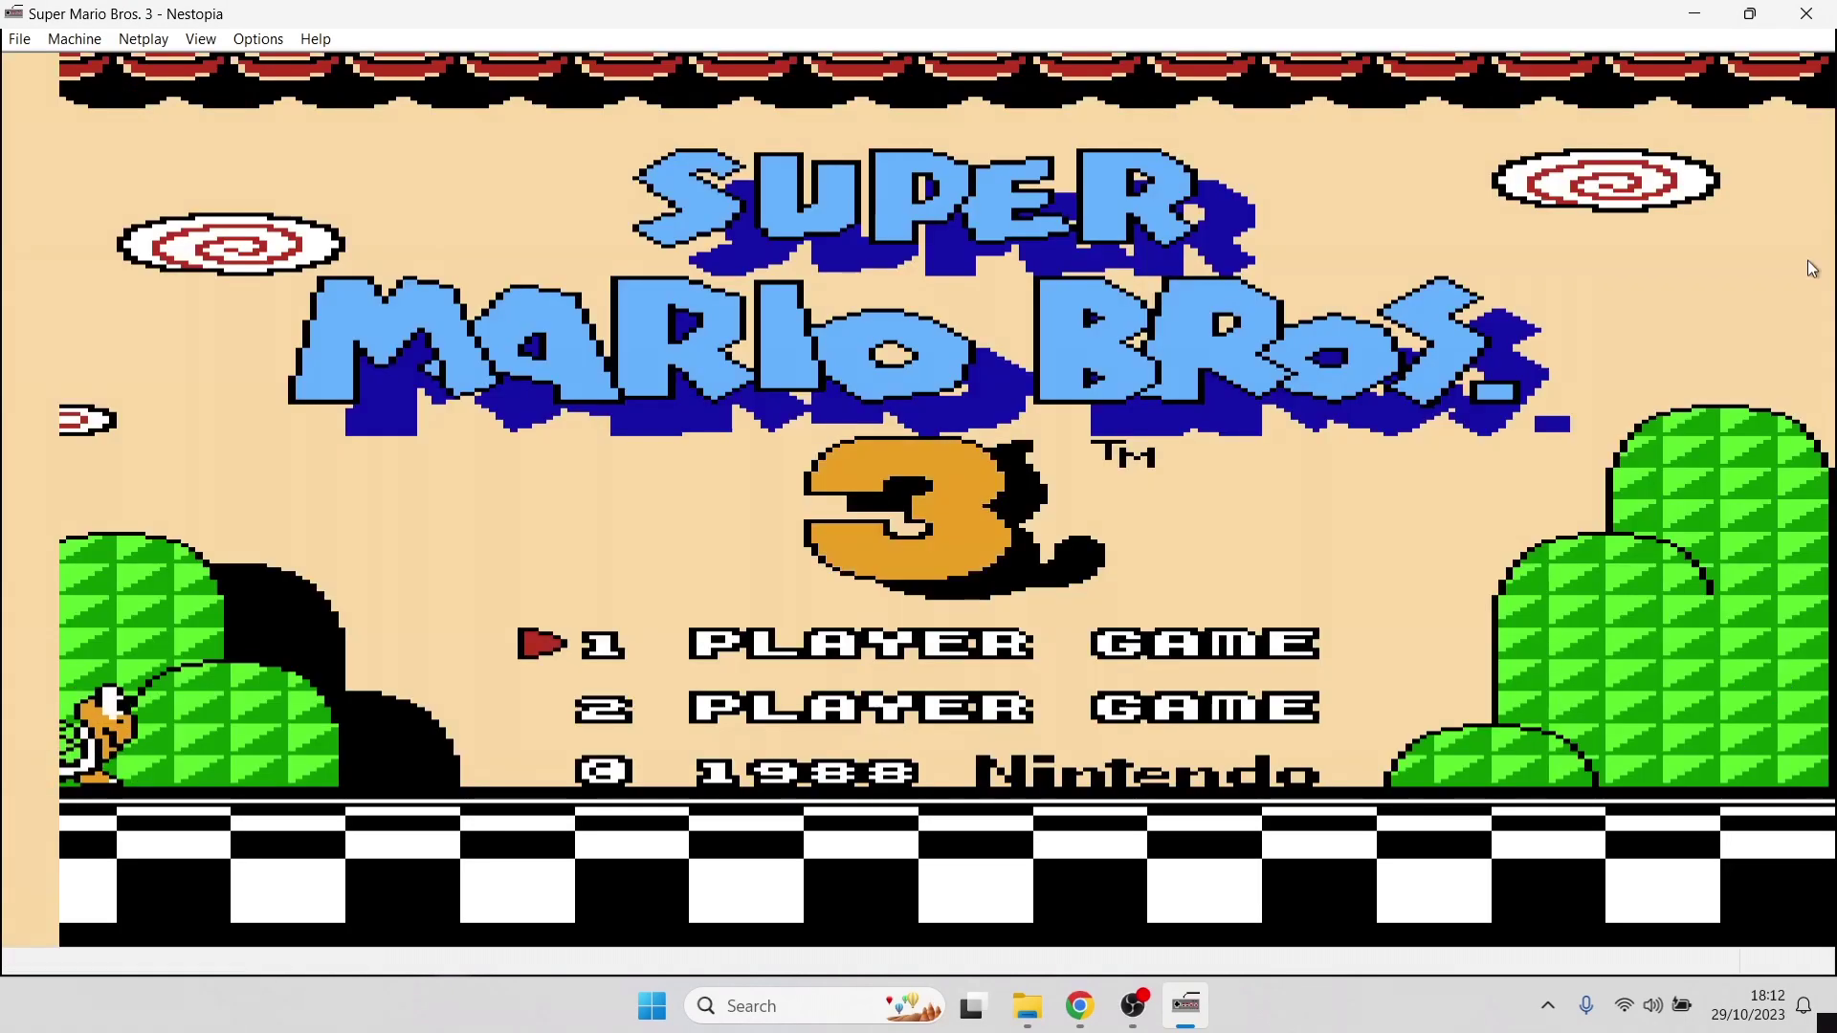
key("shift")
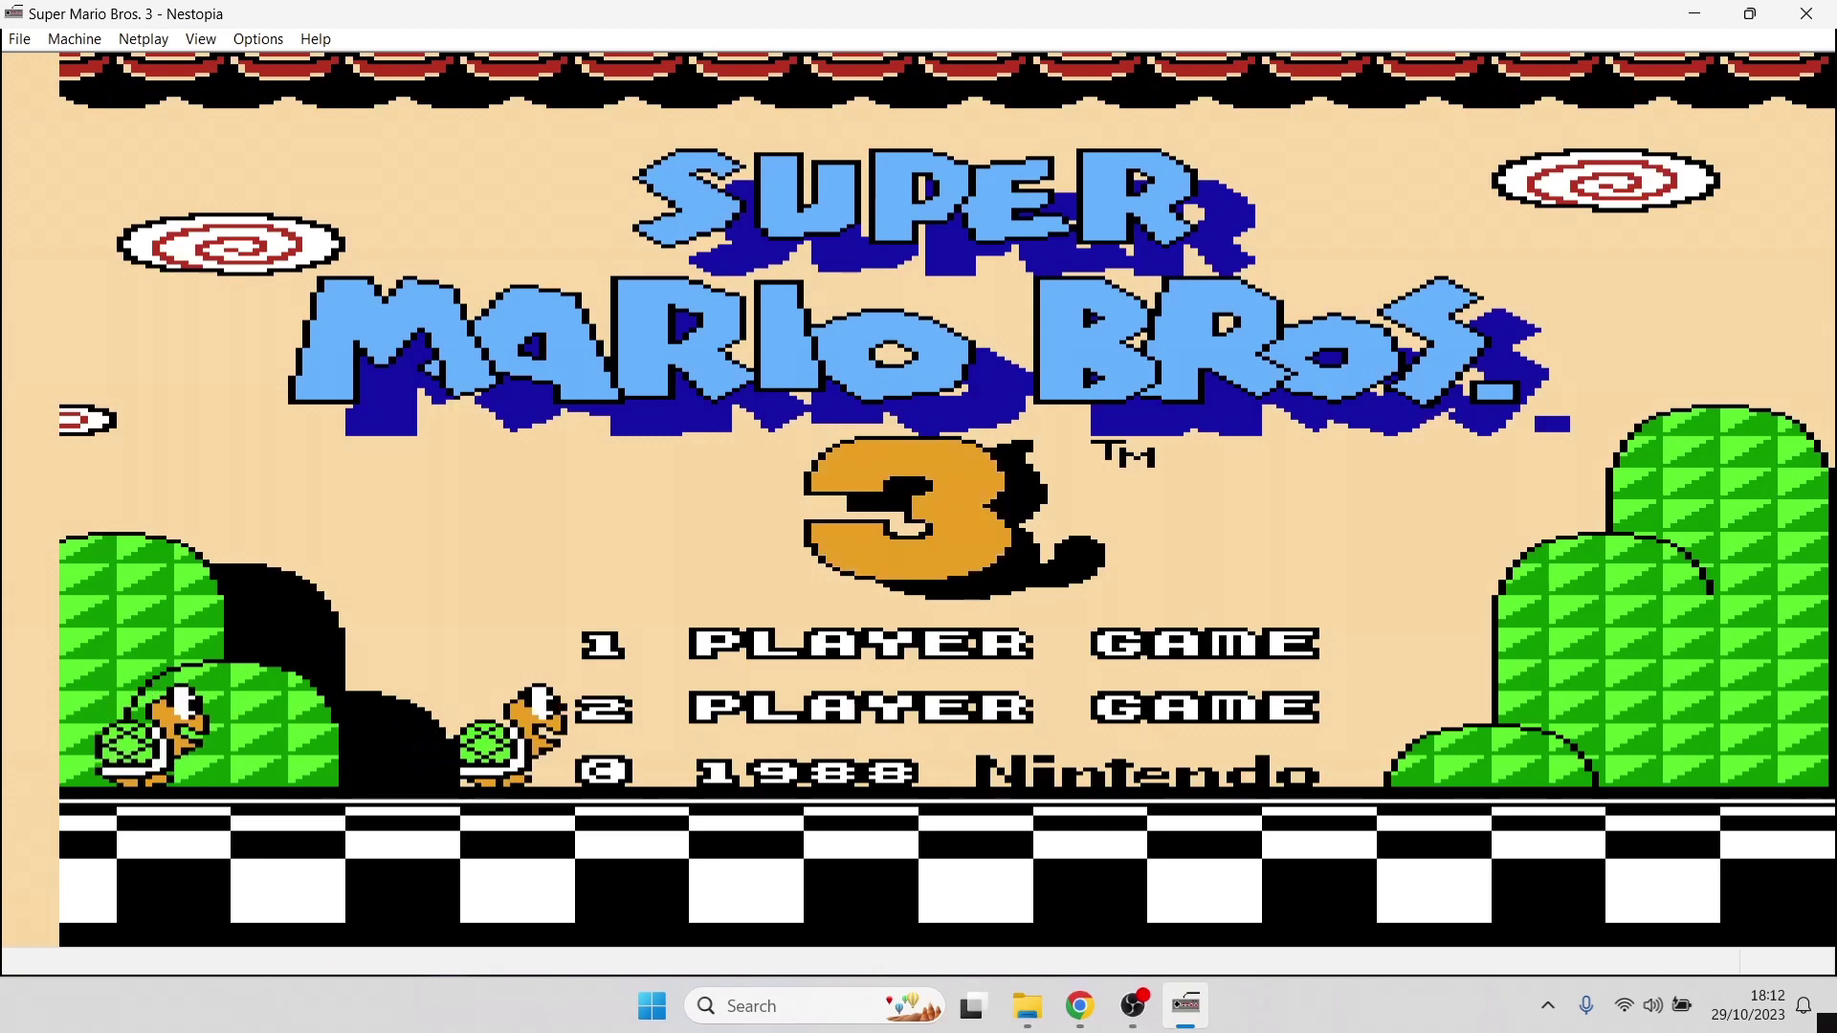
Step: Tick 'Switch to fullscreen on startup' in Nestopia's Preferences
left_click(259, 40)
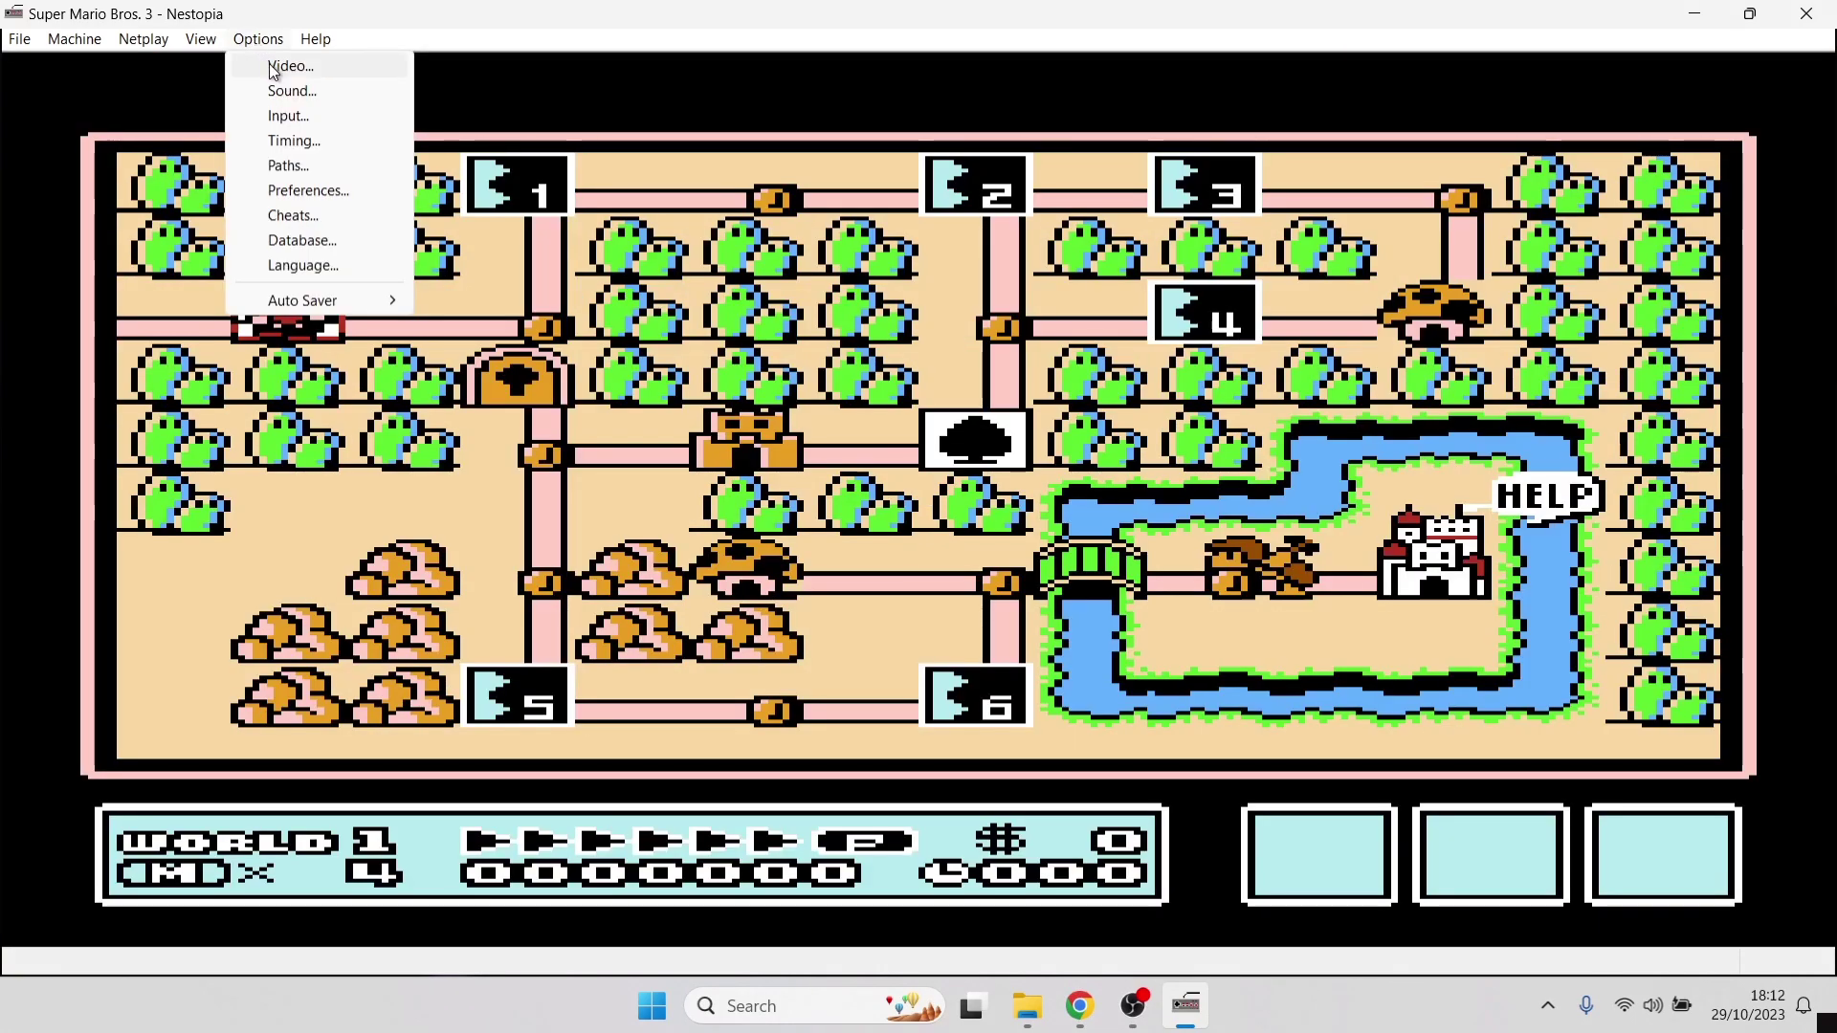
left_click(318, 191)
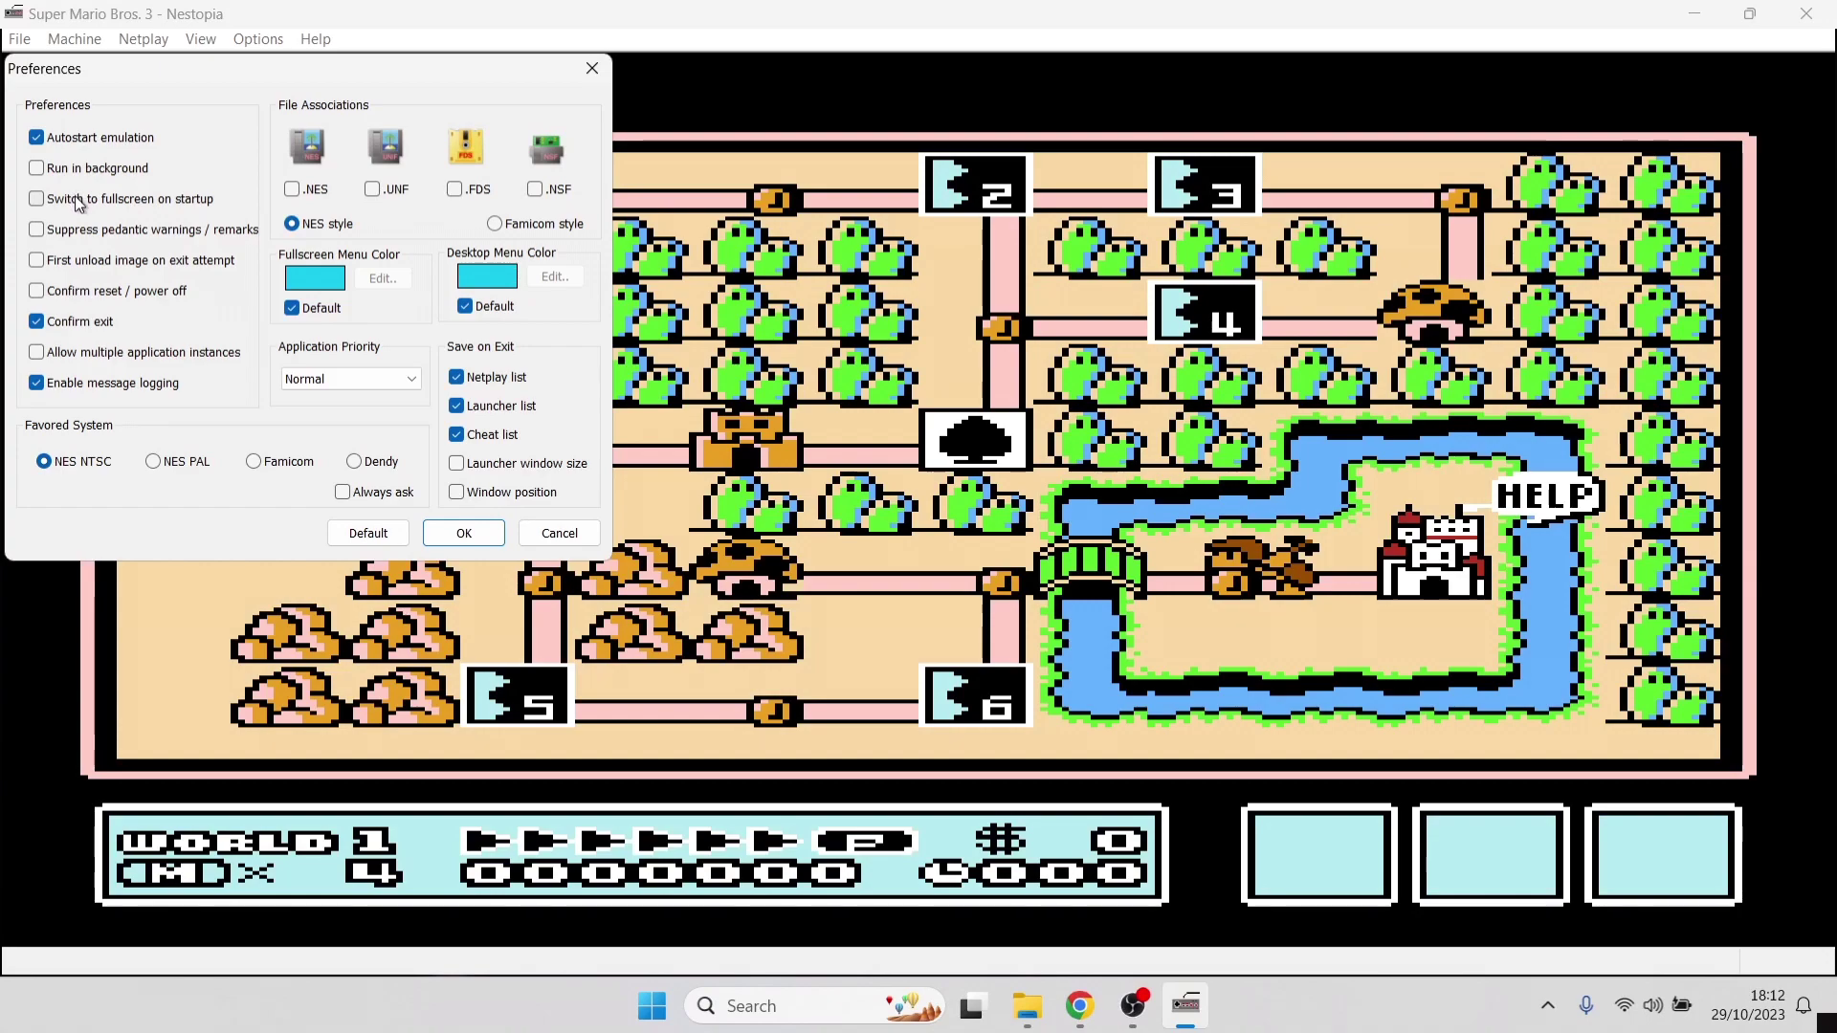
left_click(136, 198)
Step: Confirm Preferences and set the Video Options display mode to 1920x1080
left_click(462, 532)
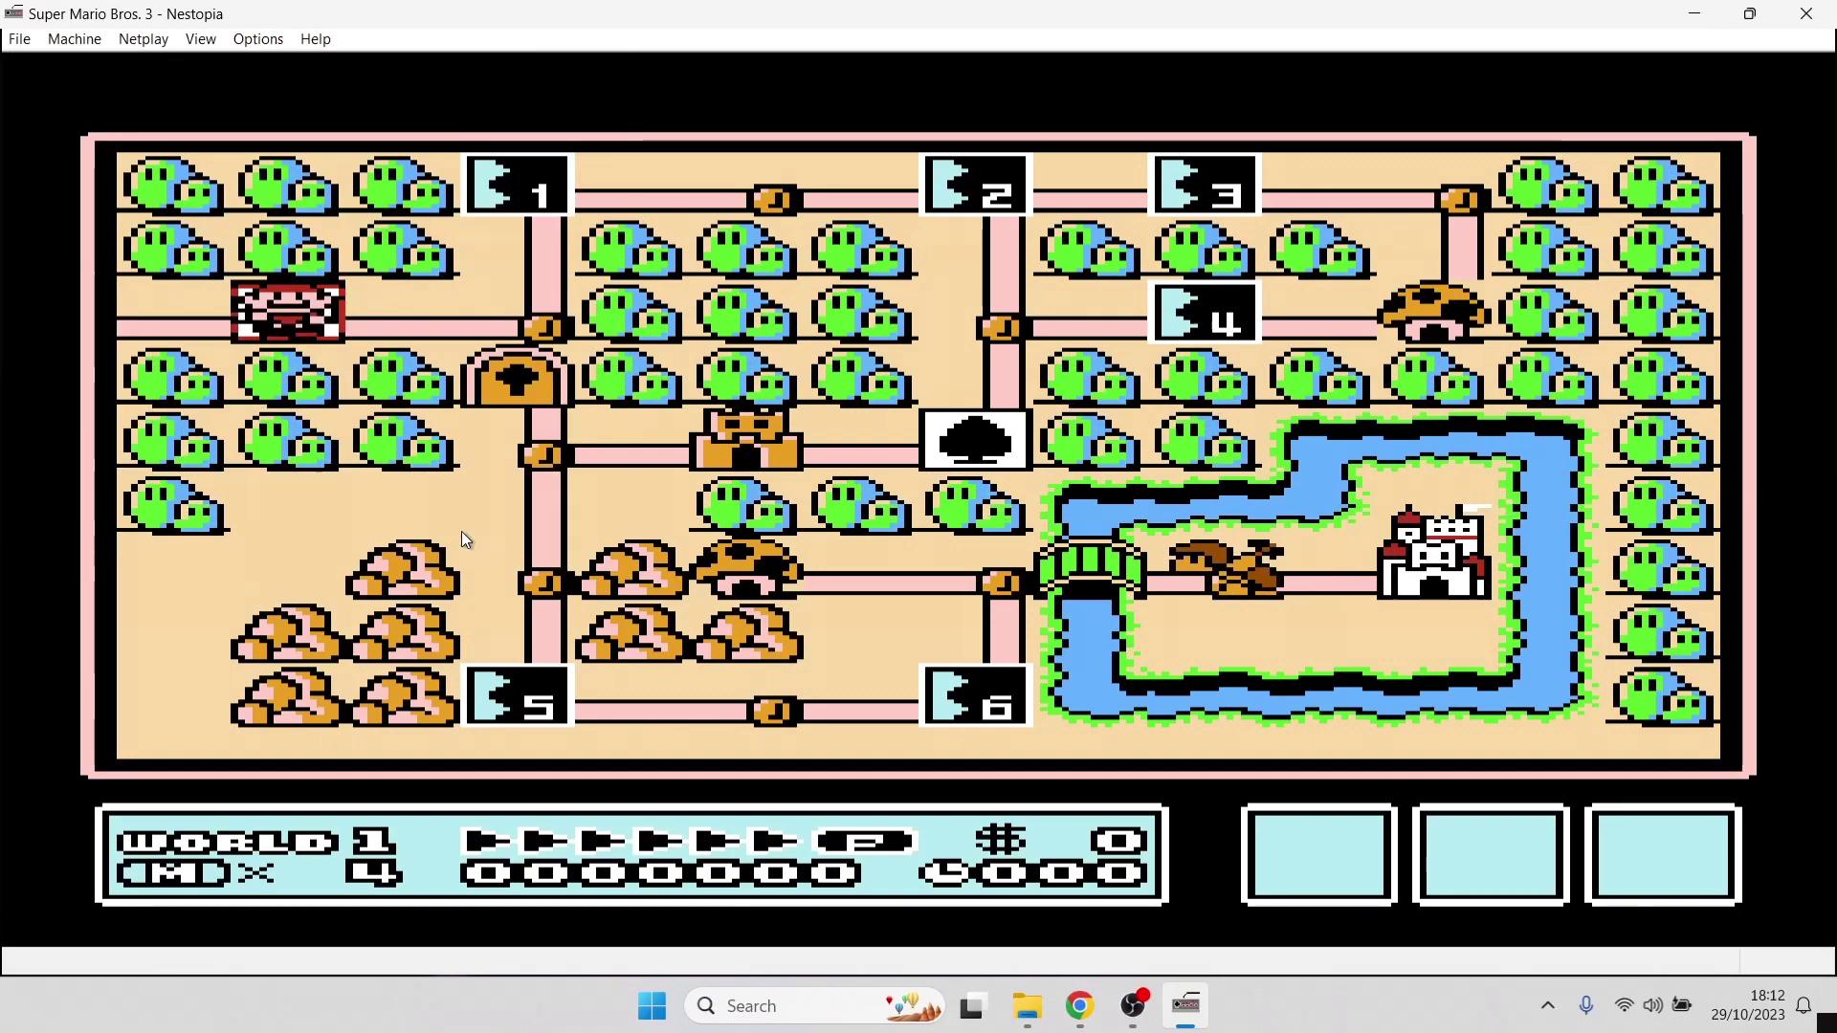
left_click(261, 40)
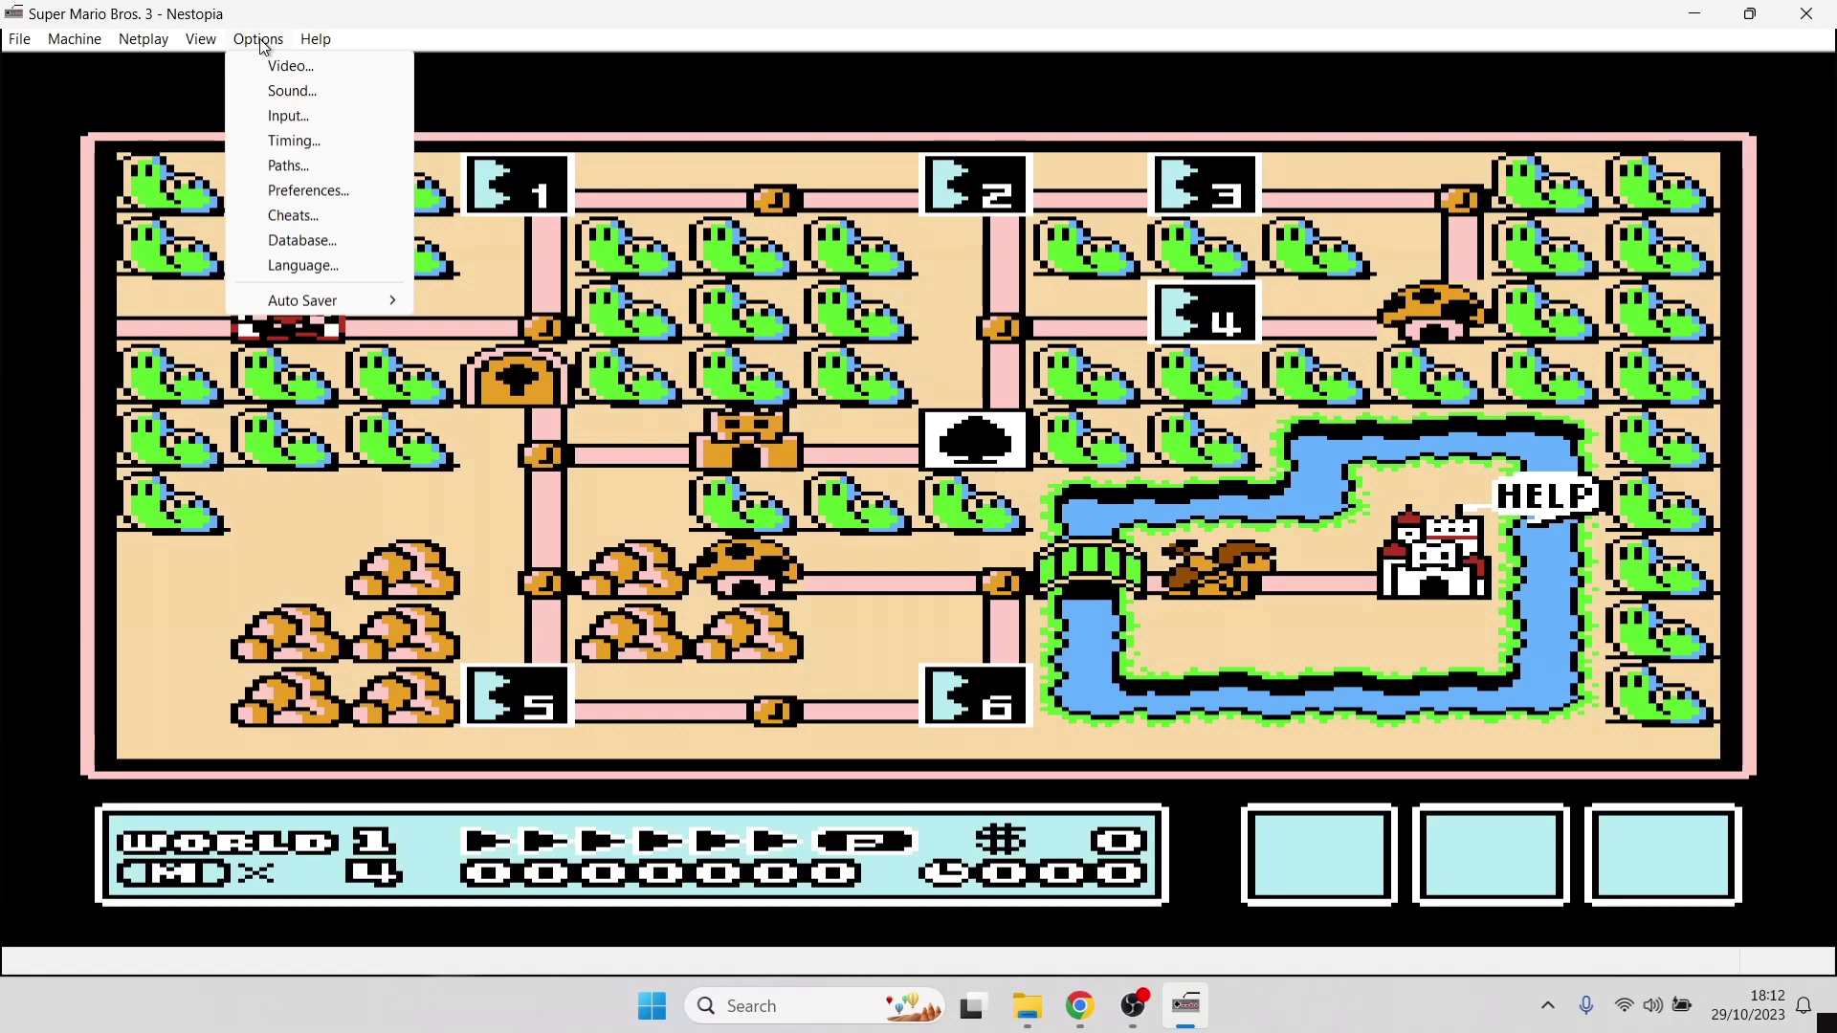
left_click(272, 65)
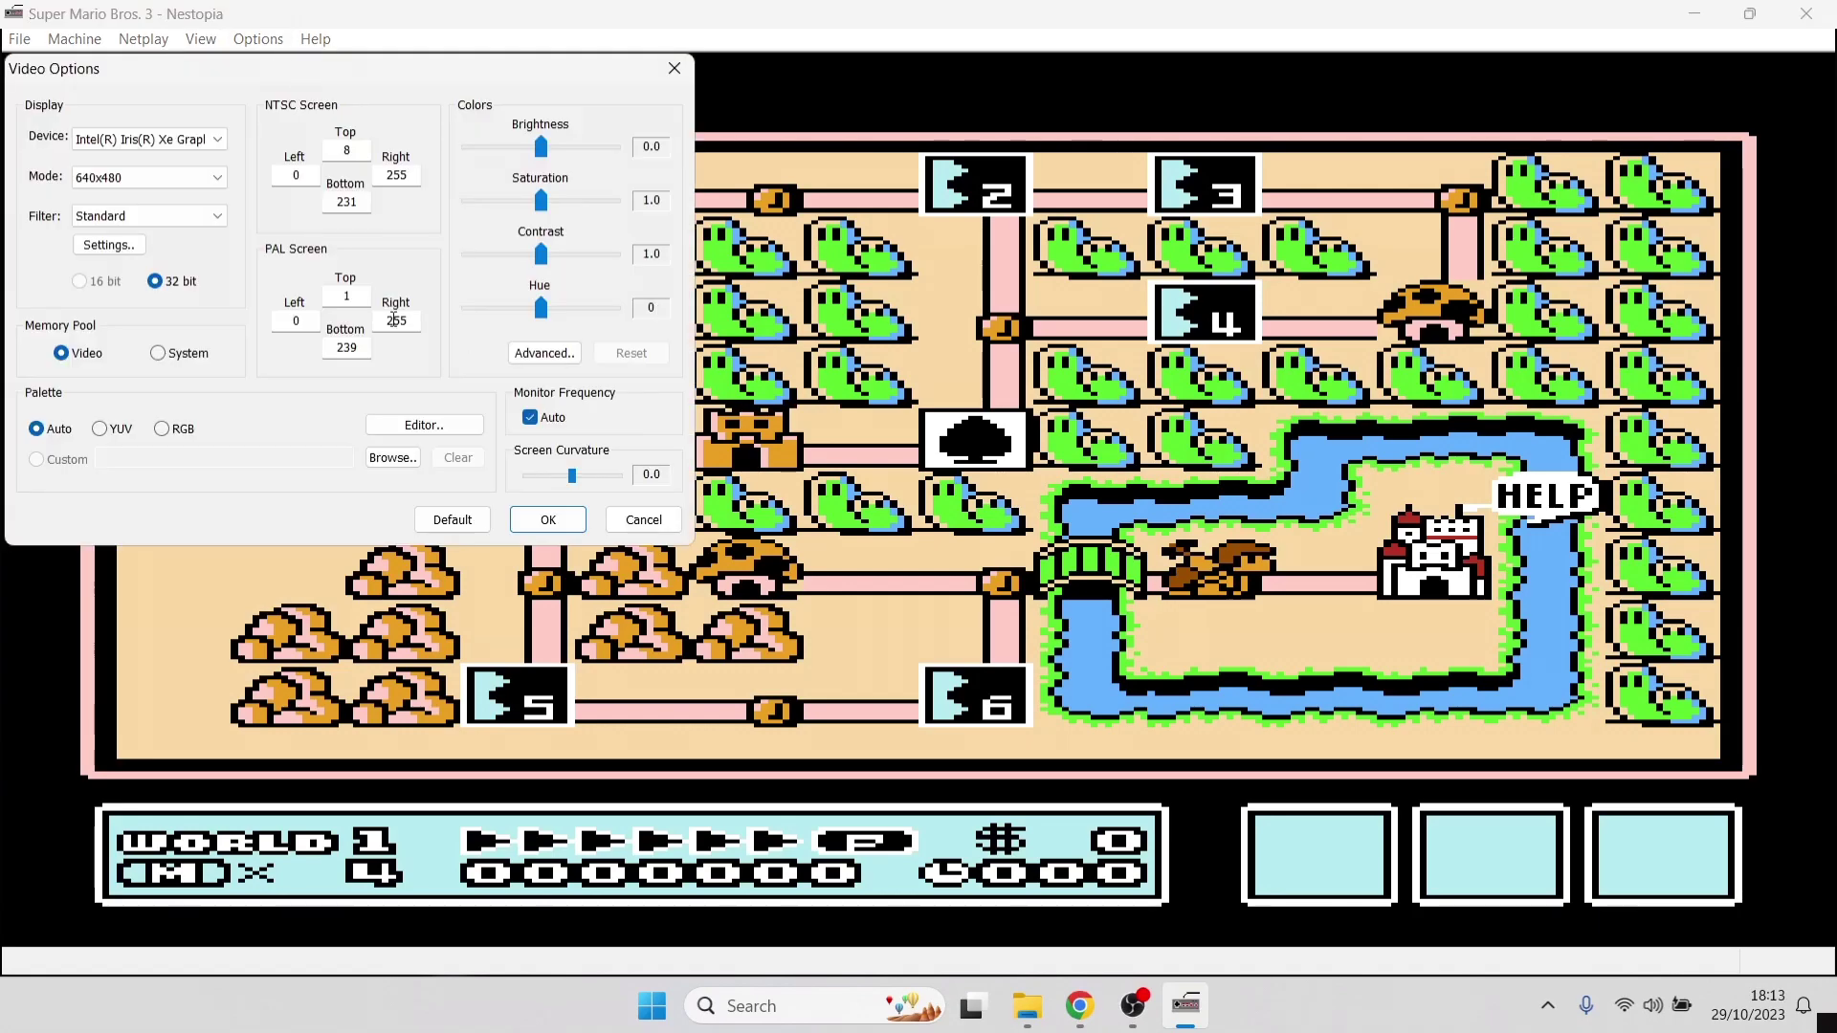
left_click_drag(255, 67, 620, 130)
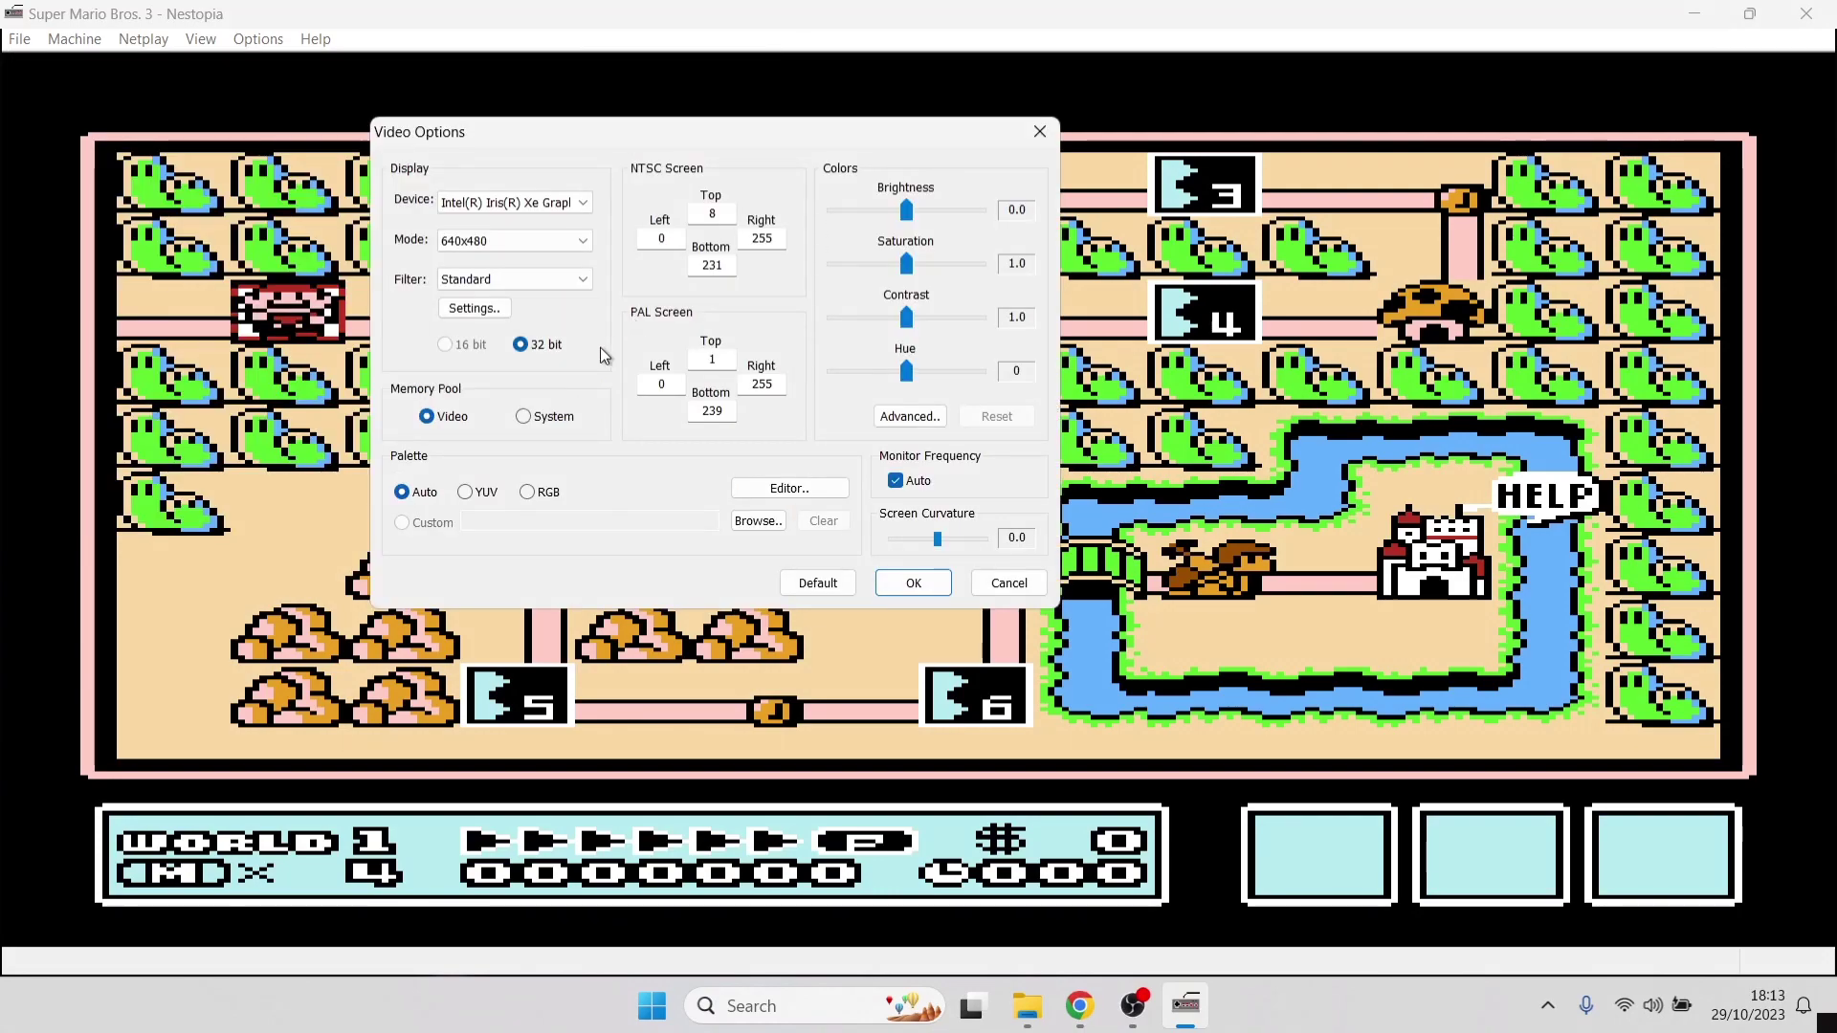
left_click(522, 240)
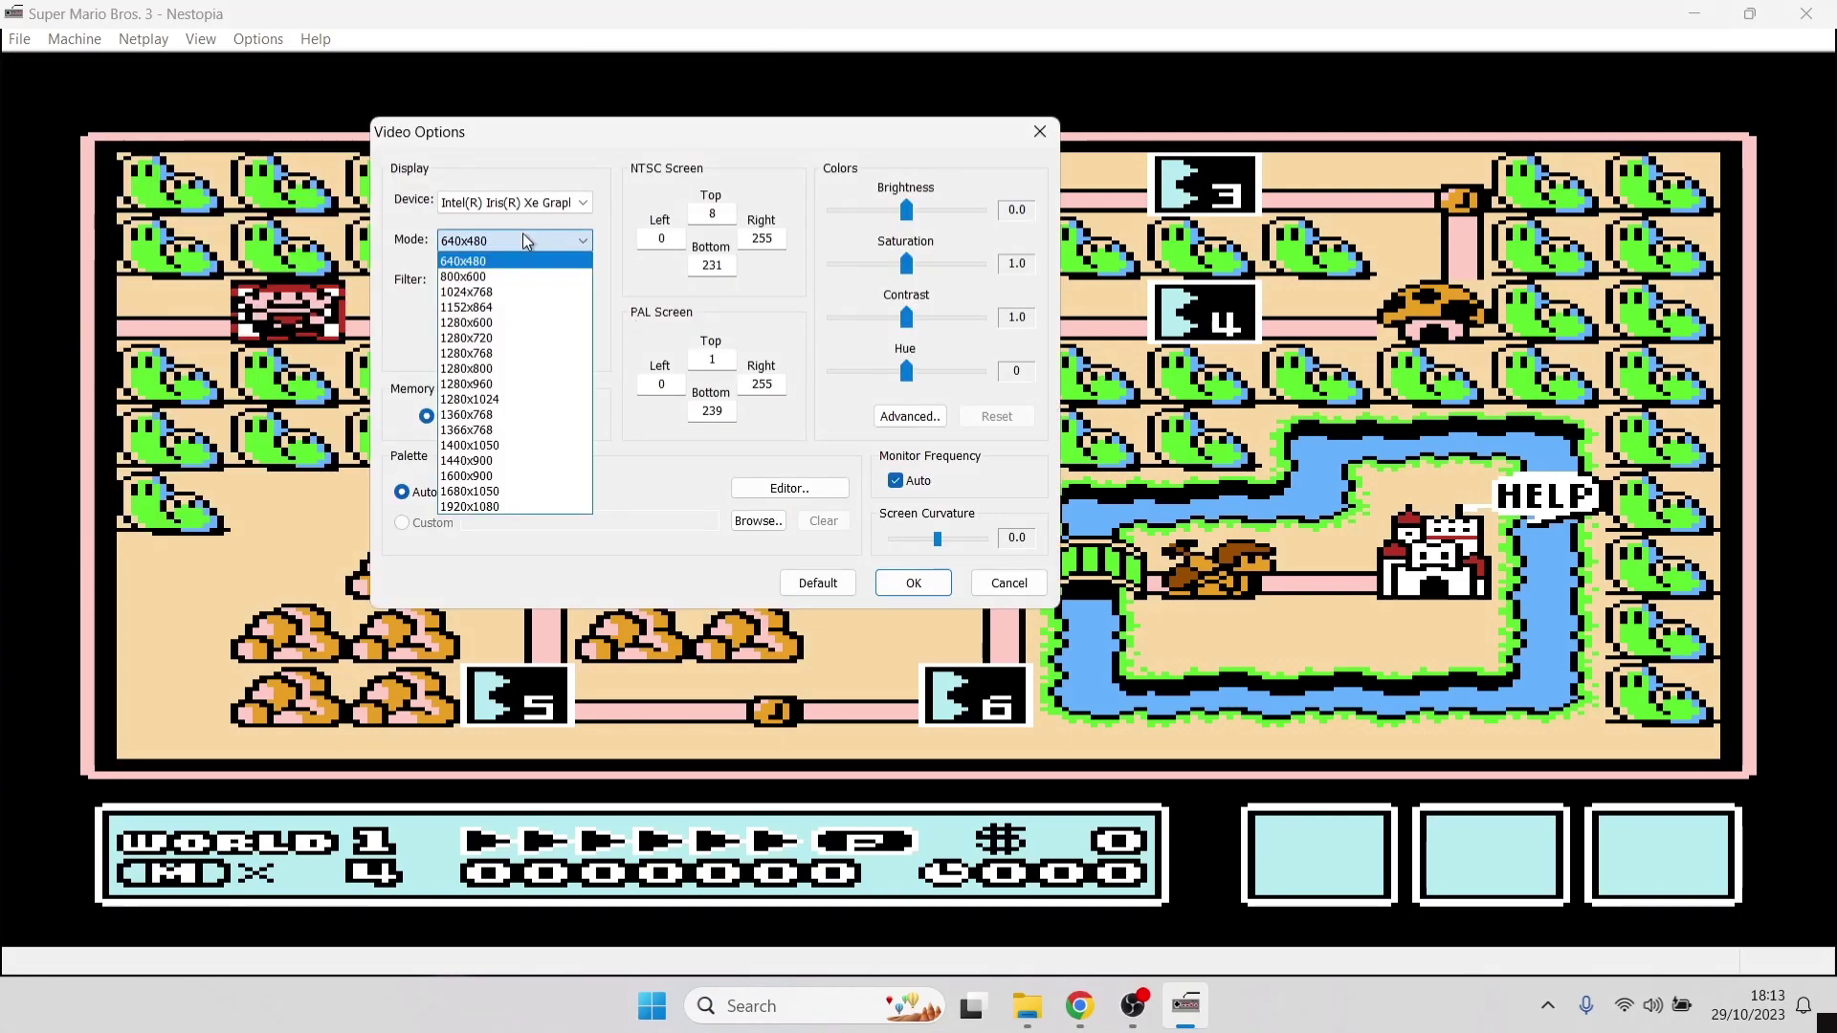
left_click(513, 504)
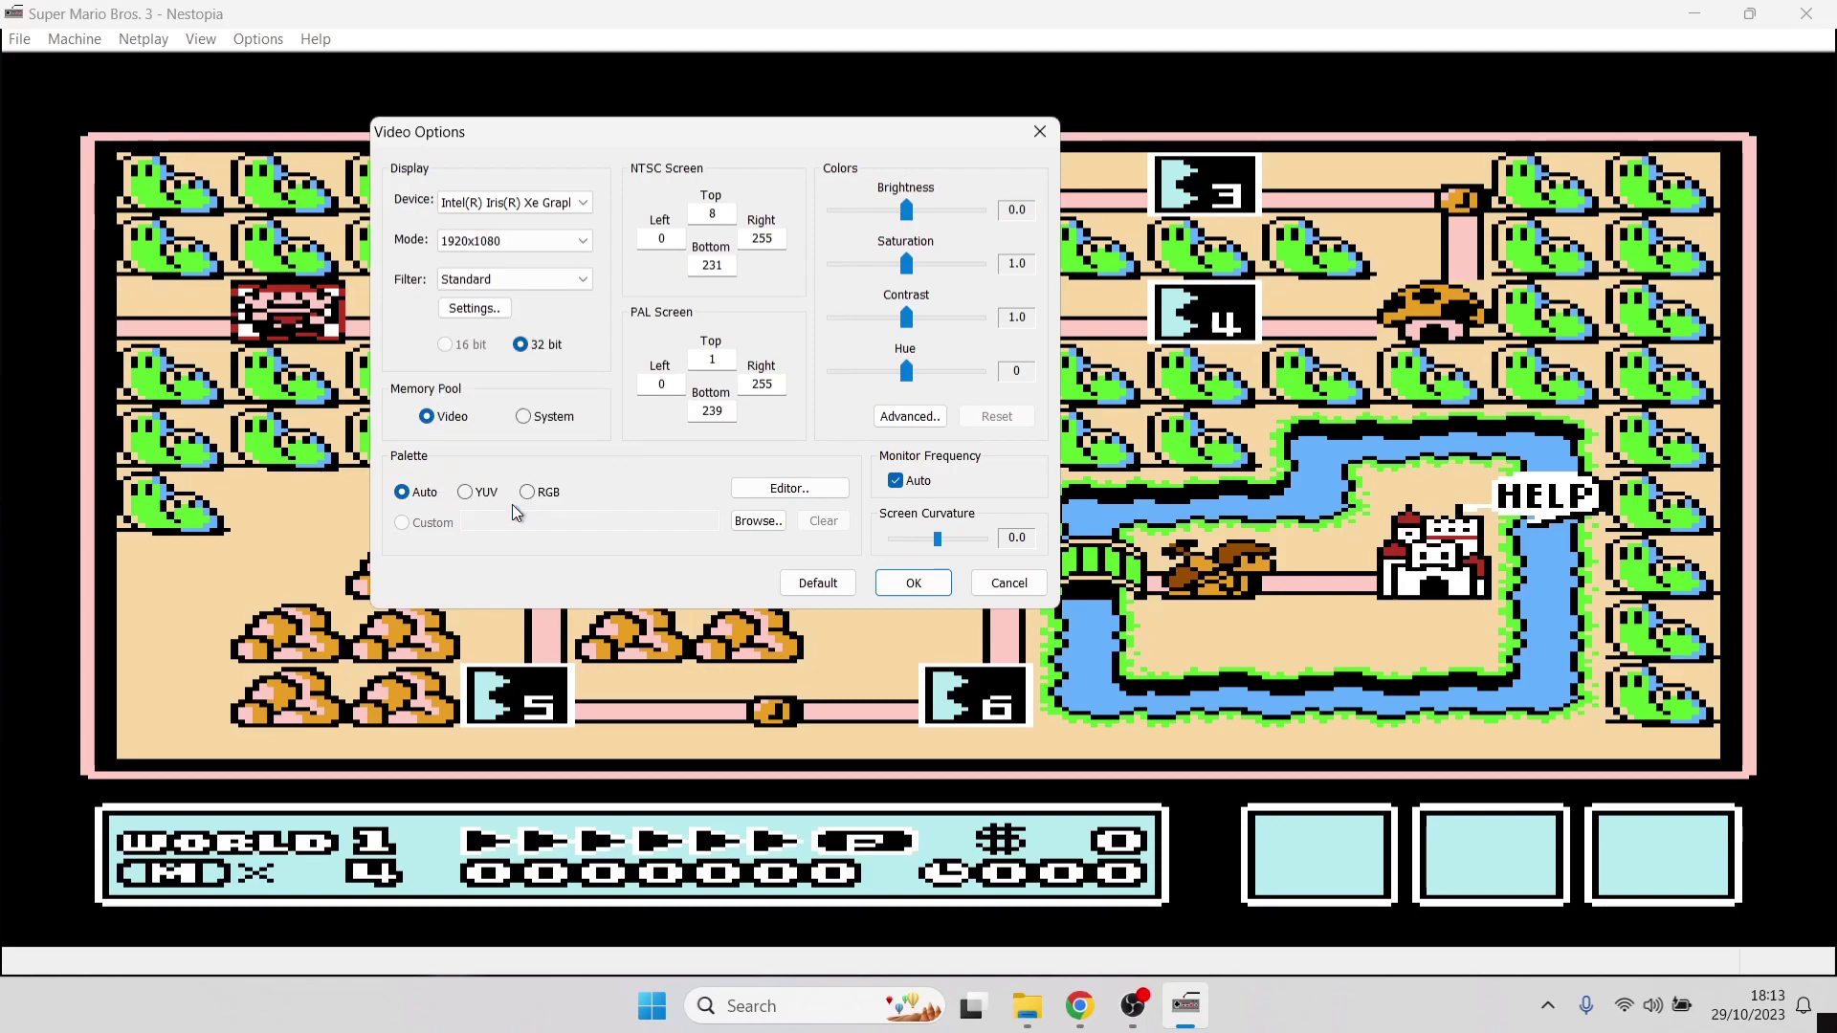
Step: Try the Hqx video filter, then settle on the ScaleX filter
left_click(517, 281)
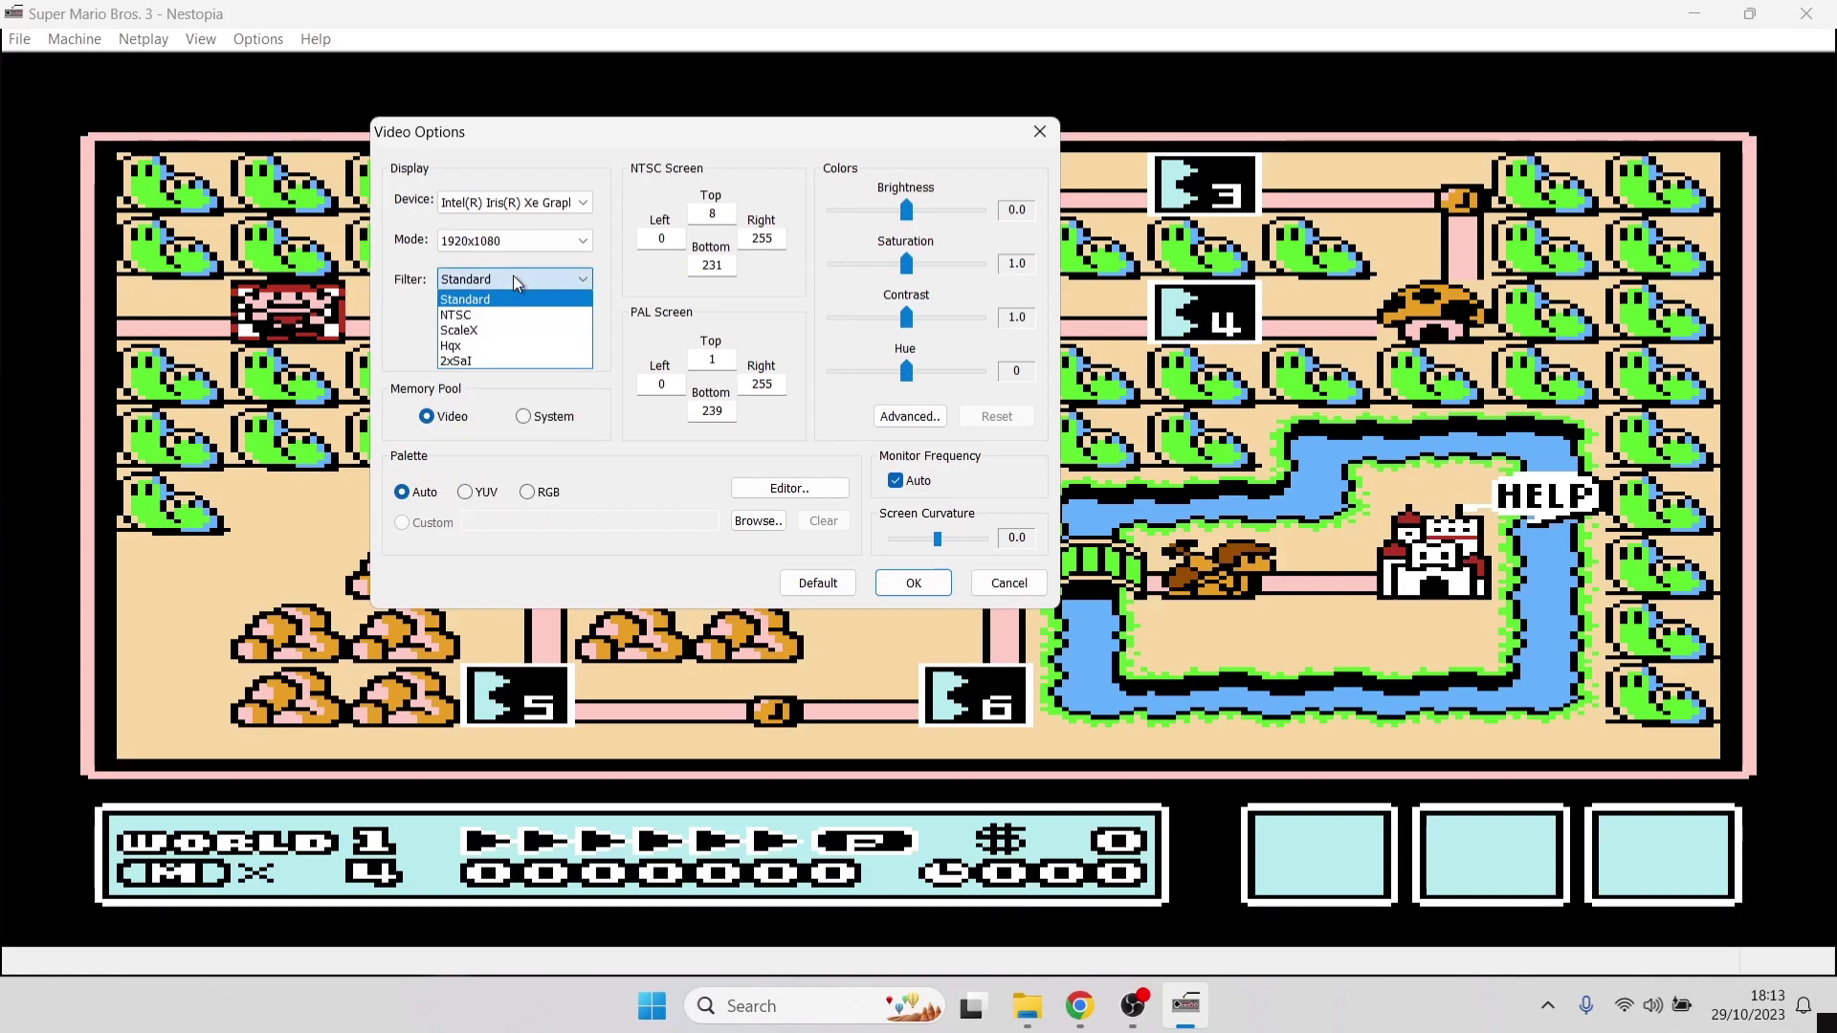
left_click(524, 135)
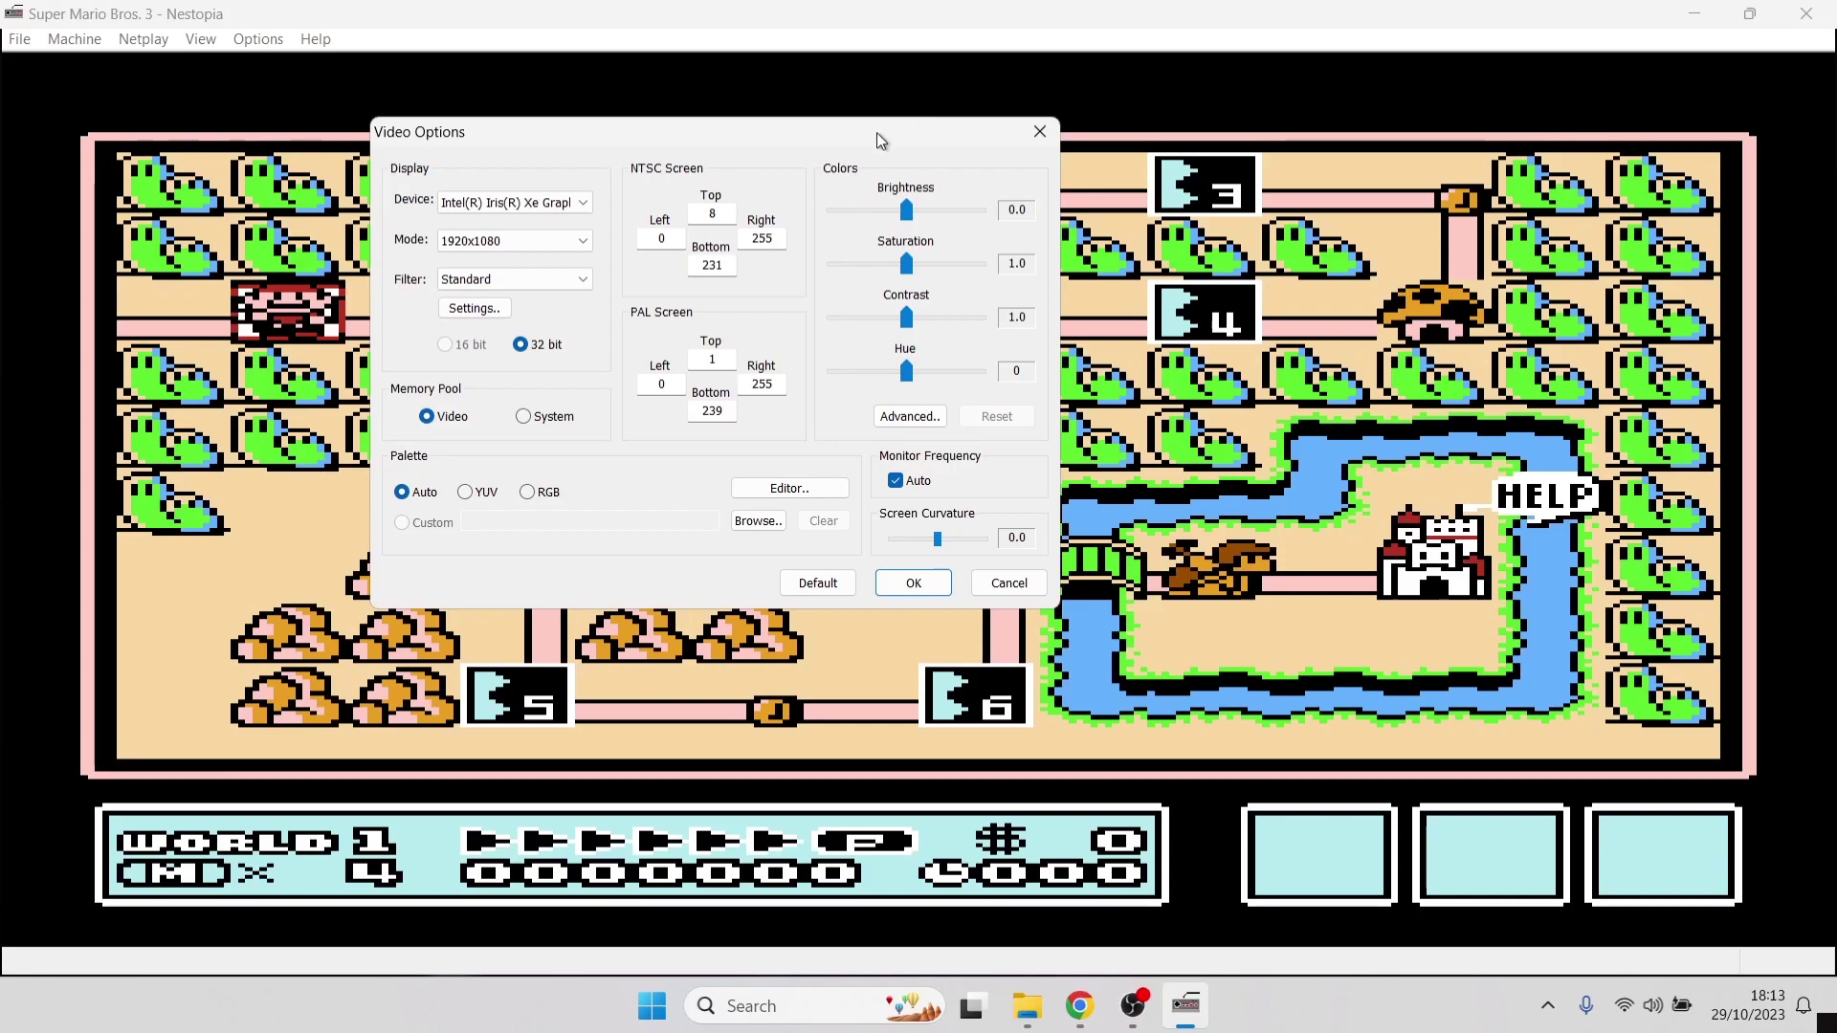
left_click_drag(741, 135, 1349, 82)
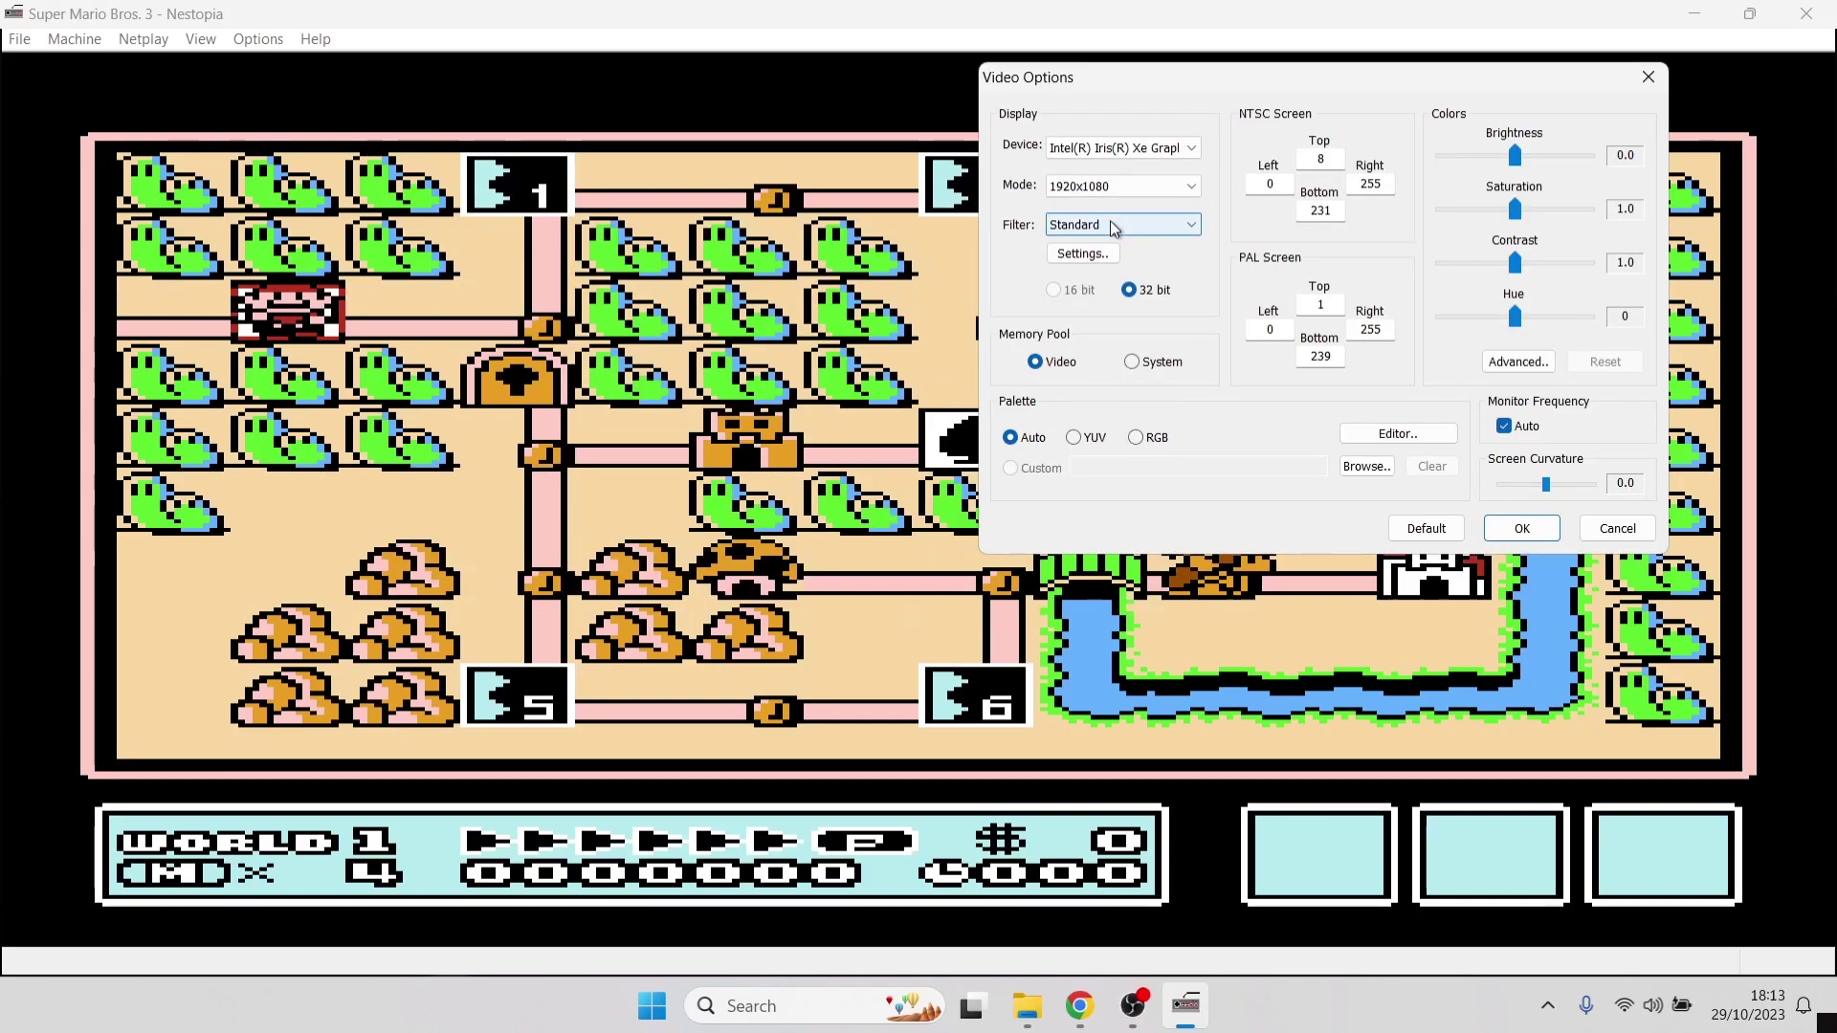
left_click(1109, 221)
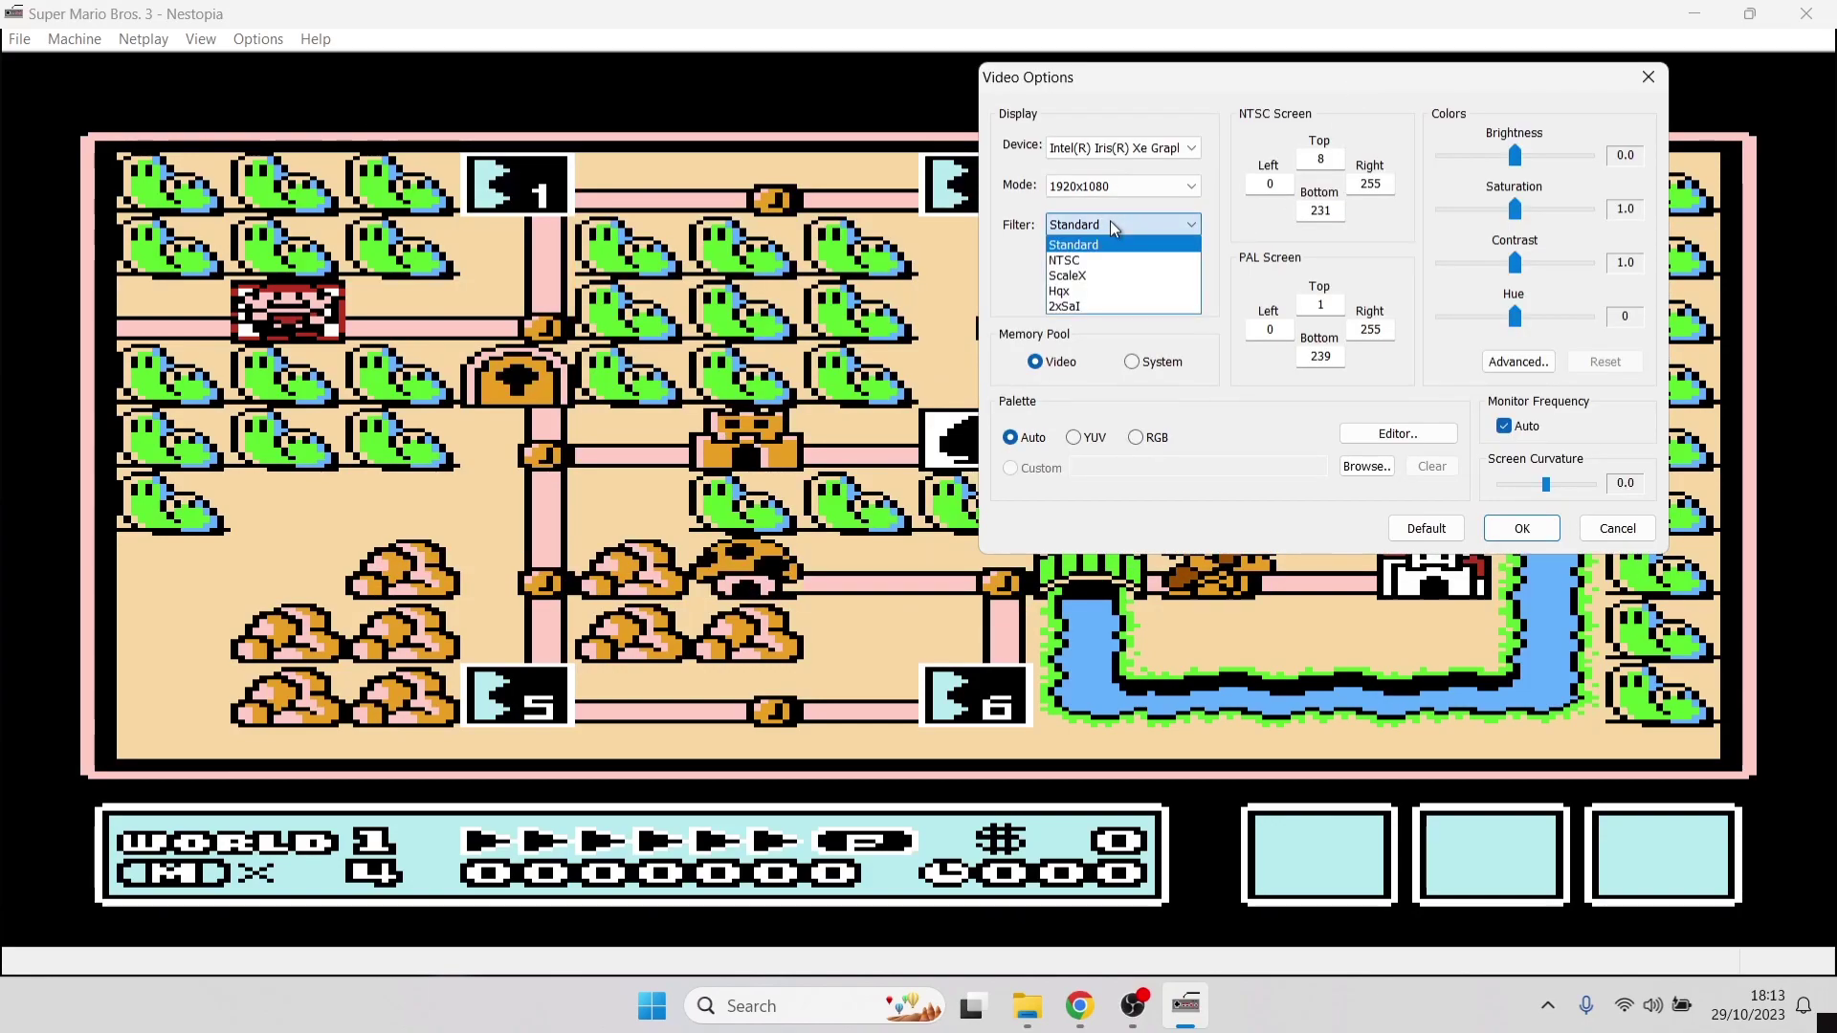
left_click(1113, 289)
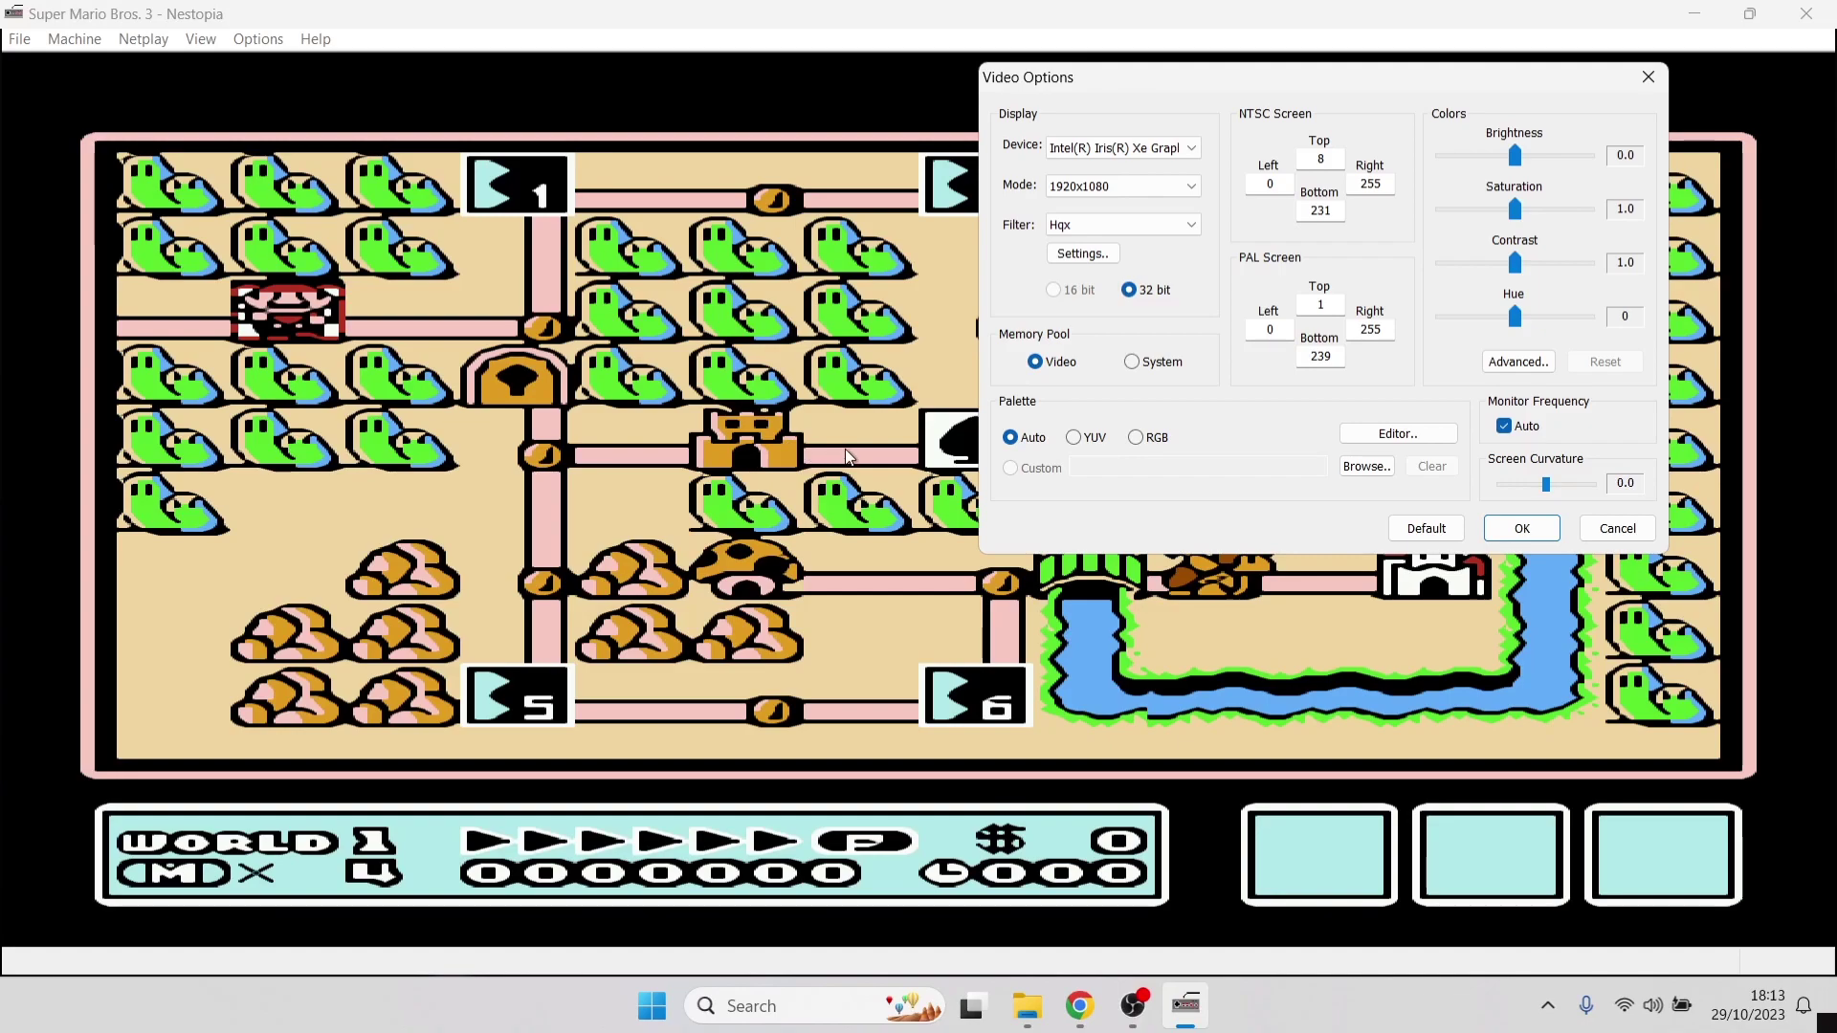
left_click(1116, 215)
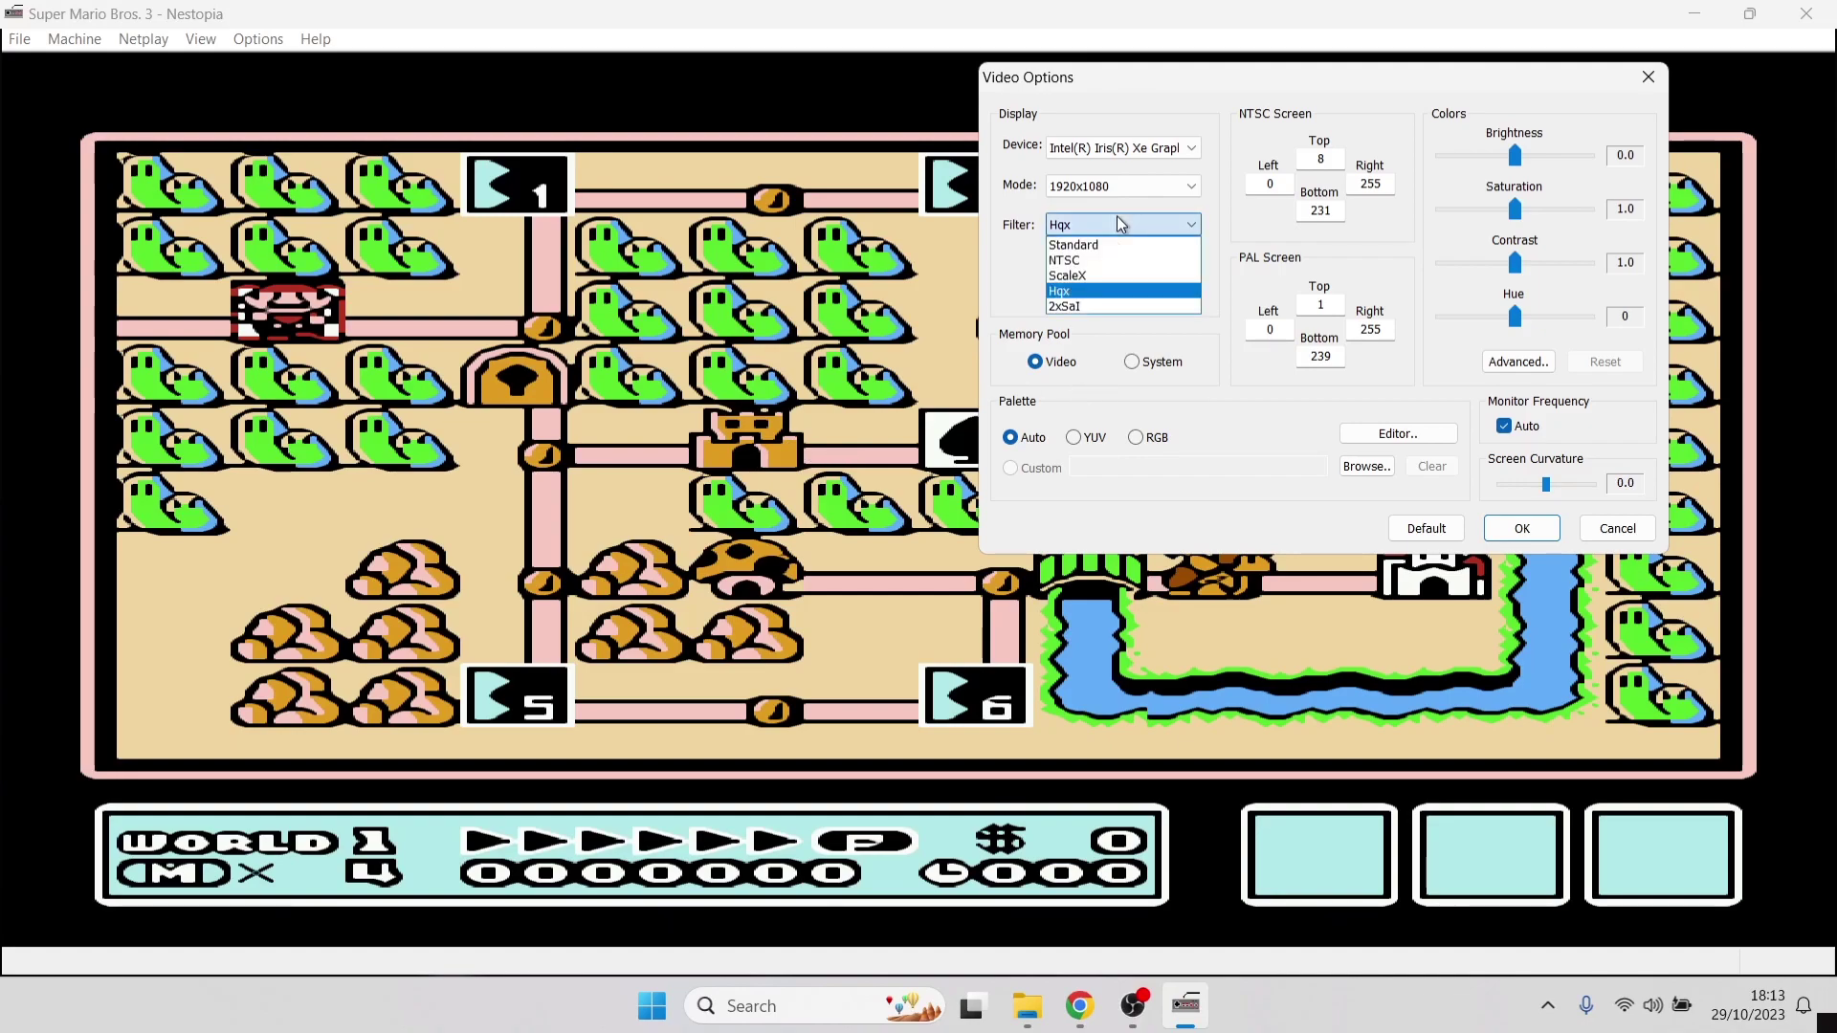
left_click(1123, 275)
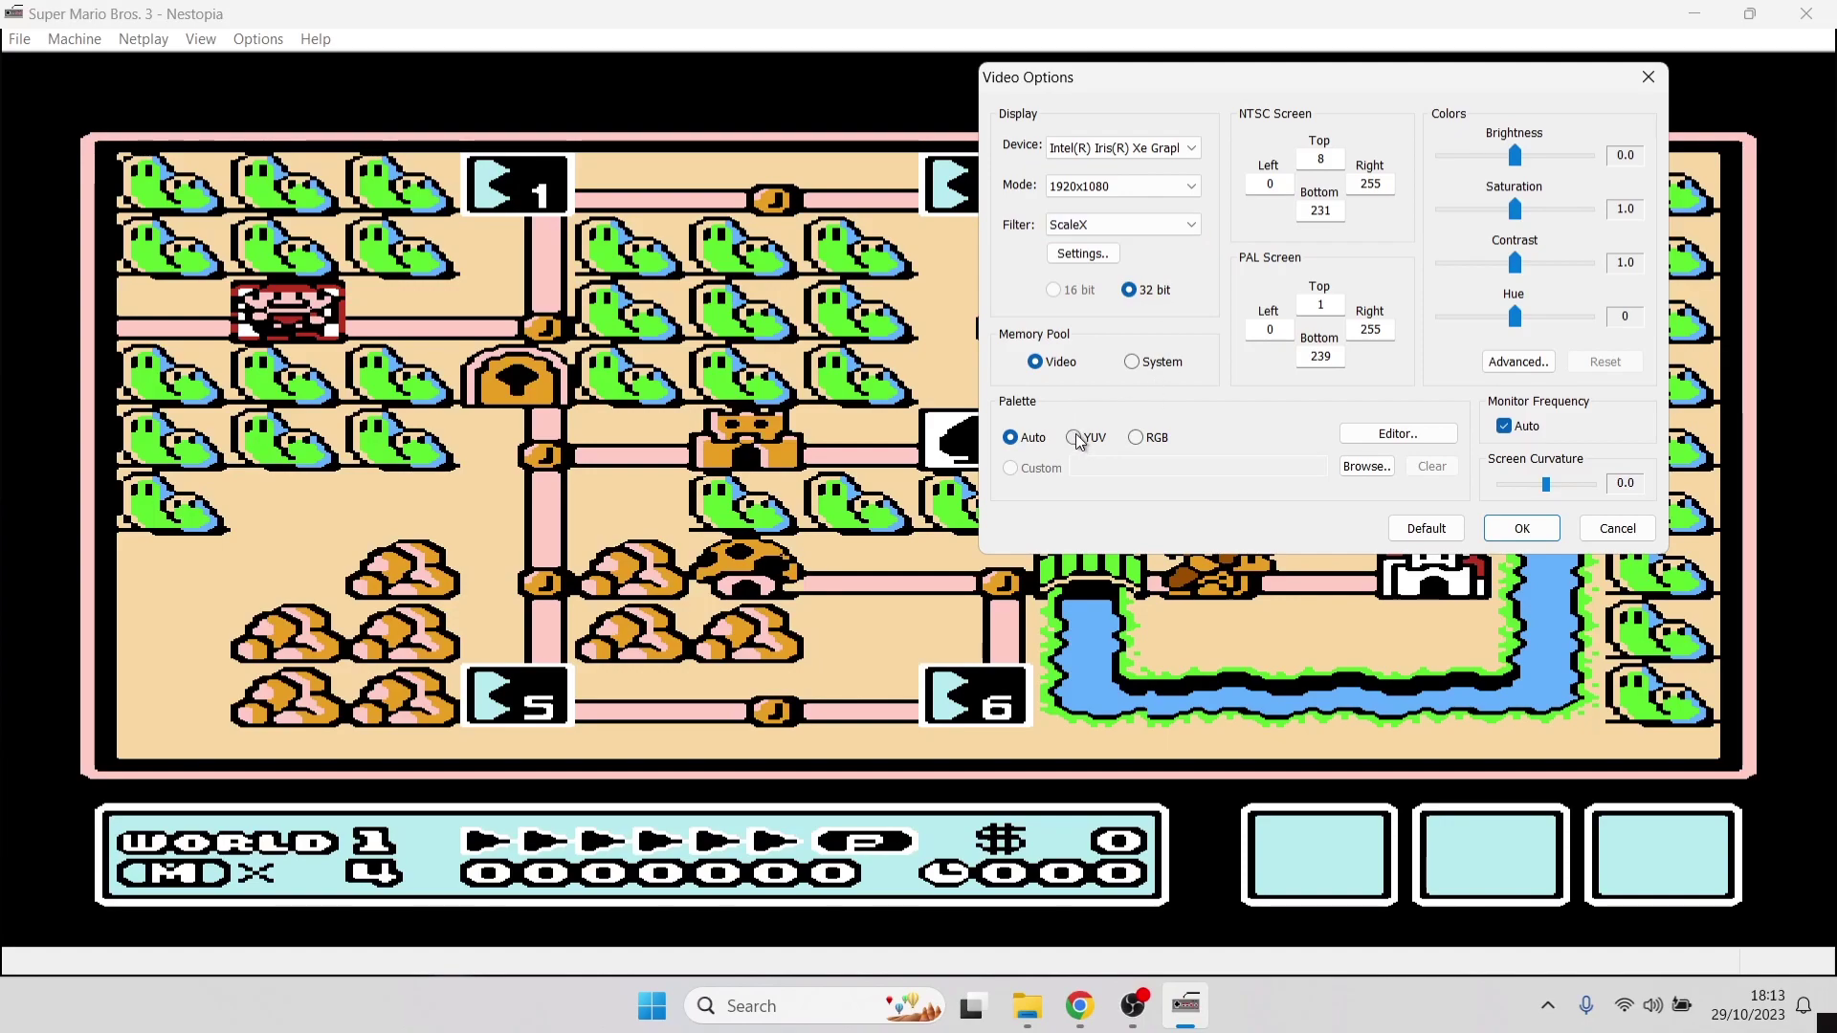
Step: Try the RGB and YUV palettes, return to Auto, and raise saturation to 1.01
left_click(1138, 440)
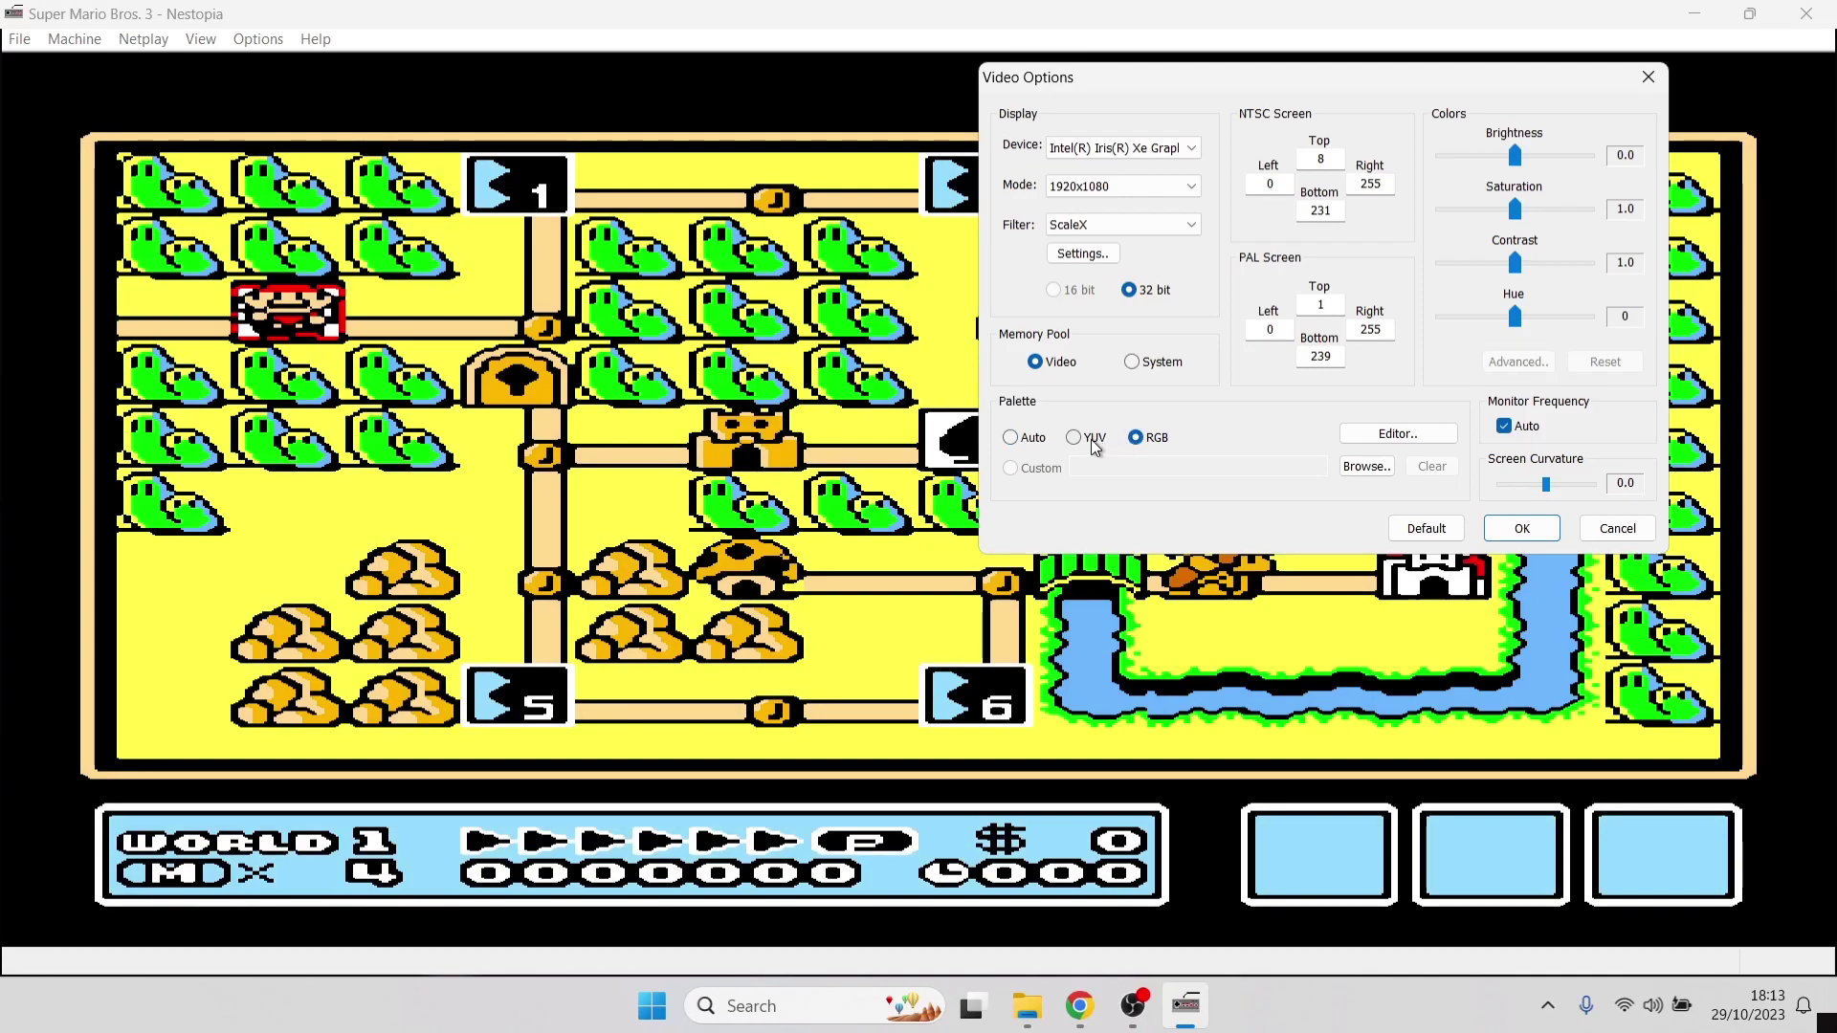
left_click(1097, 446)
left_click(1011, 439)
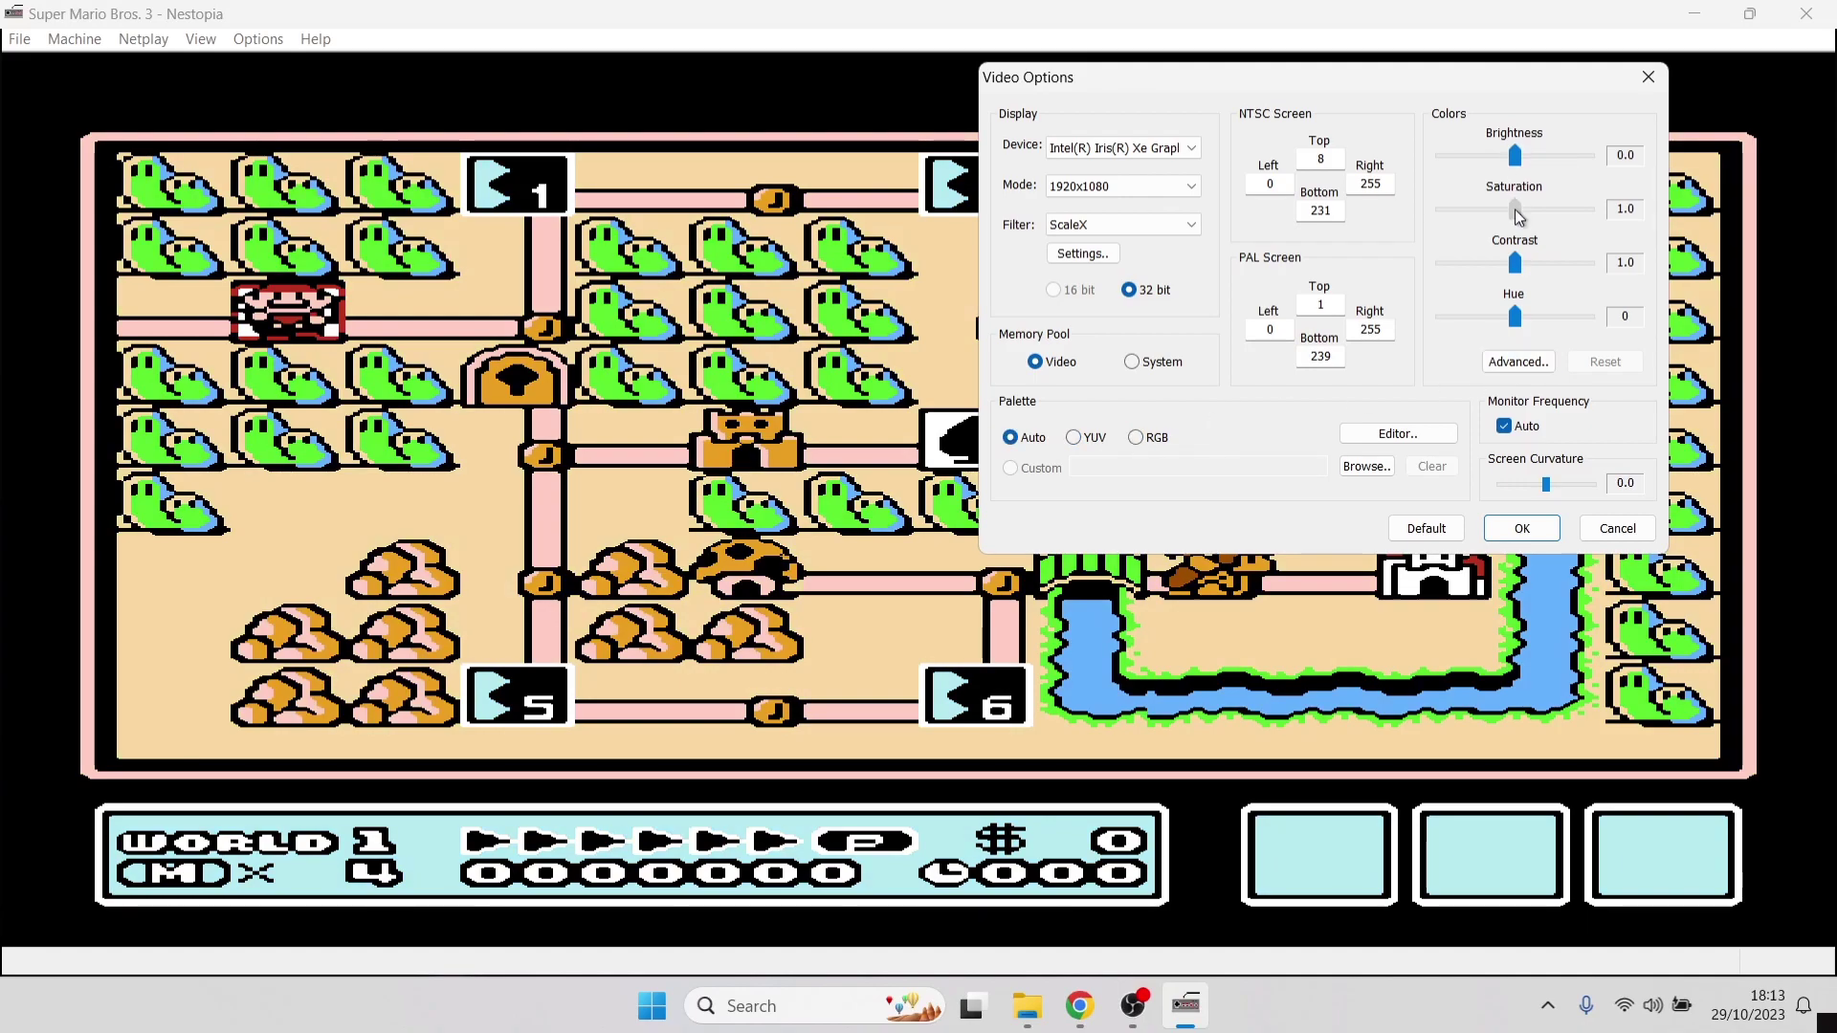
left_click_drag(1515, 211, 1534, 250)
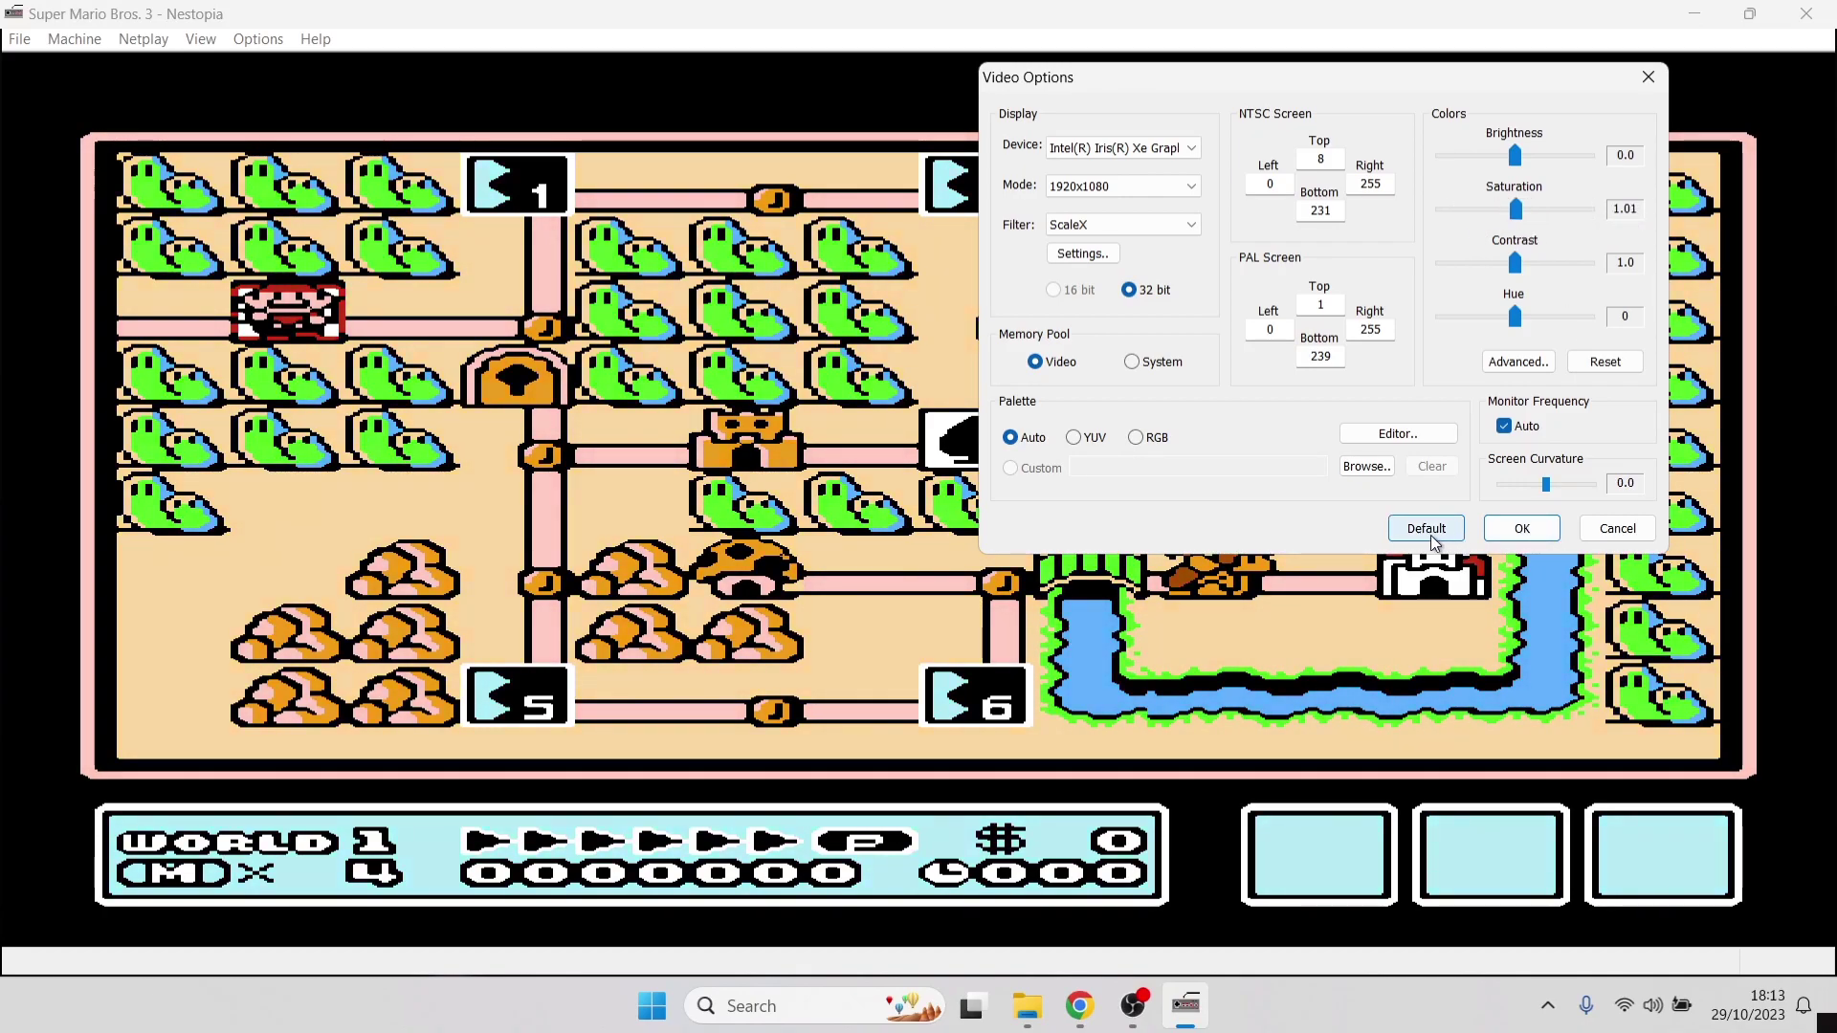
Step: Restore the default video settings and shrink the game window via View > Screen Size
left_click(1425, 528)
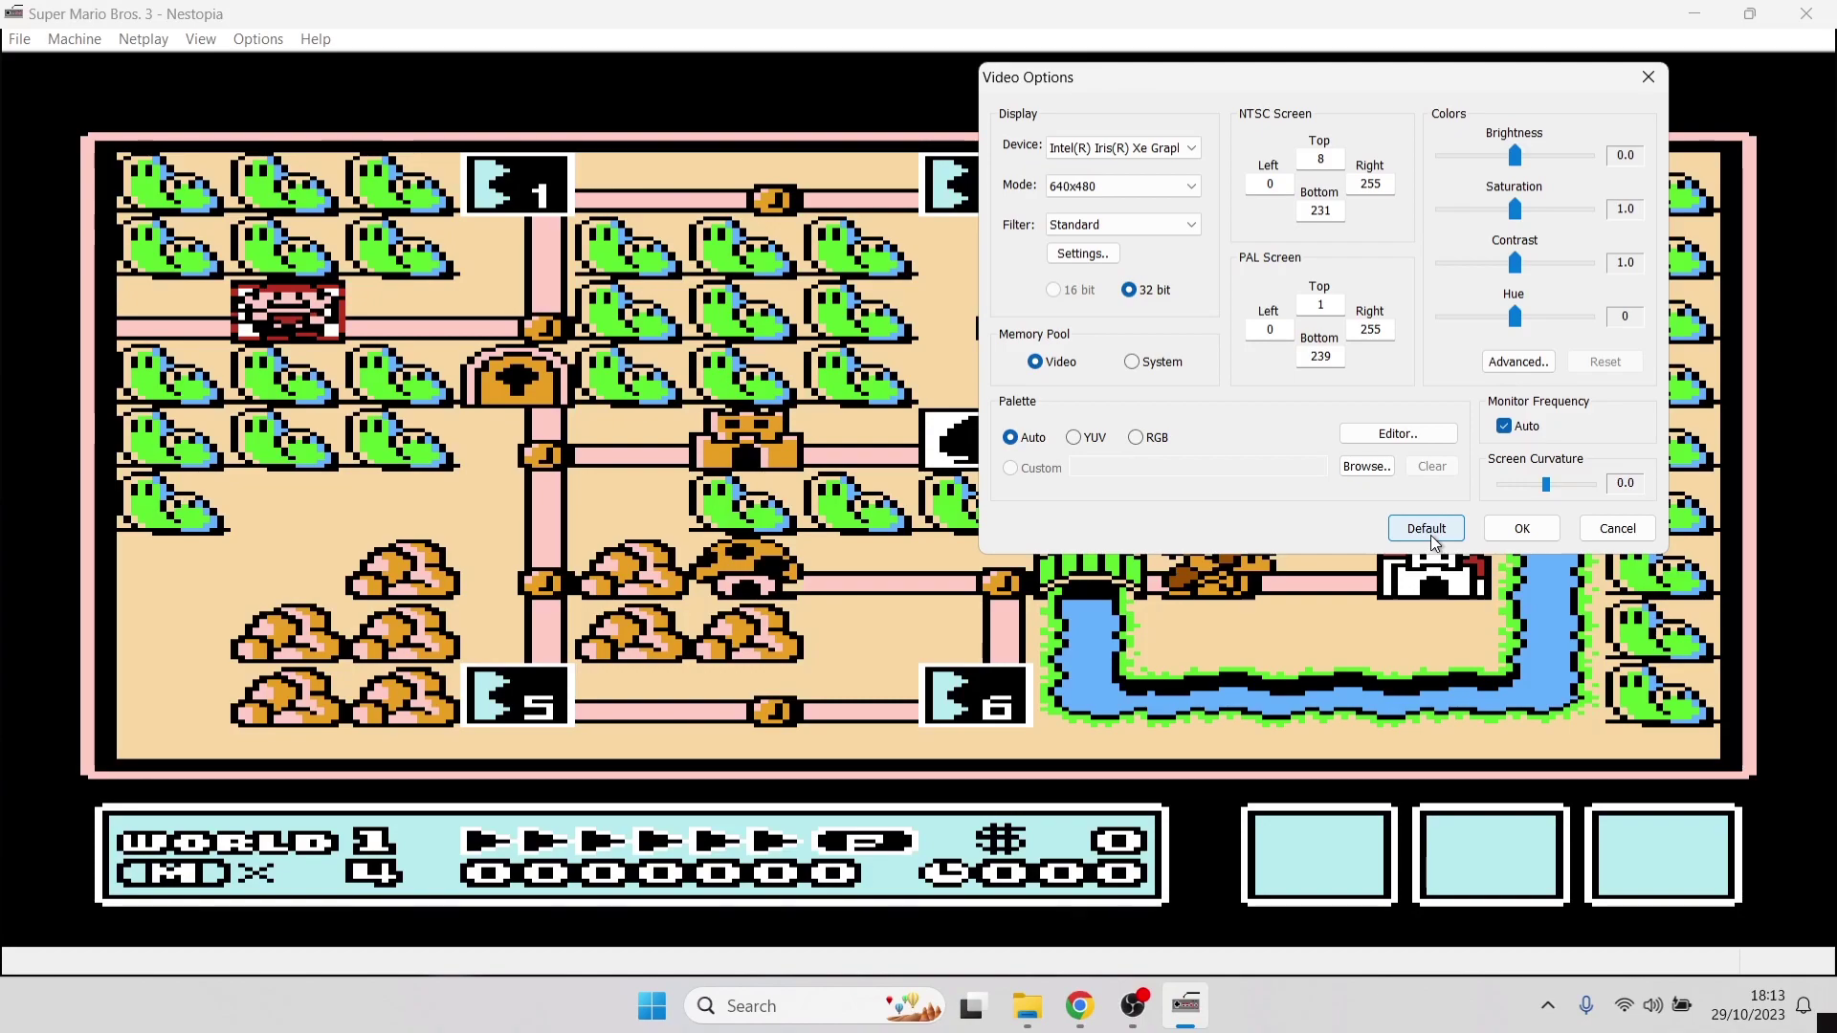
key("Escape")
left_click(201, 39)
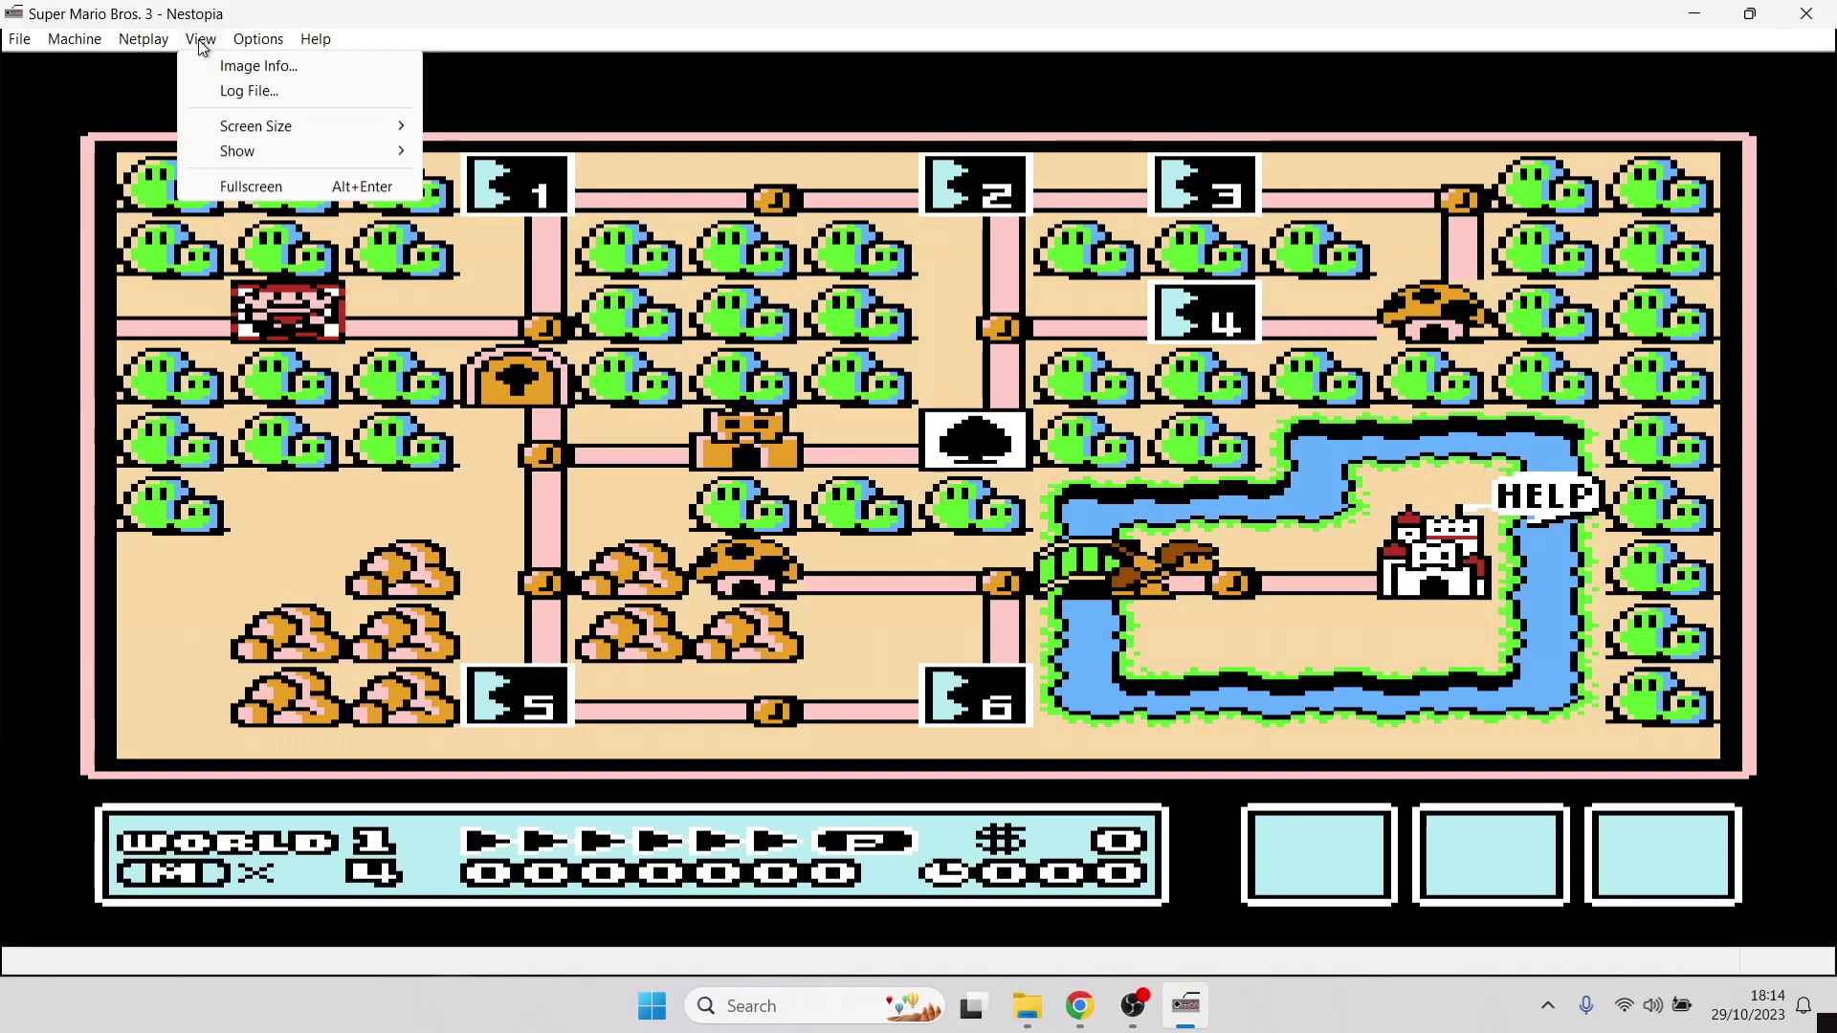
mouse_move(279, 127)
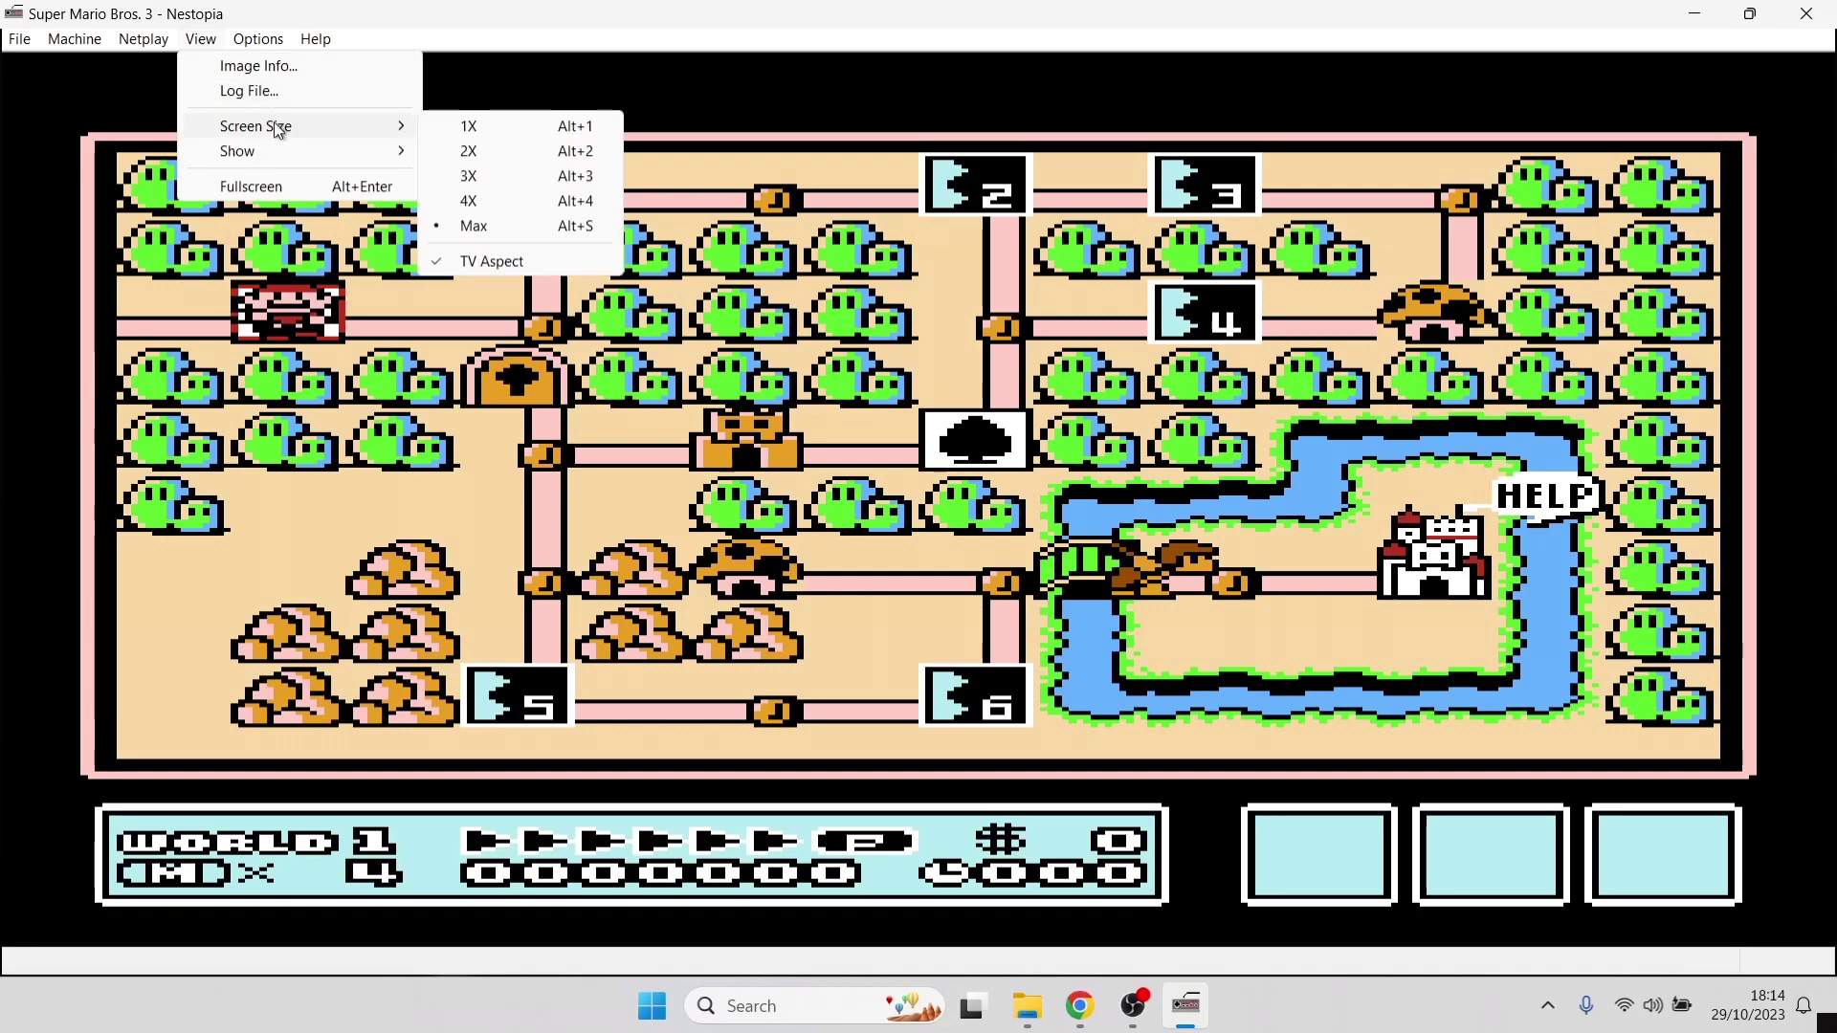
left_click(541, 260)
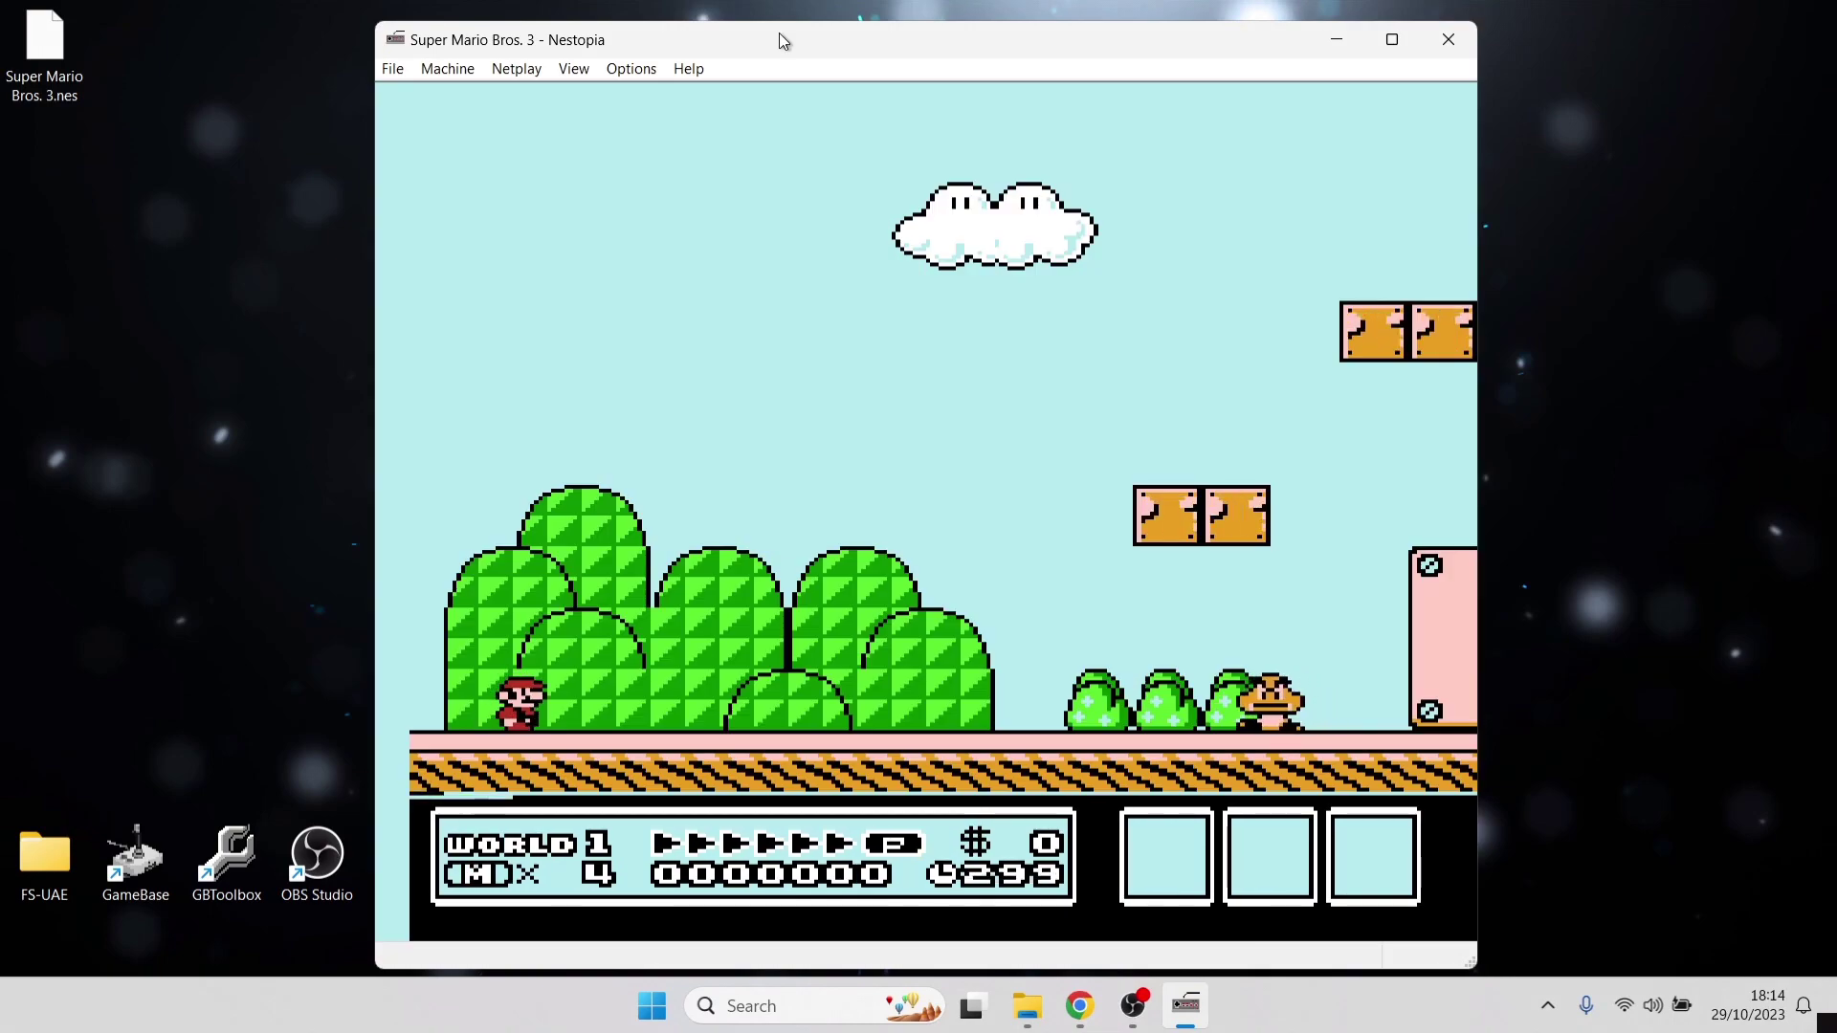
Step: Run Mario right, jump into the question block for a coin, and pause the game
key("Right")
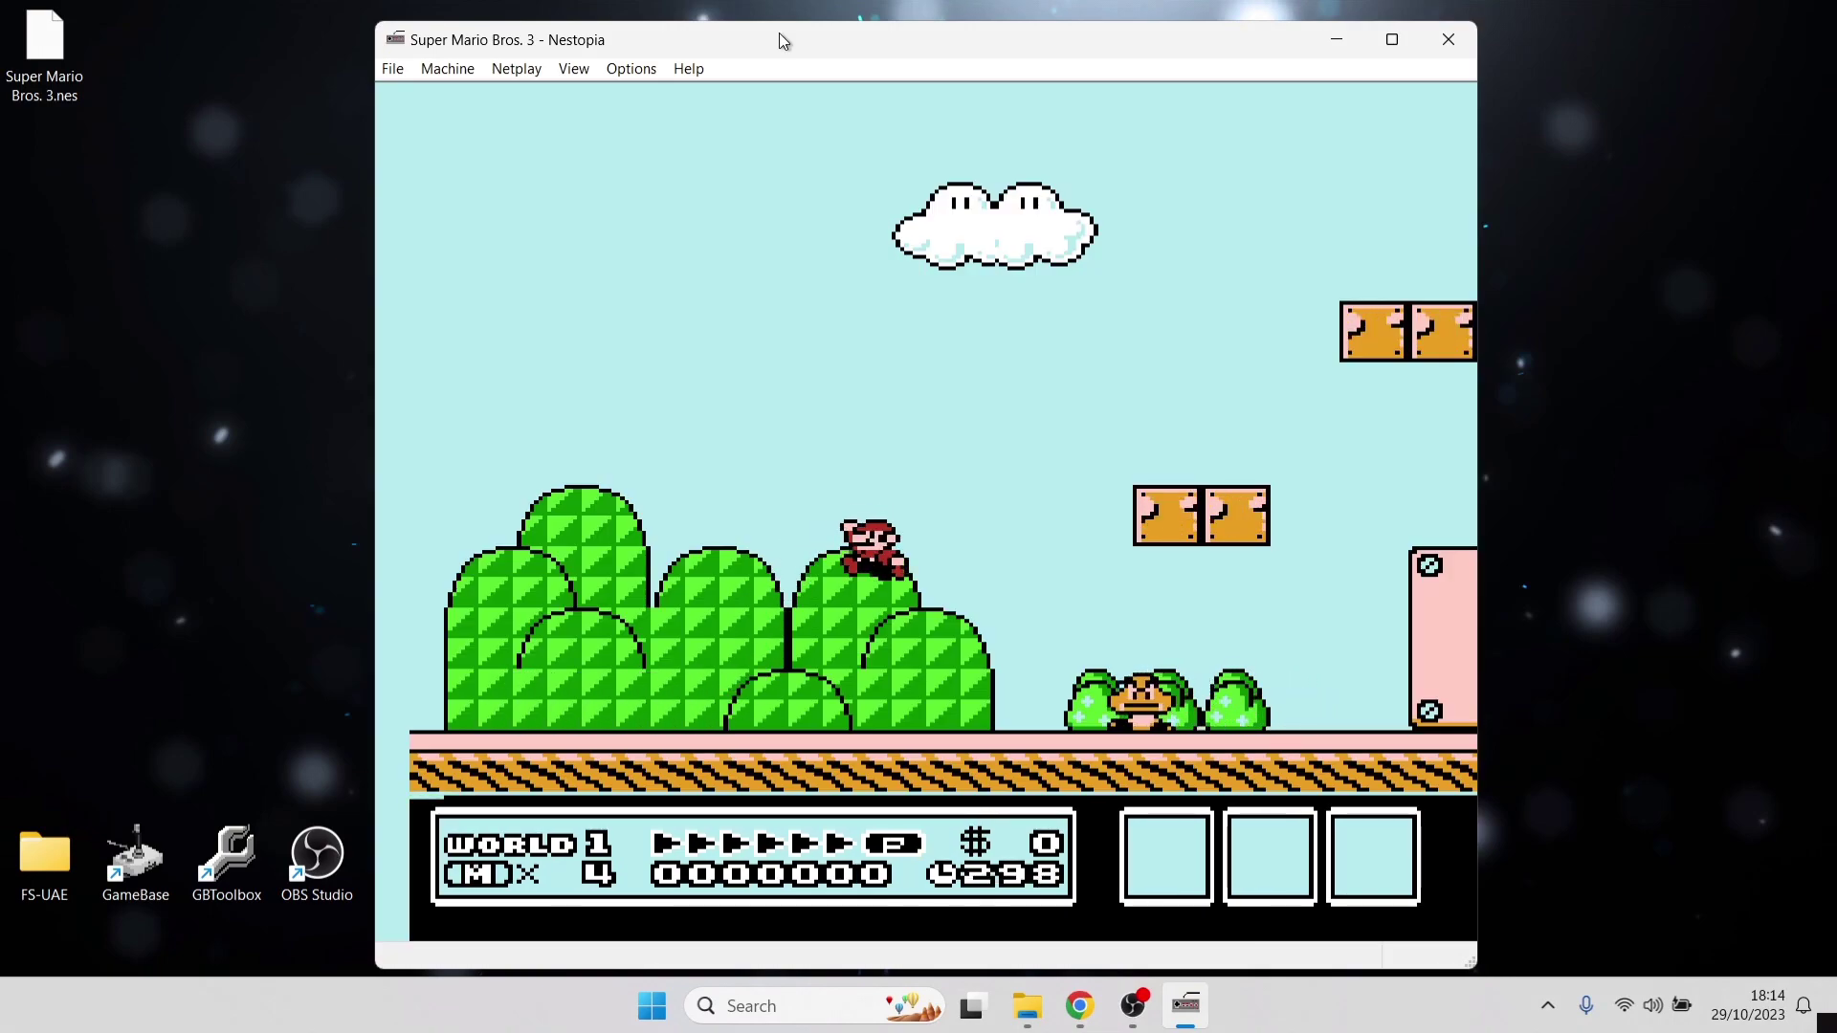
key("Right")
key("x")
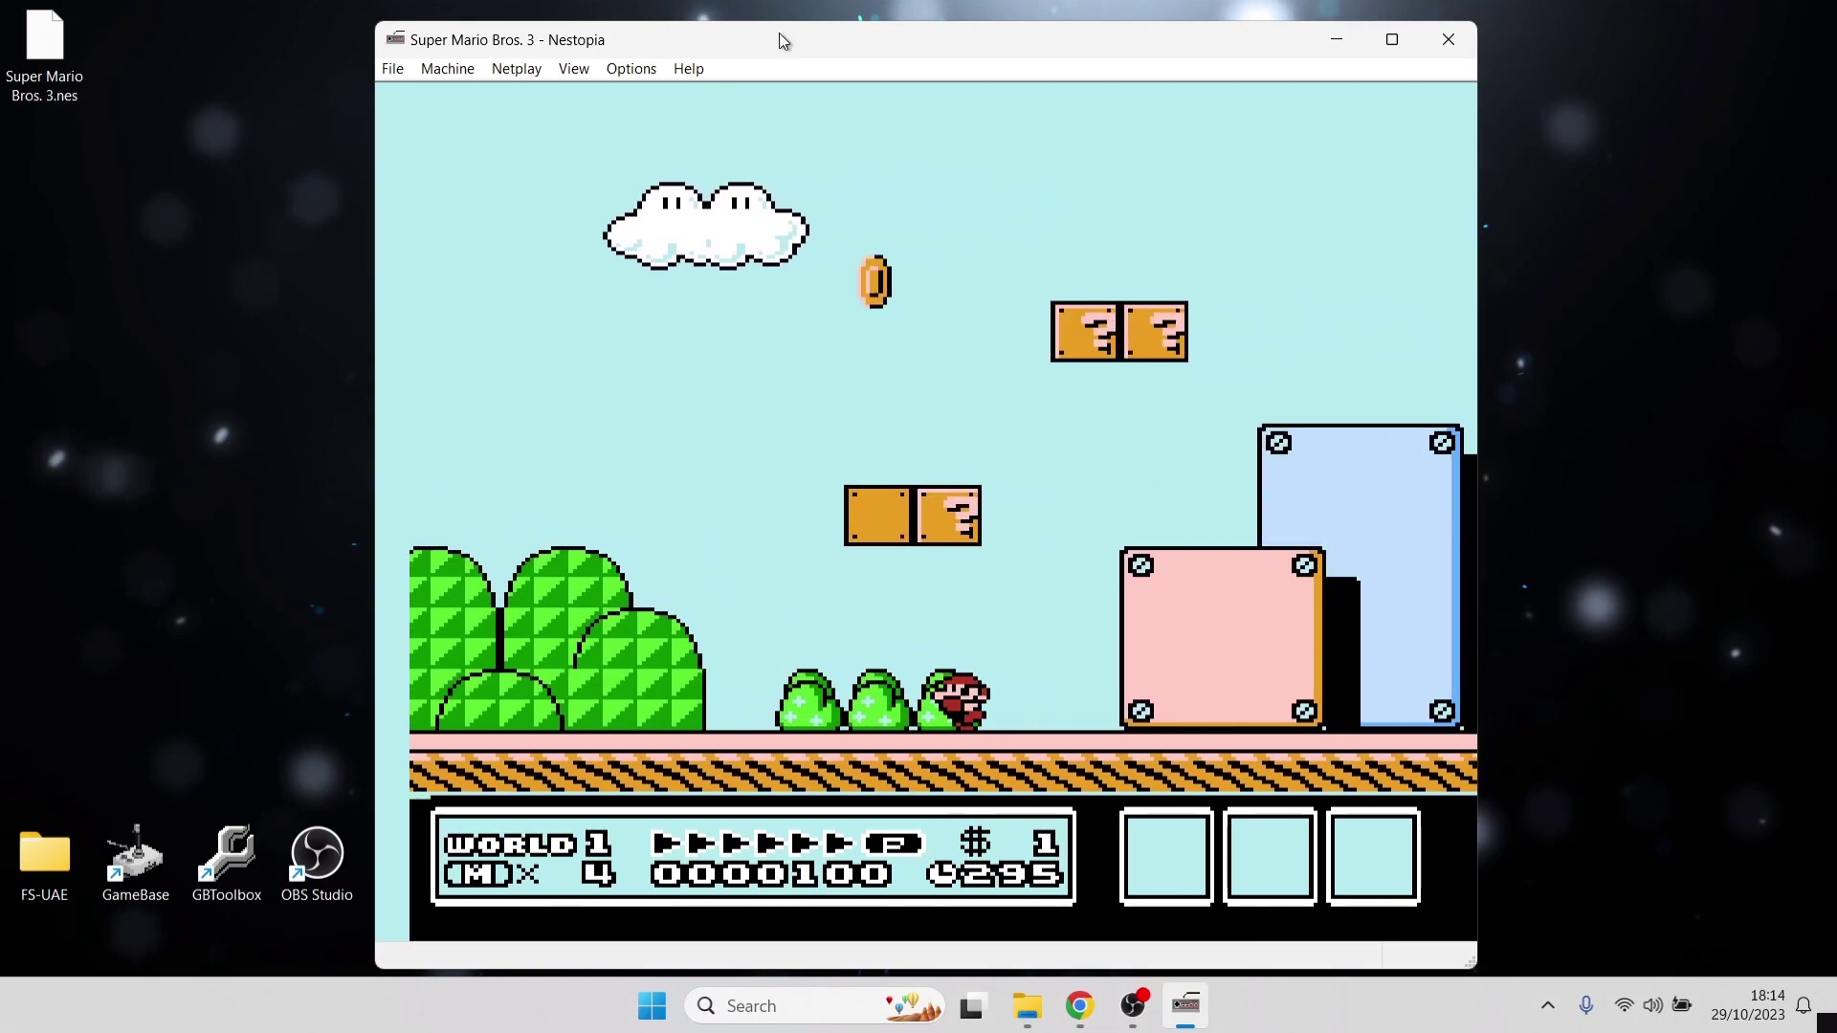
key("Return")
left_click(566, 71)
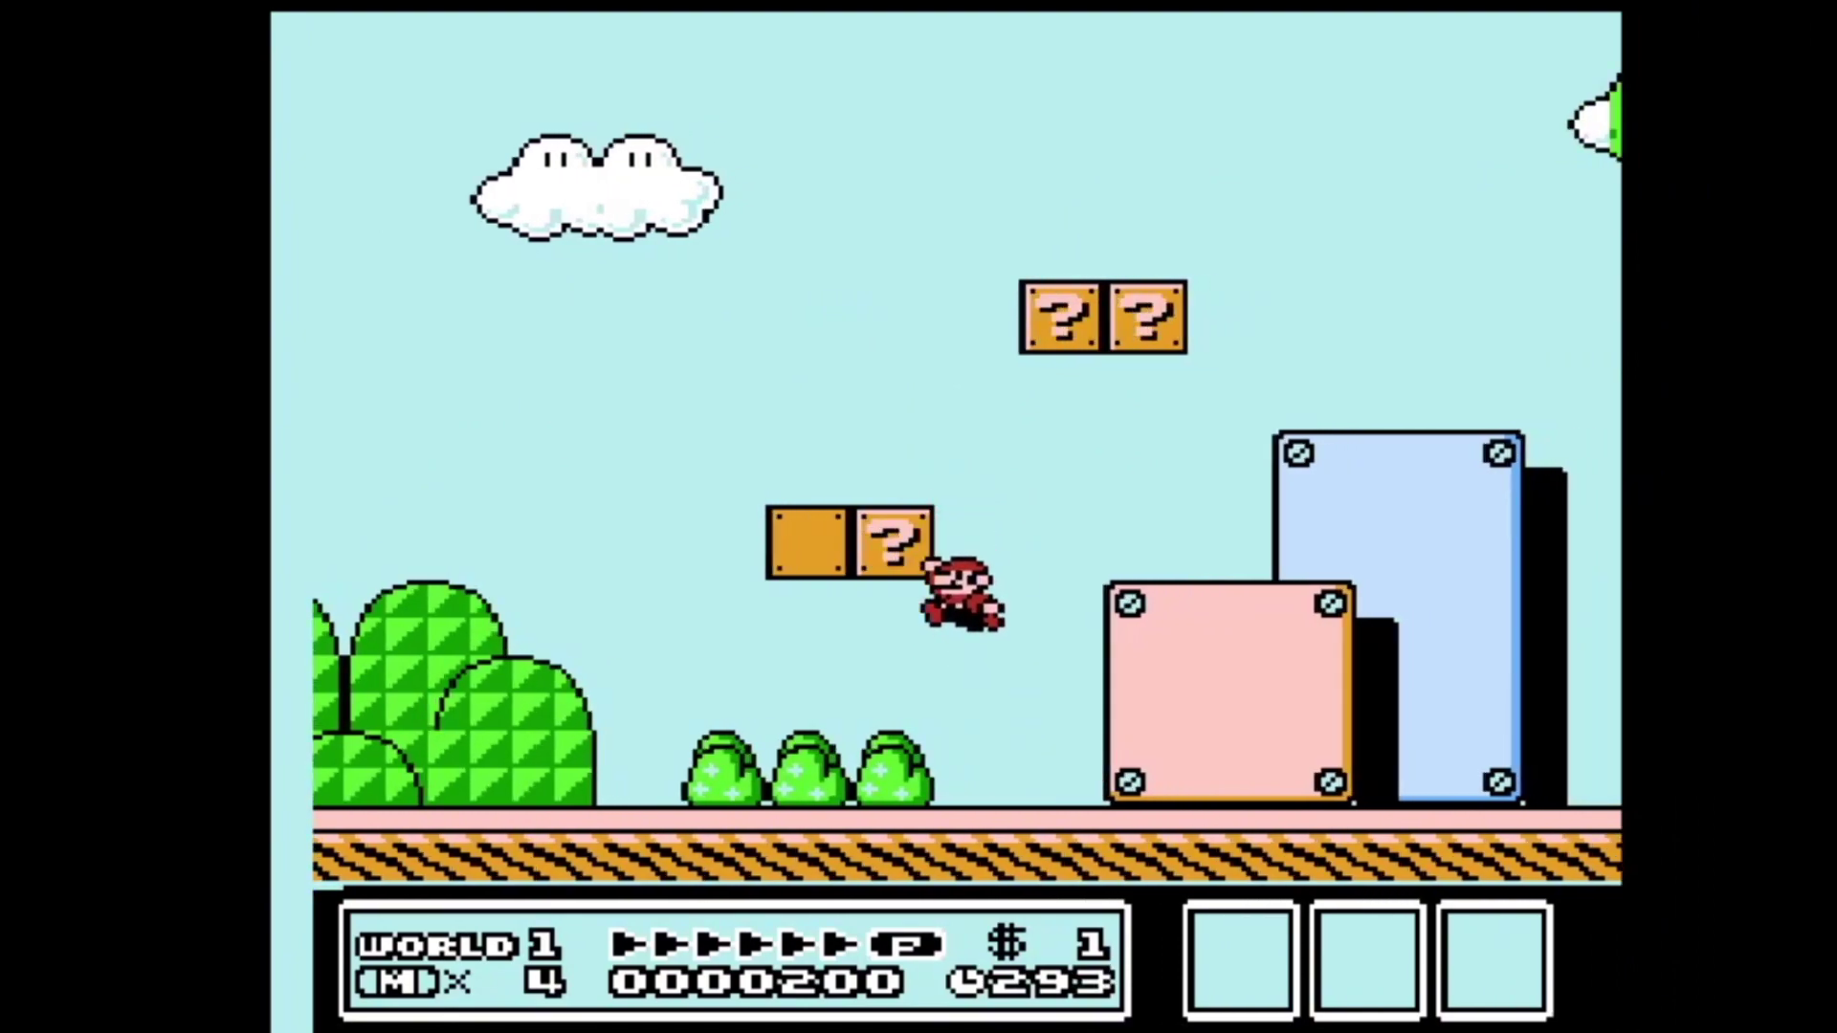
Step: Resume the World 1 level, release a mushroom from a question block, then exit Nestopia
key("Right")
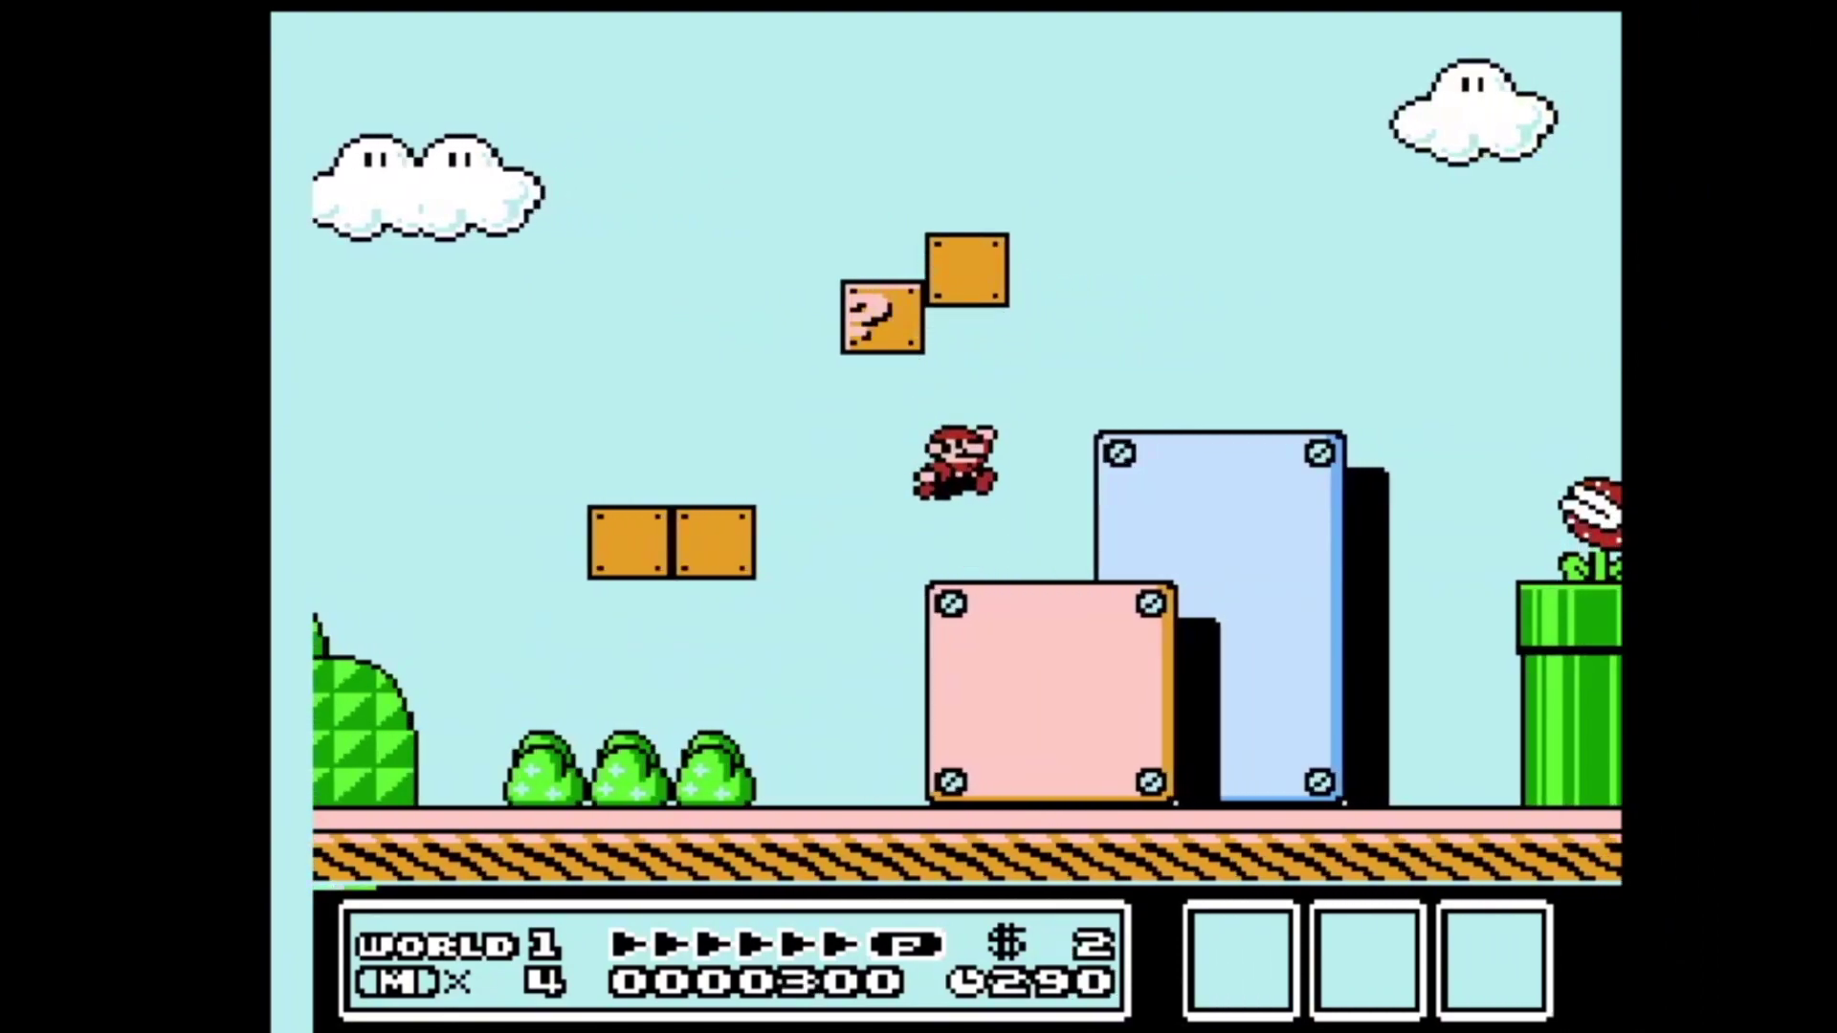
key("Right")
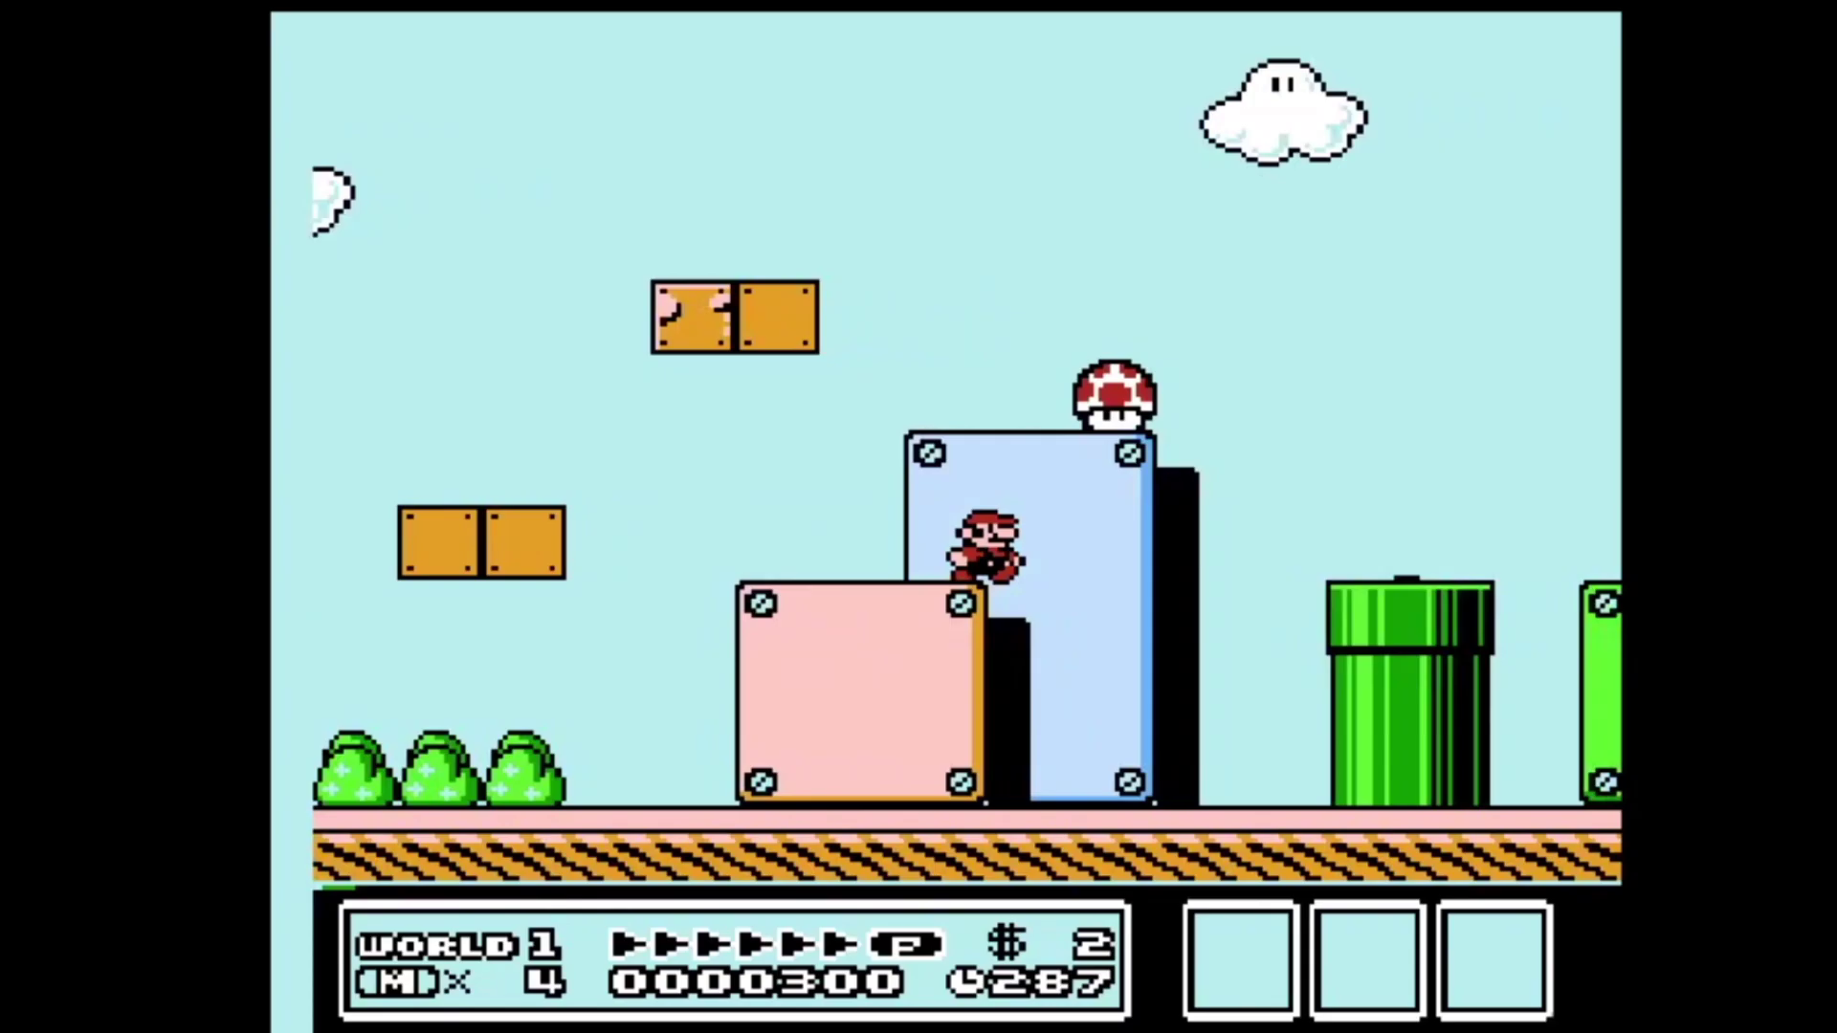
left_click(631, 69)
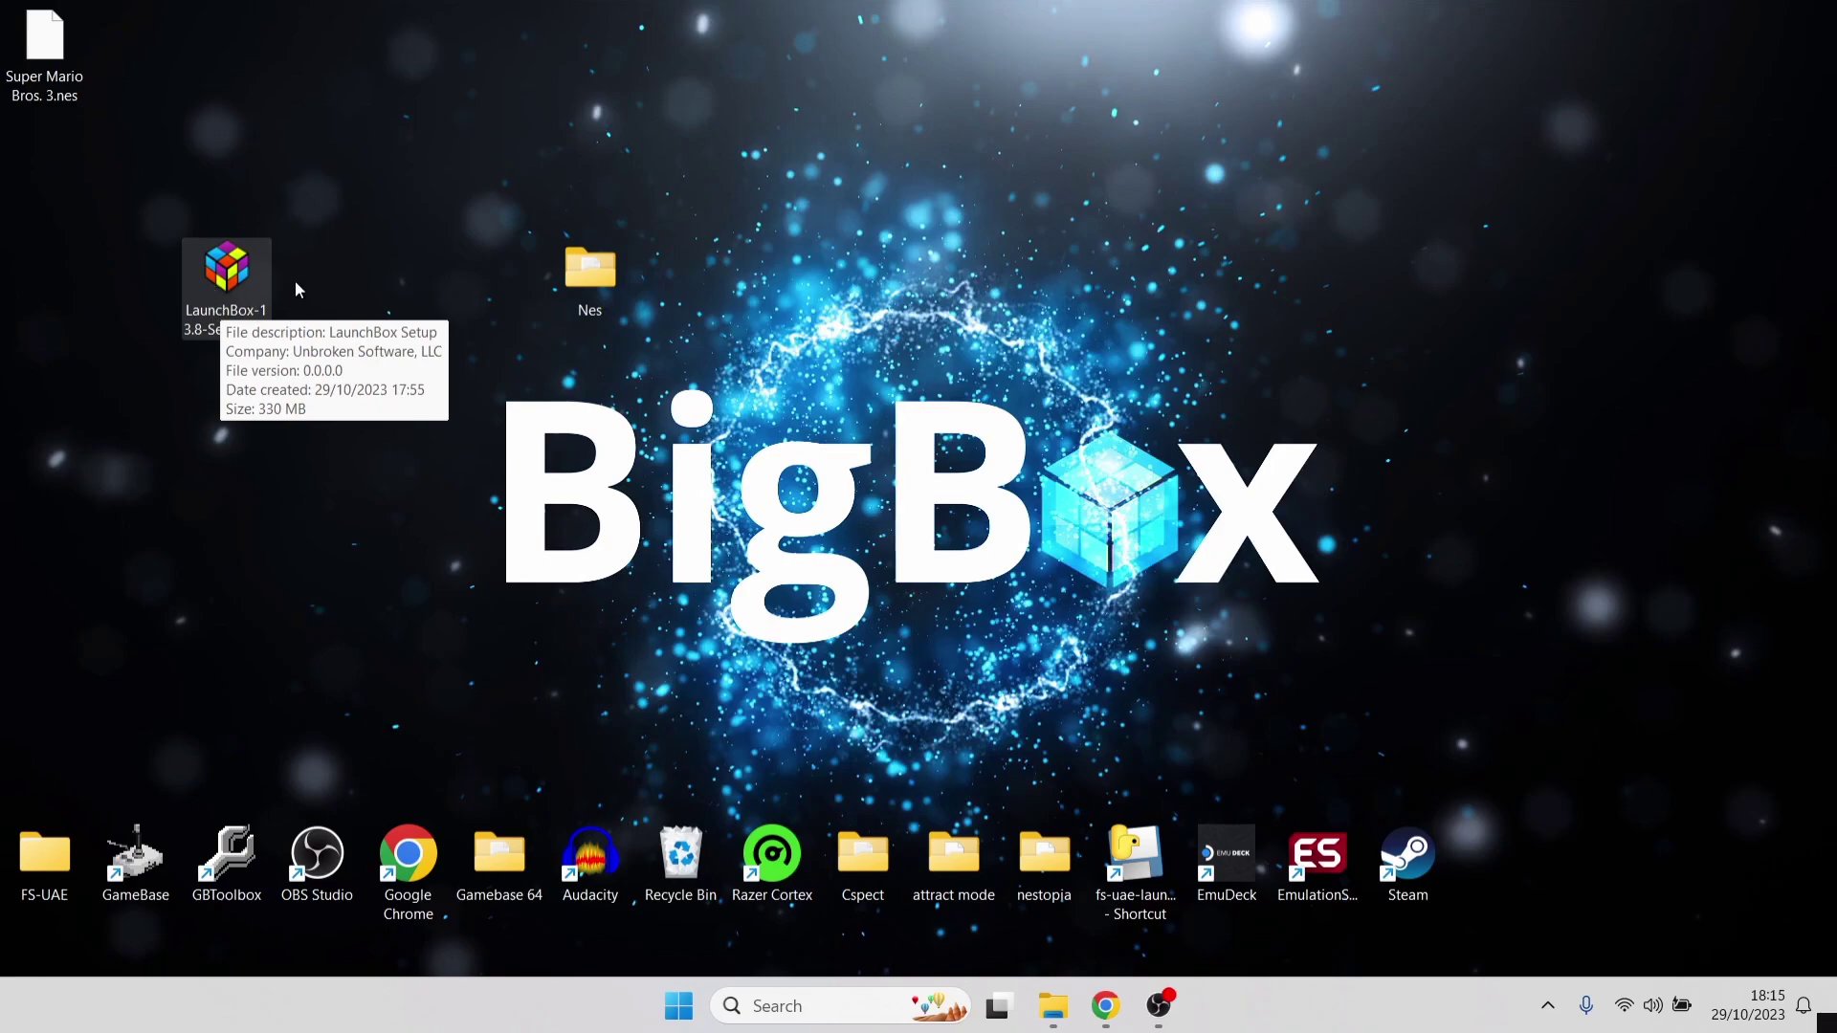
Step: Run the LaunchBox installer in English and accept the licence agreement
double_click(250, 318)
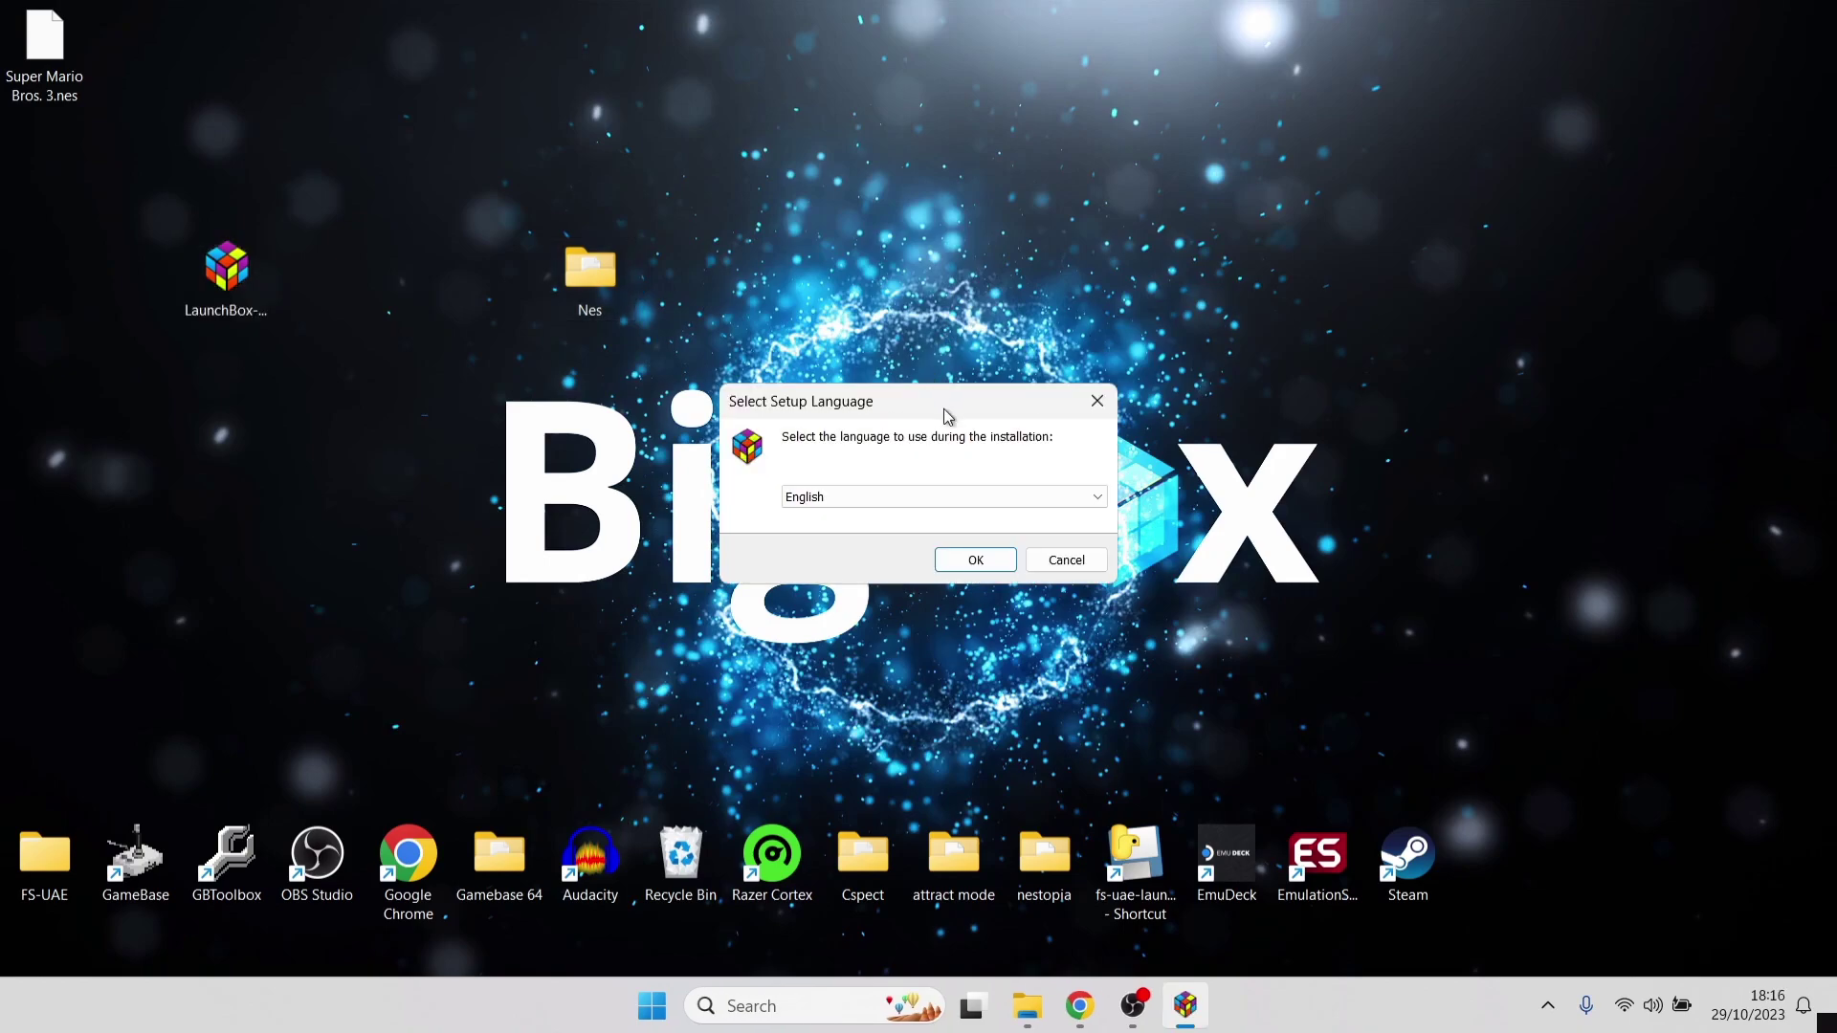
left_click(960, 498)
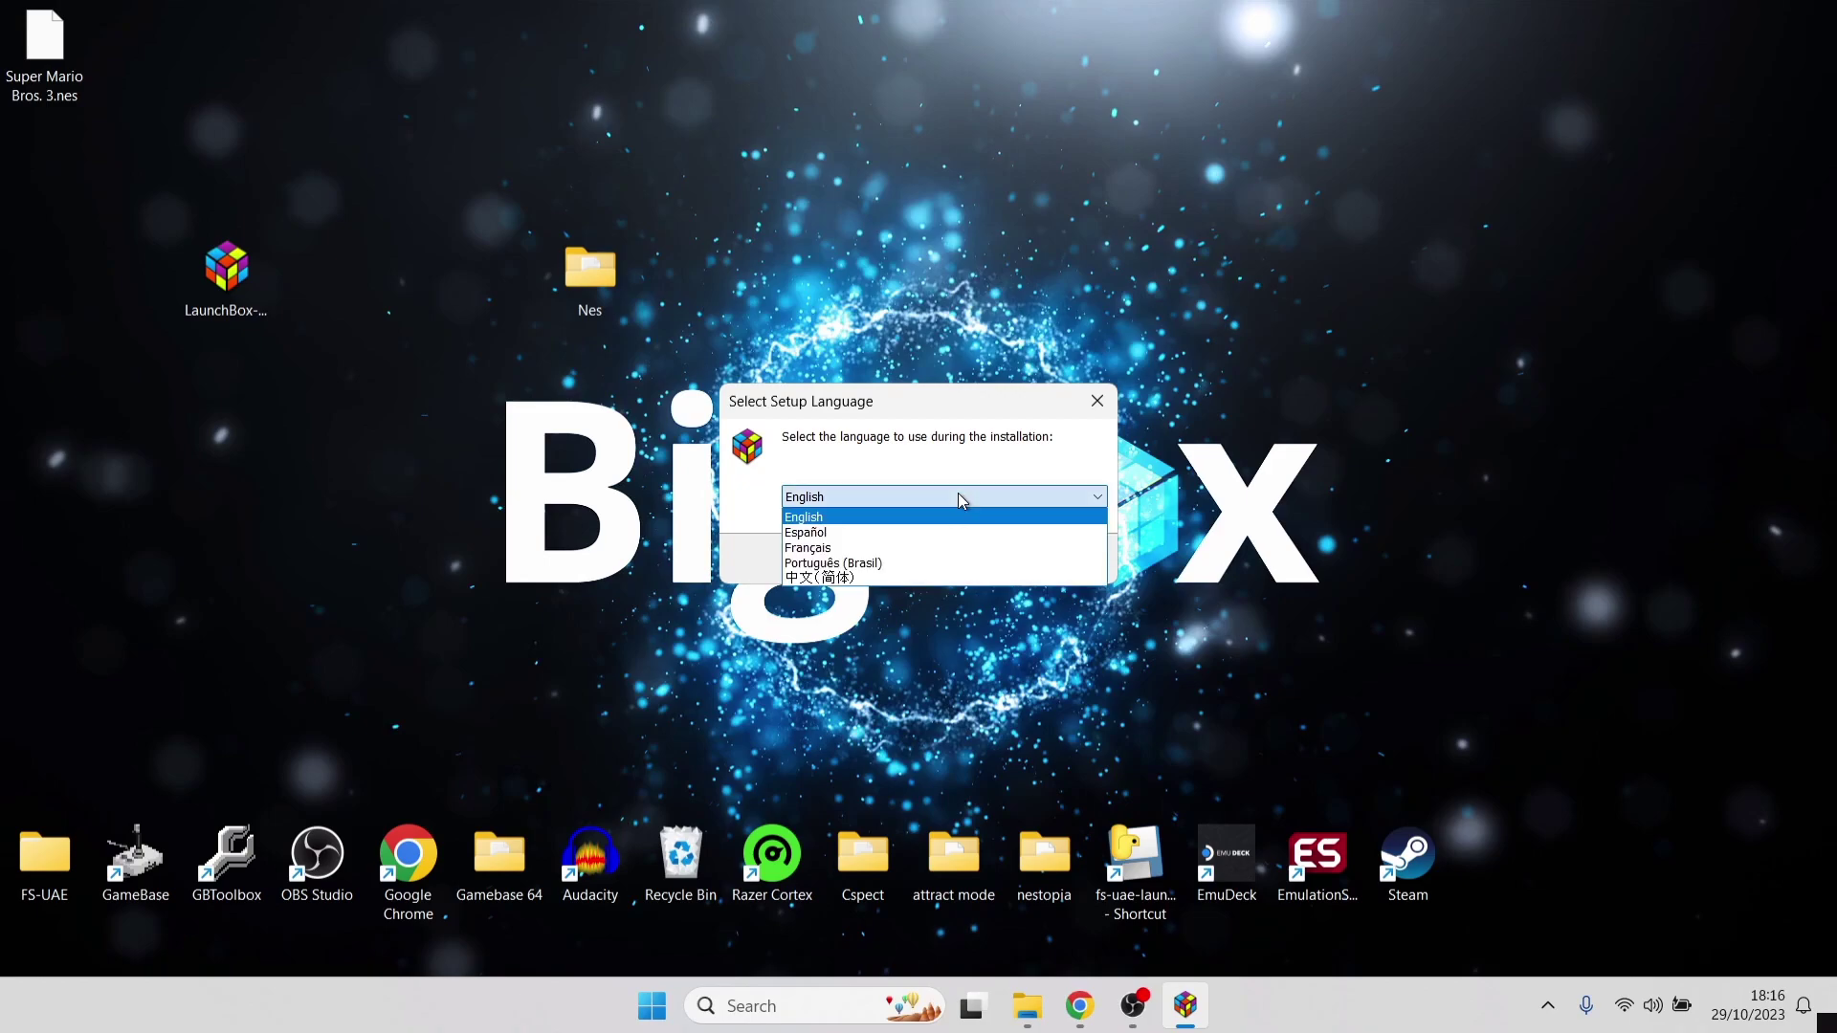
left_click(960, 500)
left_click(993, 557)
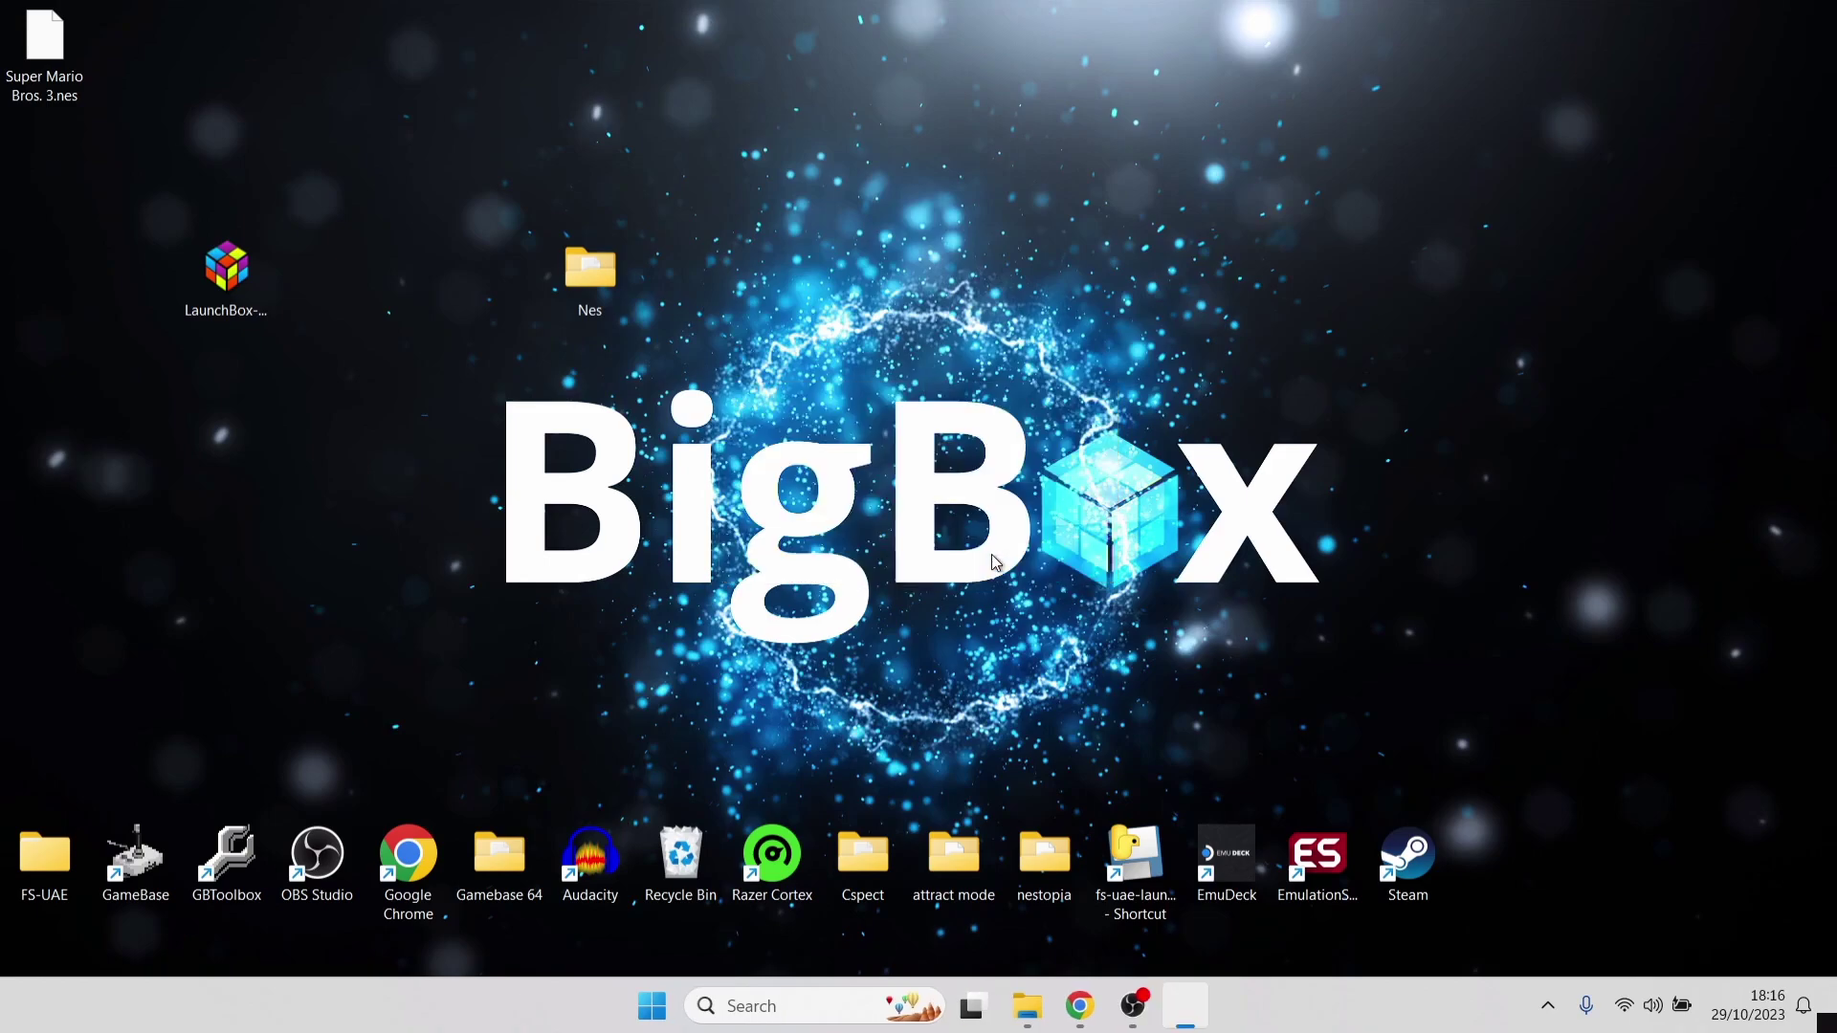
left_click(765, 659)
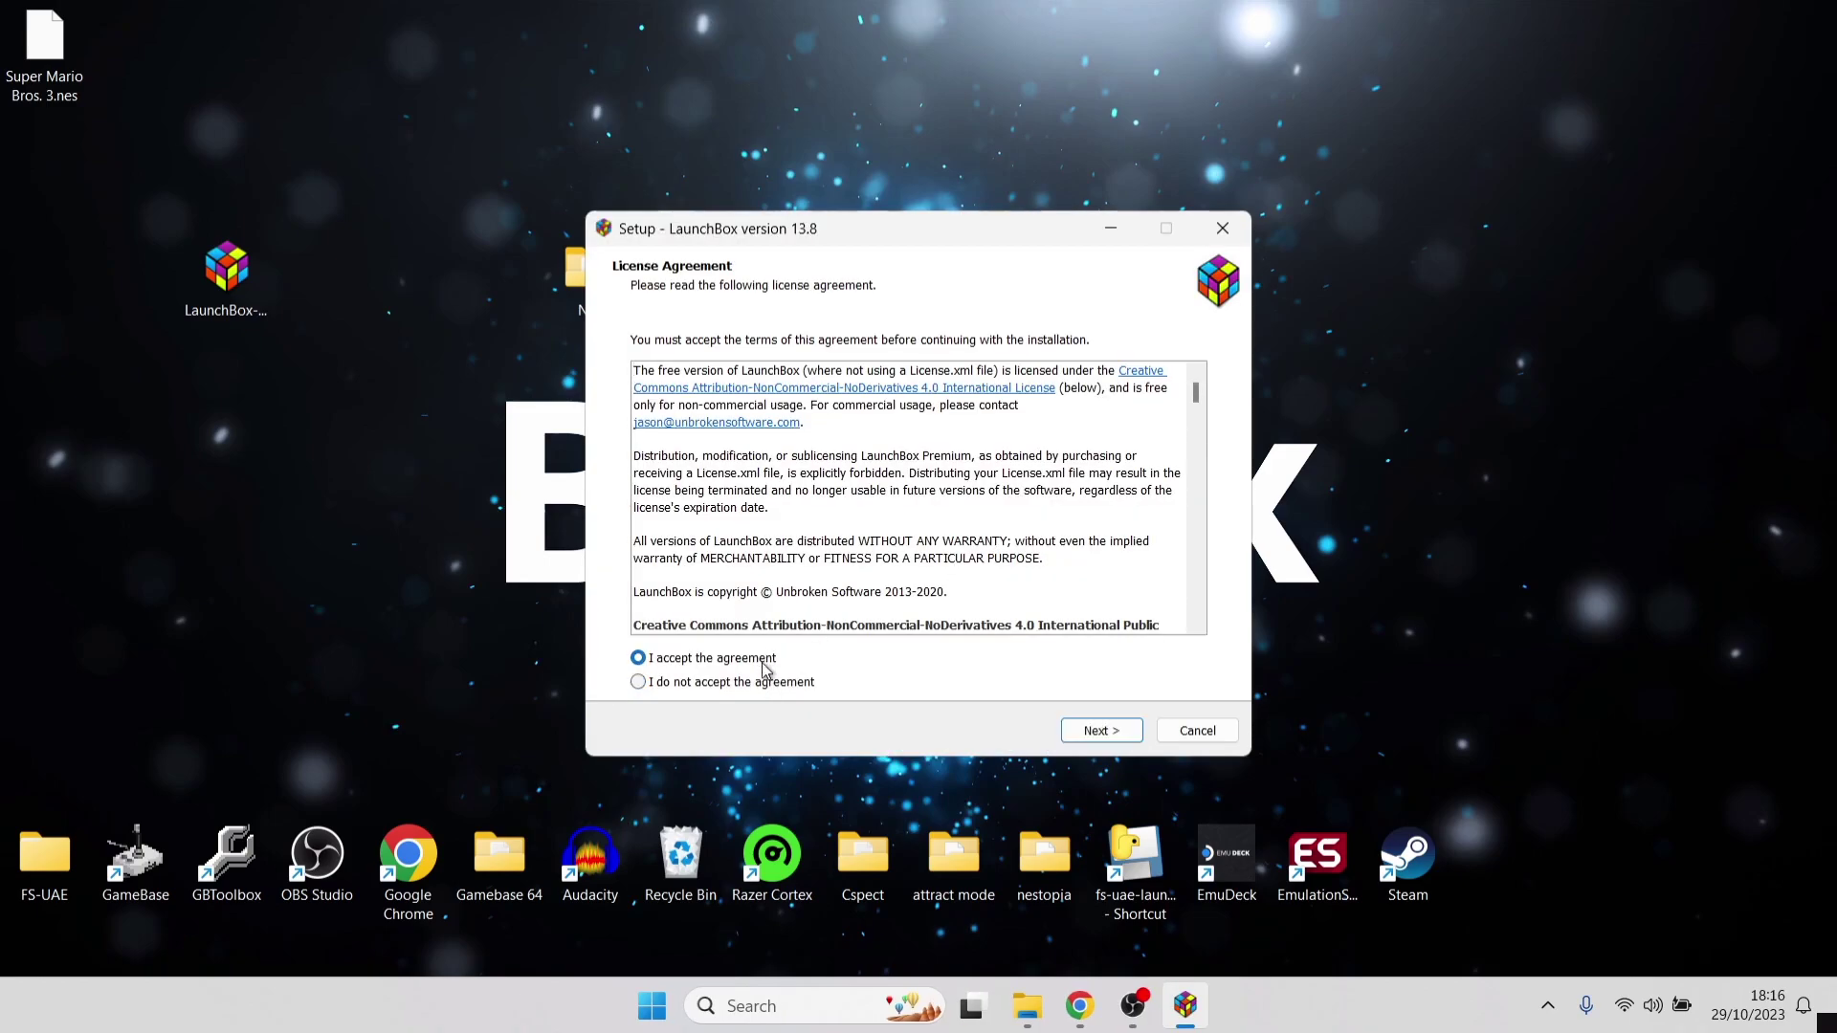
left_click(1103, 731)
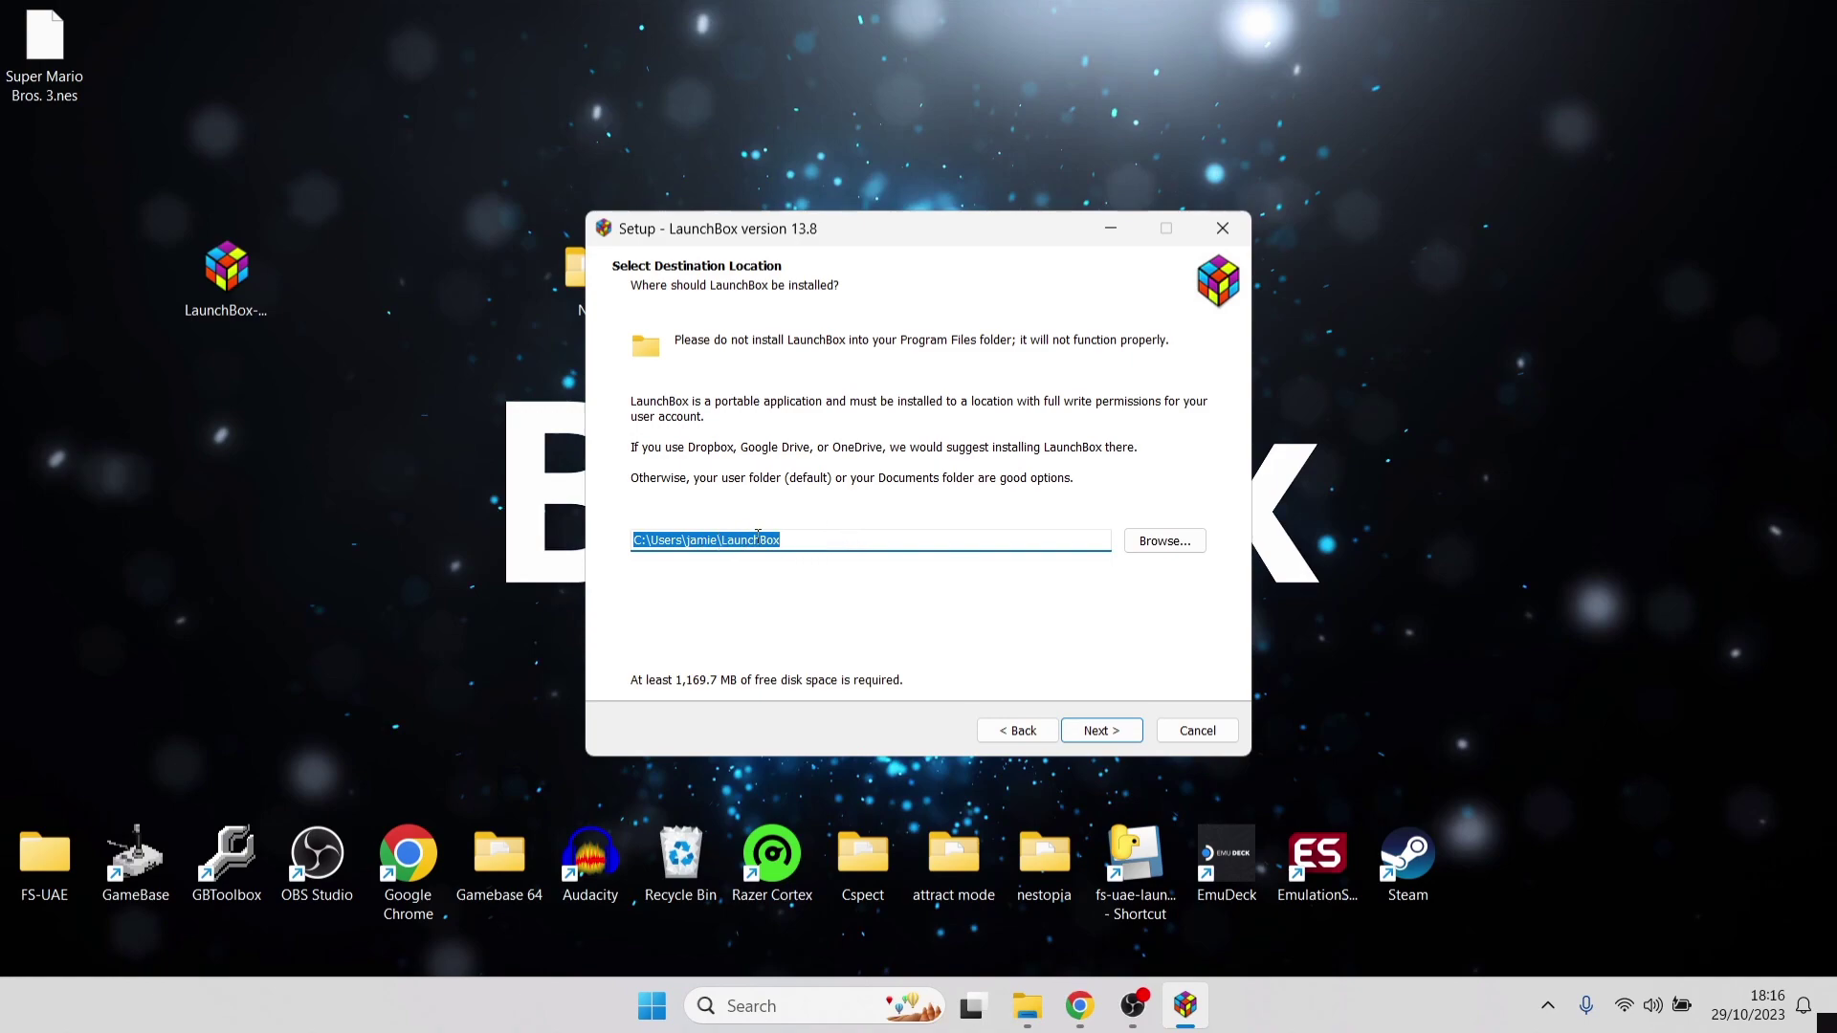
Step: Keep the default LaunchBox install folder and start the installation
left_click(1167, 545)
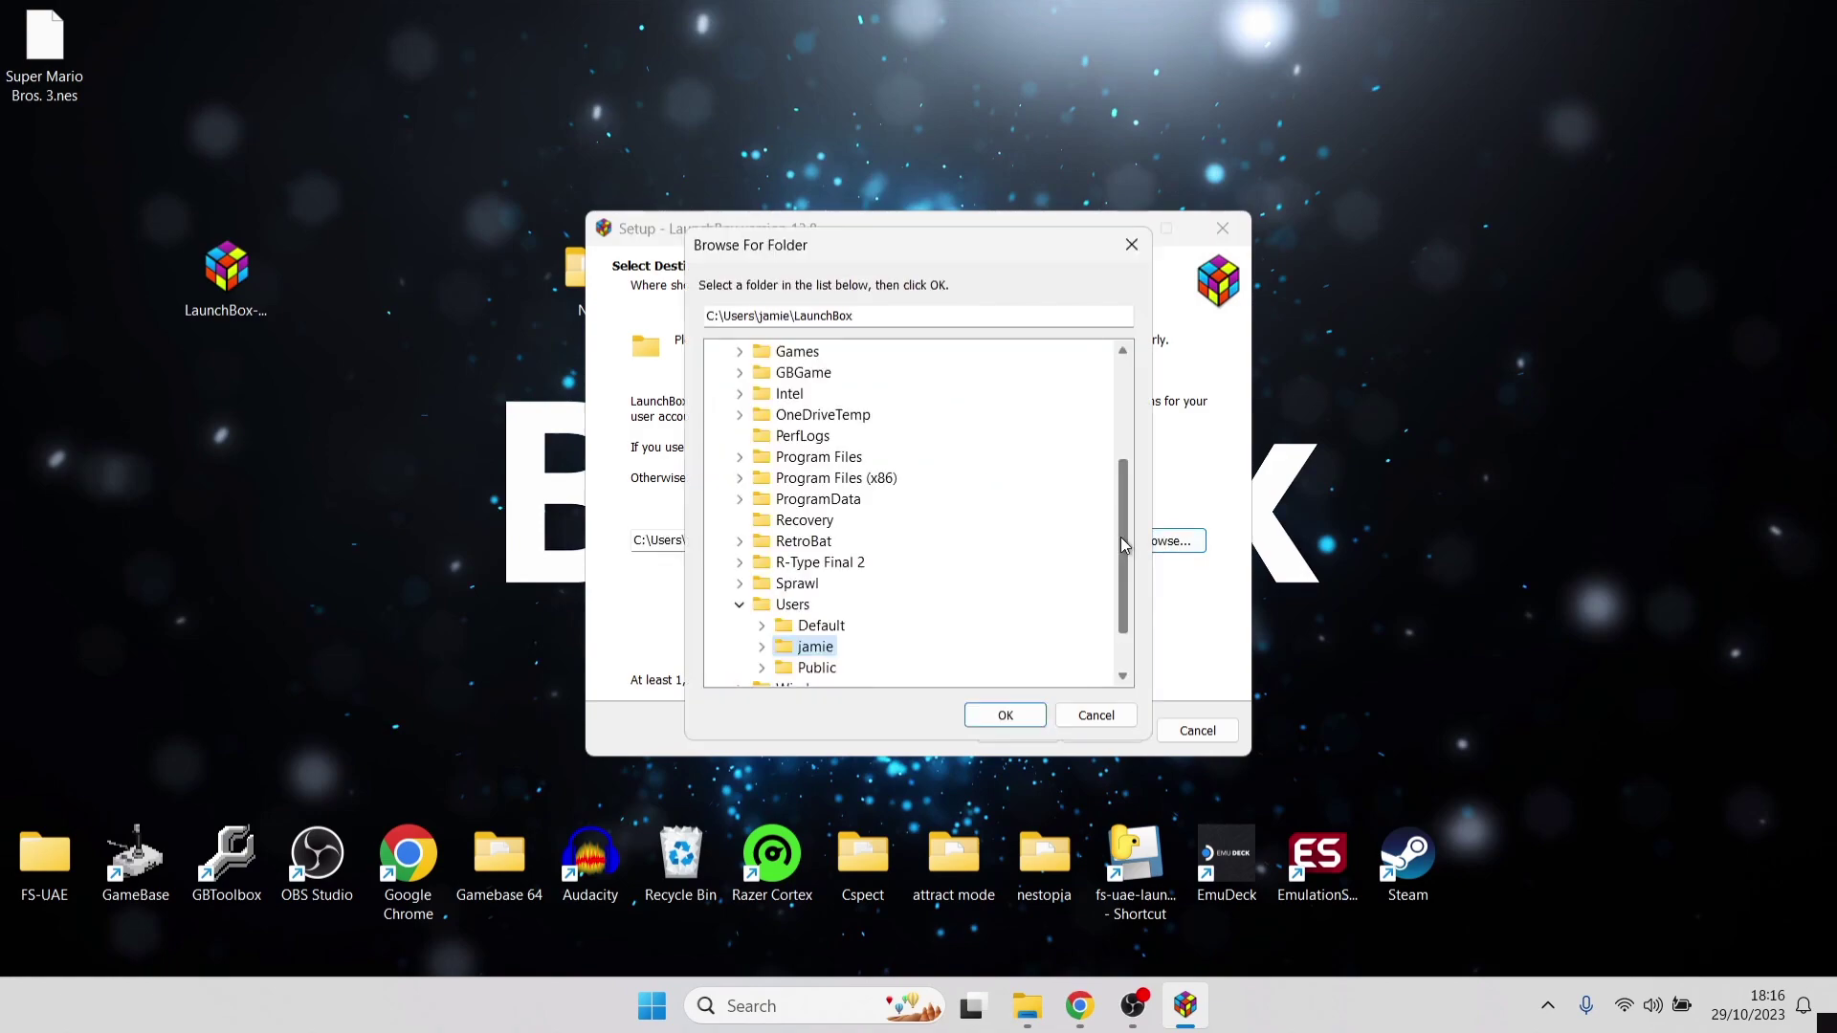
mouse_move(1122, 537)
left_mouse_down()
mouse_move(1114, 382)
mouse_move(1126, 563)
left_mouse_up()
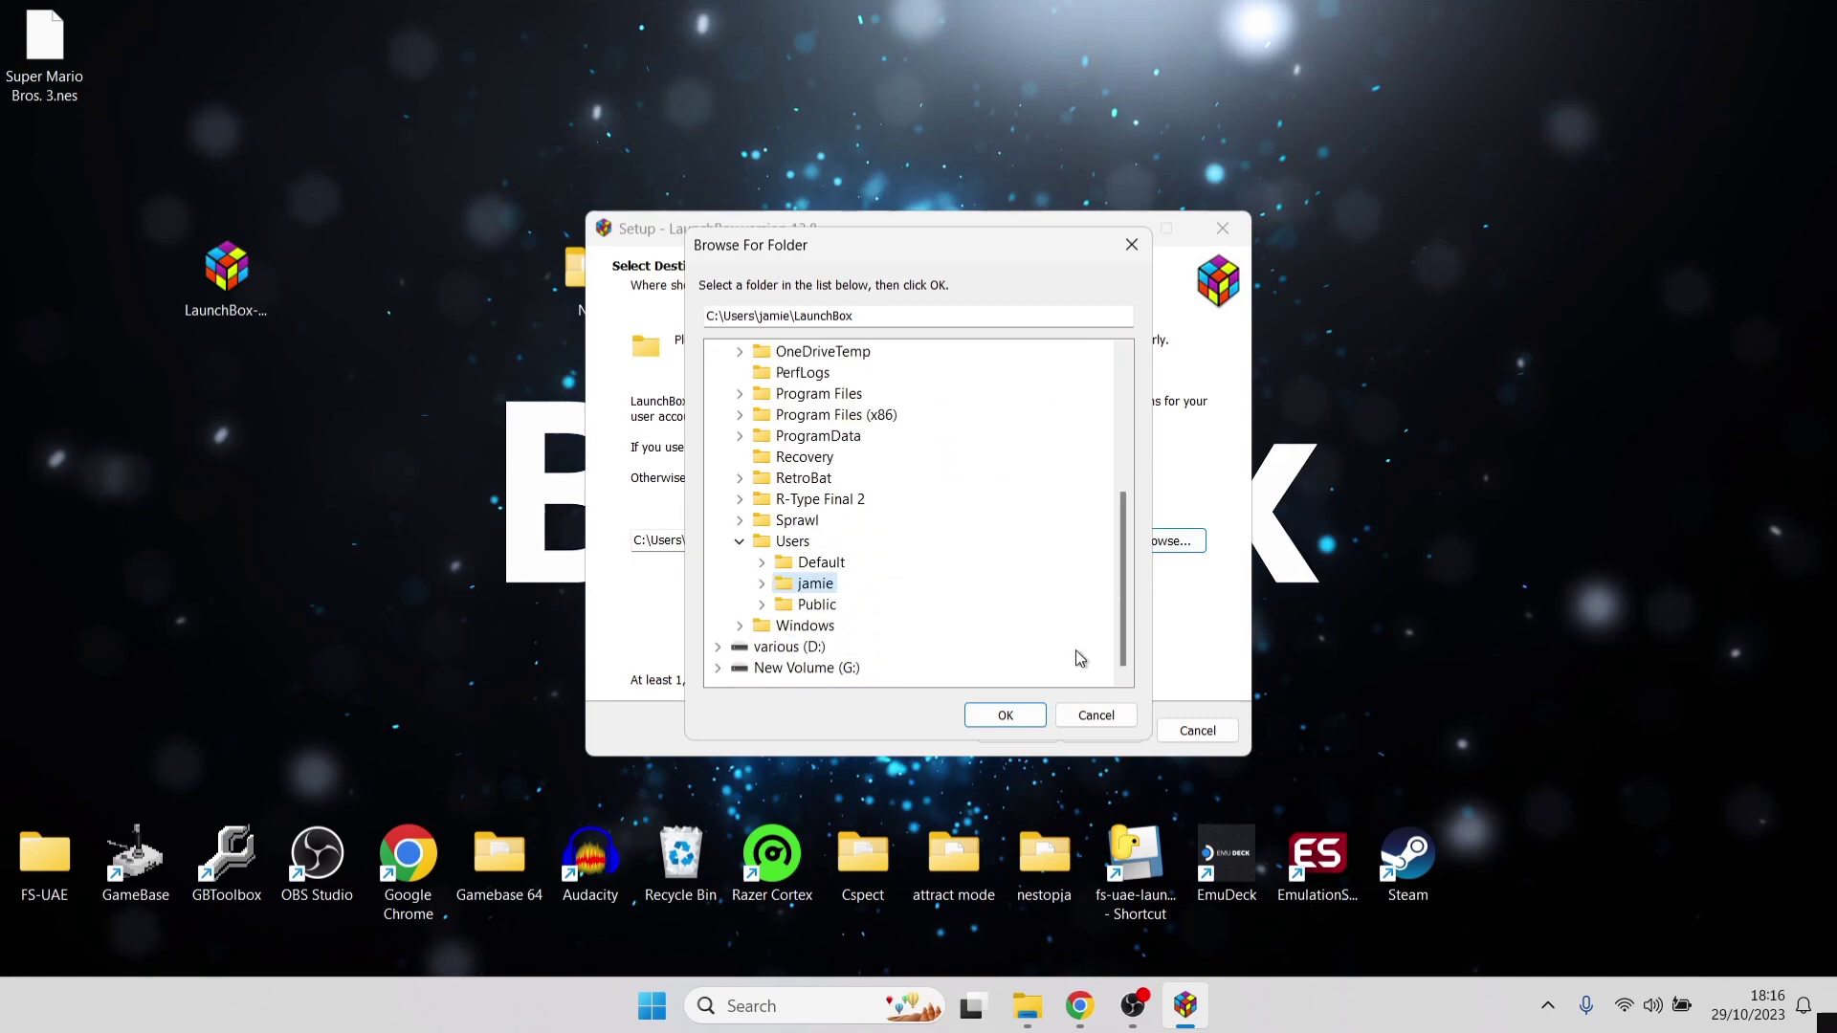
left_click(1077, 715)
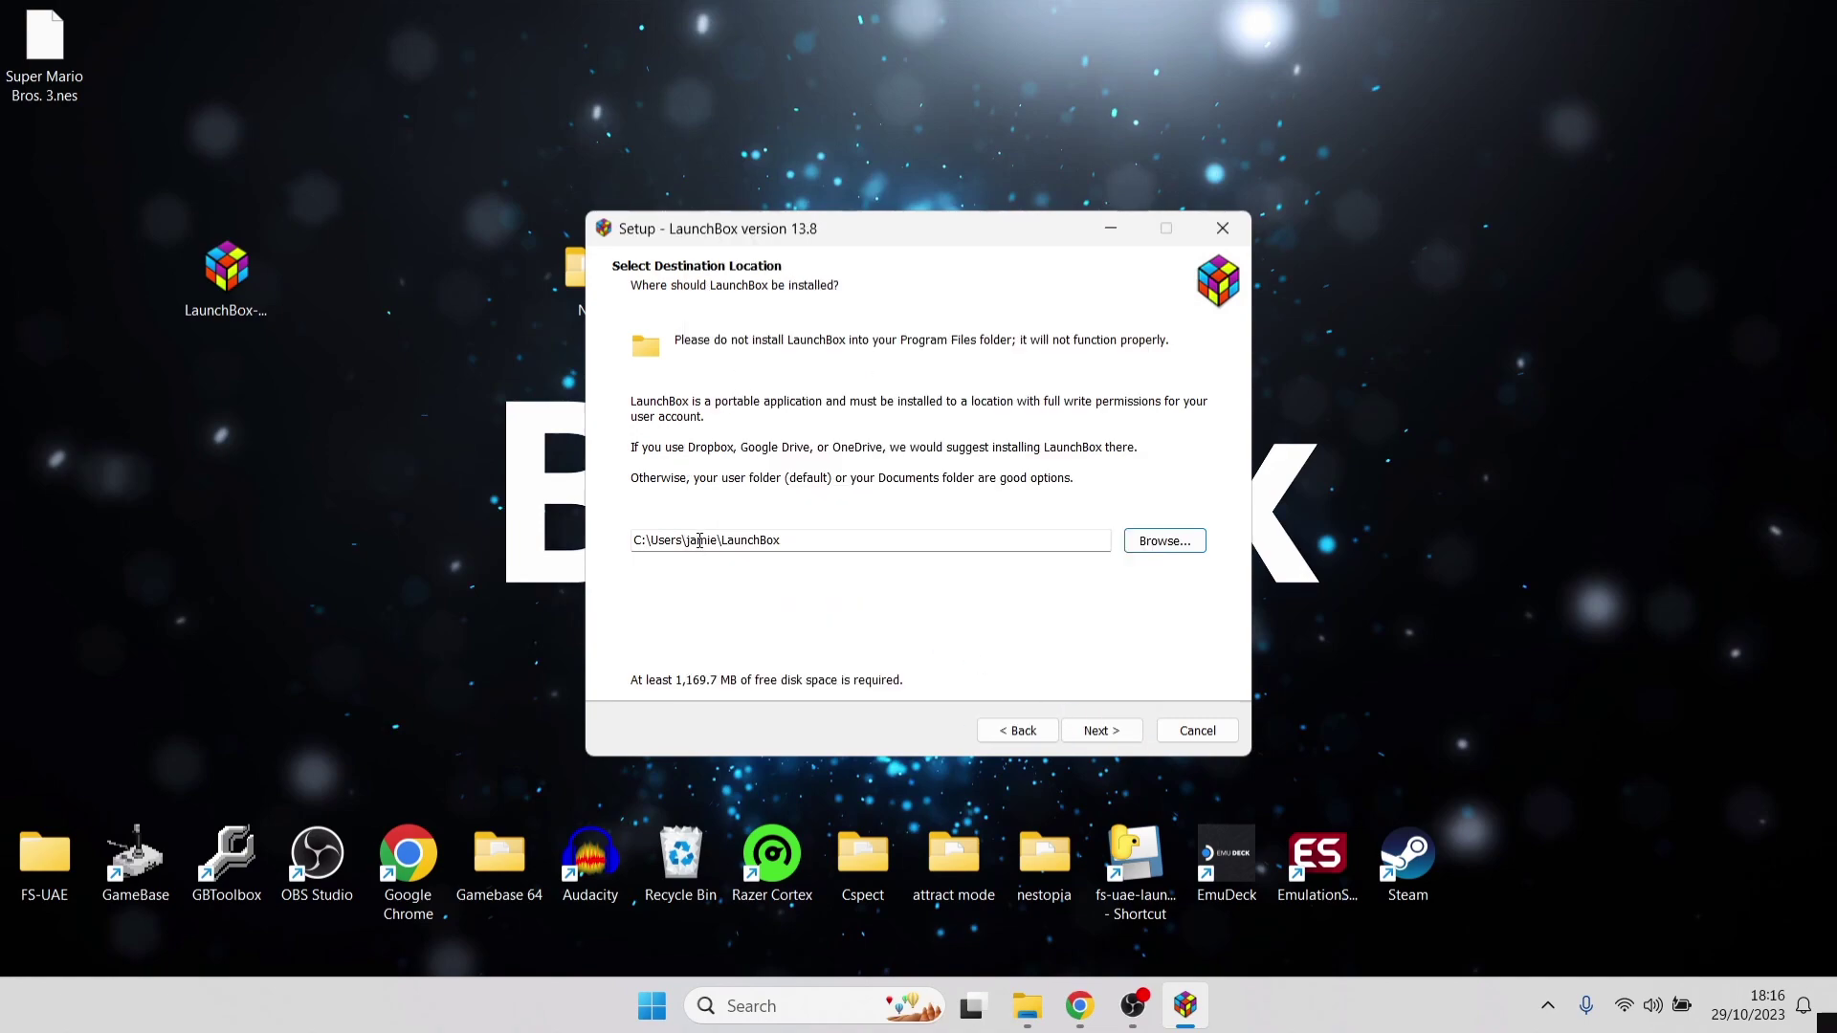
left_click(1115, 733)
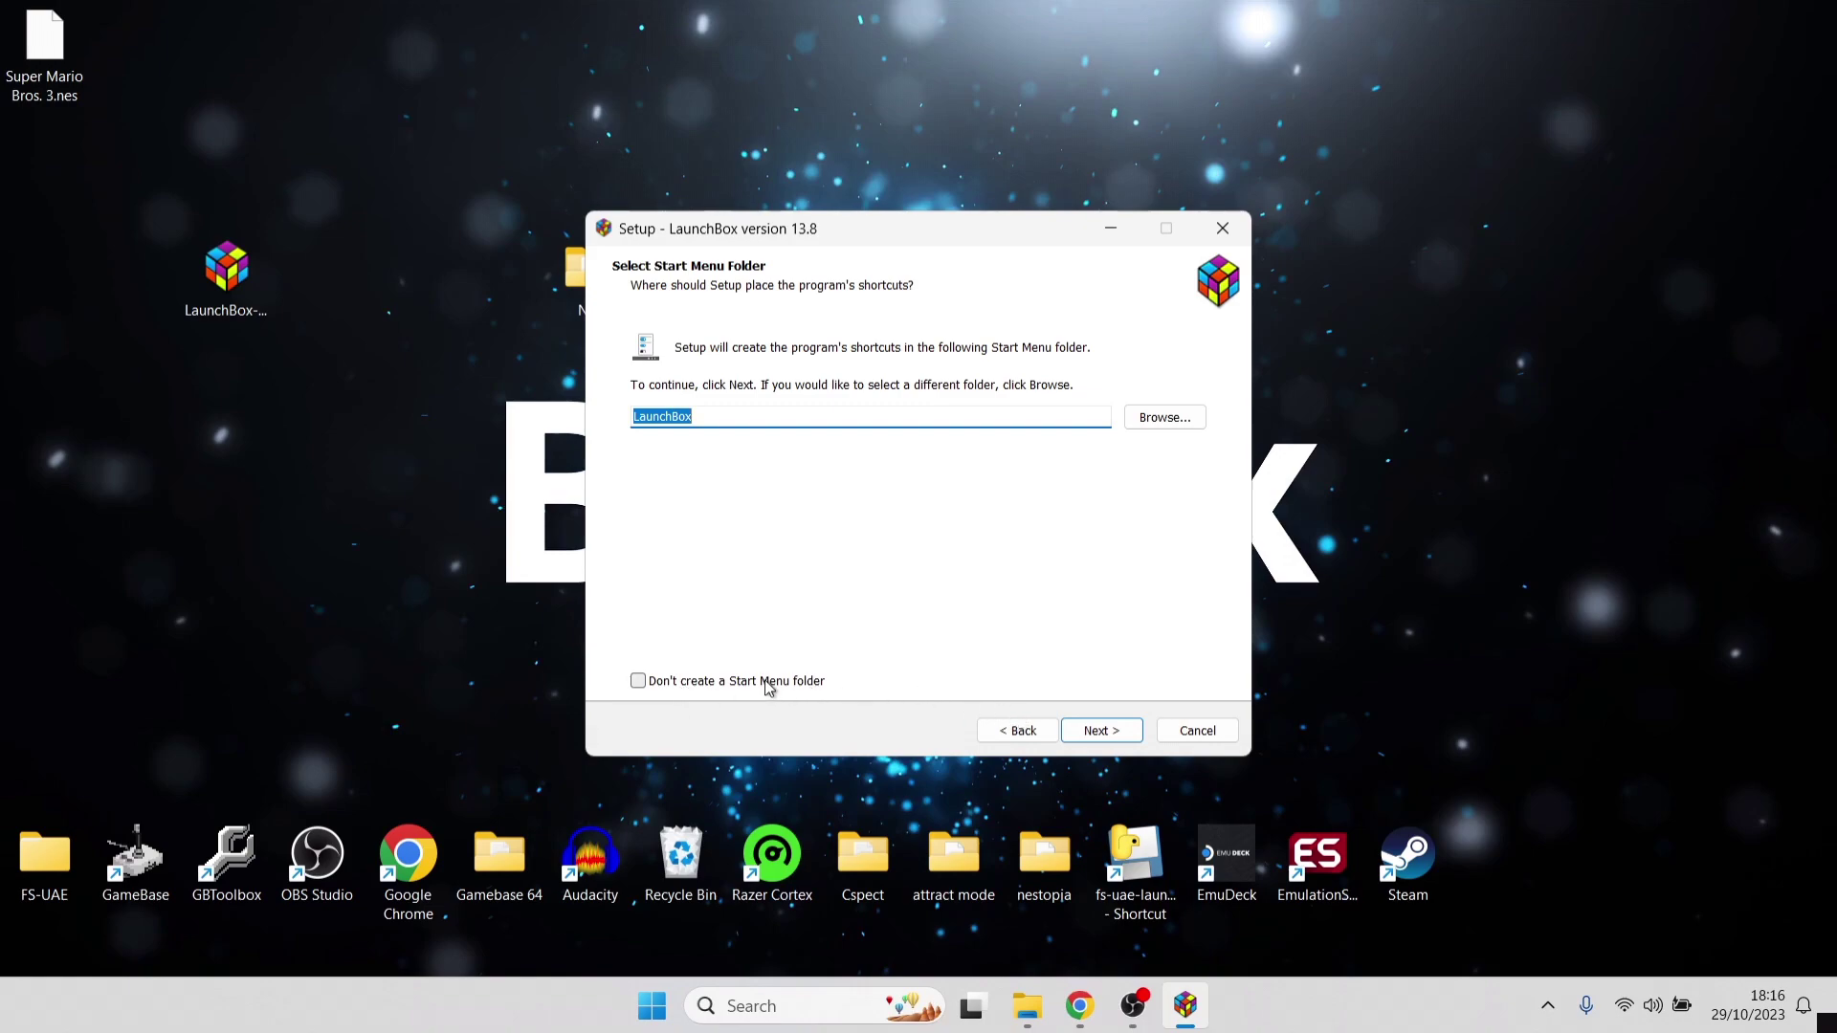
left_click(1081, 732)
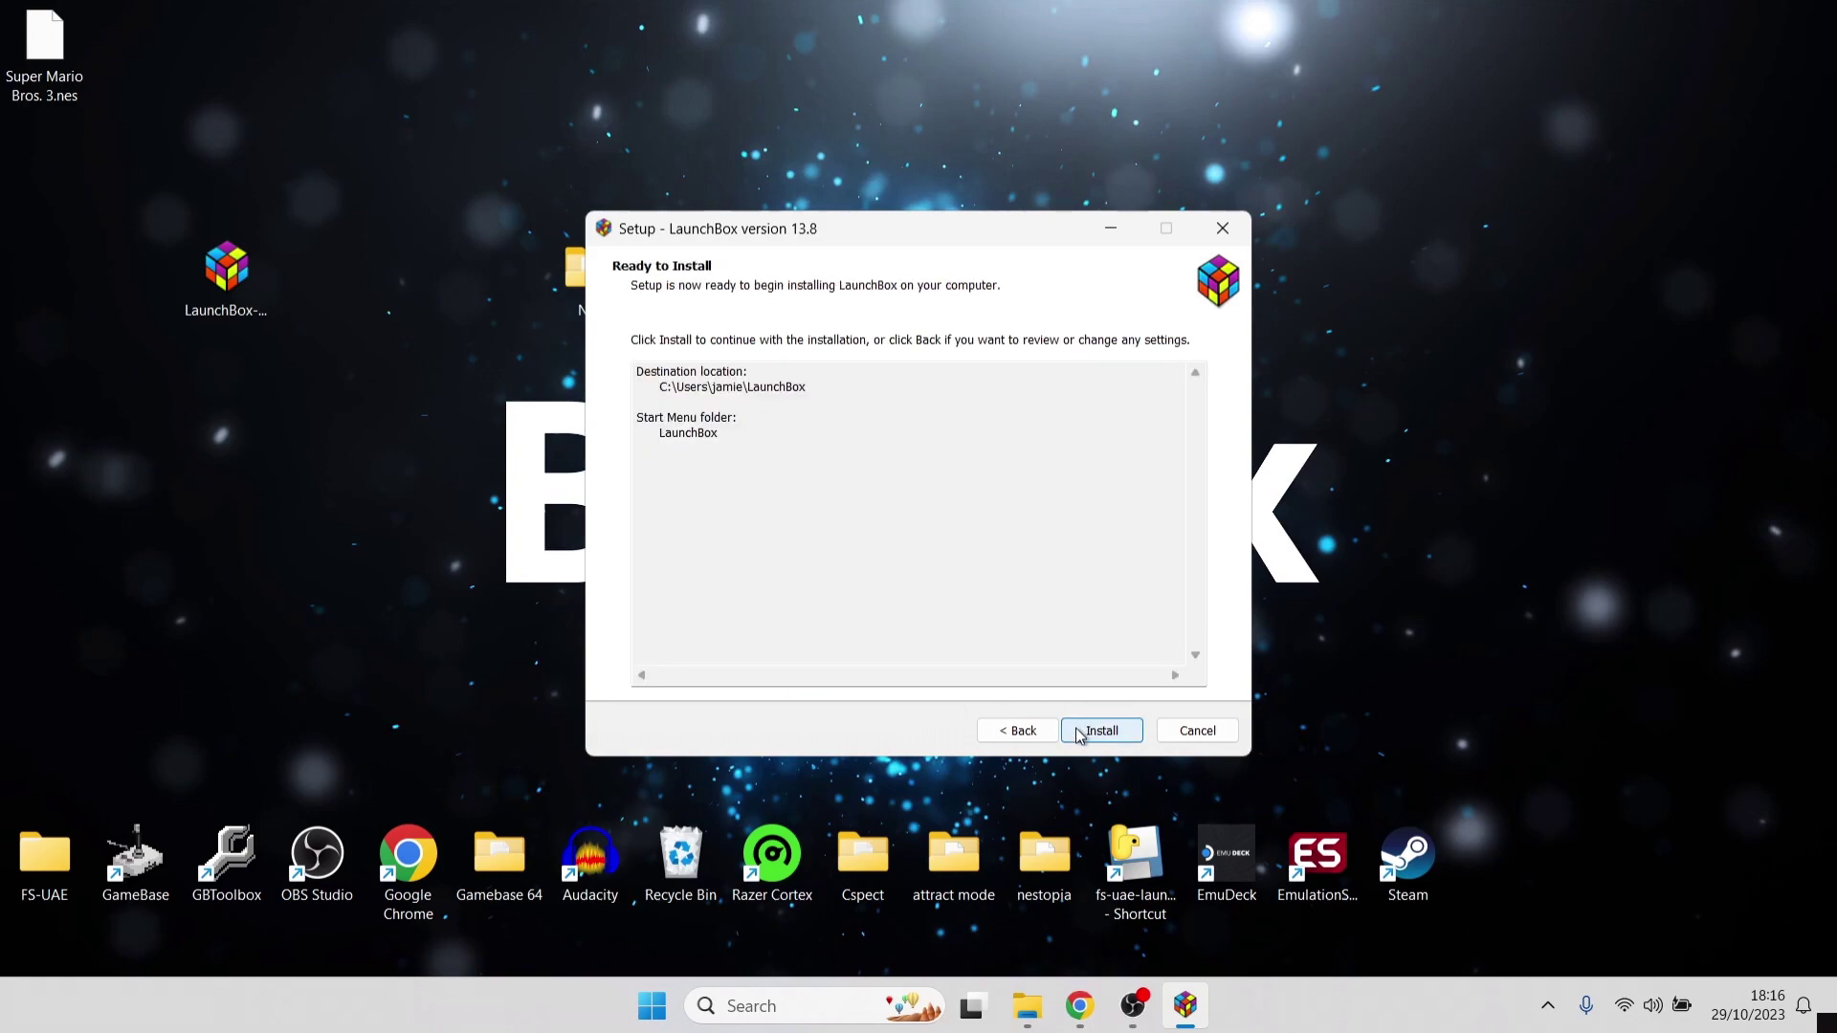
left_click(1116, 736)
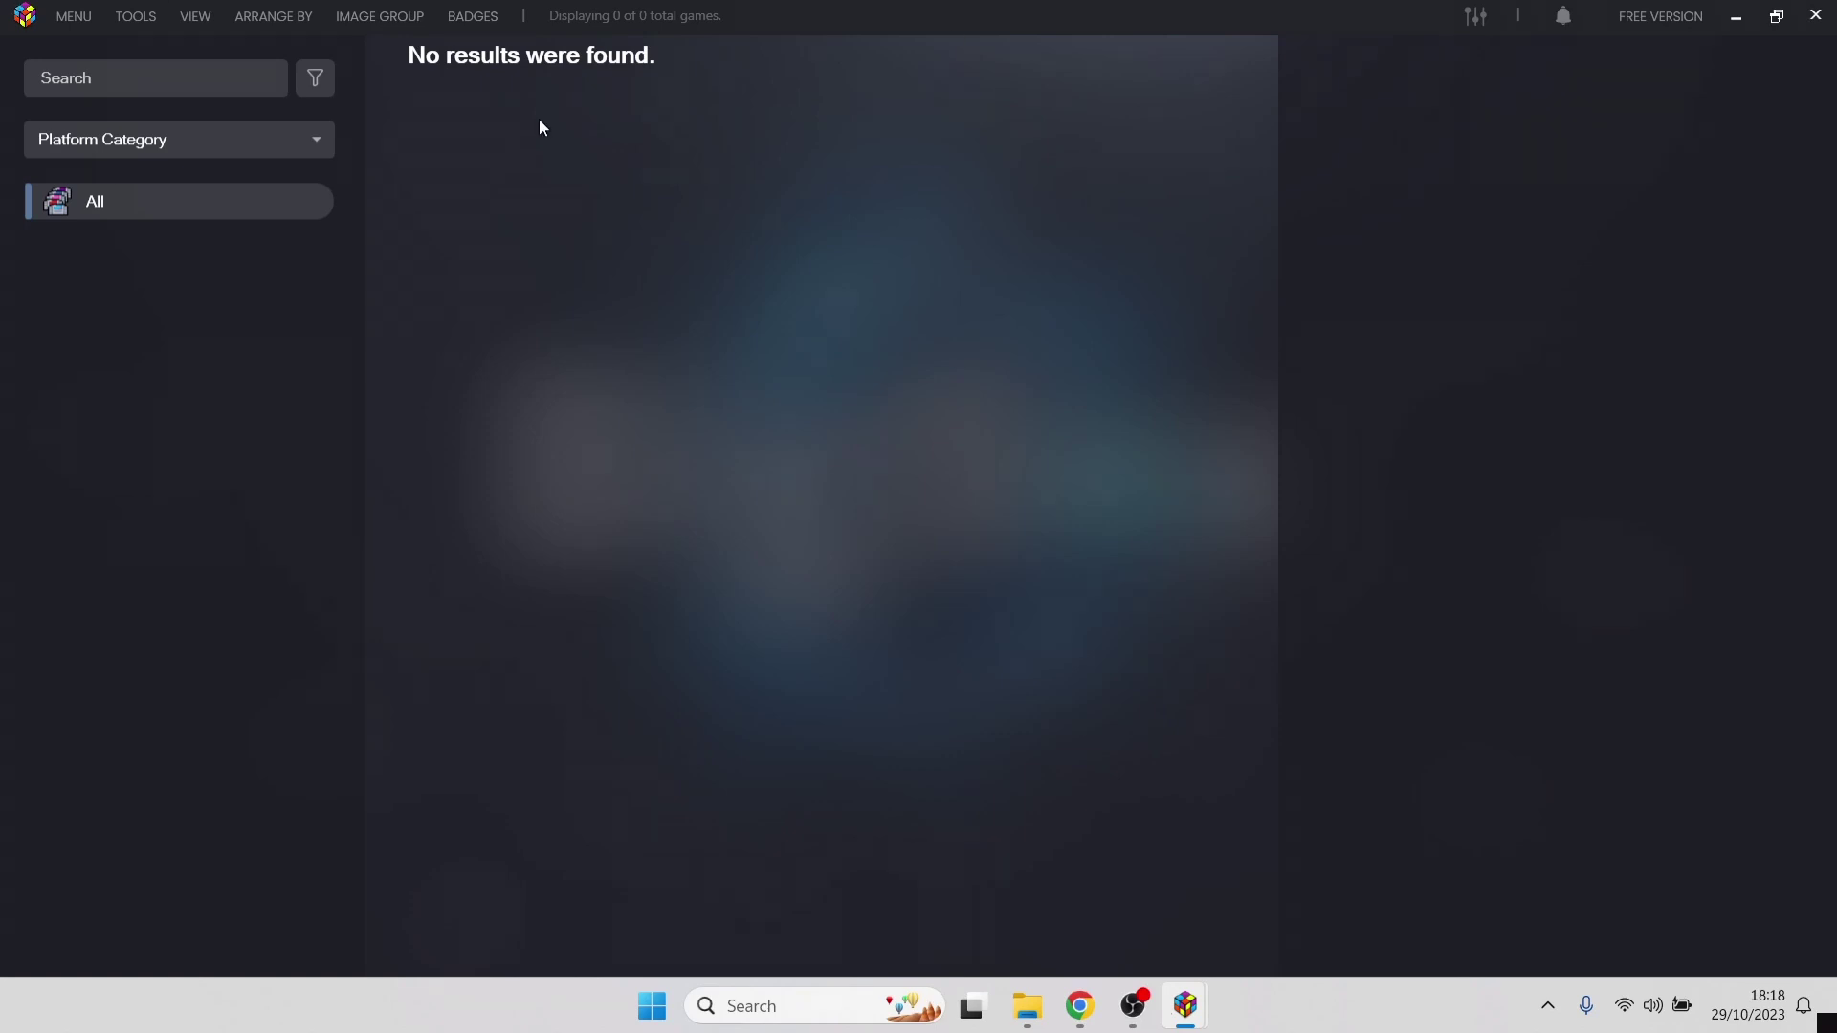
Step: Launch the Tools > Import > ROM Files wizard and advance past its welcome page
left_click(144, 14)
mouse_move(158, 54)
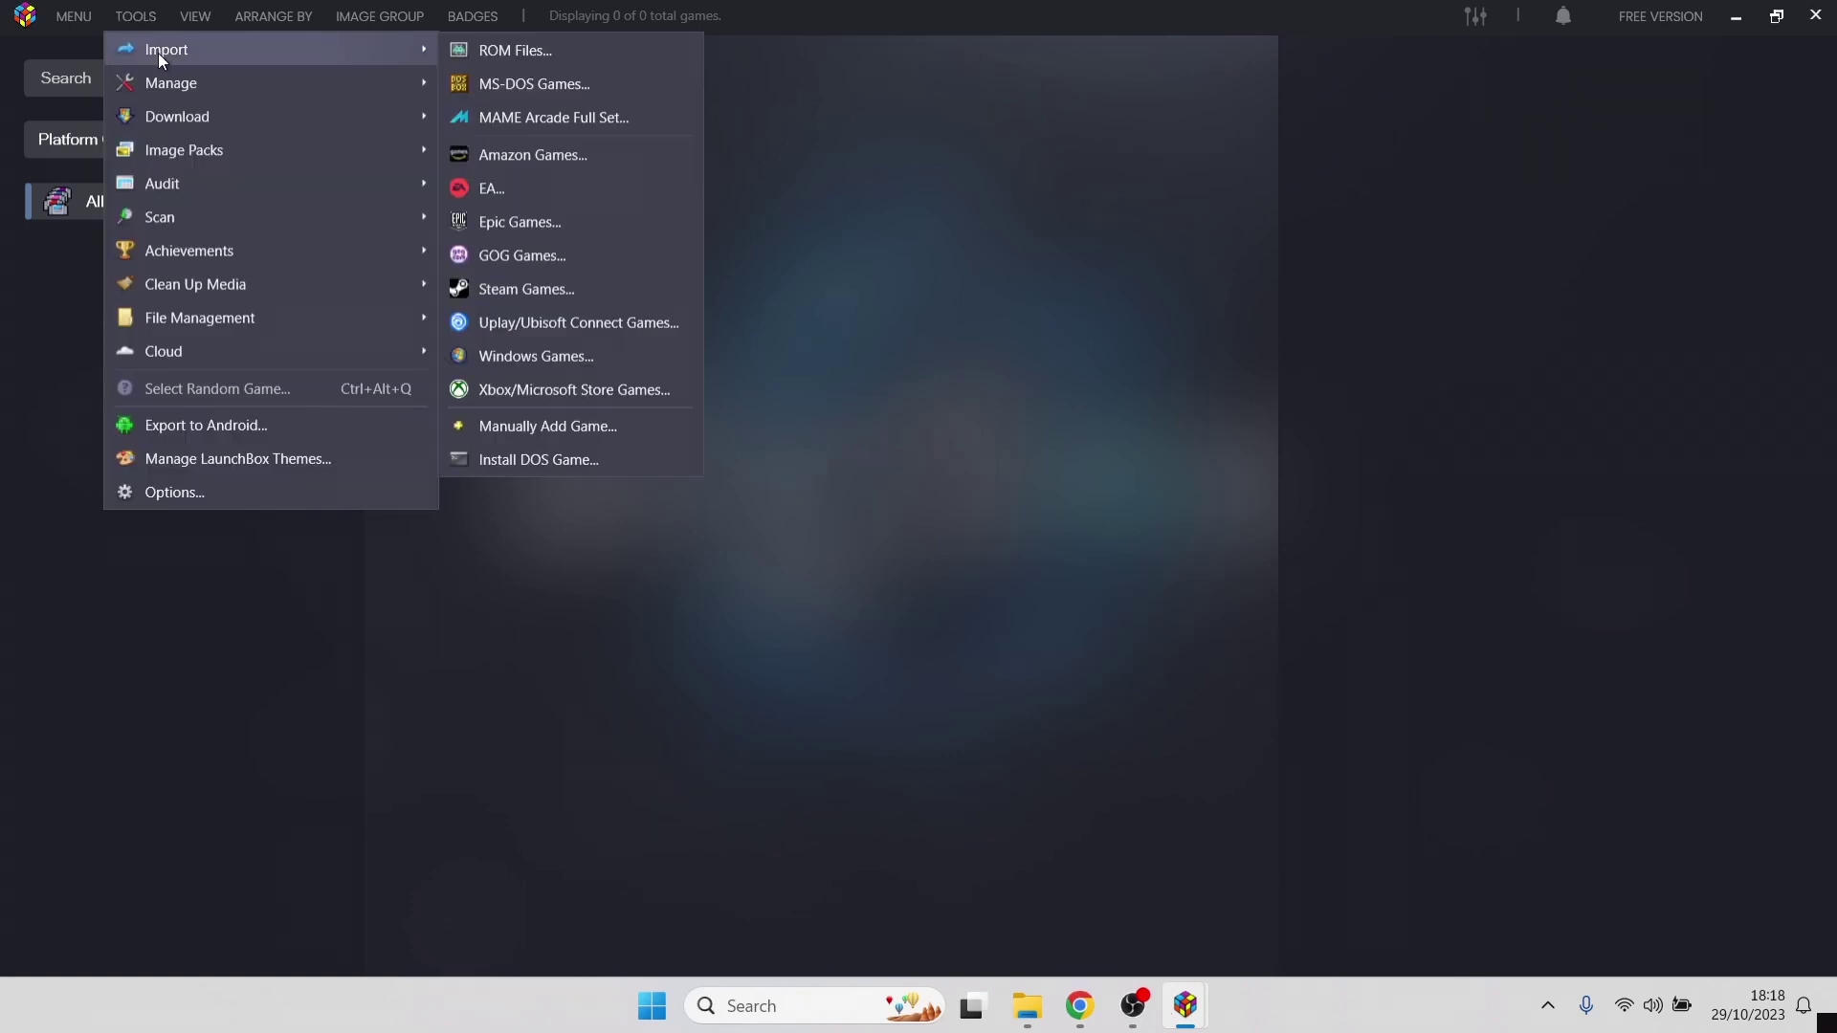
left_click(532, 51)
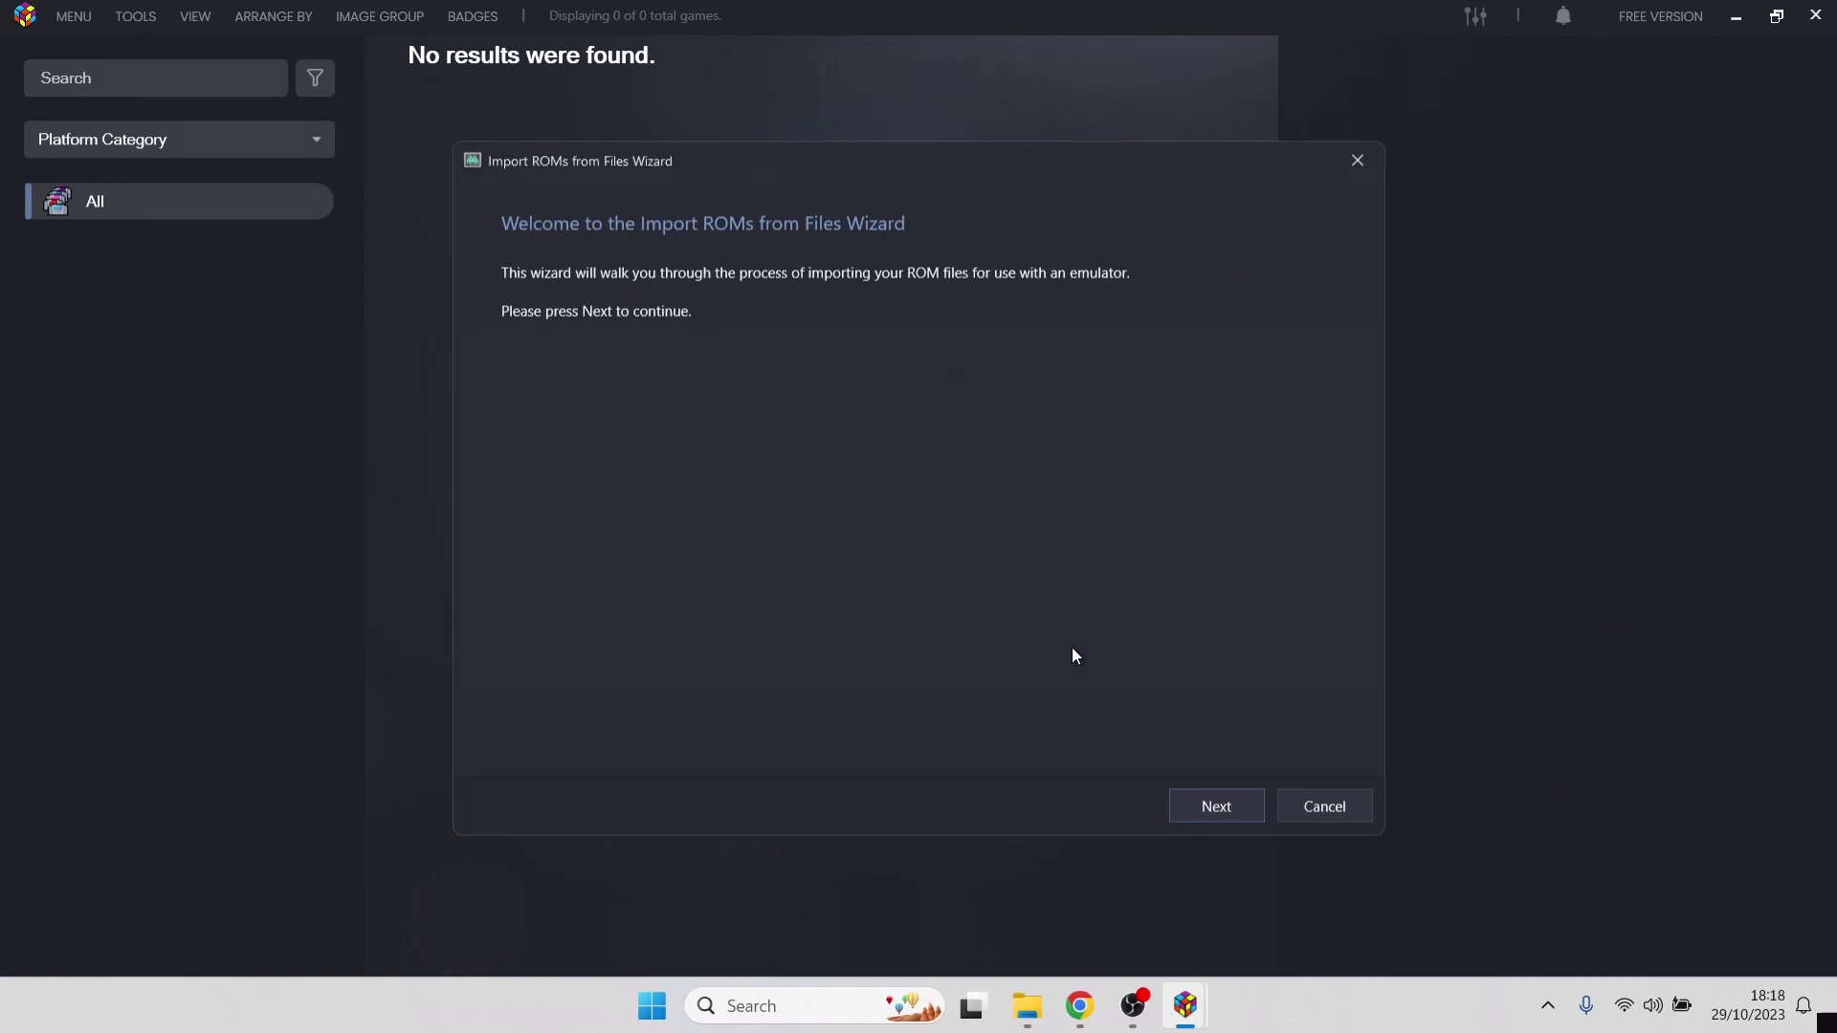
left_click(1198, 807)
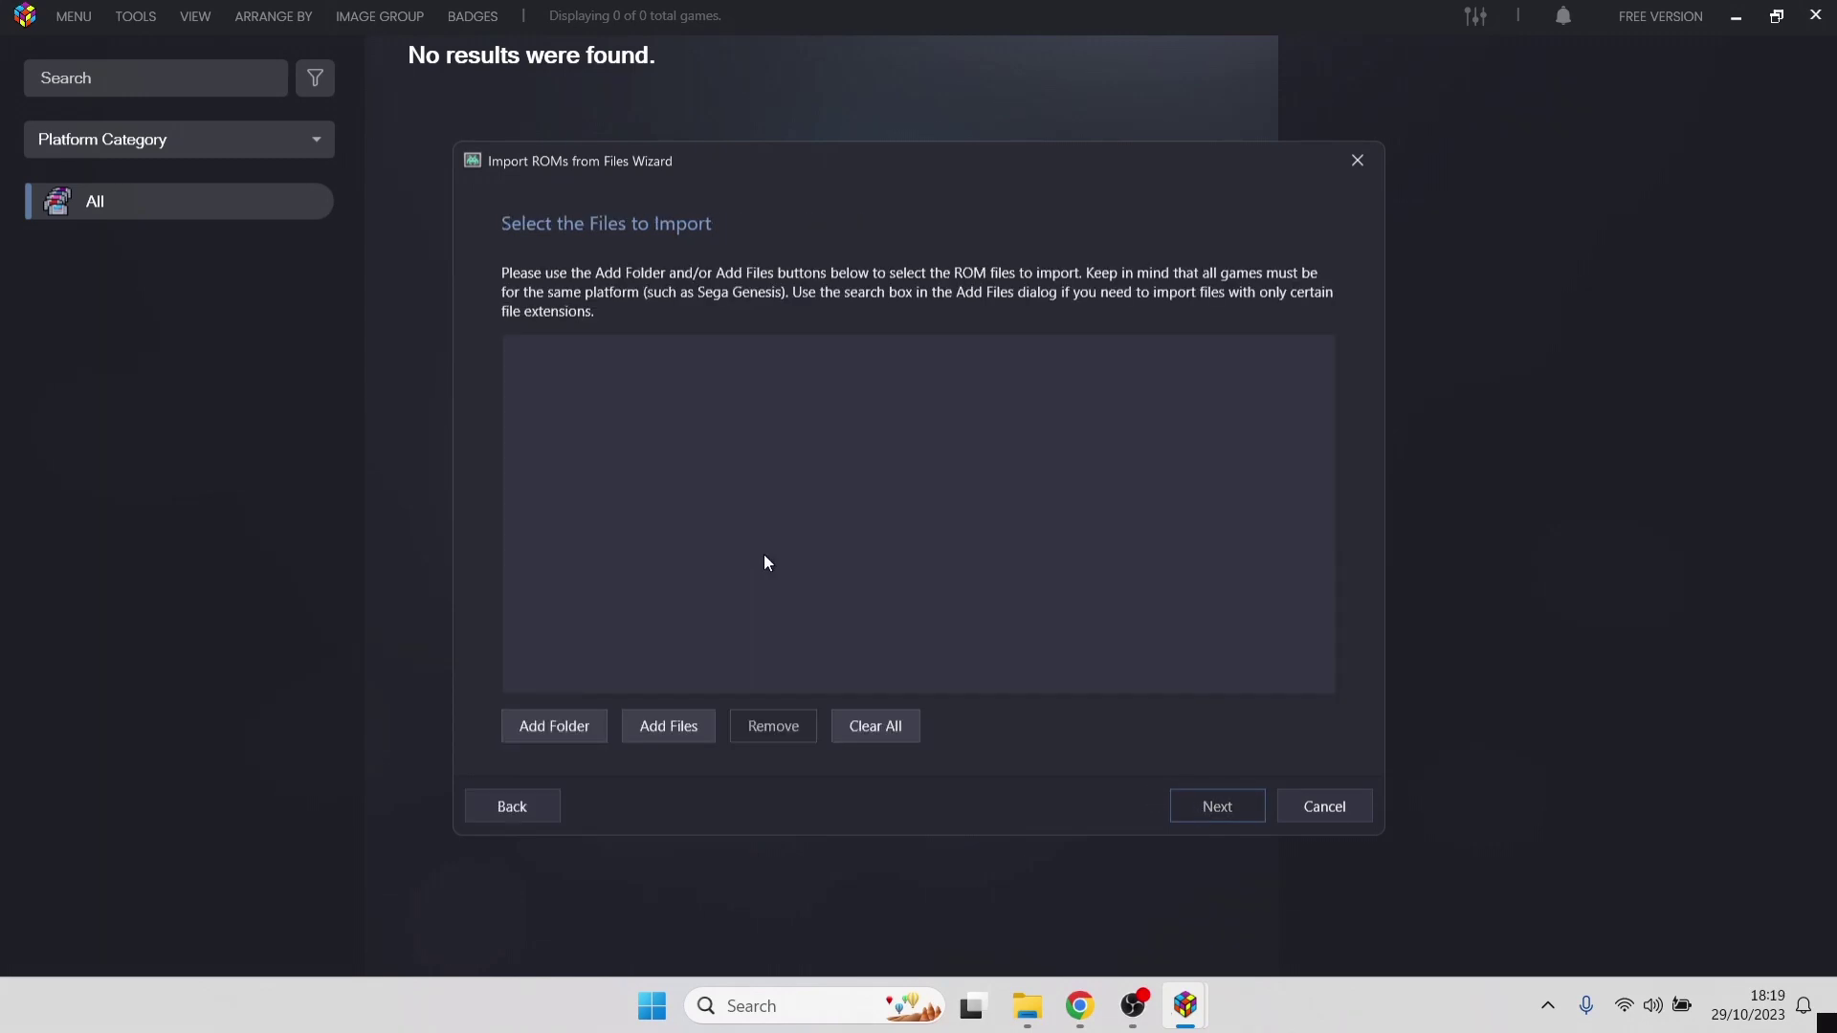
Step: Close the import wizard and create a new desktop folder named 'nes games'
left_click(1357, 160)
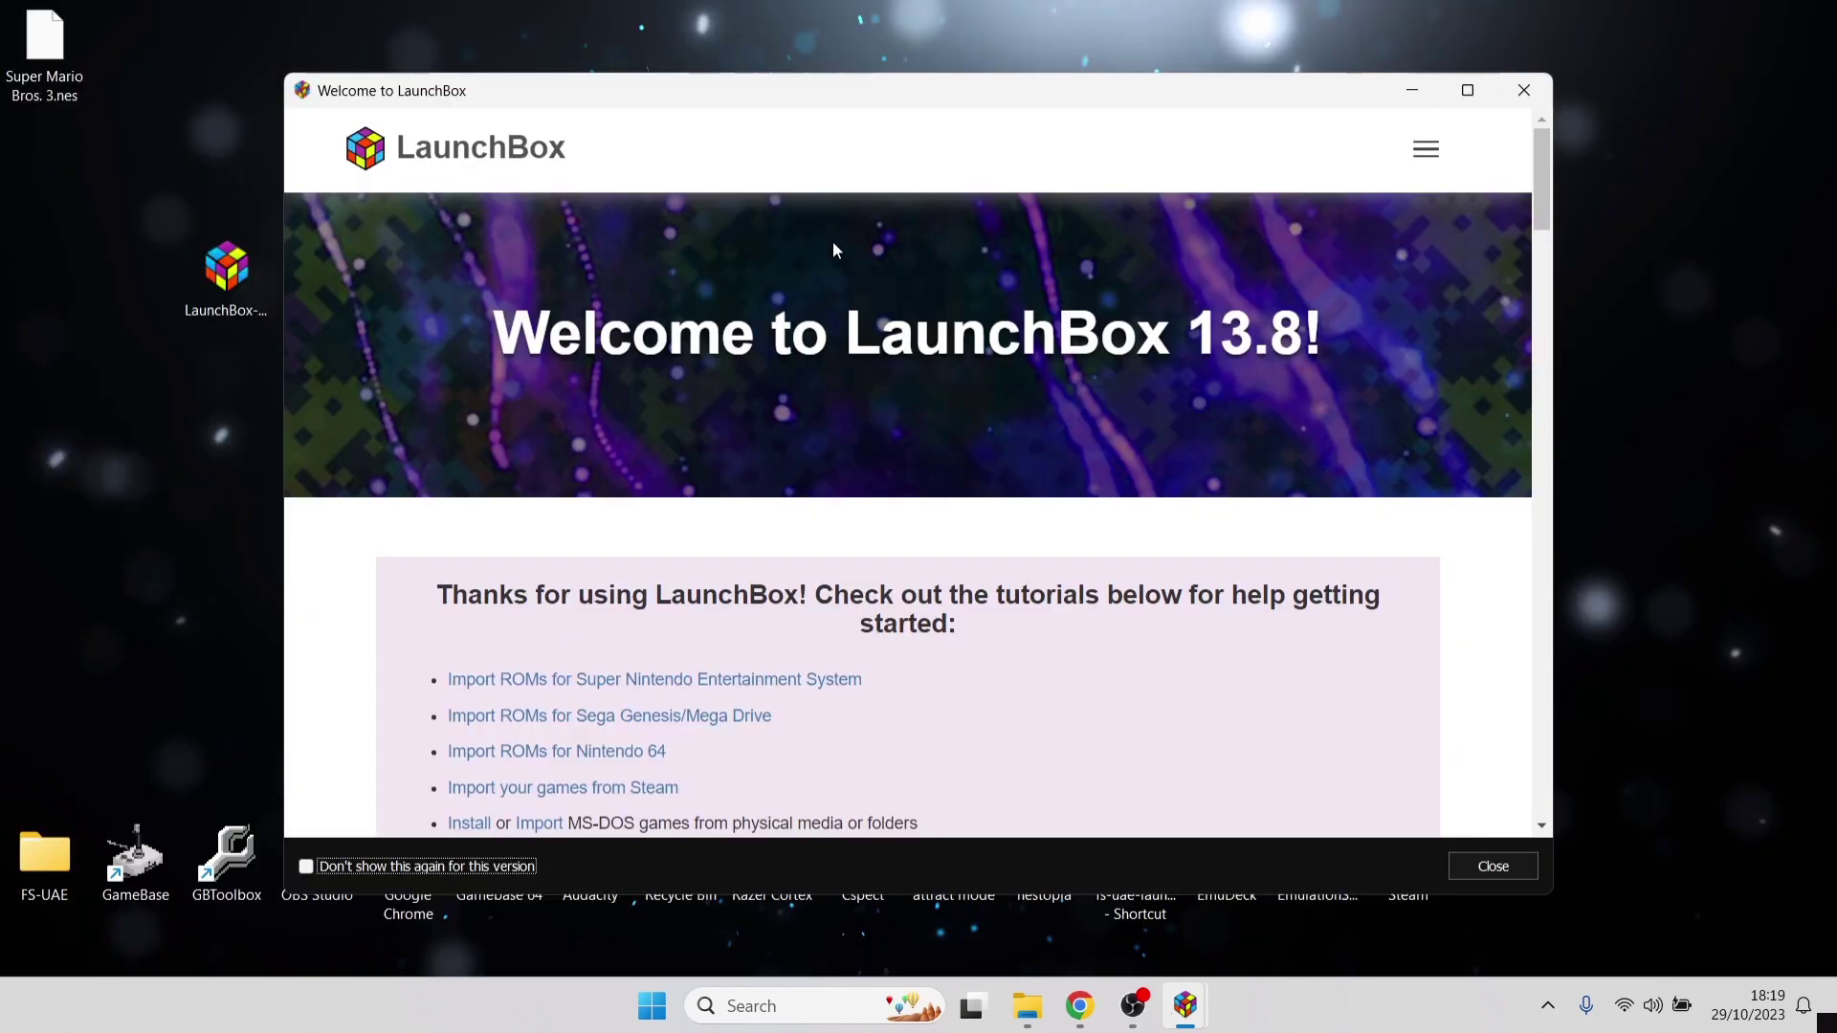
left_click_drag(675, 92, 974, 71)
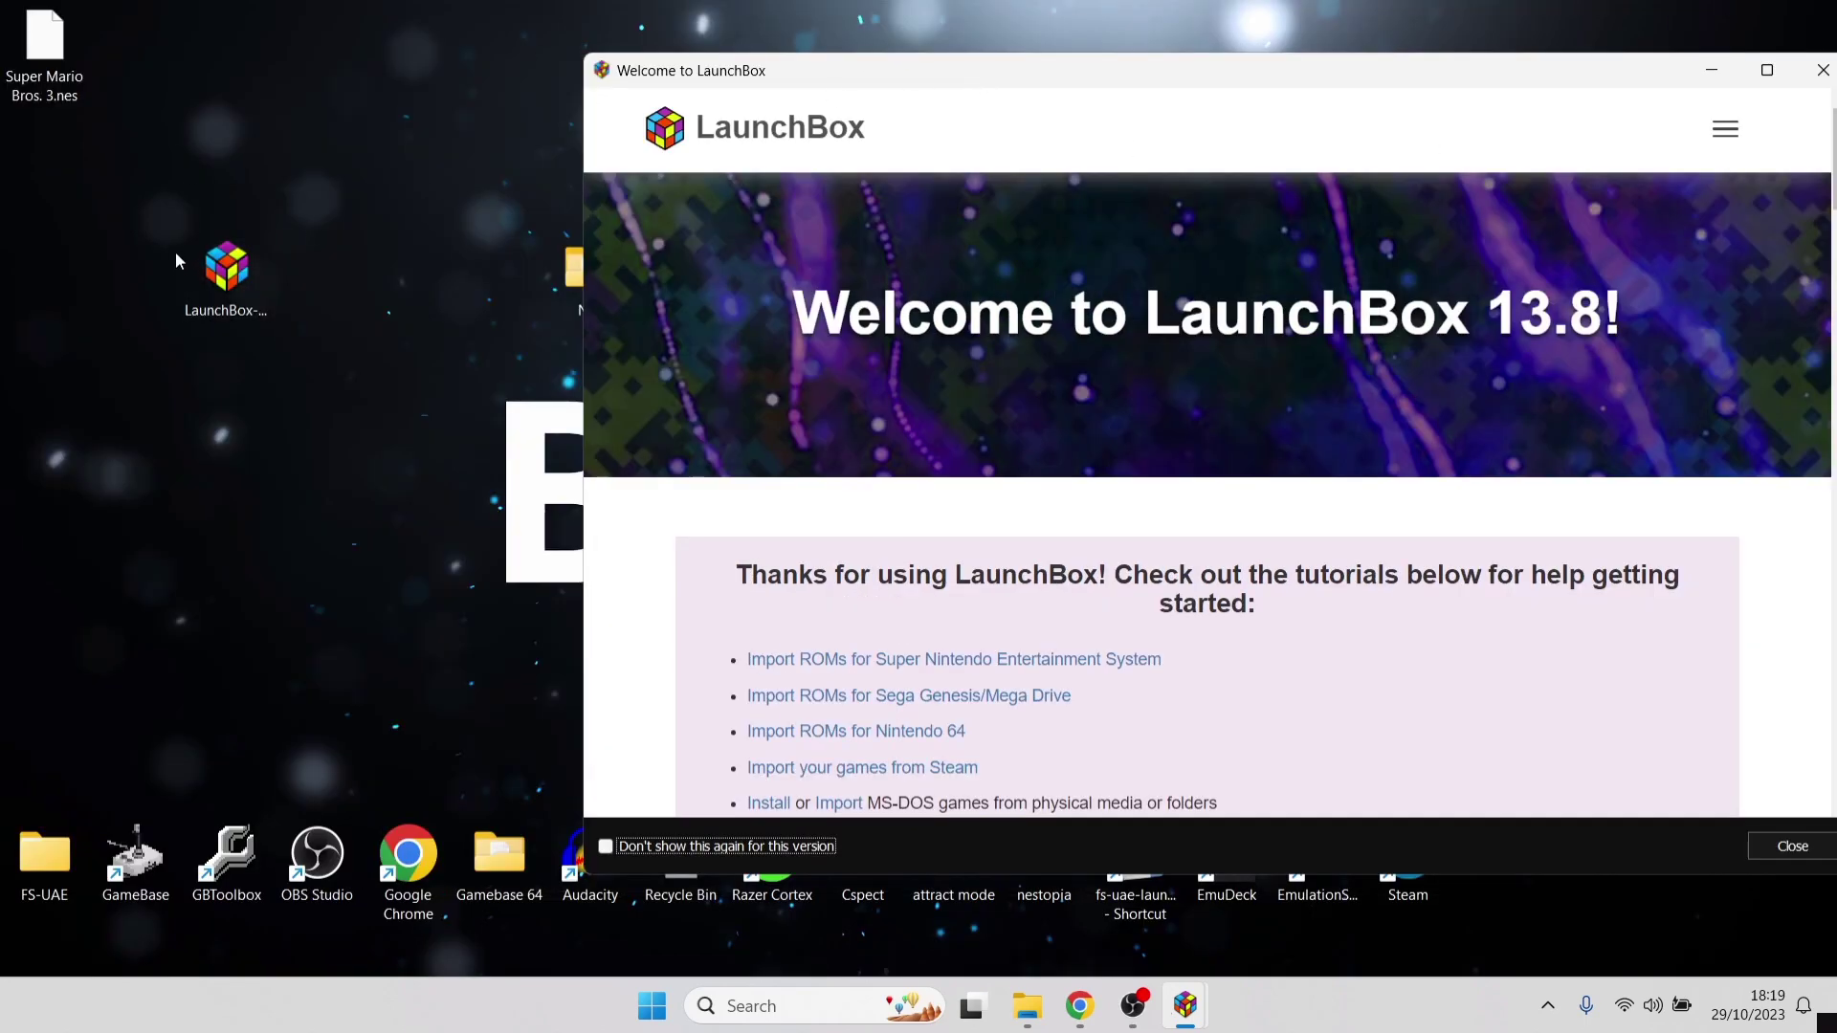
left_click(107, 228)
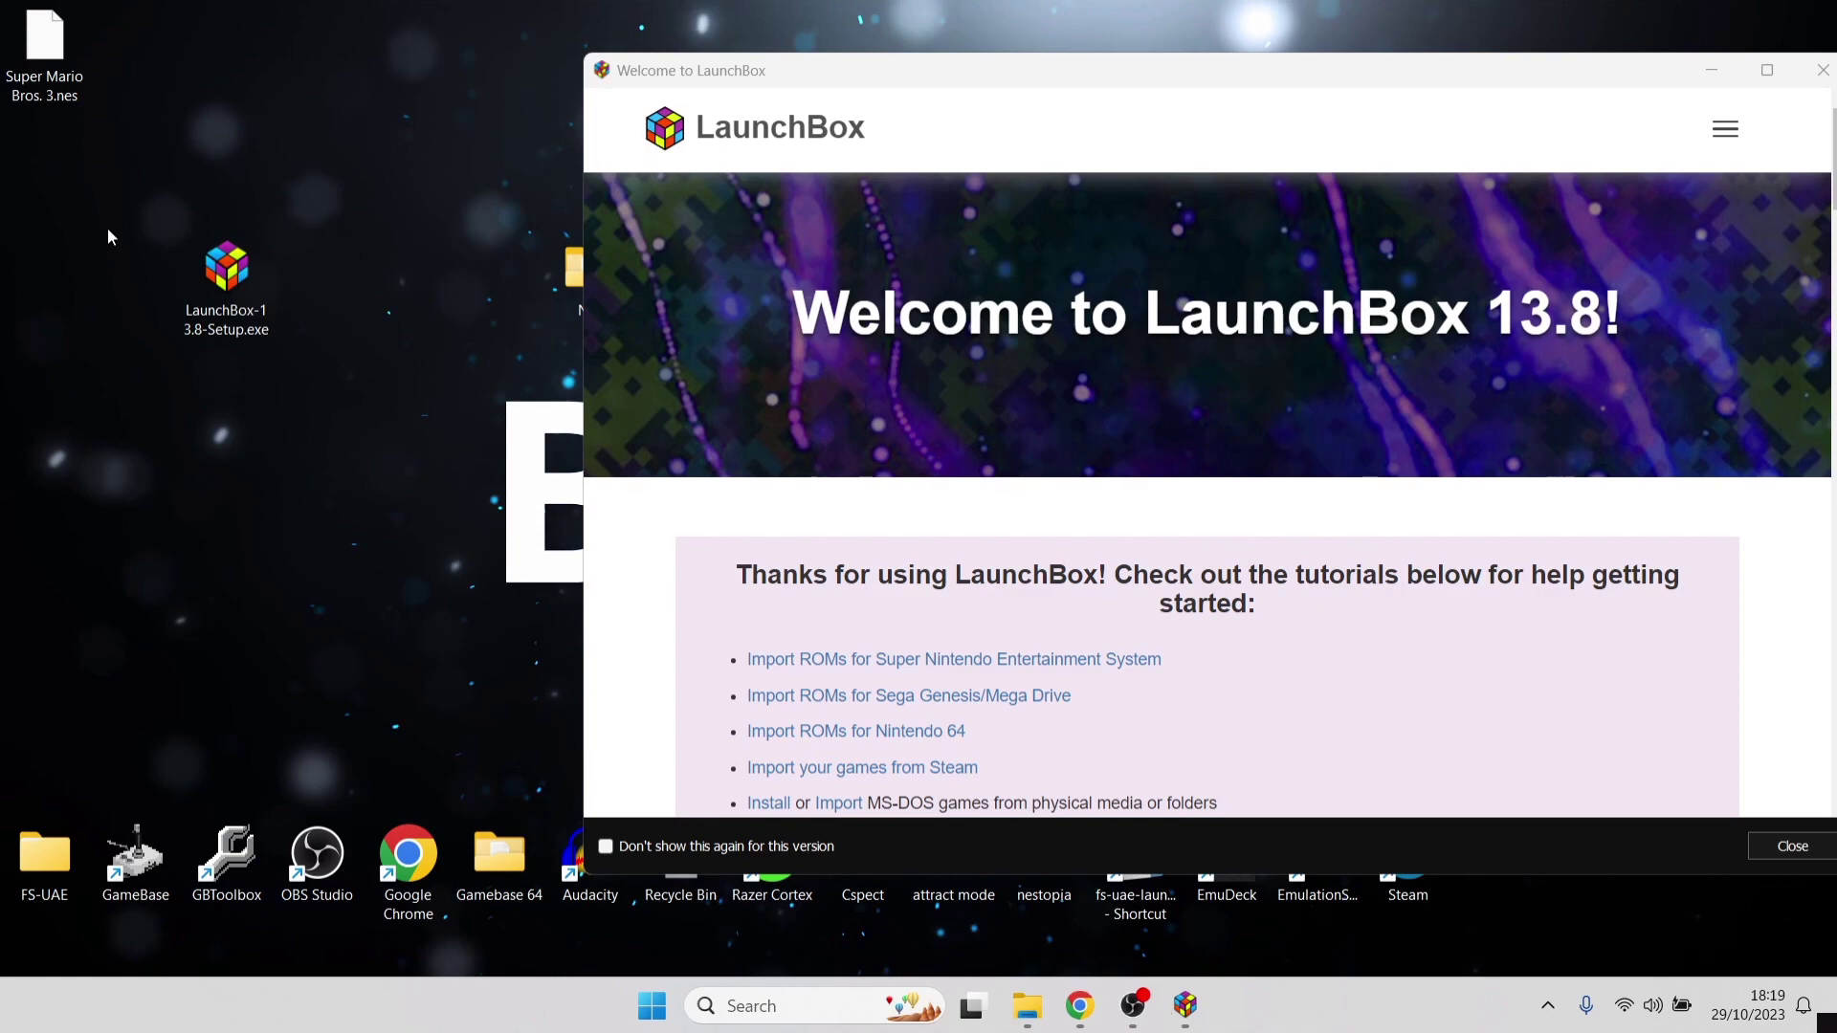
right_click(107, 228)
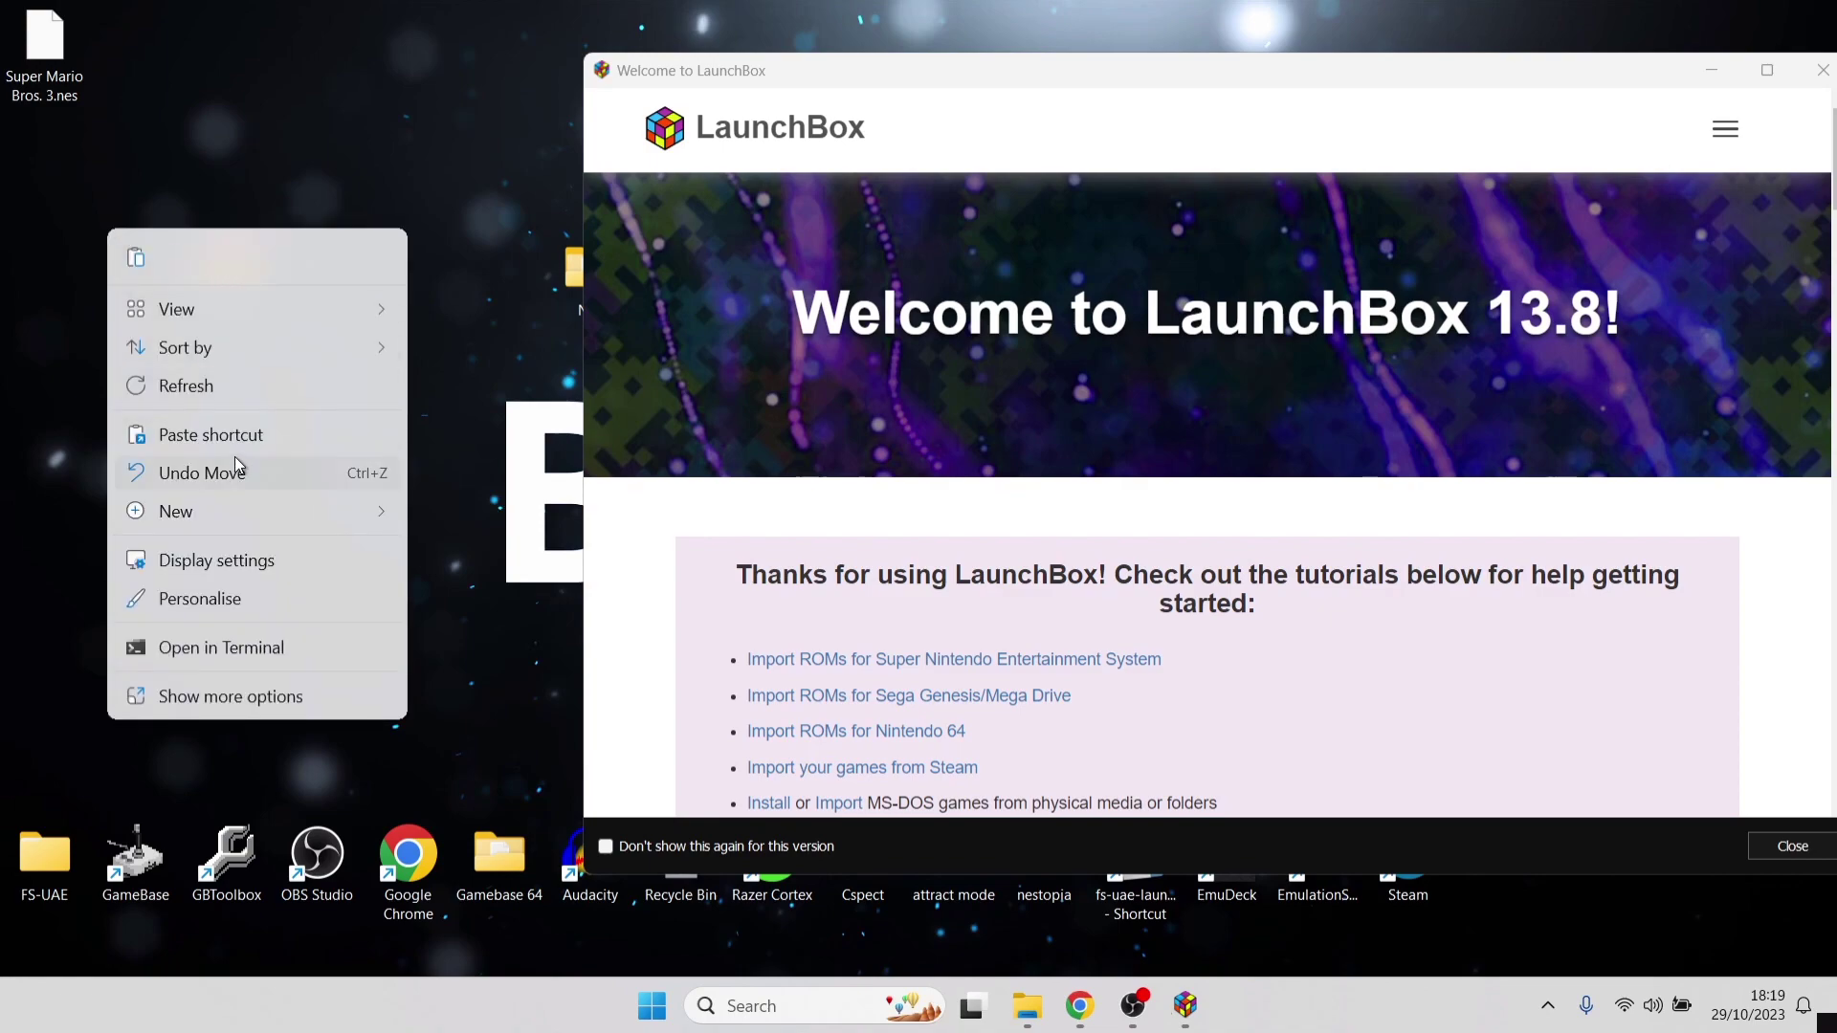
mouse_move(290, 512)
left_click(514, 522)
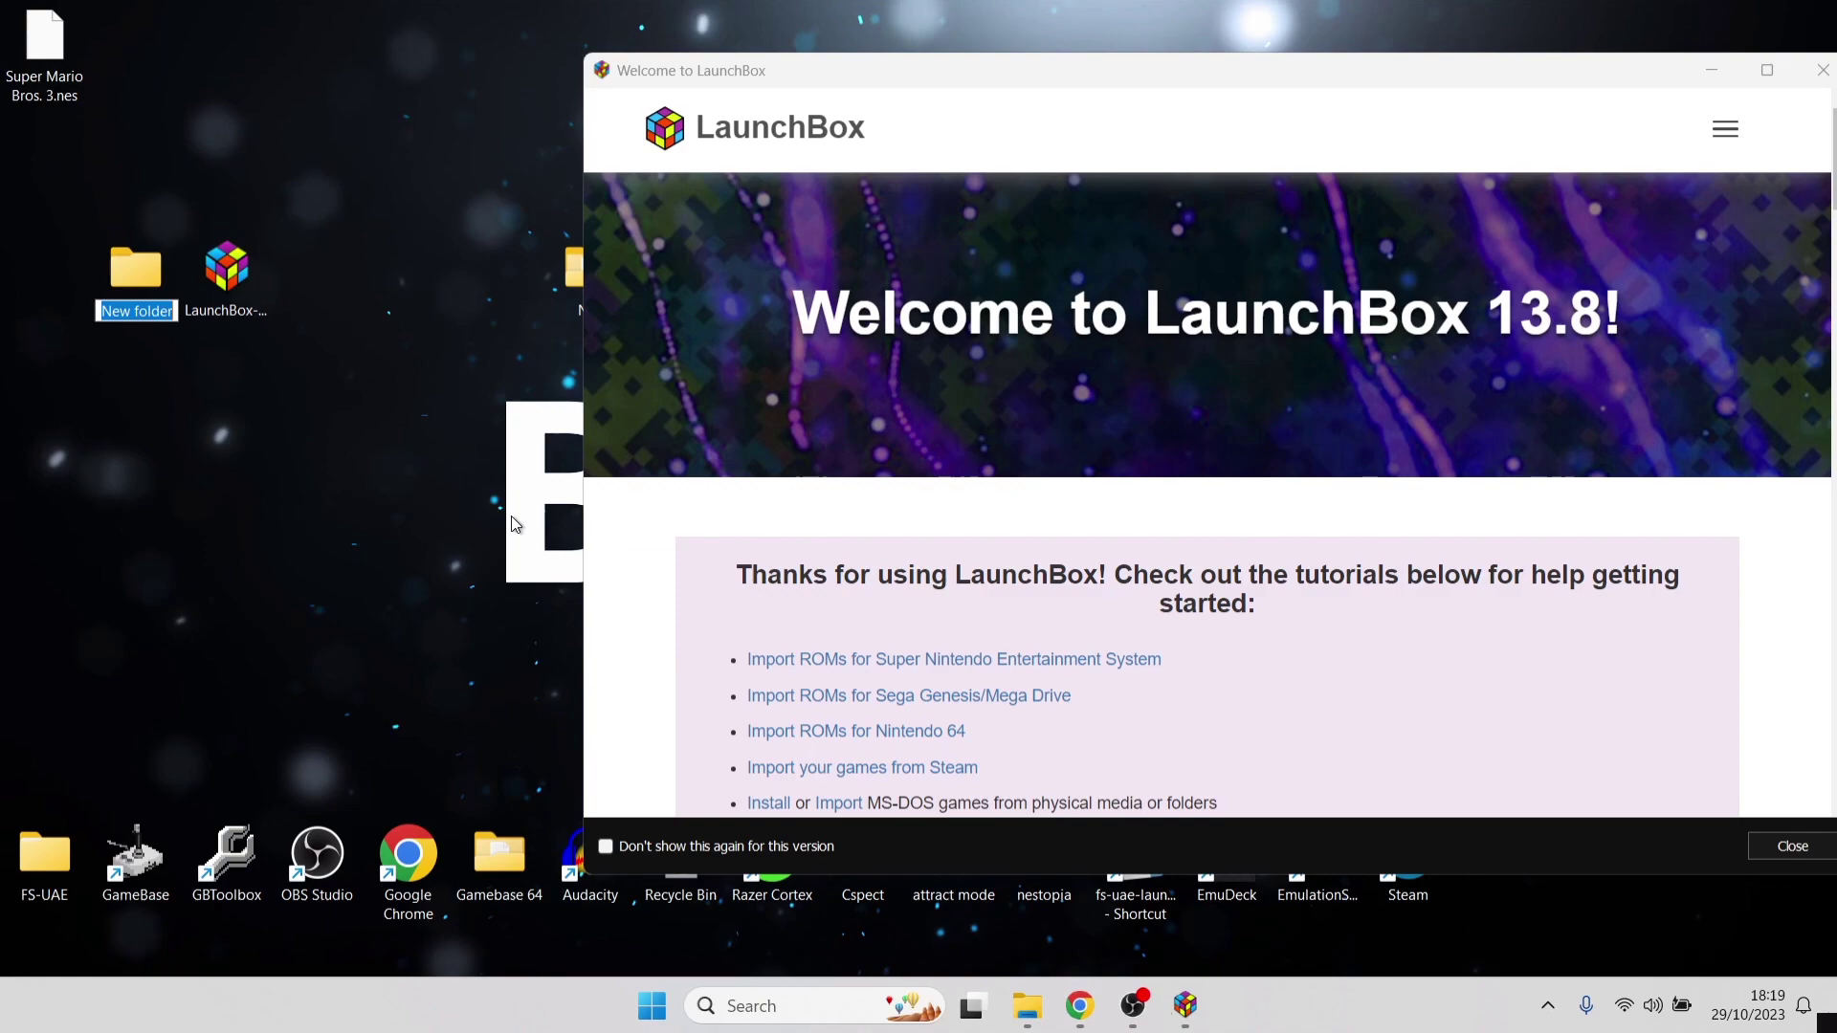
type("nes games")
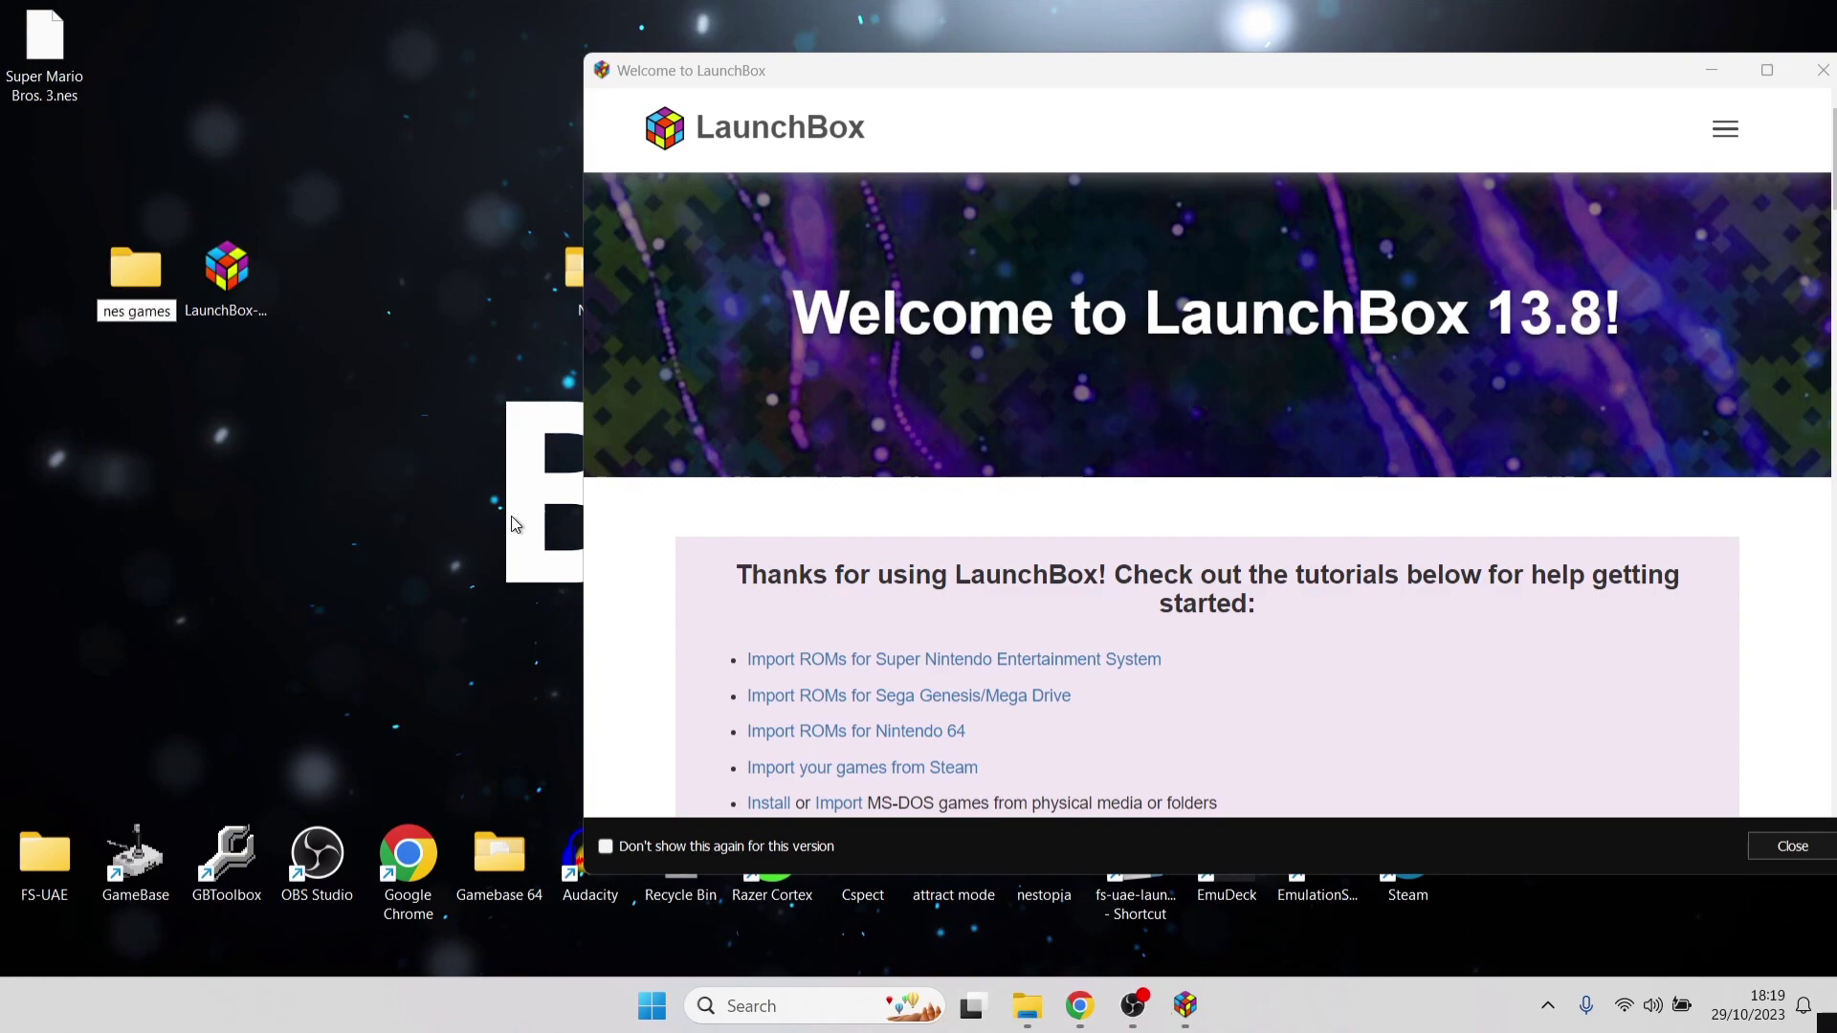
key("Return")
Step: Move Super Mario Bros. 3.nes into 'nes games', then move that folder into Nes
left_click(512, 518)
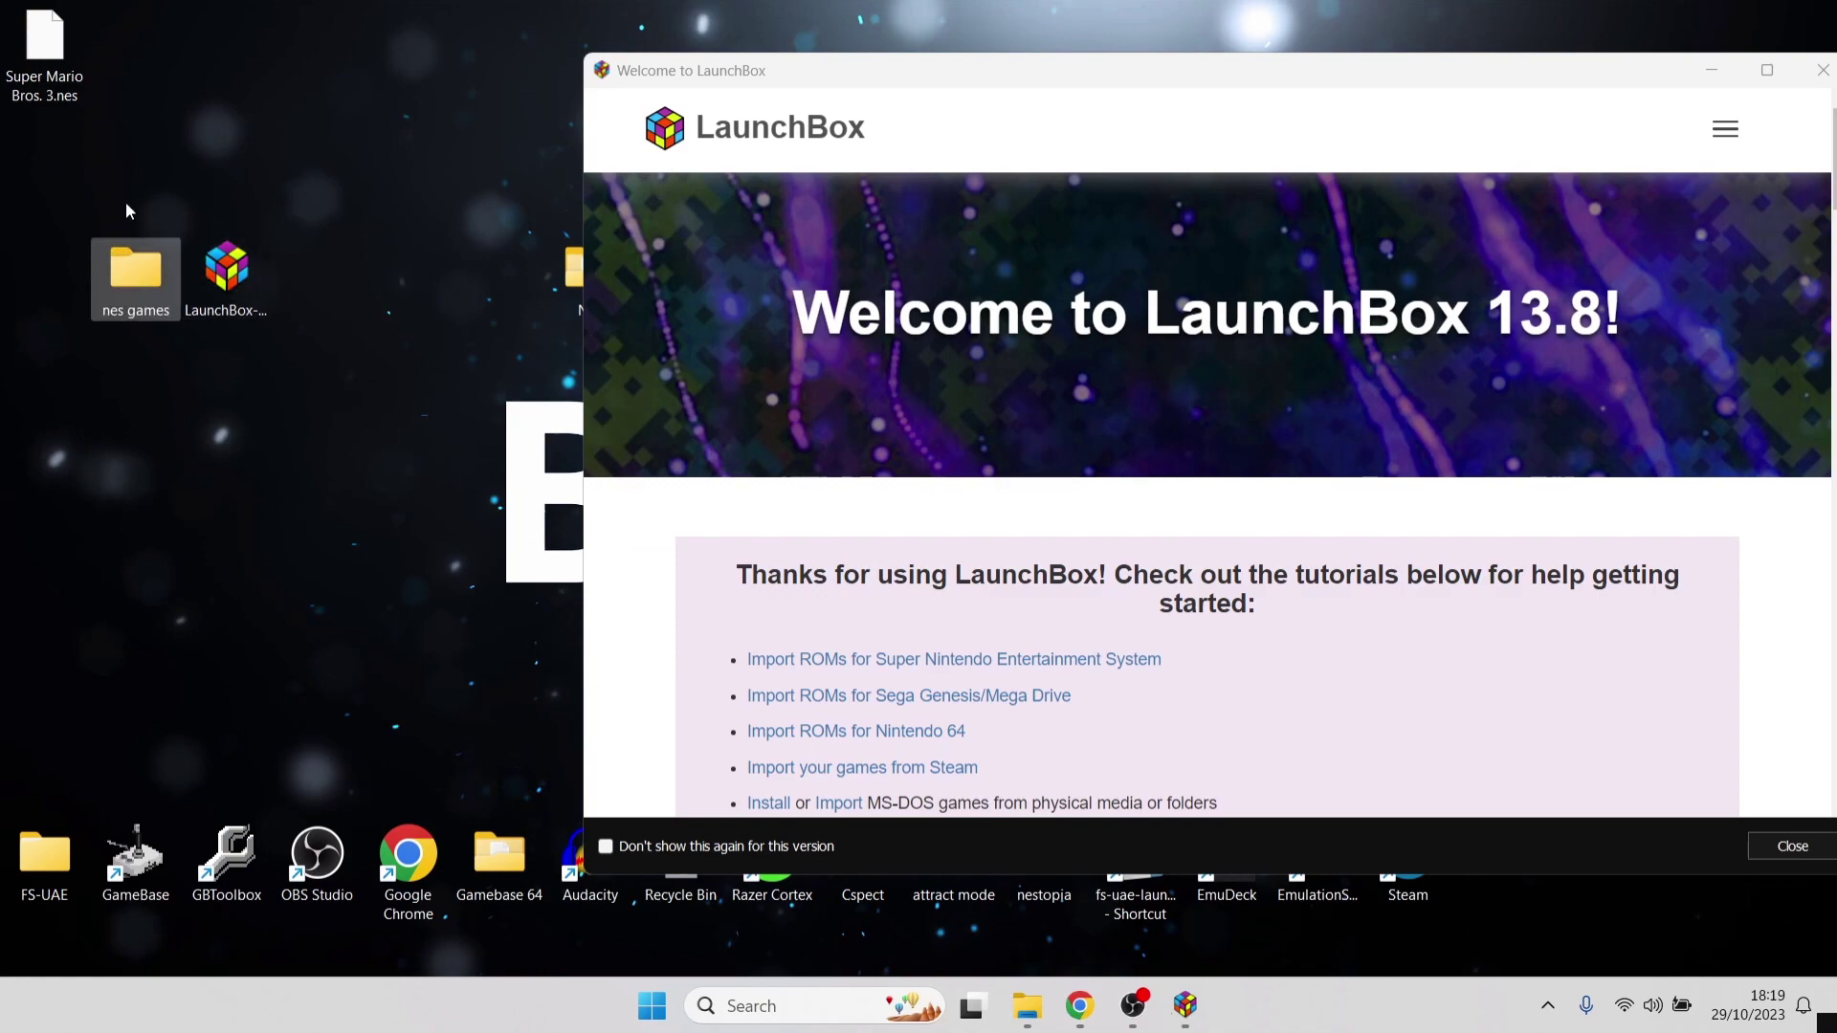
left_click_drag(43, 48, 136, 285)
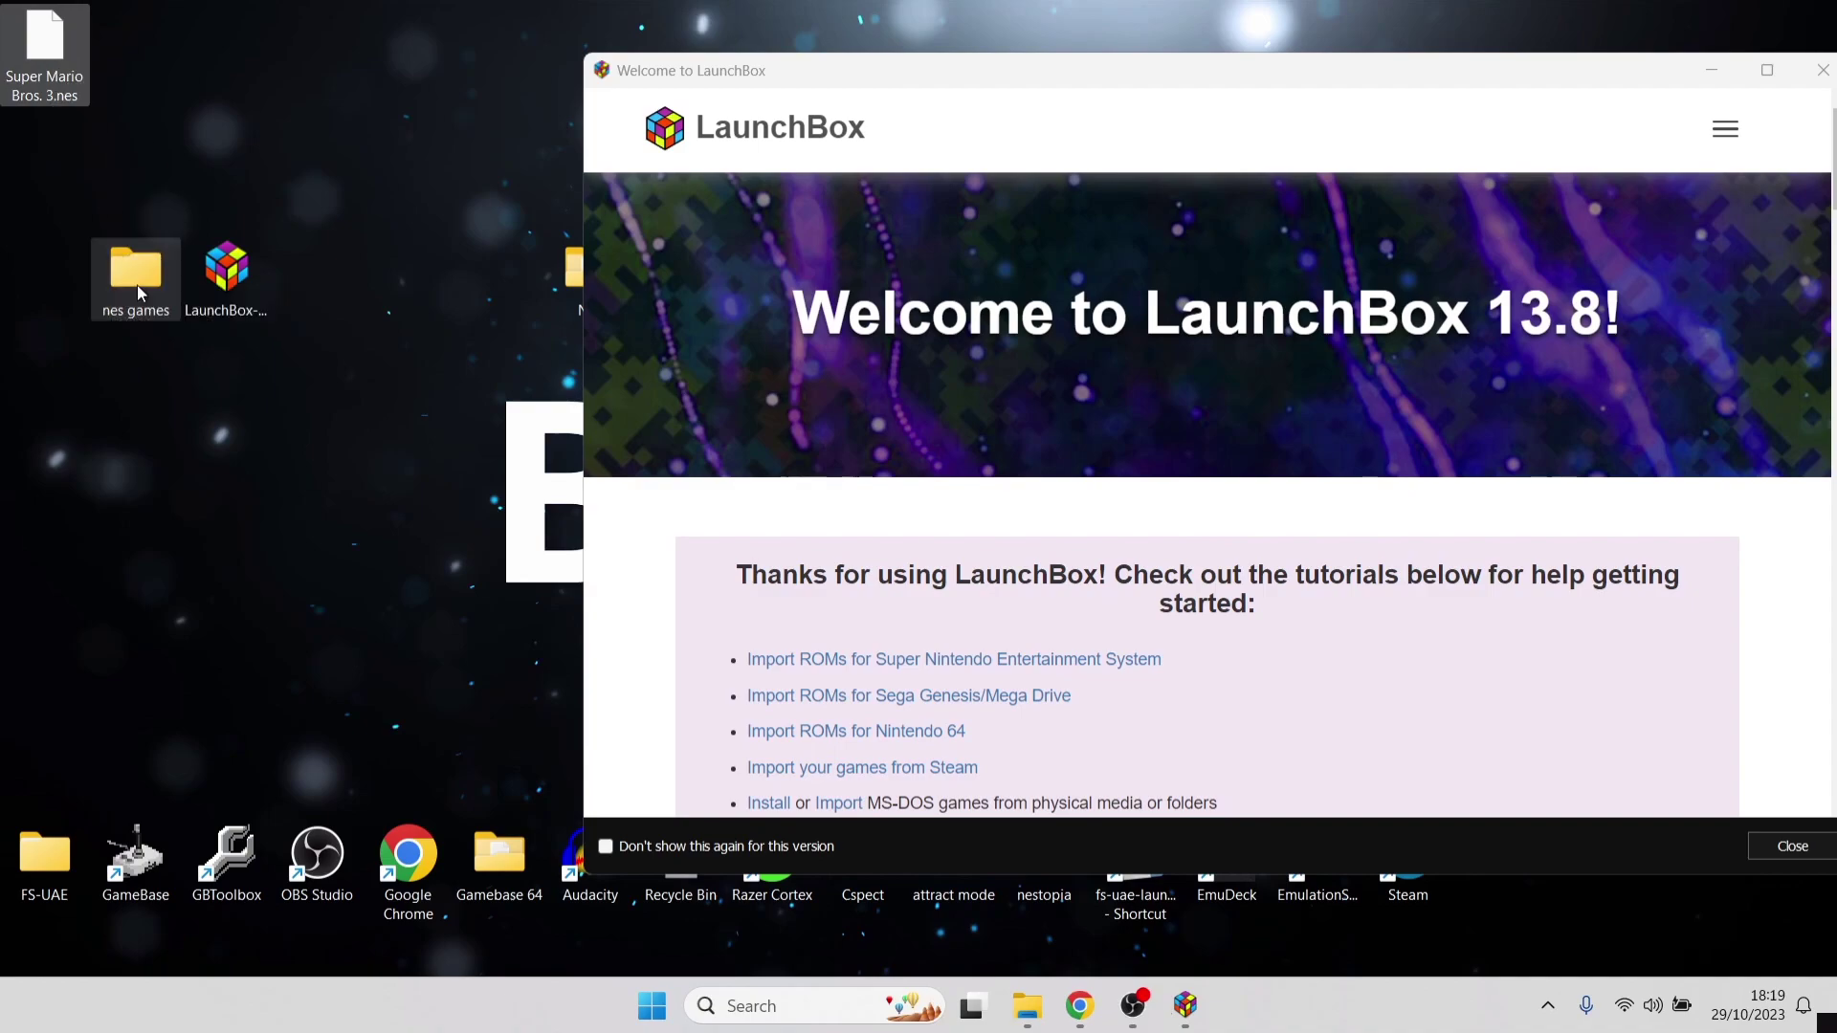
left_click_drag(955, 84, 1288, 83)
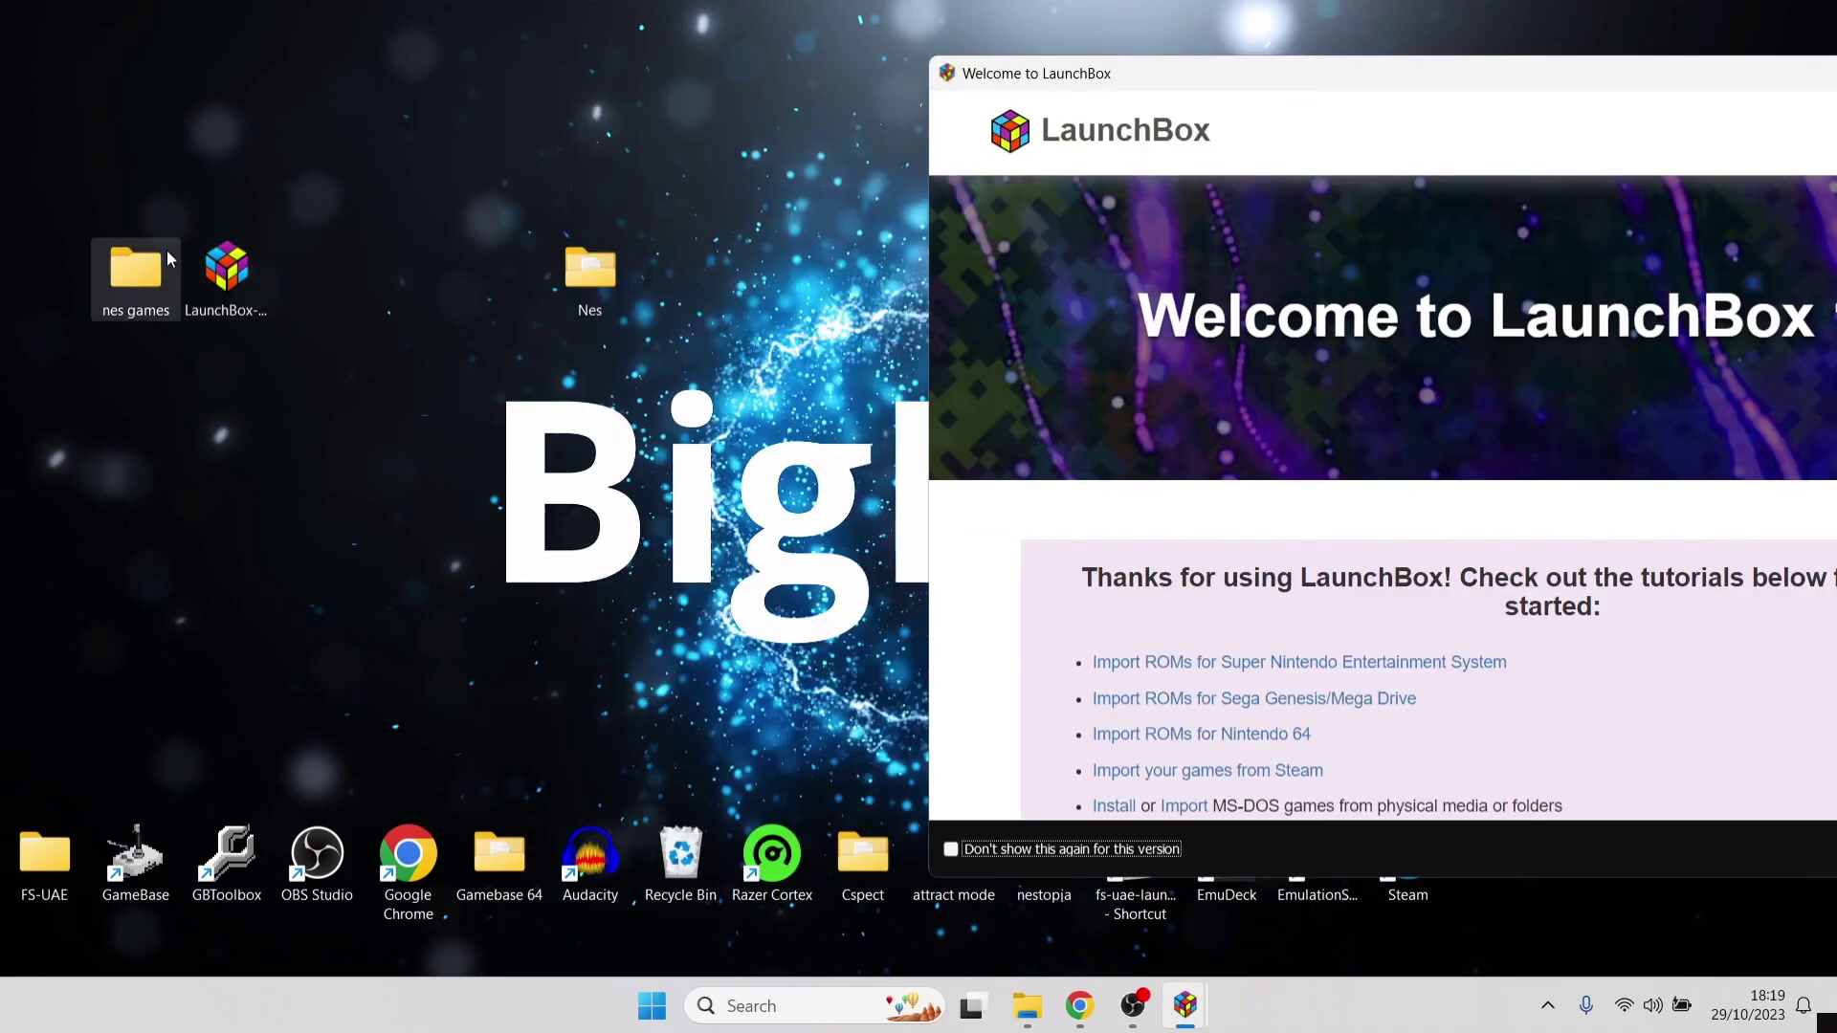
left_click_drag(759, 440, 587, 271)
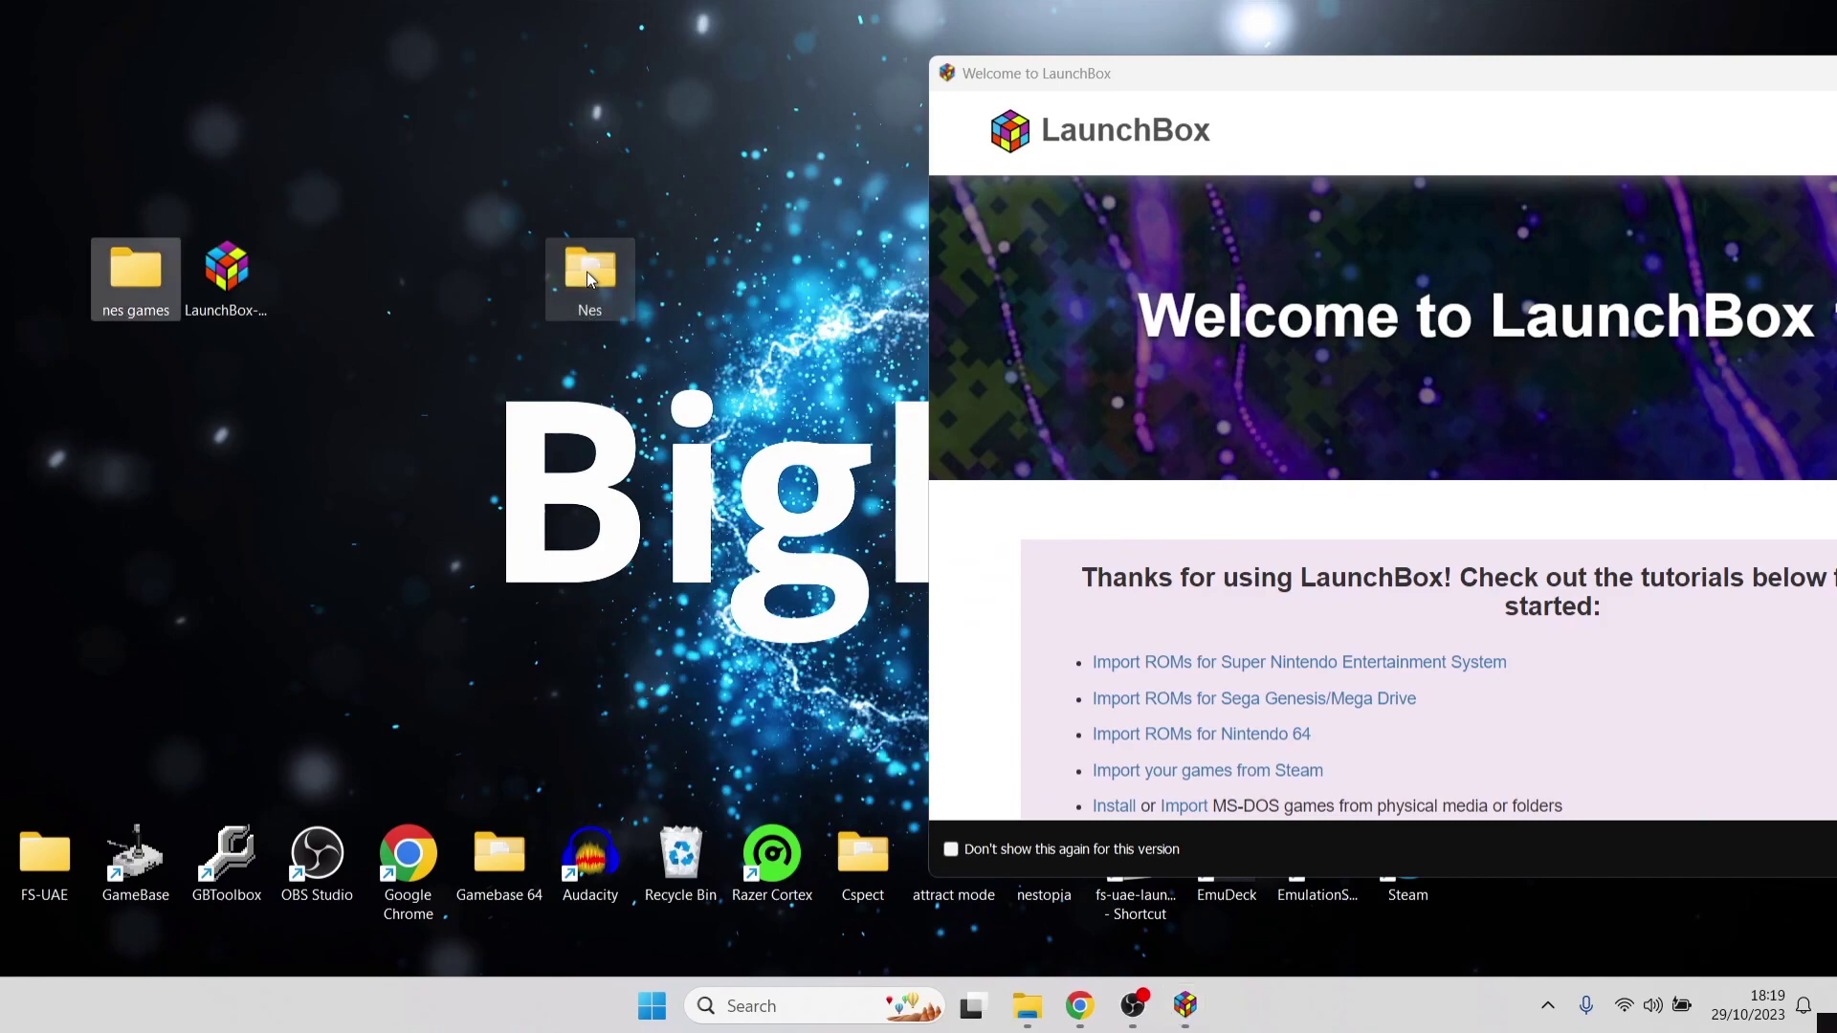
Step: Bring LaunchBox forward and start the Import ROMs wizard from the Tools menu
mouse_move(1201, 1013)
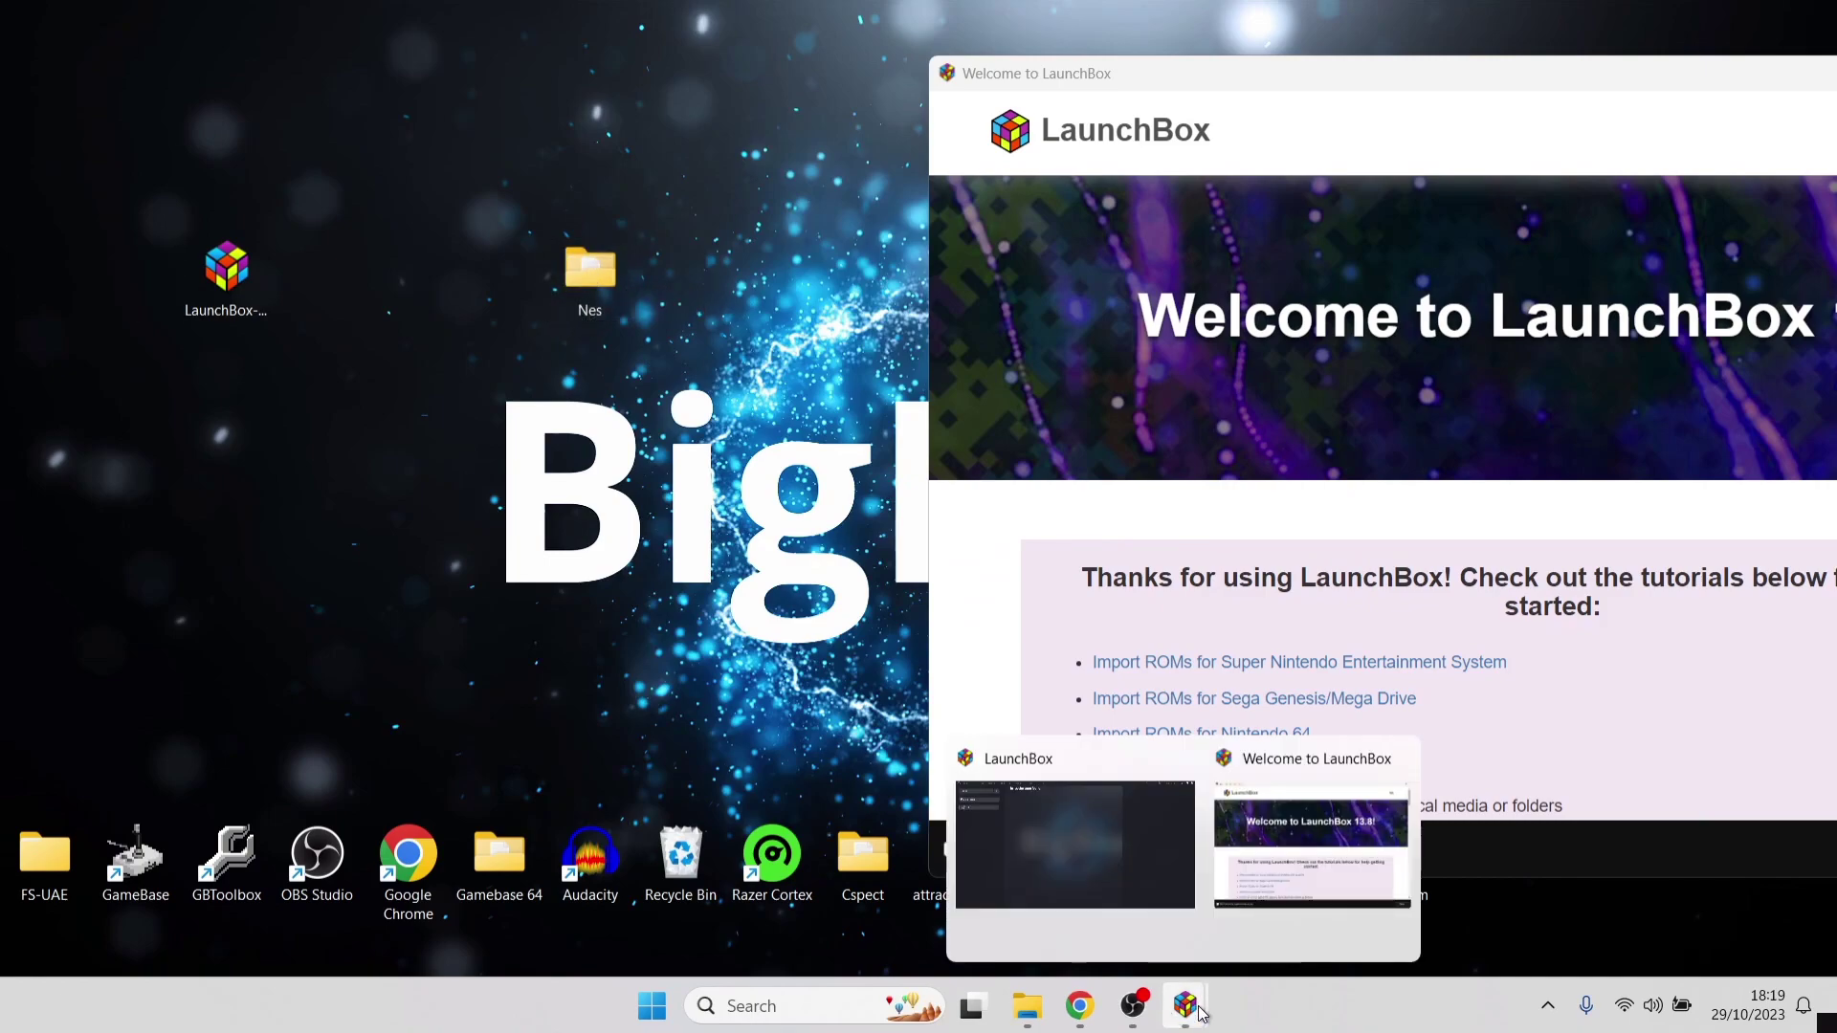
left_click(1112, 878)
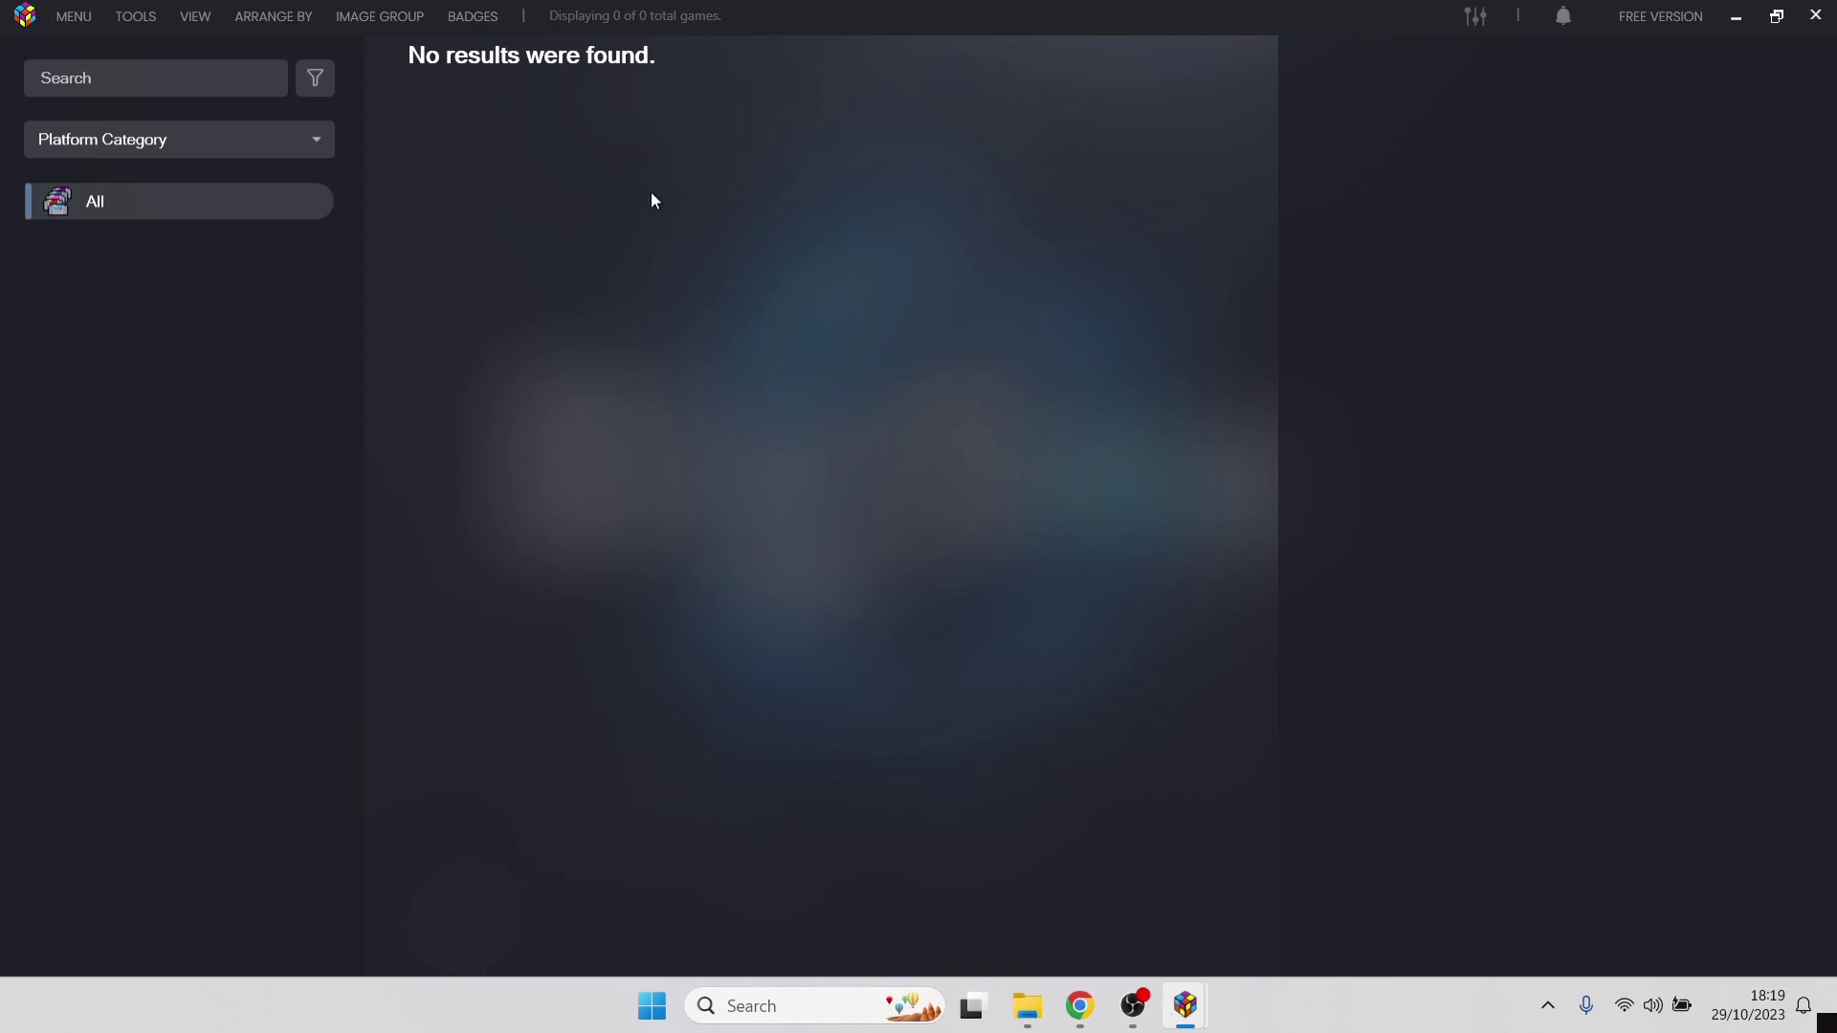
left_click(146, 16)
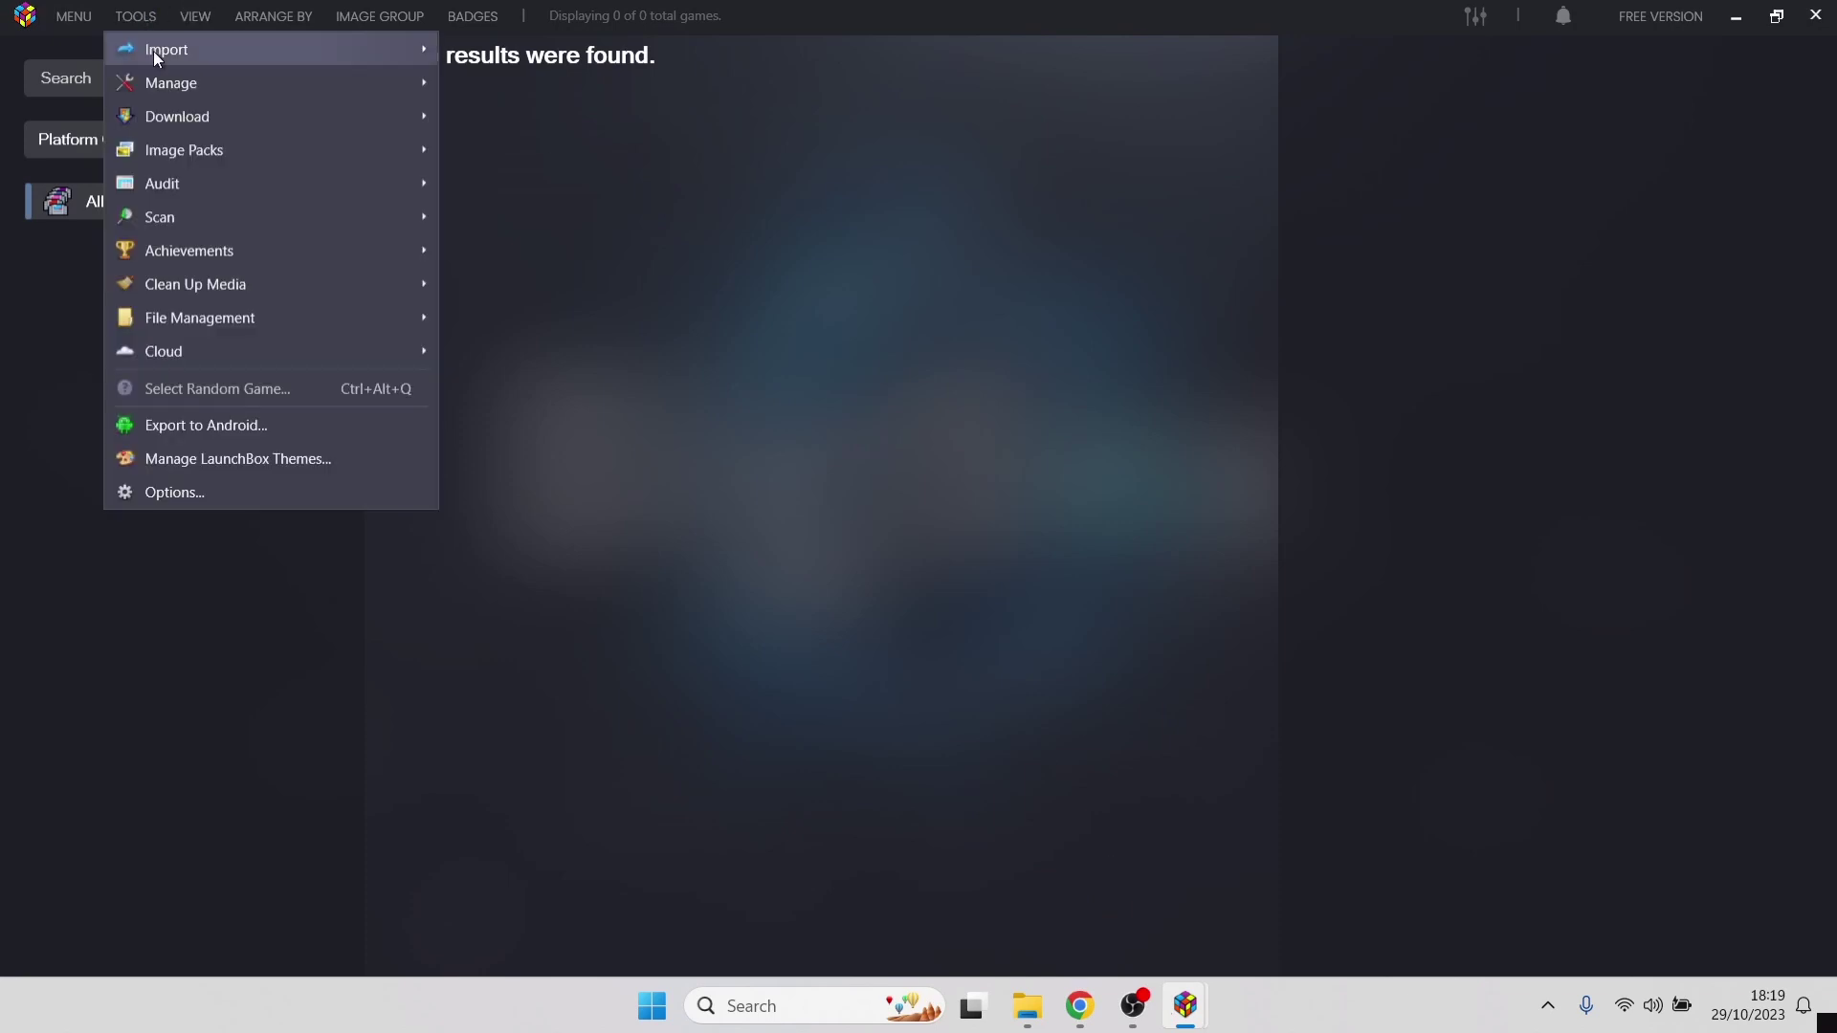
mouse_move(153, 50)
left_click(524, 49)
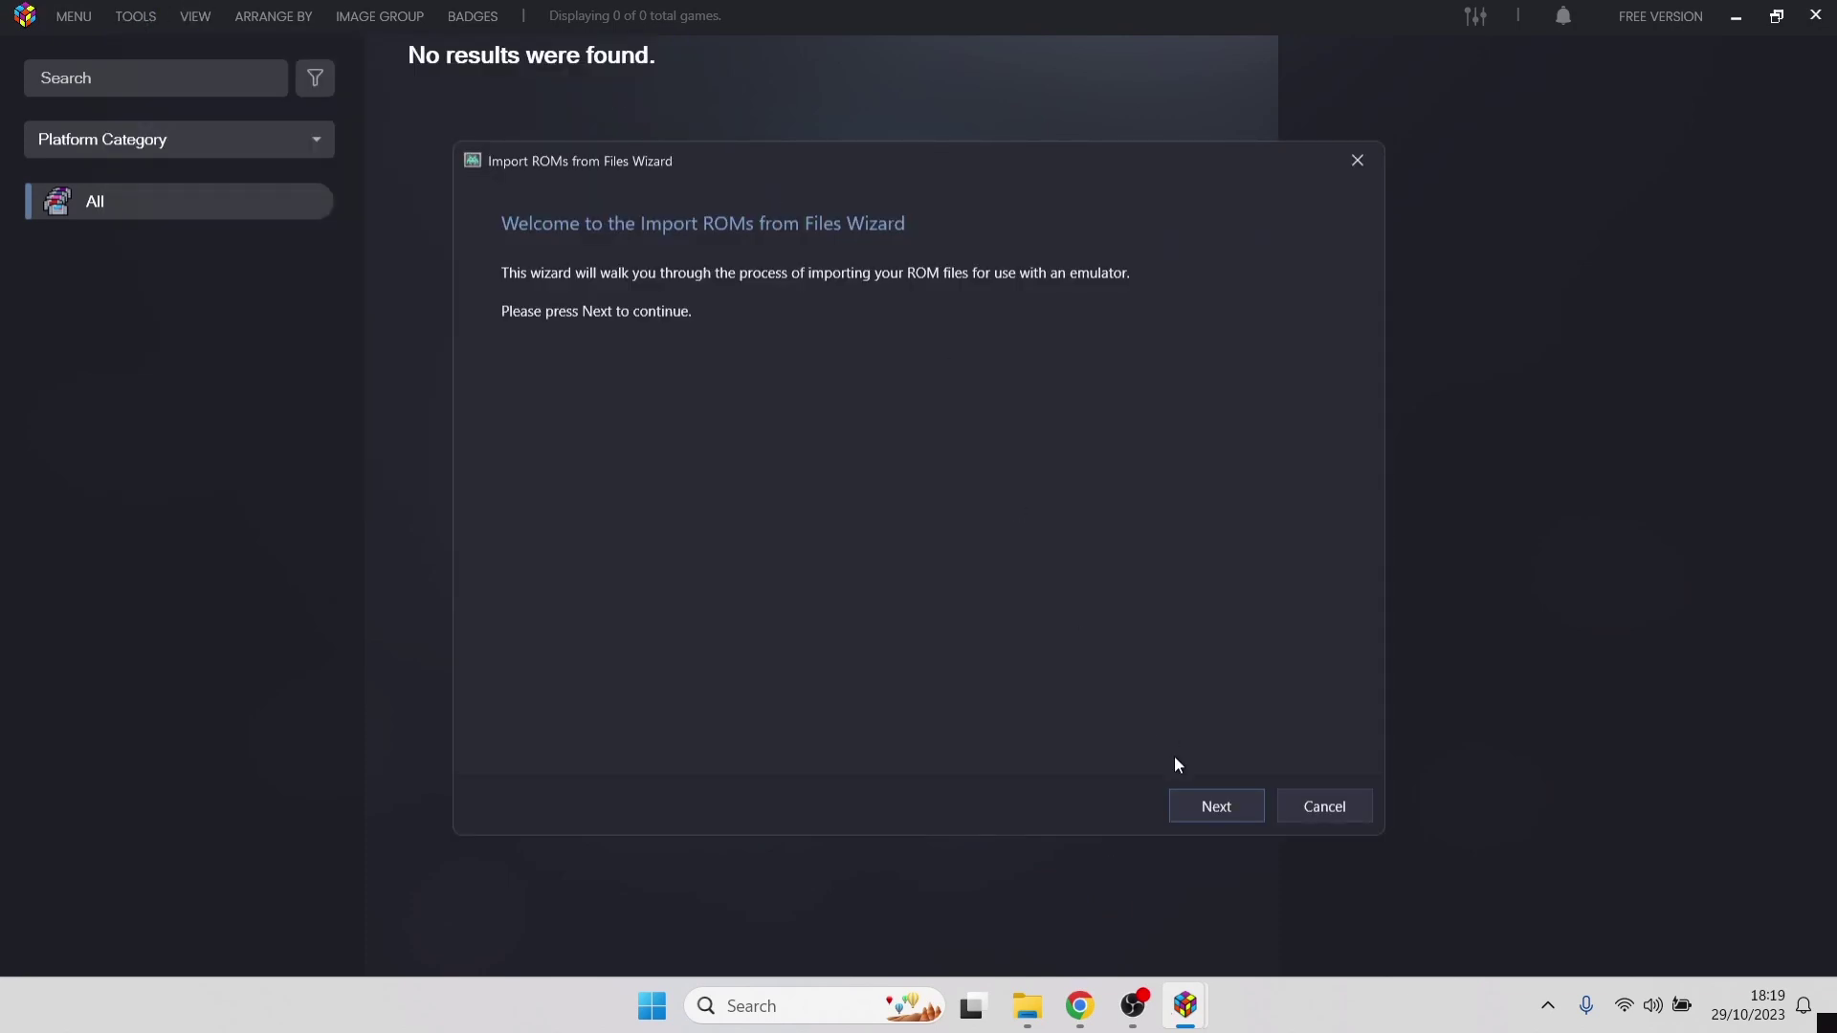
Step: Add Desktop\Nes\nes games as the ROM folder and continue to platform selection
left_click(1196, 802)
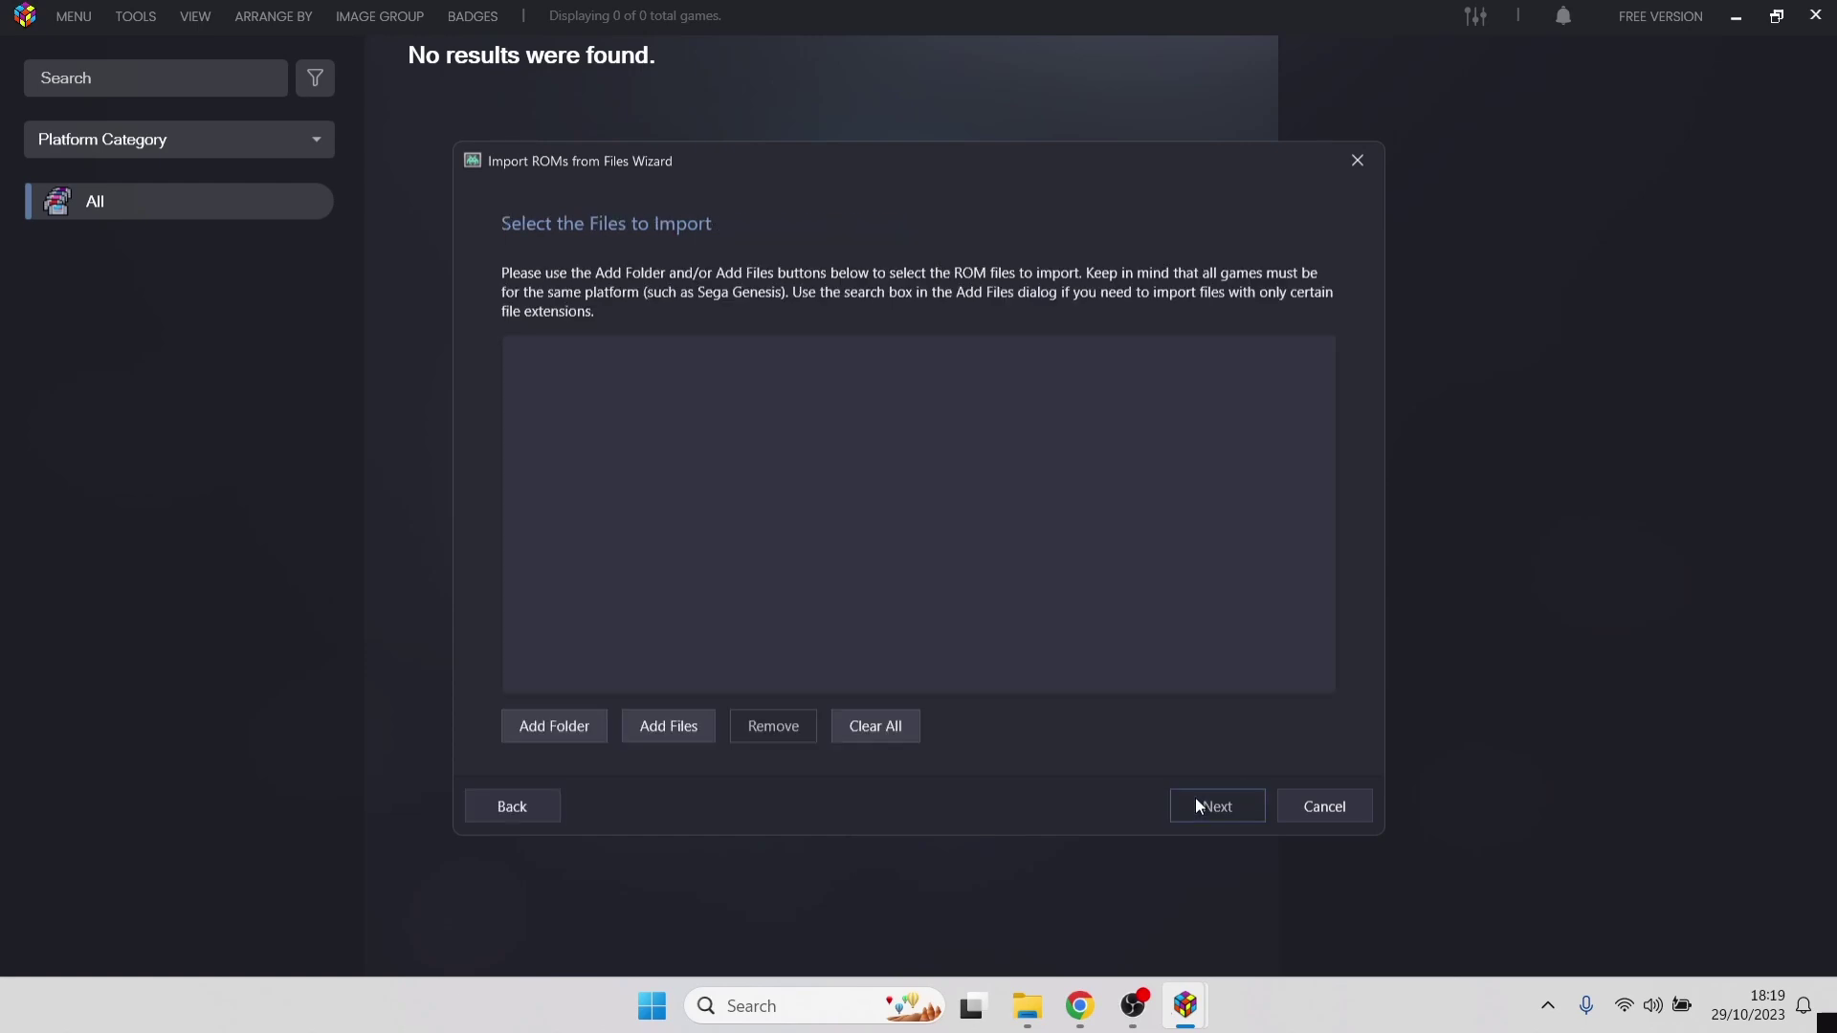
left_click(555, 724)
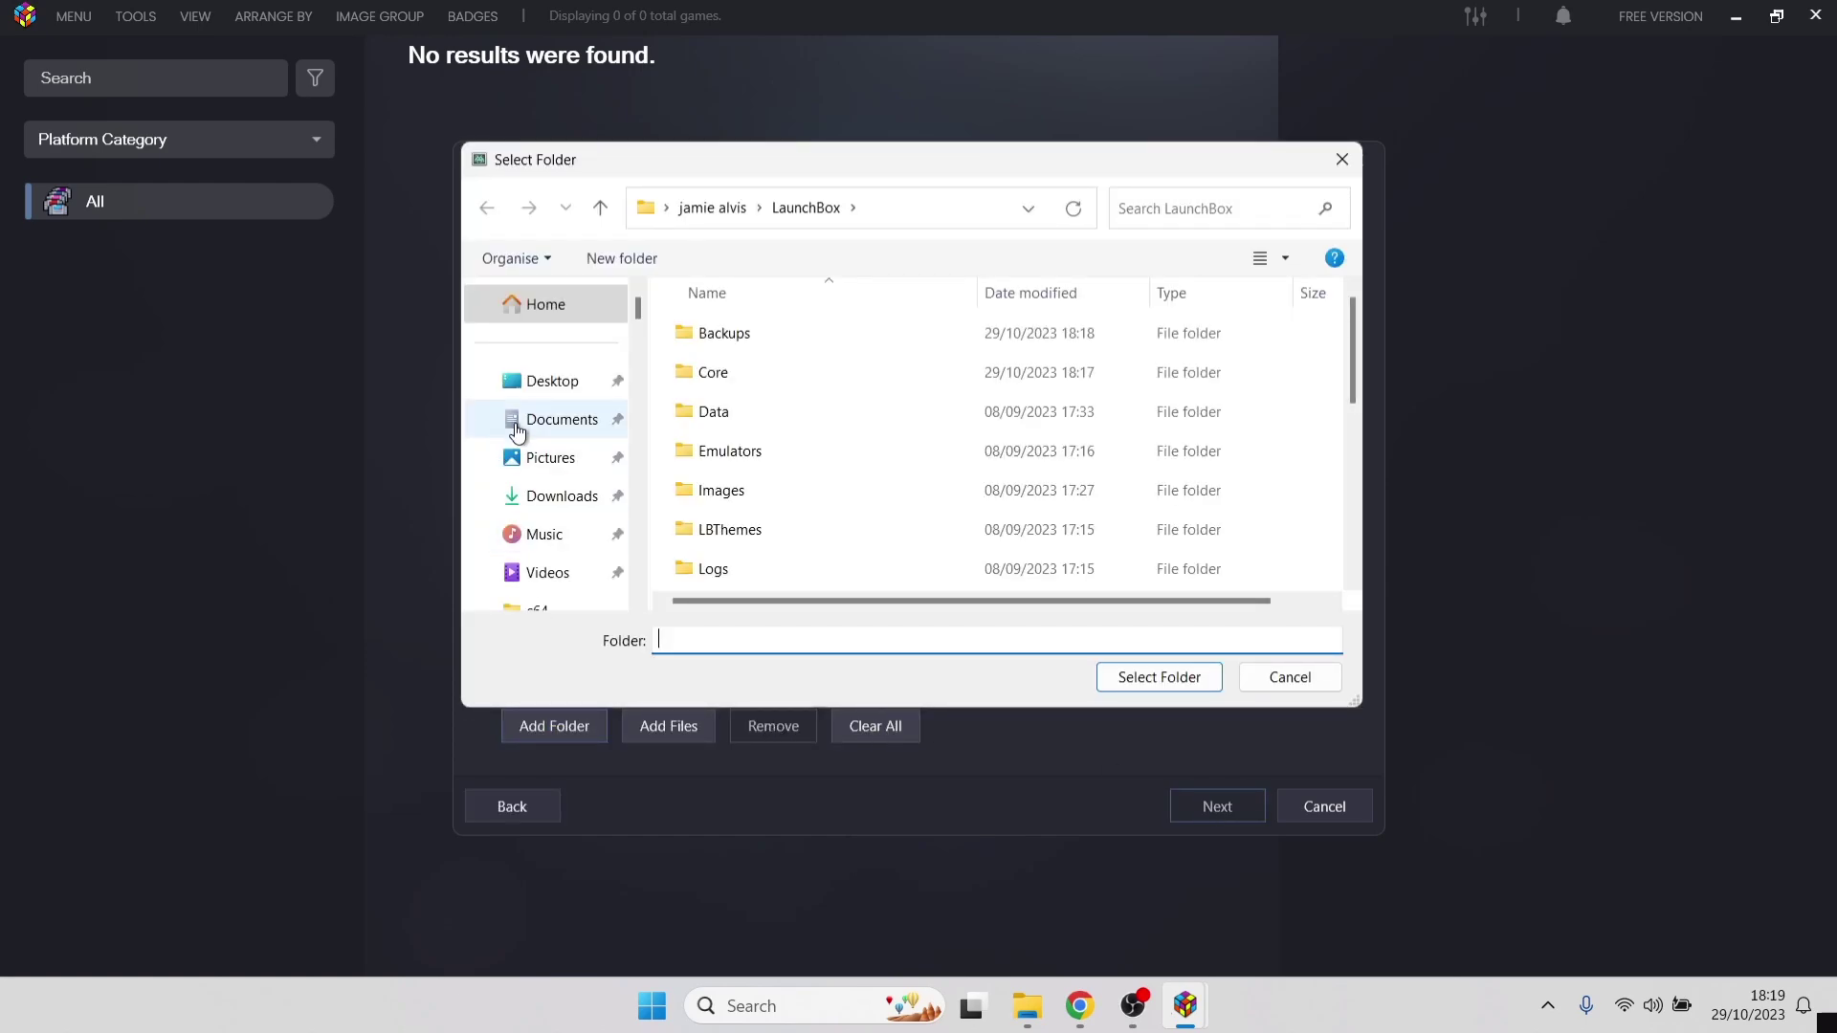
left_click(533, 384)
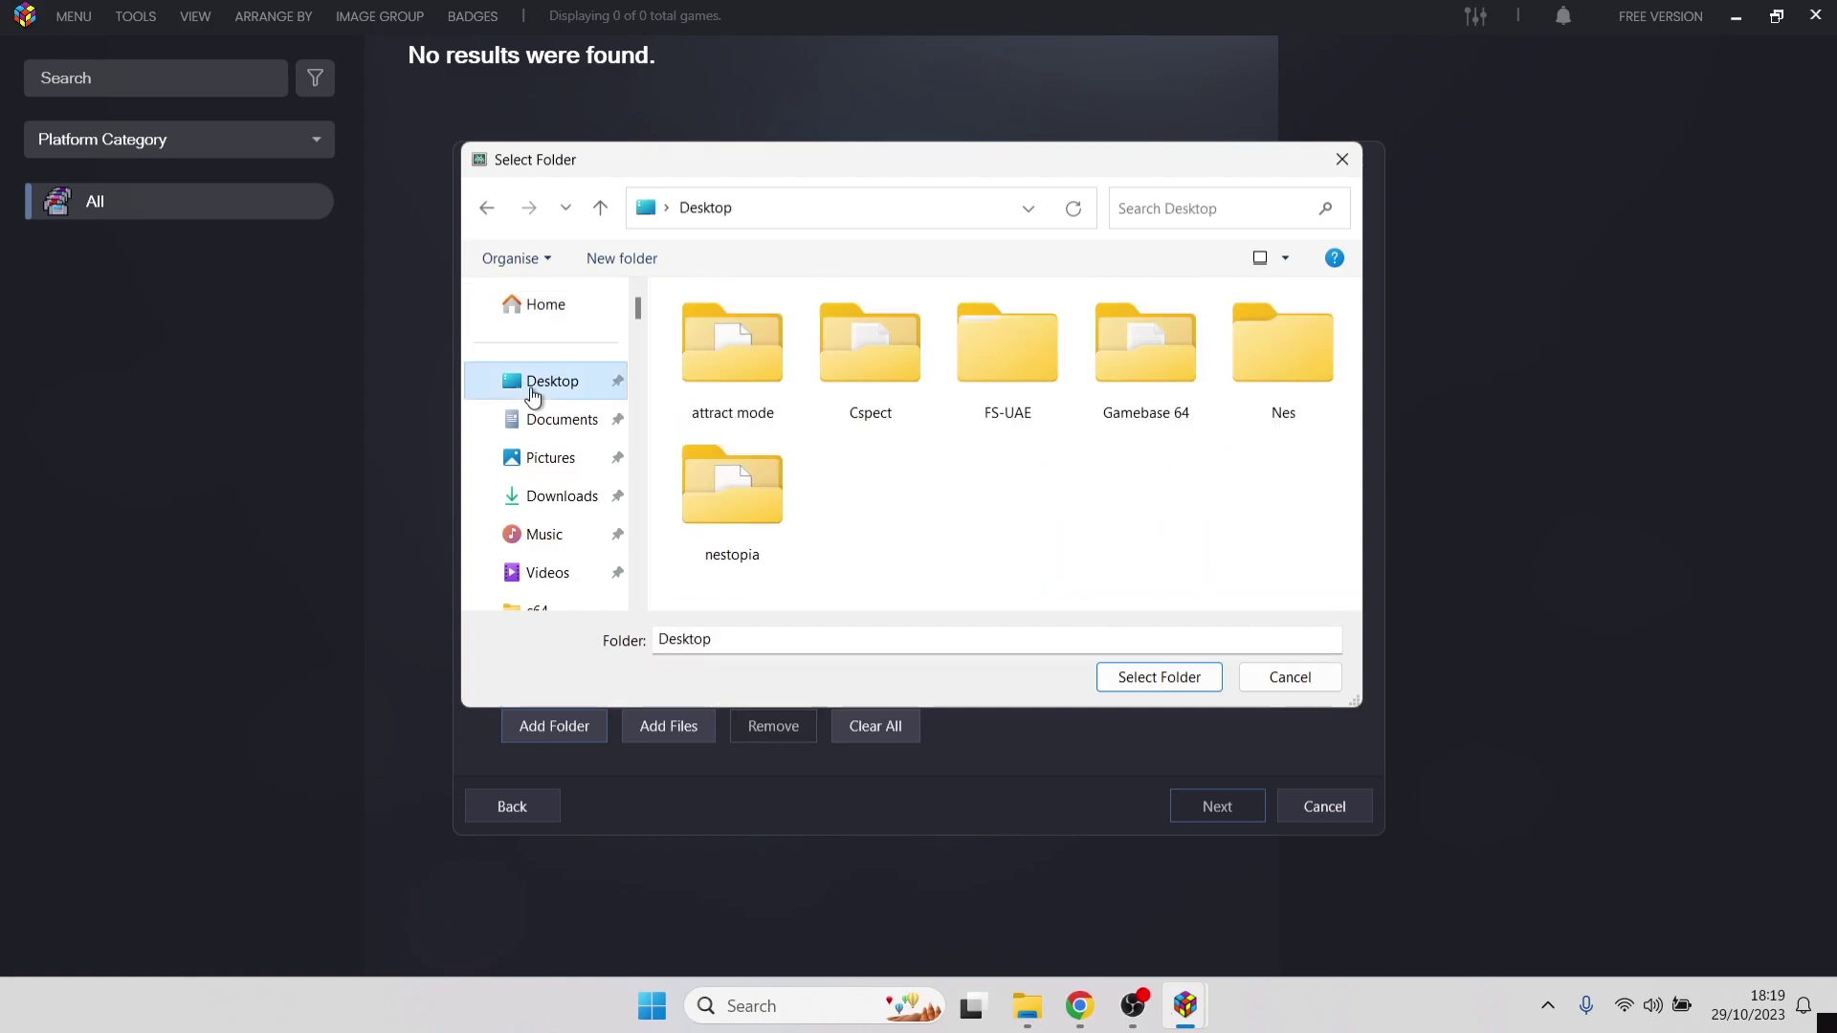
double_click(1269, 348)
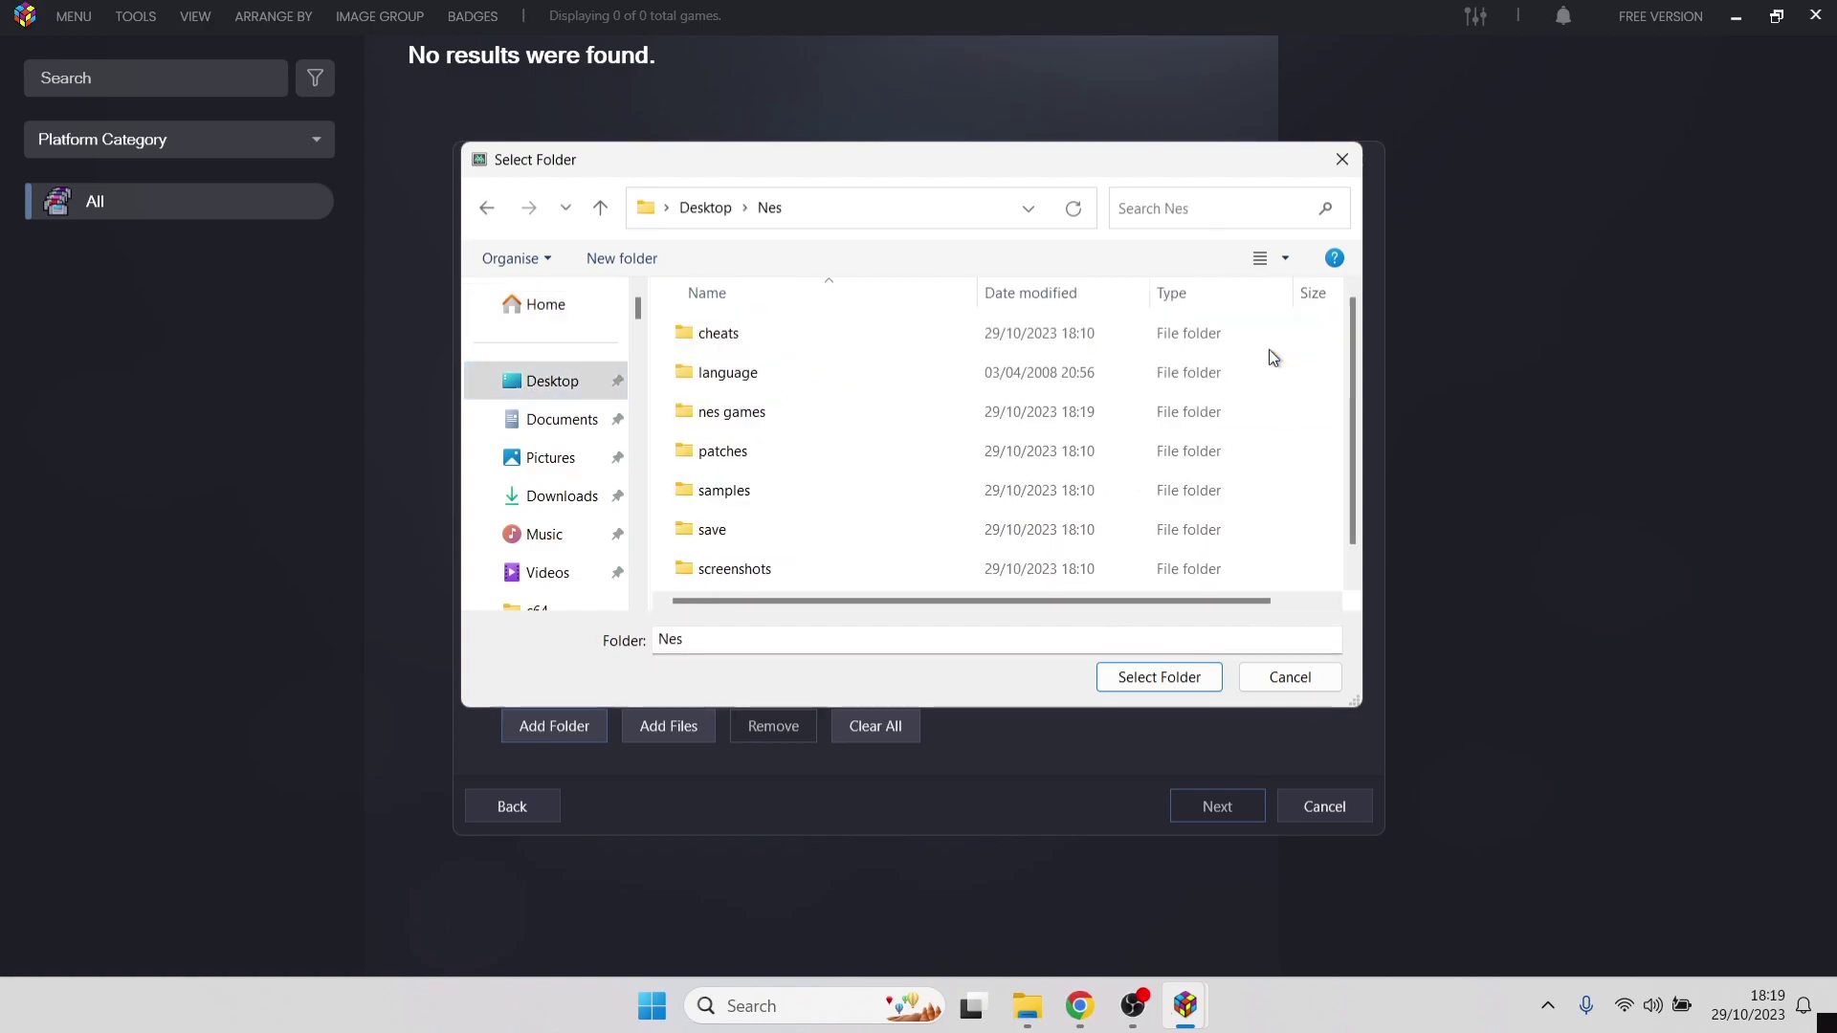
left_click(739, 413)
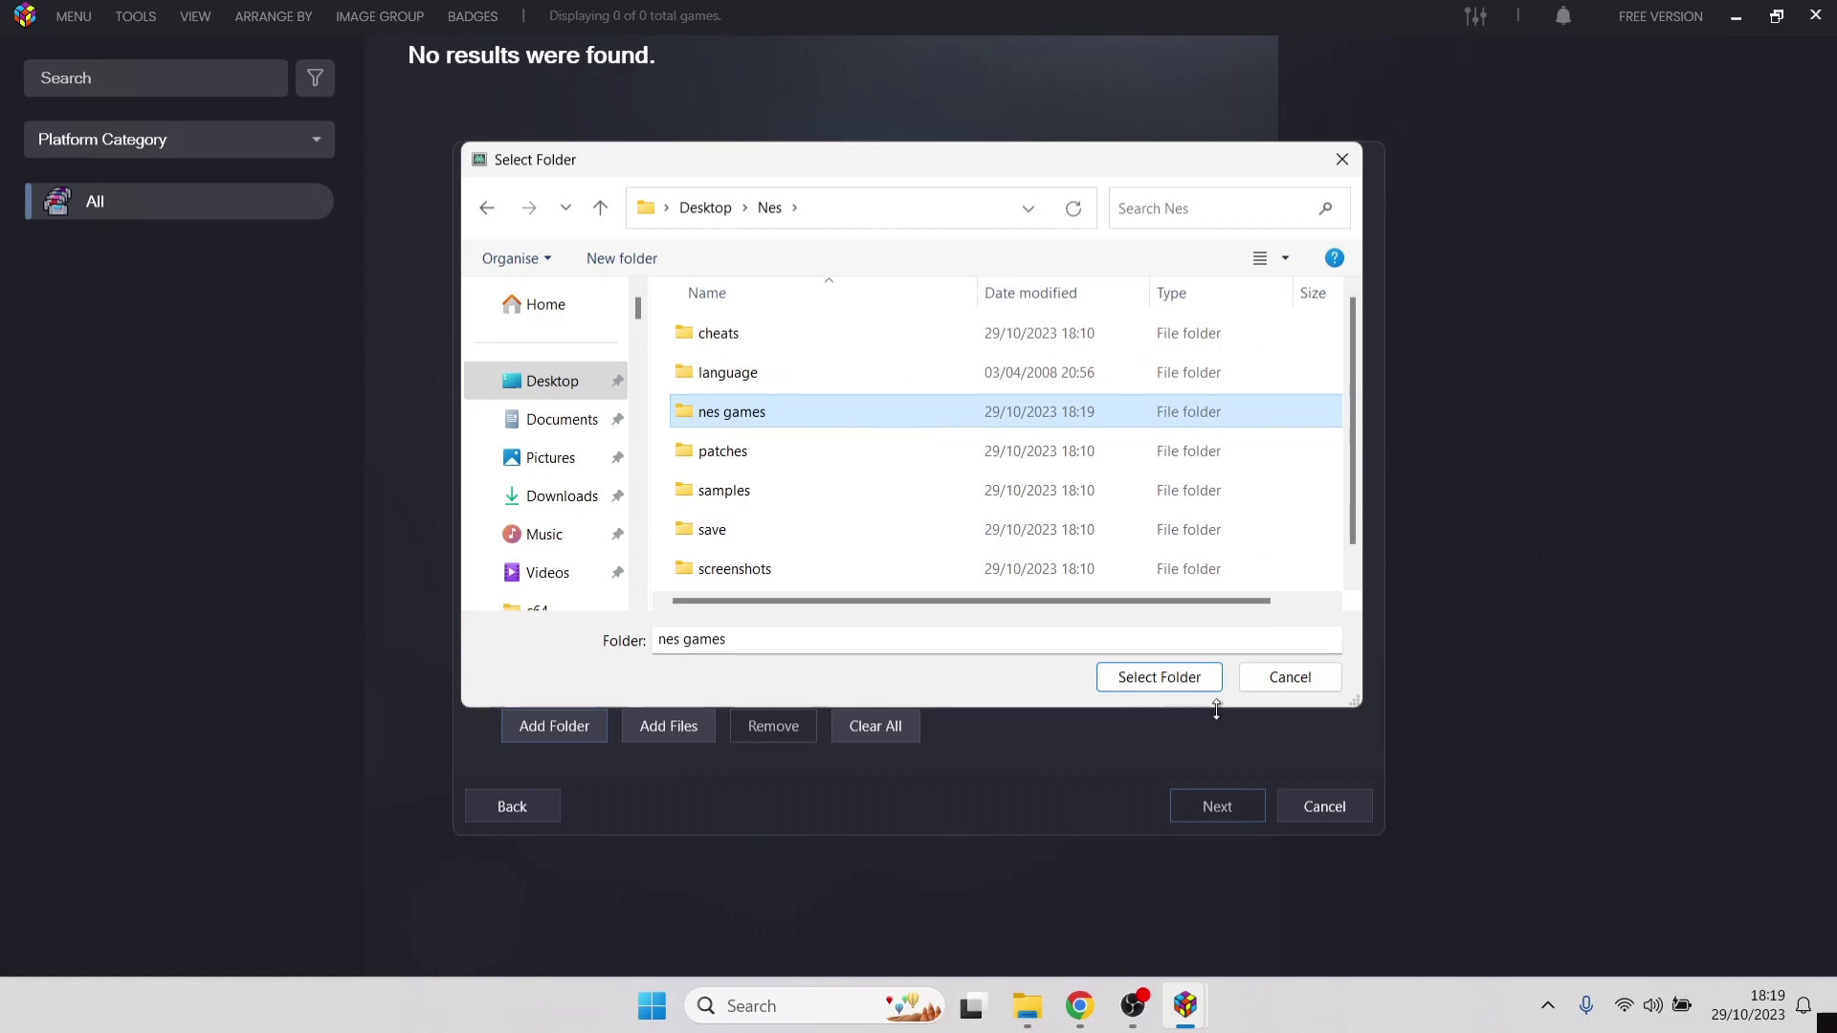
left_click(1188, 679)
left_click(1234, 811)
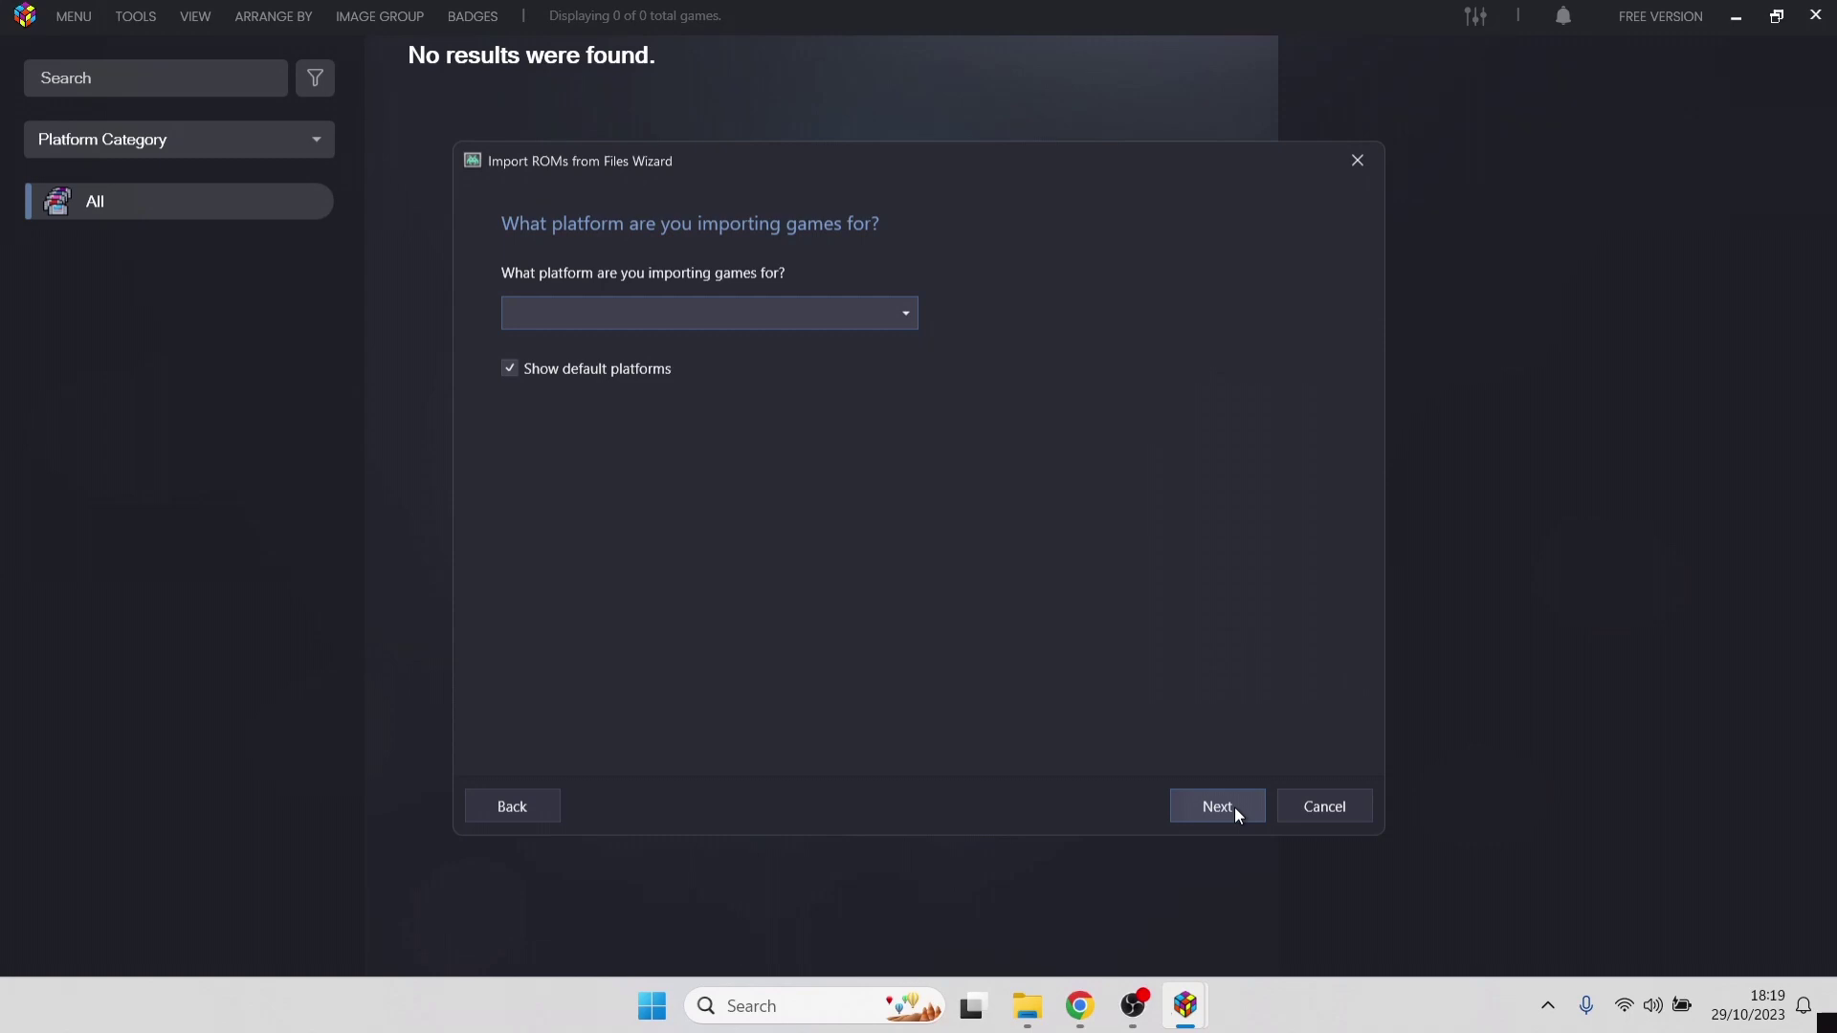
Step: Choose Nintendo Entertainment System as the import platform and continue
left_click(908, 321)
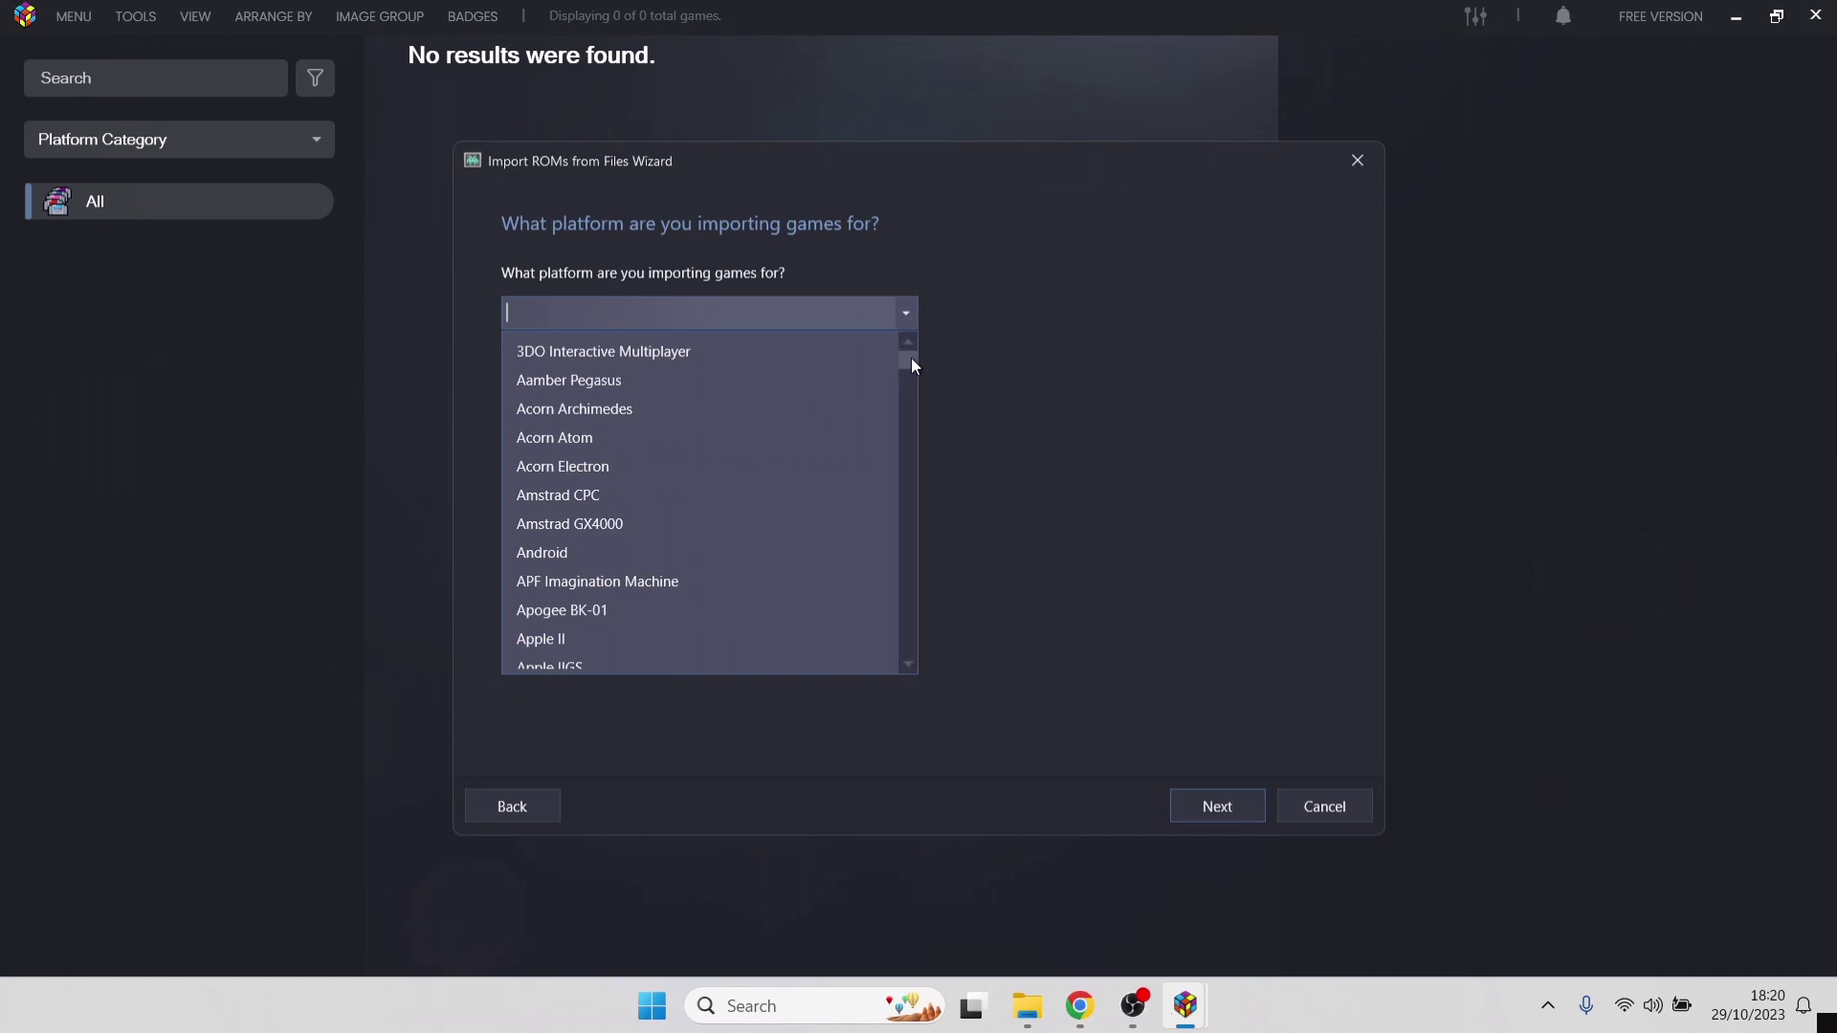
left_click_drag(911, 358, 933, 494)
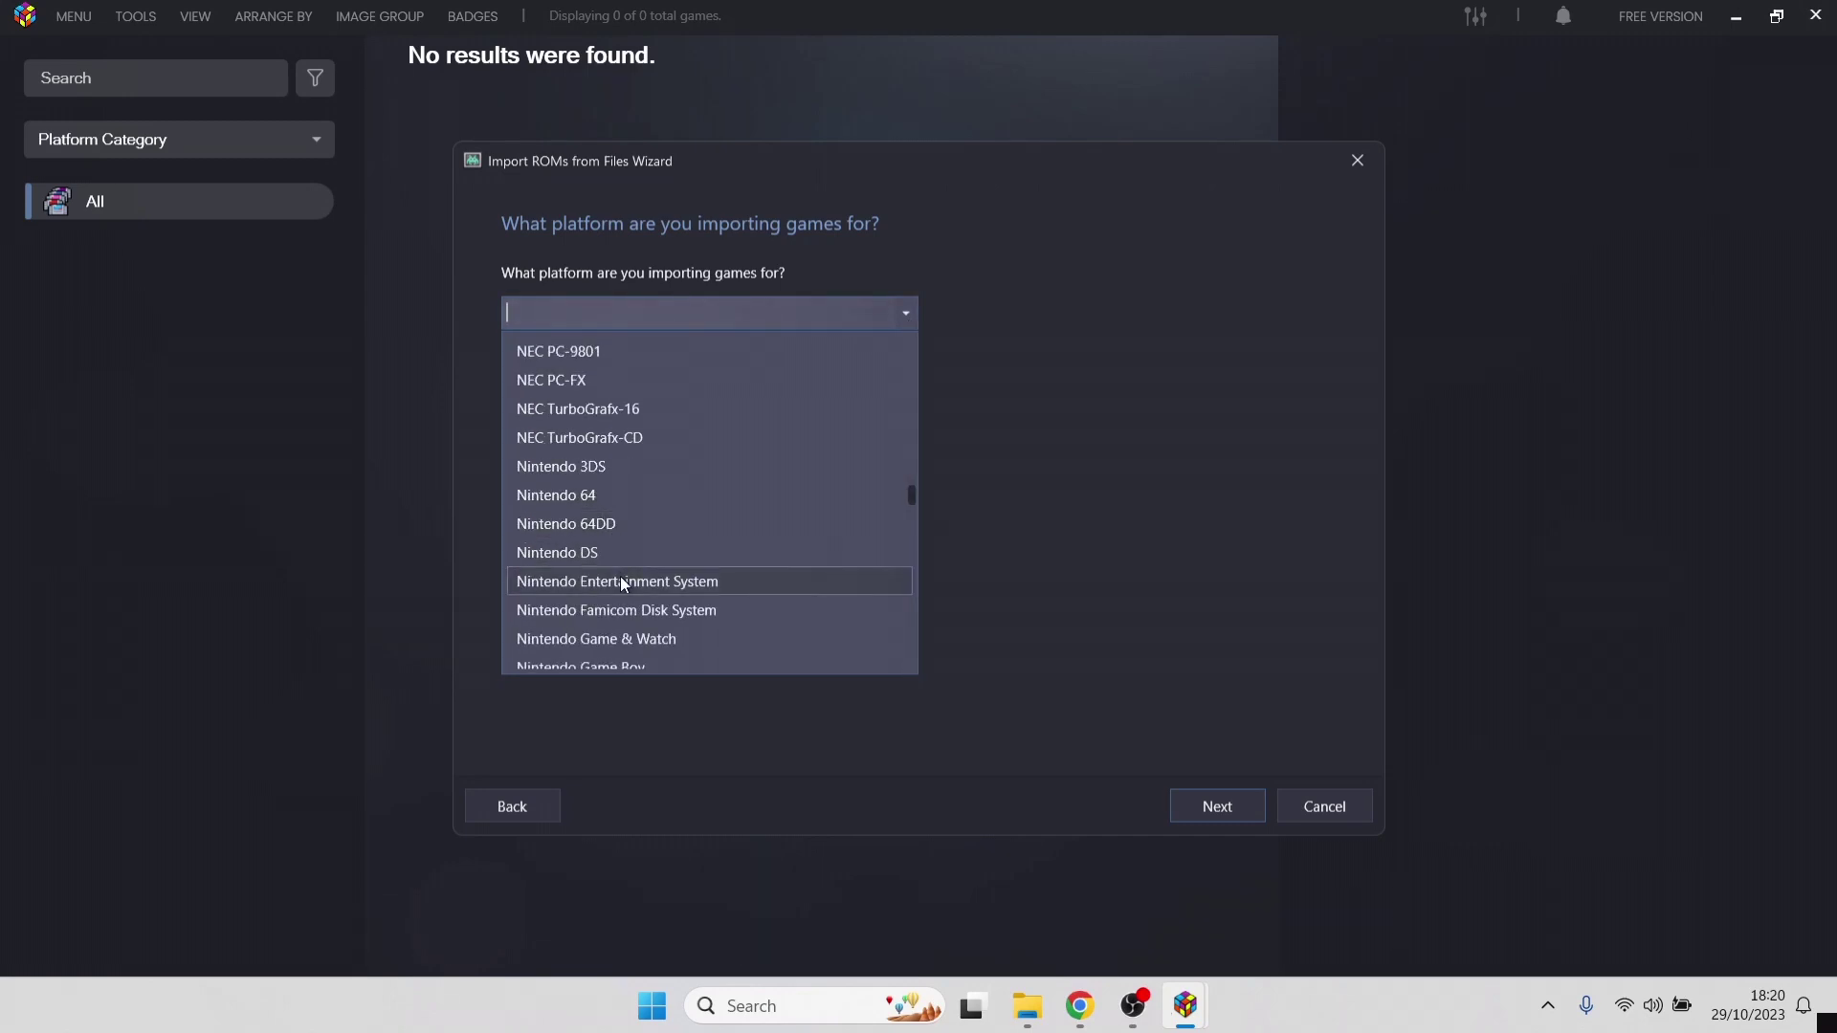
left_click(685, 584)
left_click(1224, 815)
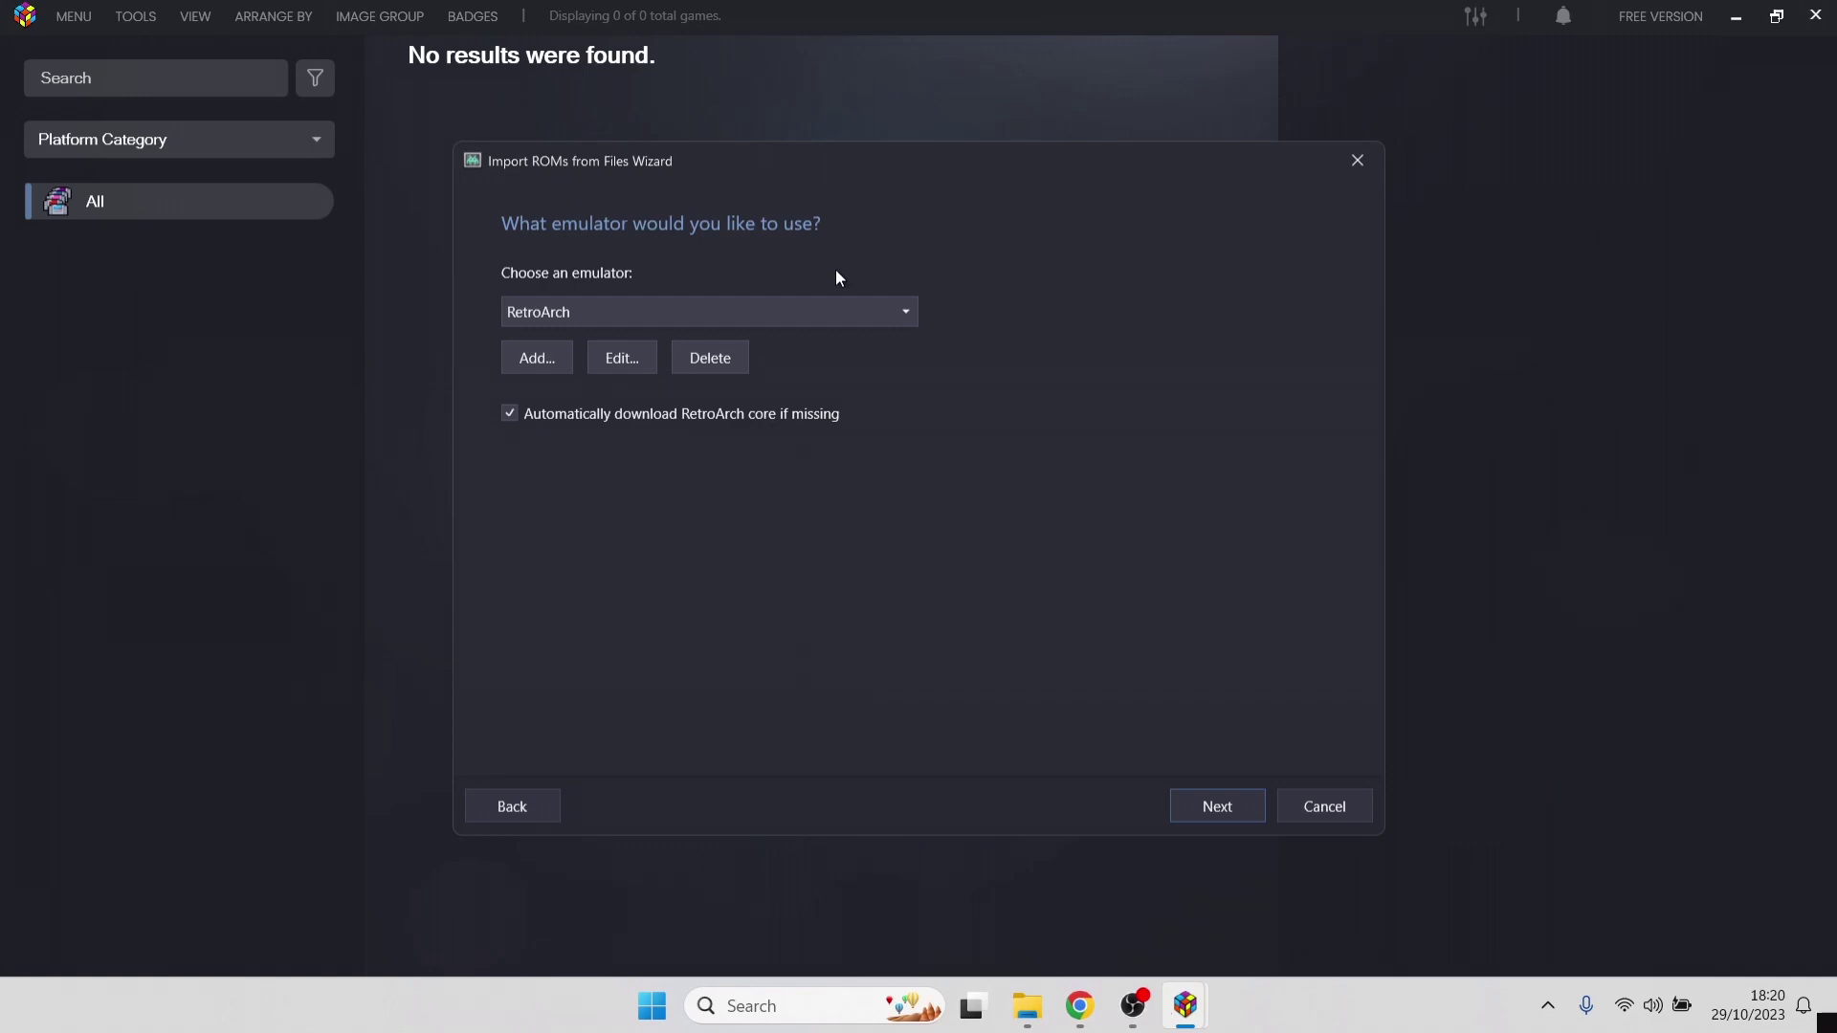
Step: Add a Nestopia emulator whose application path is Desktop\Nes\nestopia.exe
left_click(533, 359)
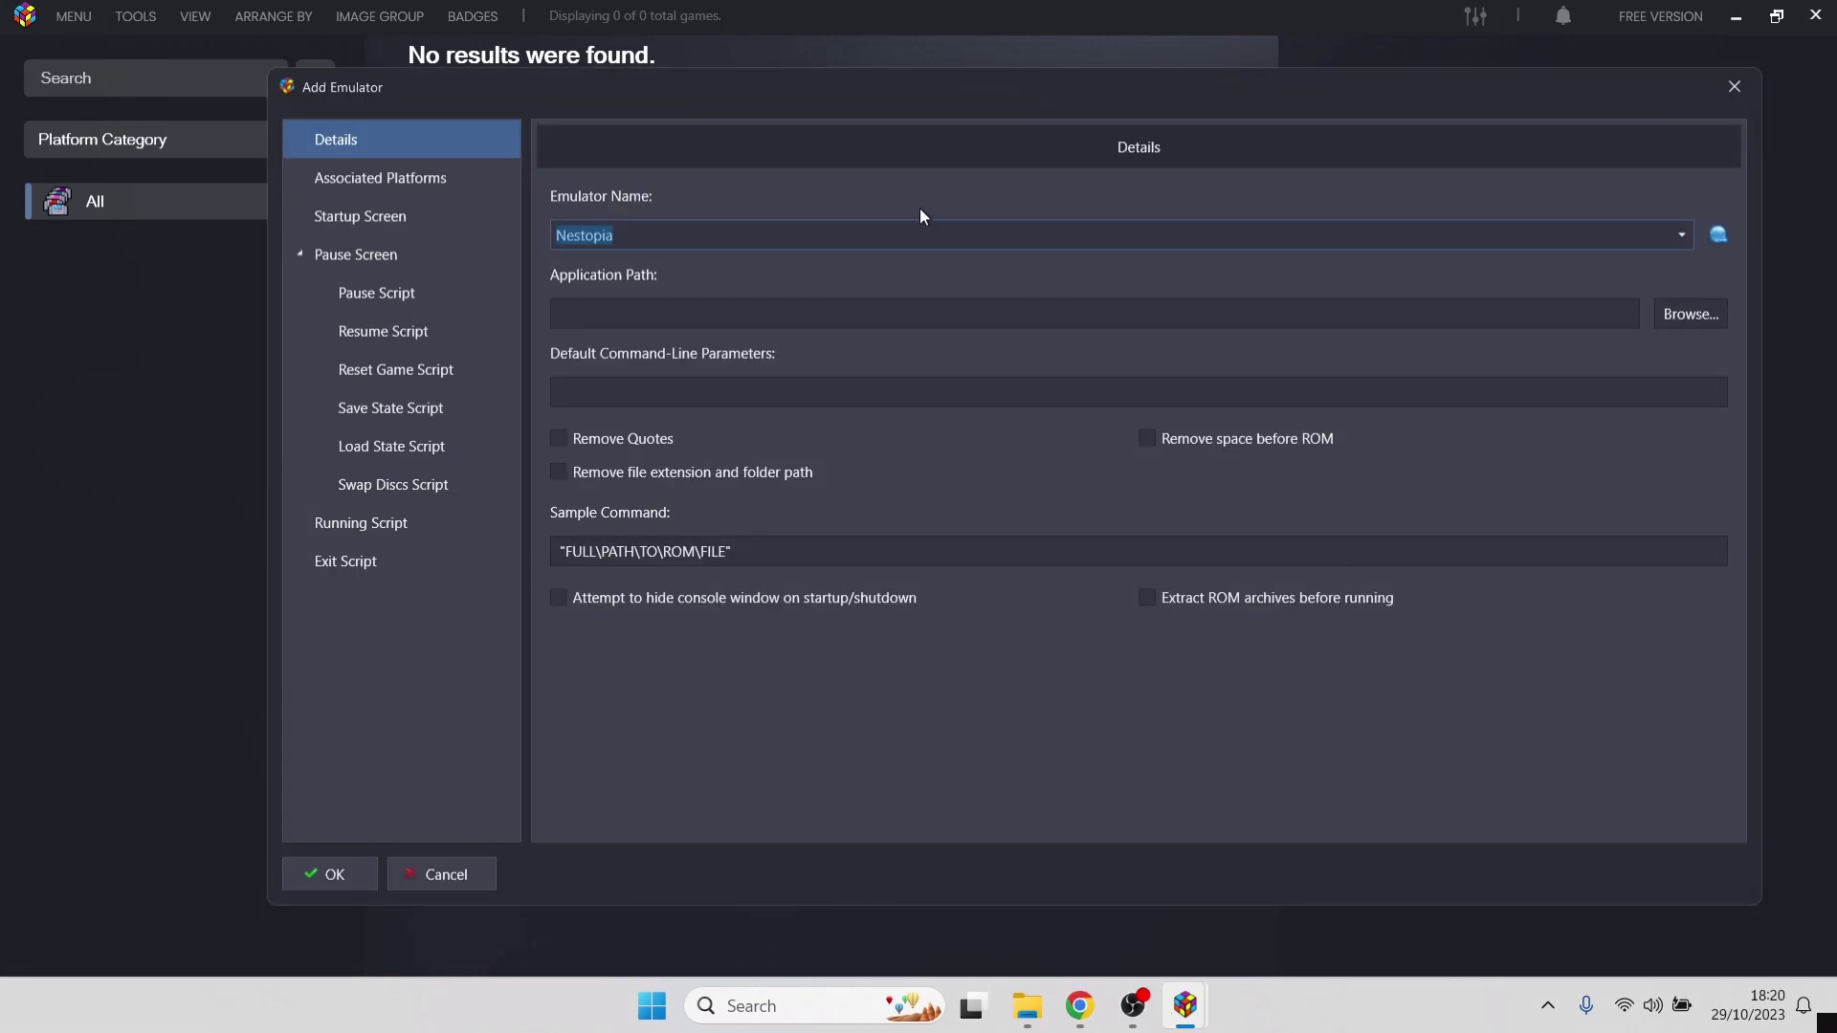
left_click(1685, 320)
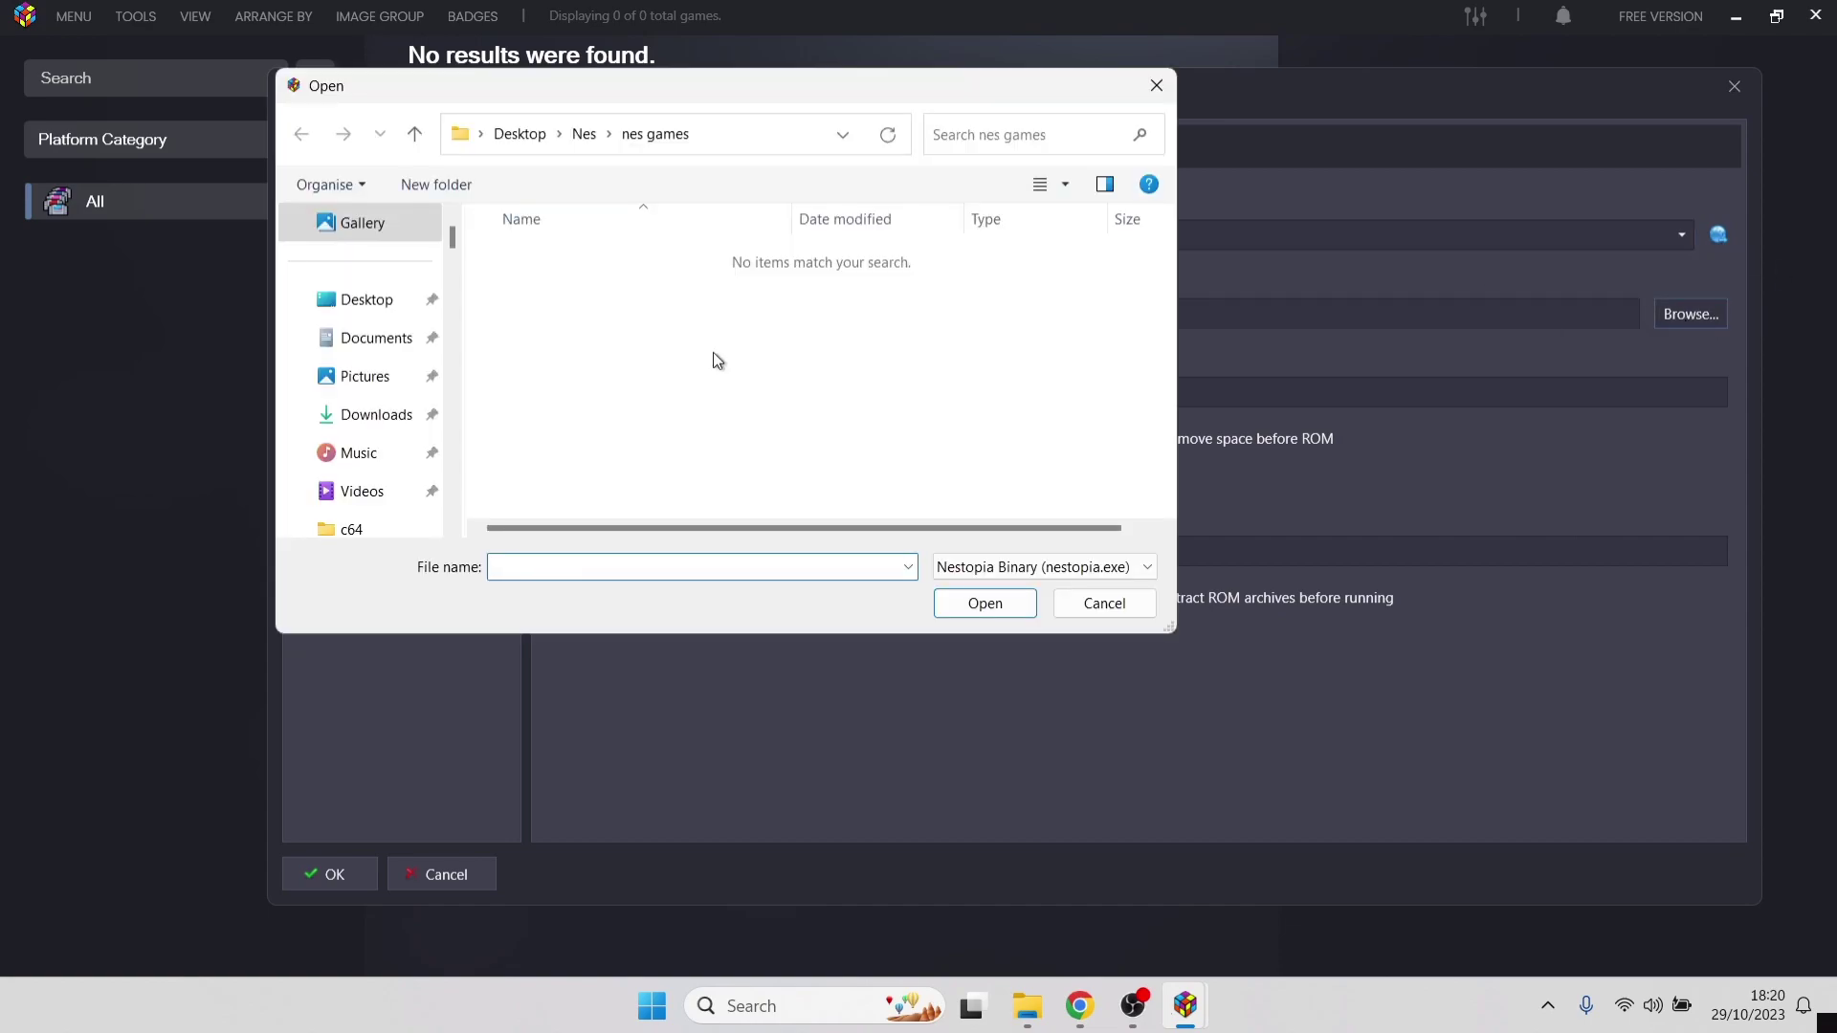
left_click(364, 299)
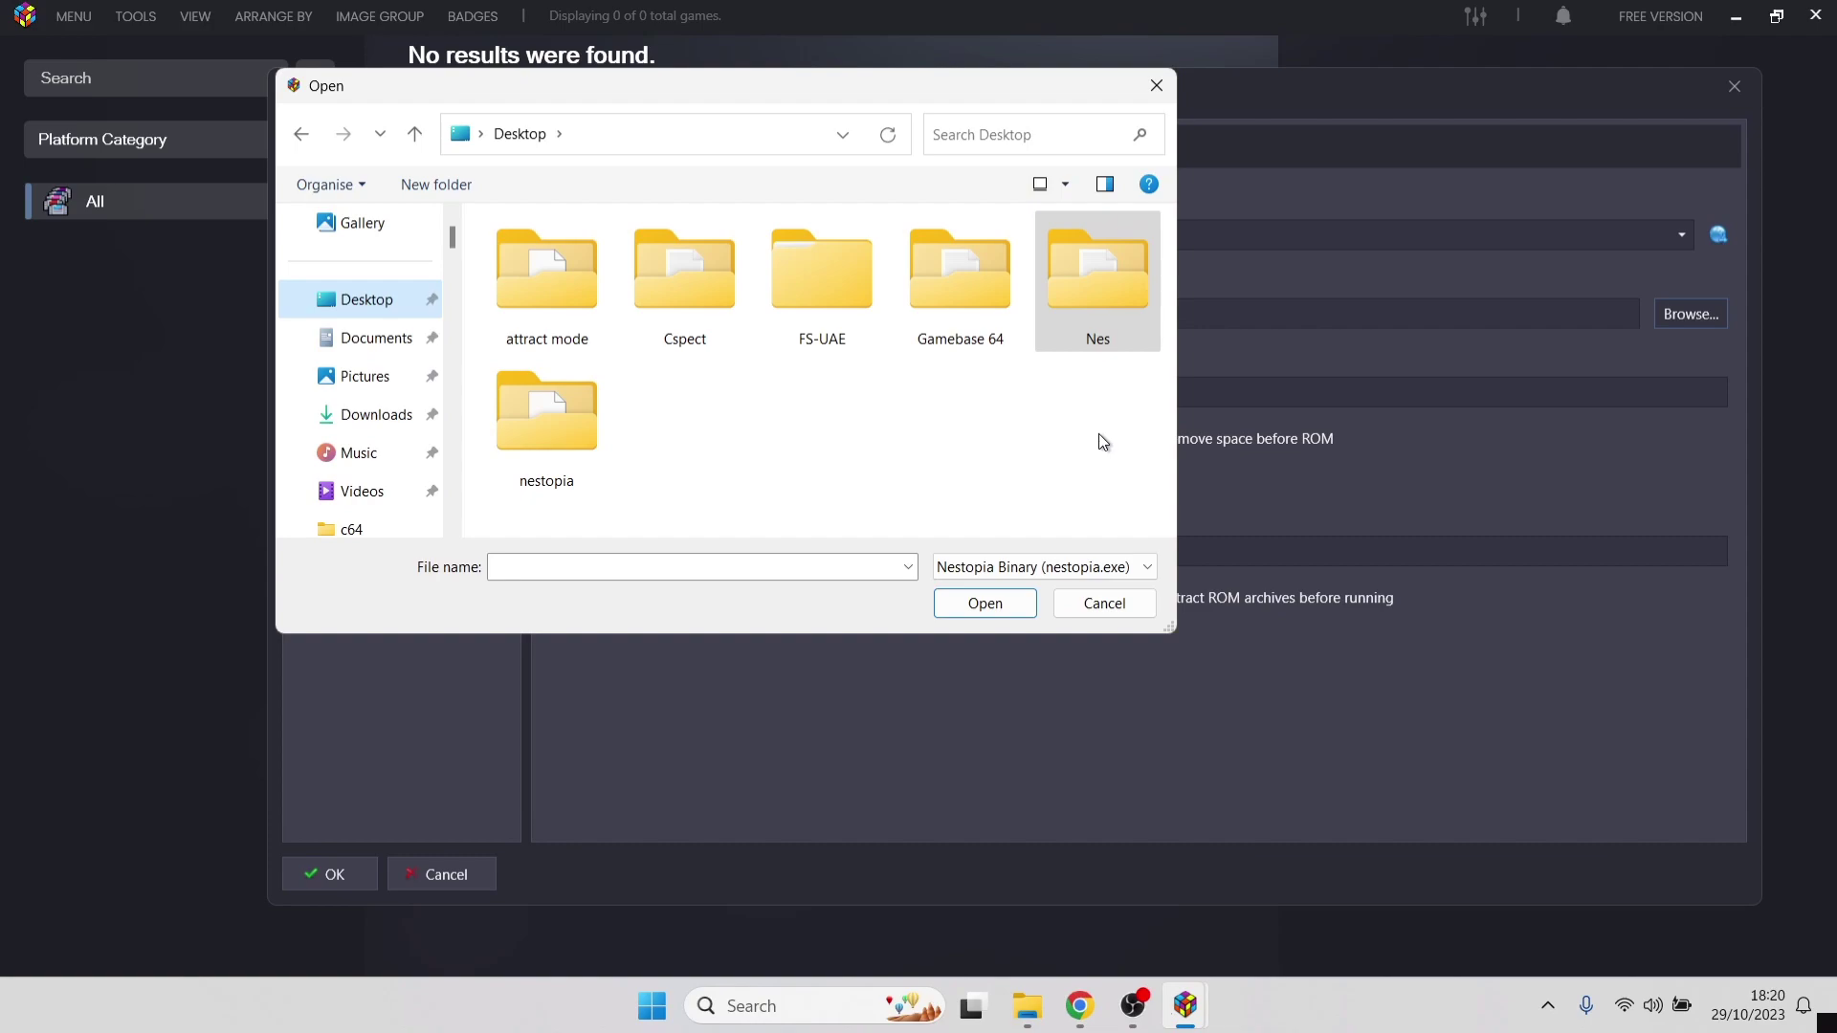
left_click(1095, 277)
double_click(1095, 278)
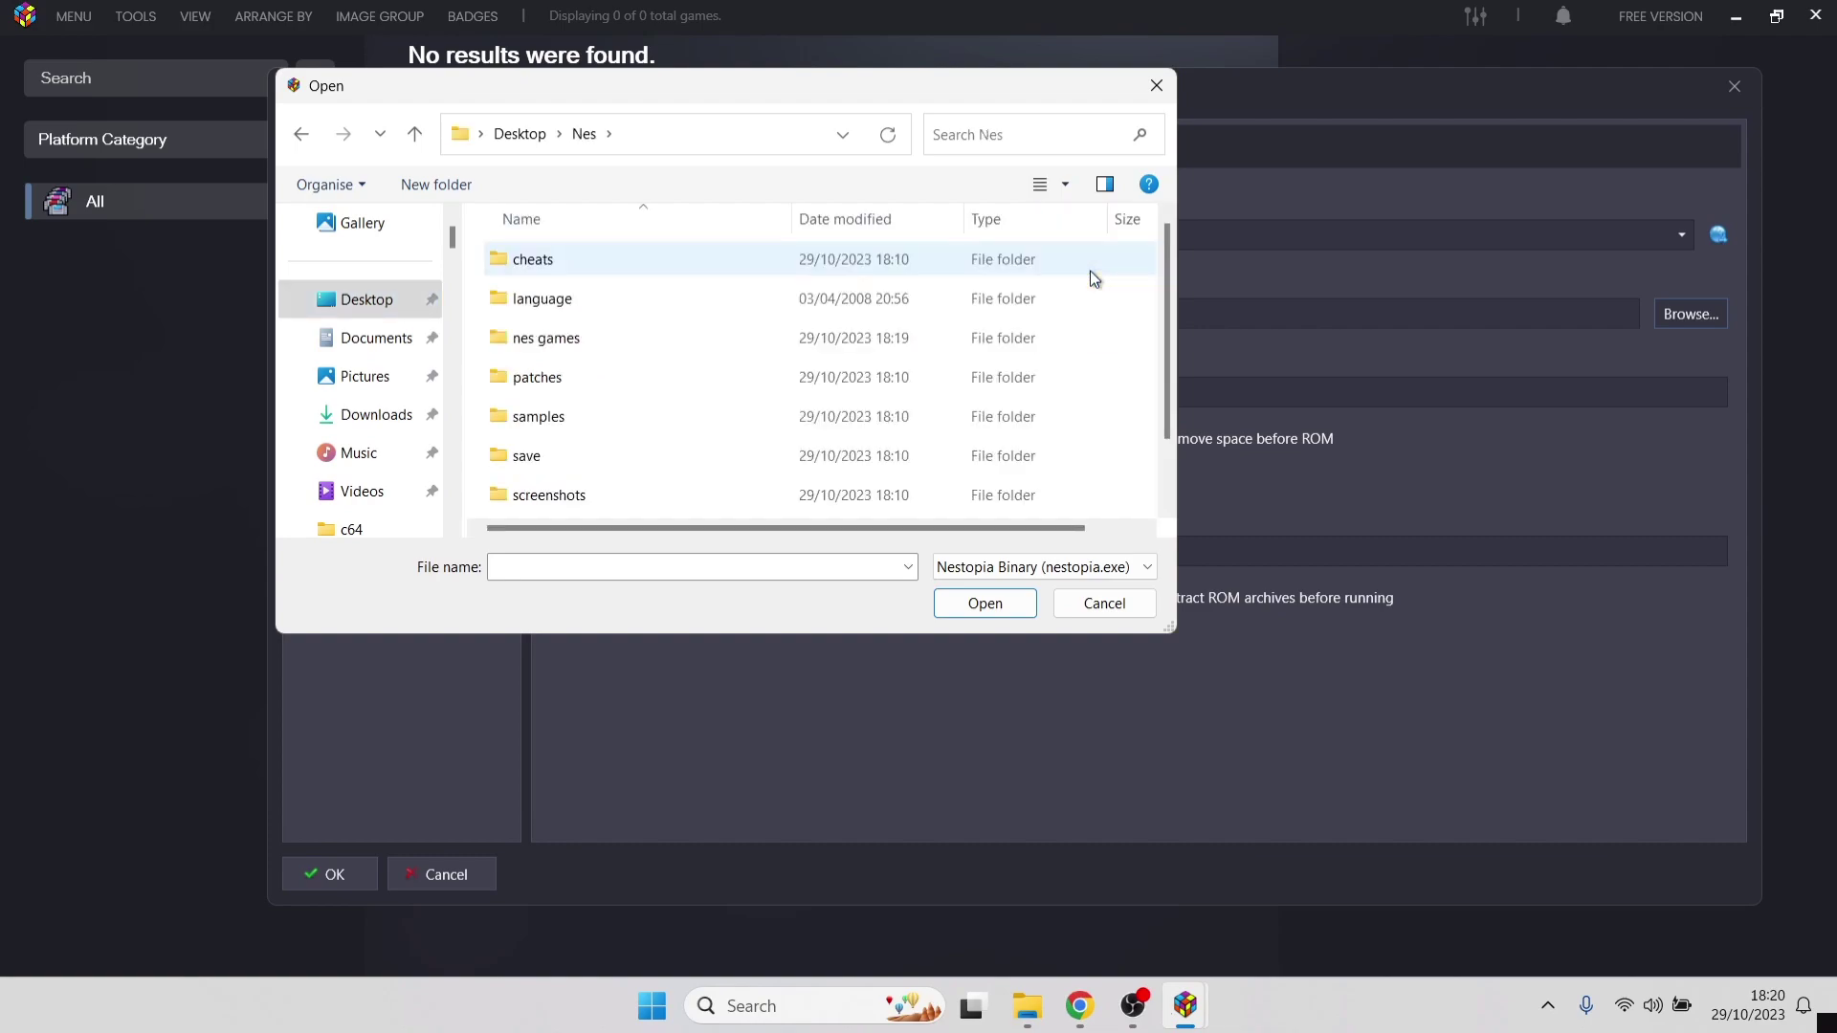
scroll(1169, 346, "down", 1)
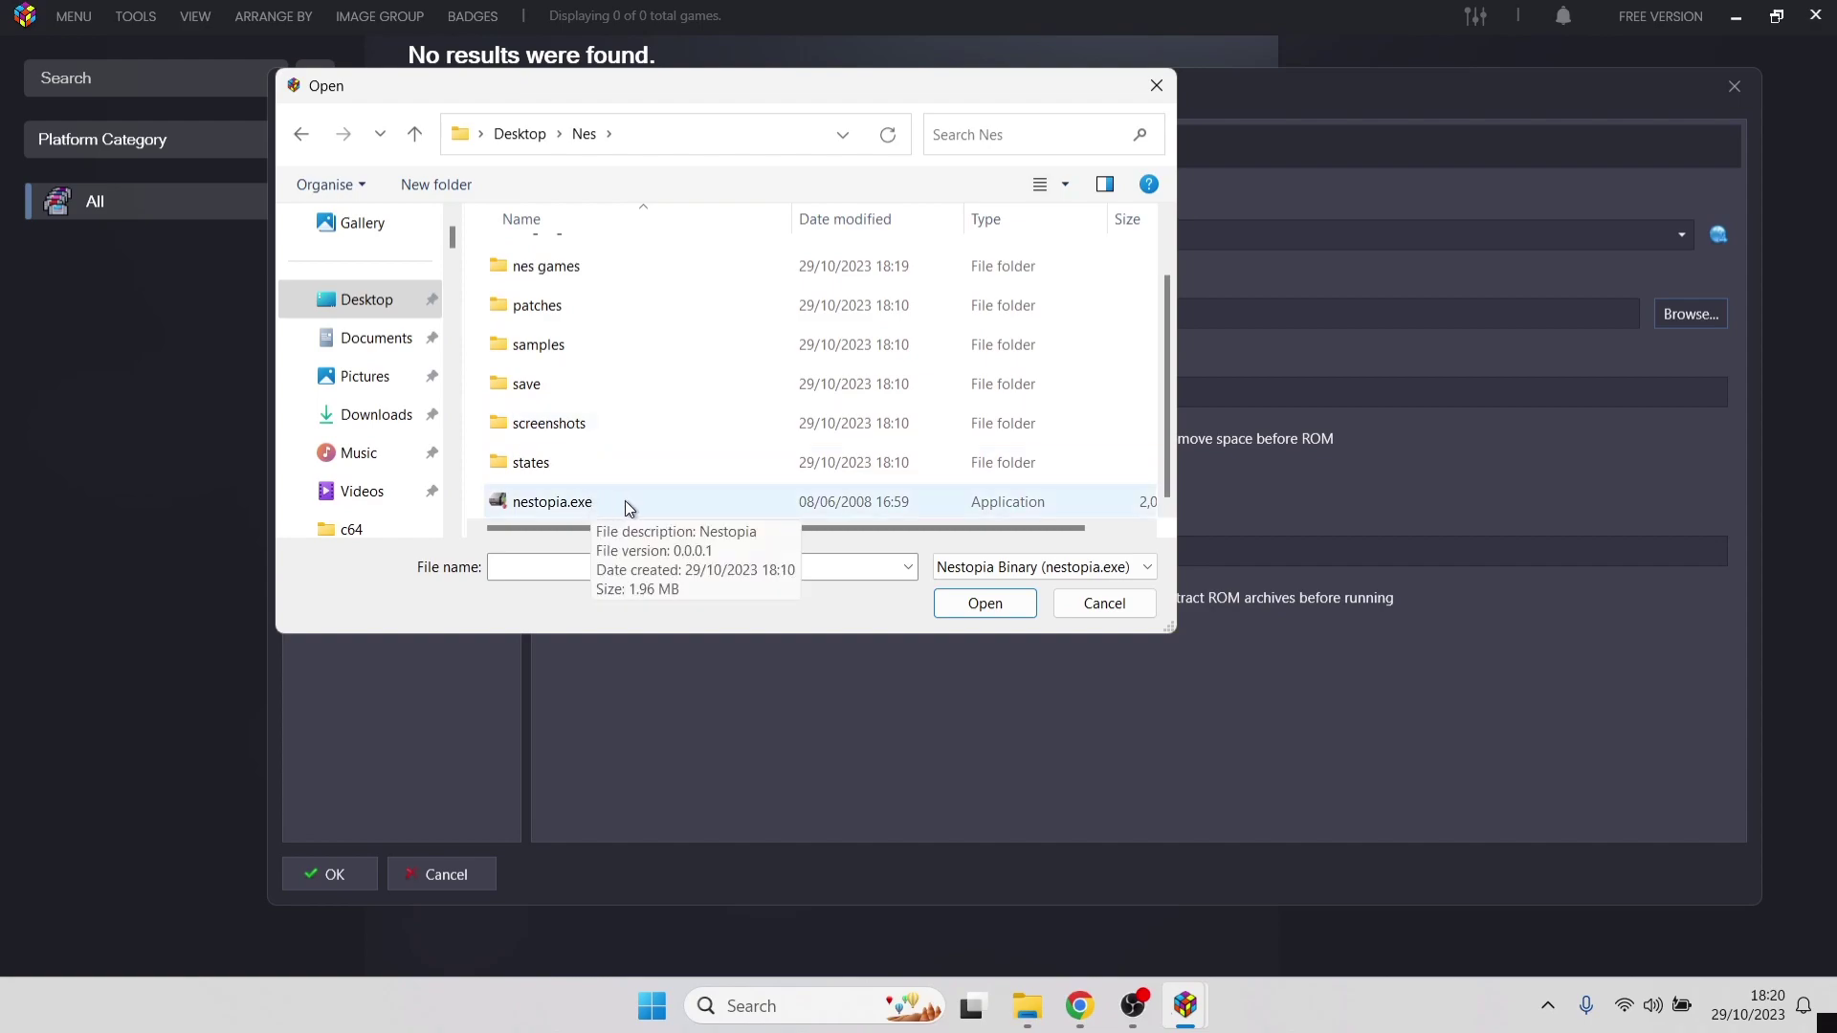
double_click(669, 511)
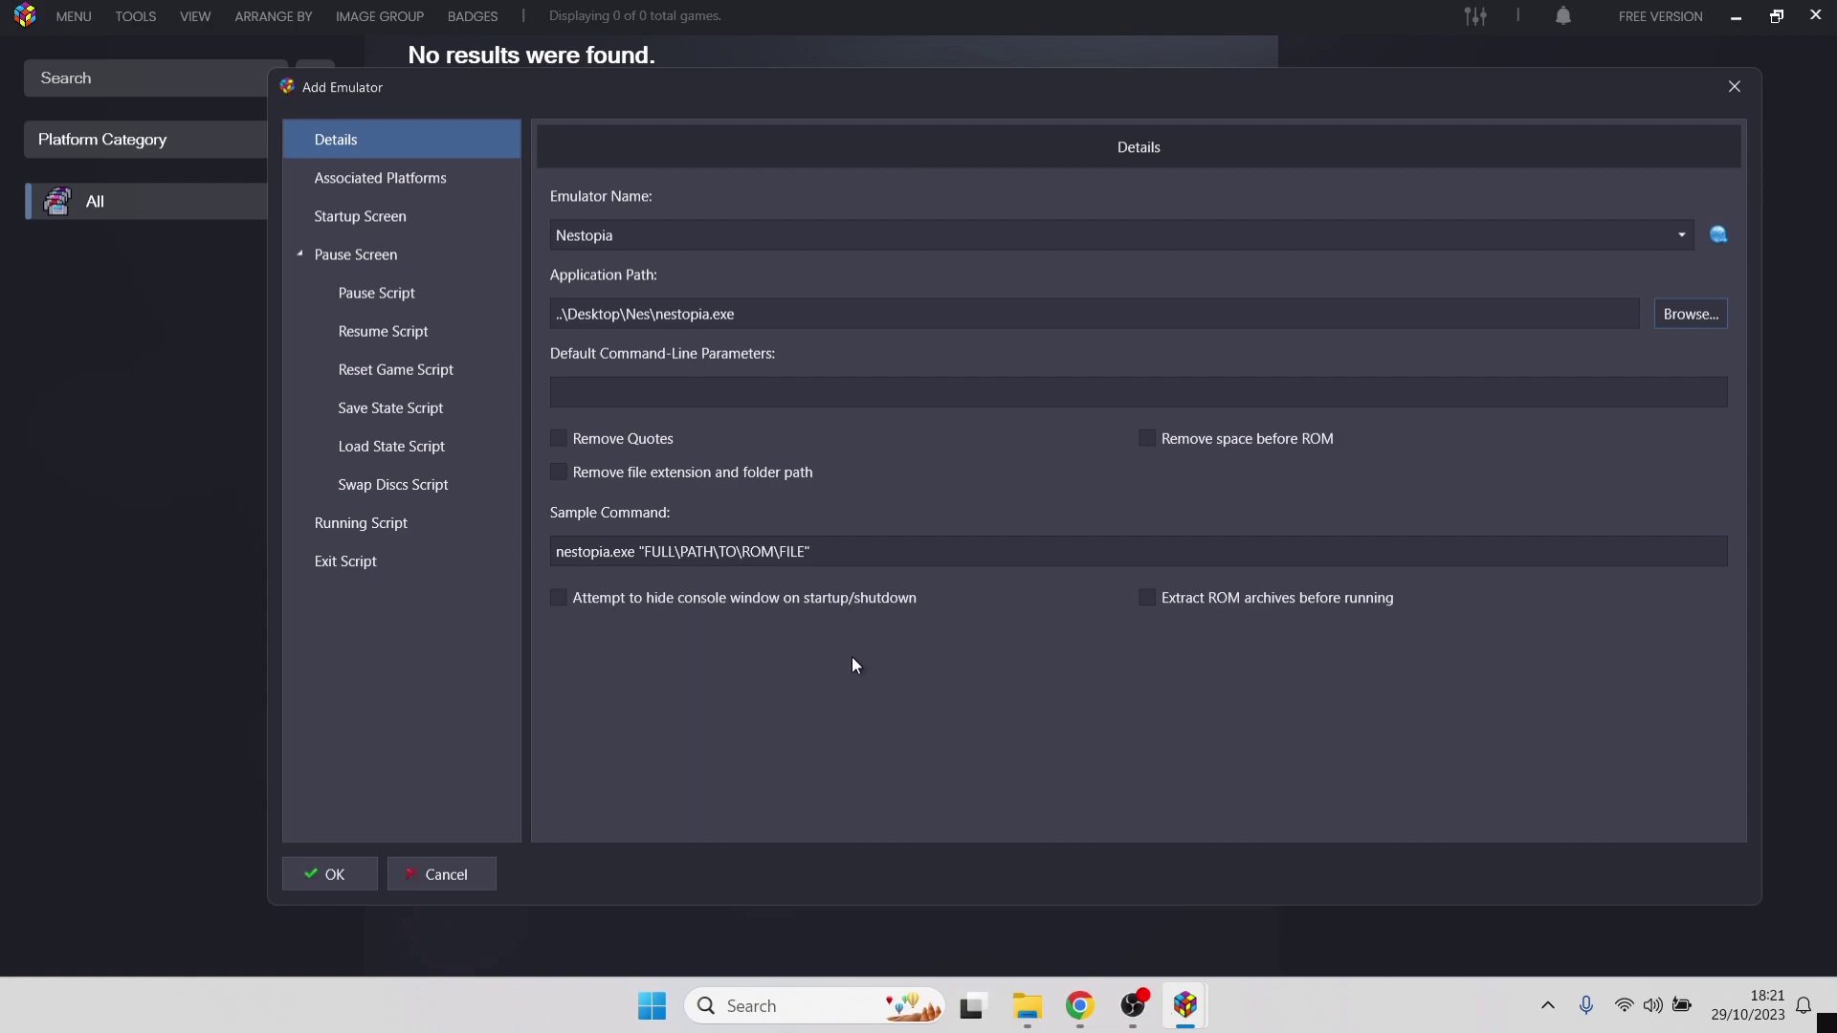
Step: Save the Nestopia emulator, keep ROMs in their current location, and leave metadata search enabled
left_click(330, 872)
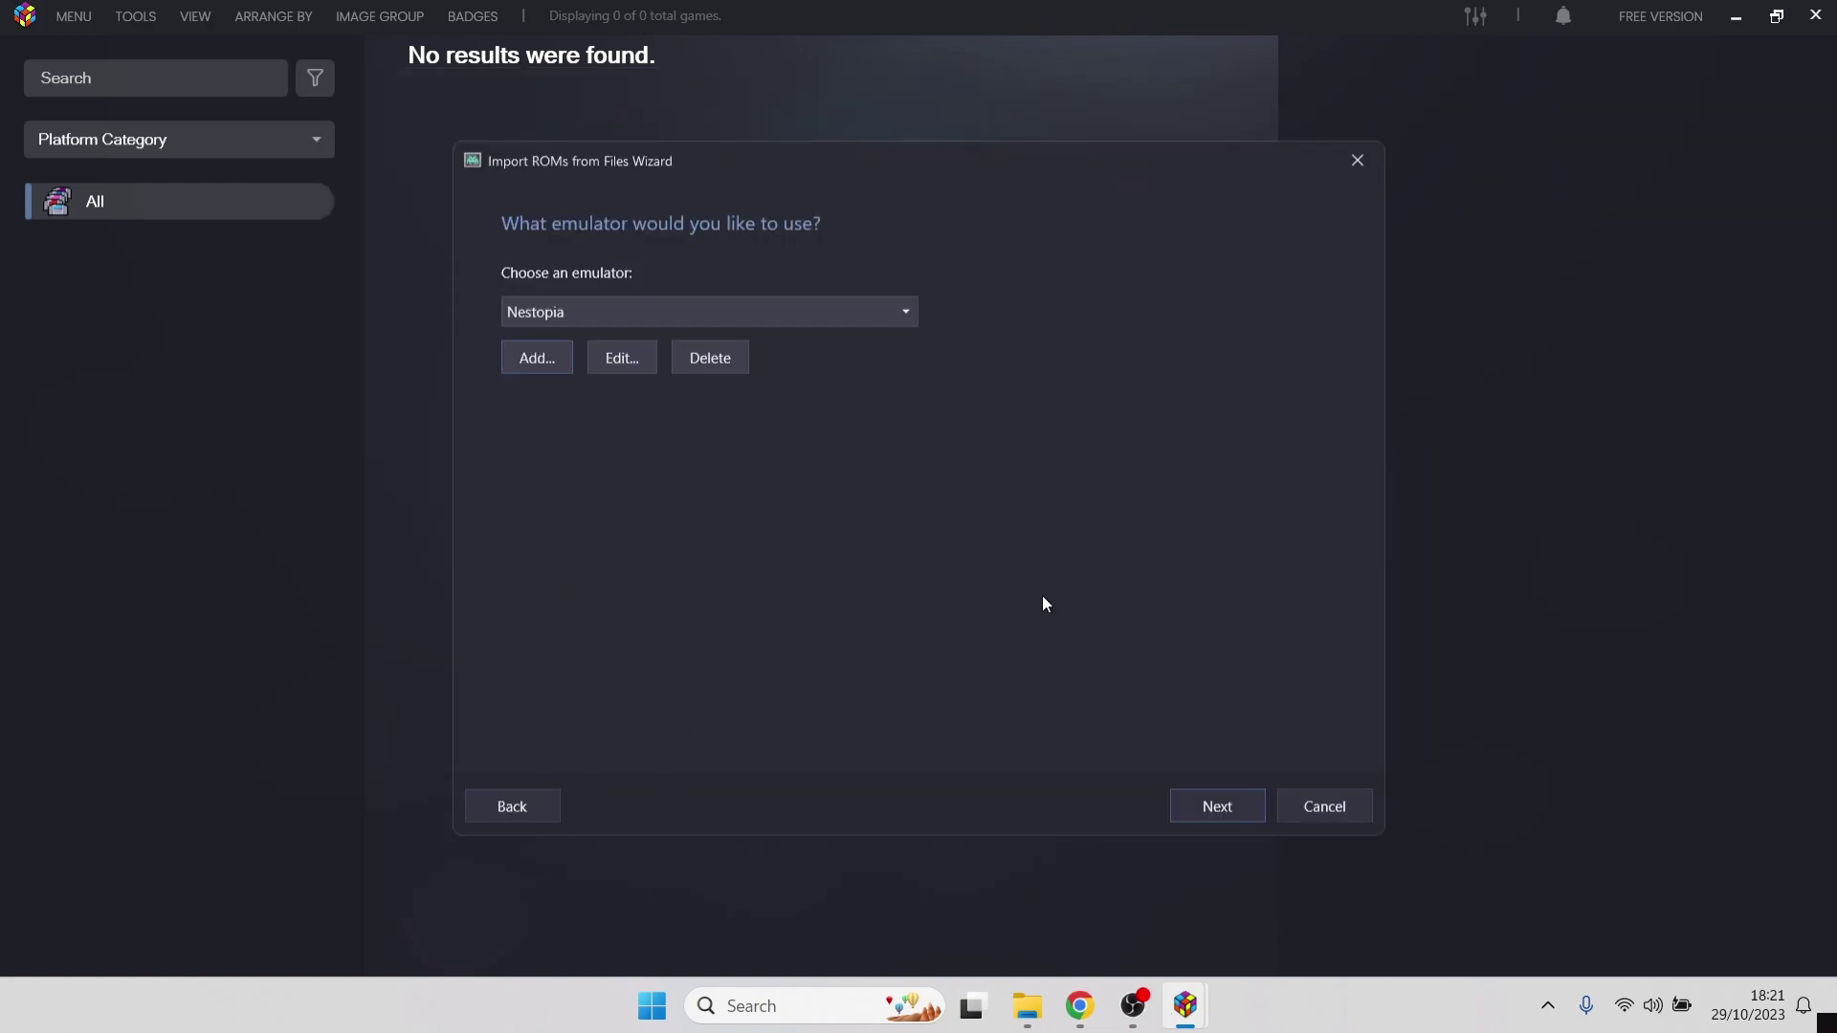
left_click(1229, 802)
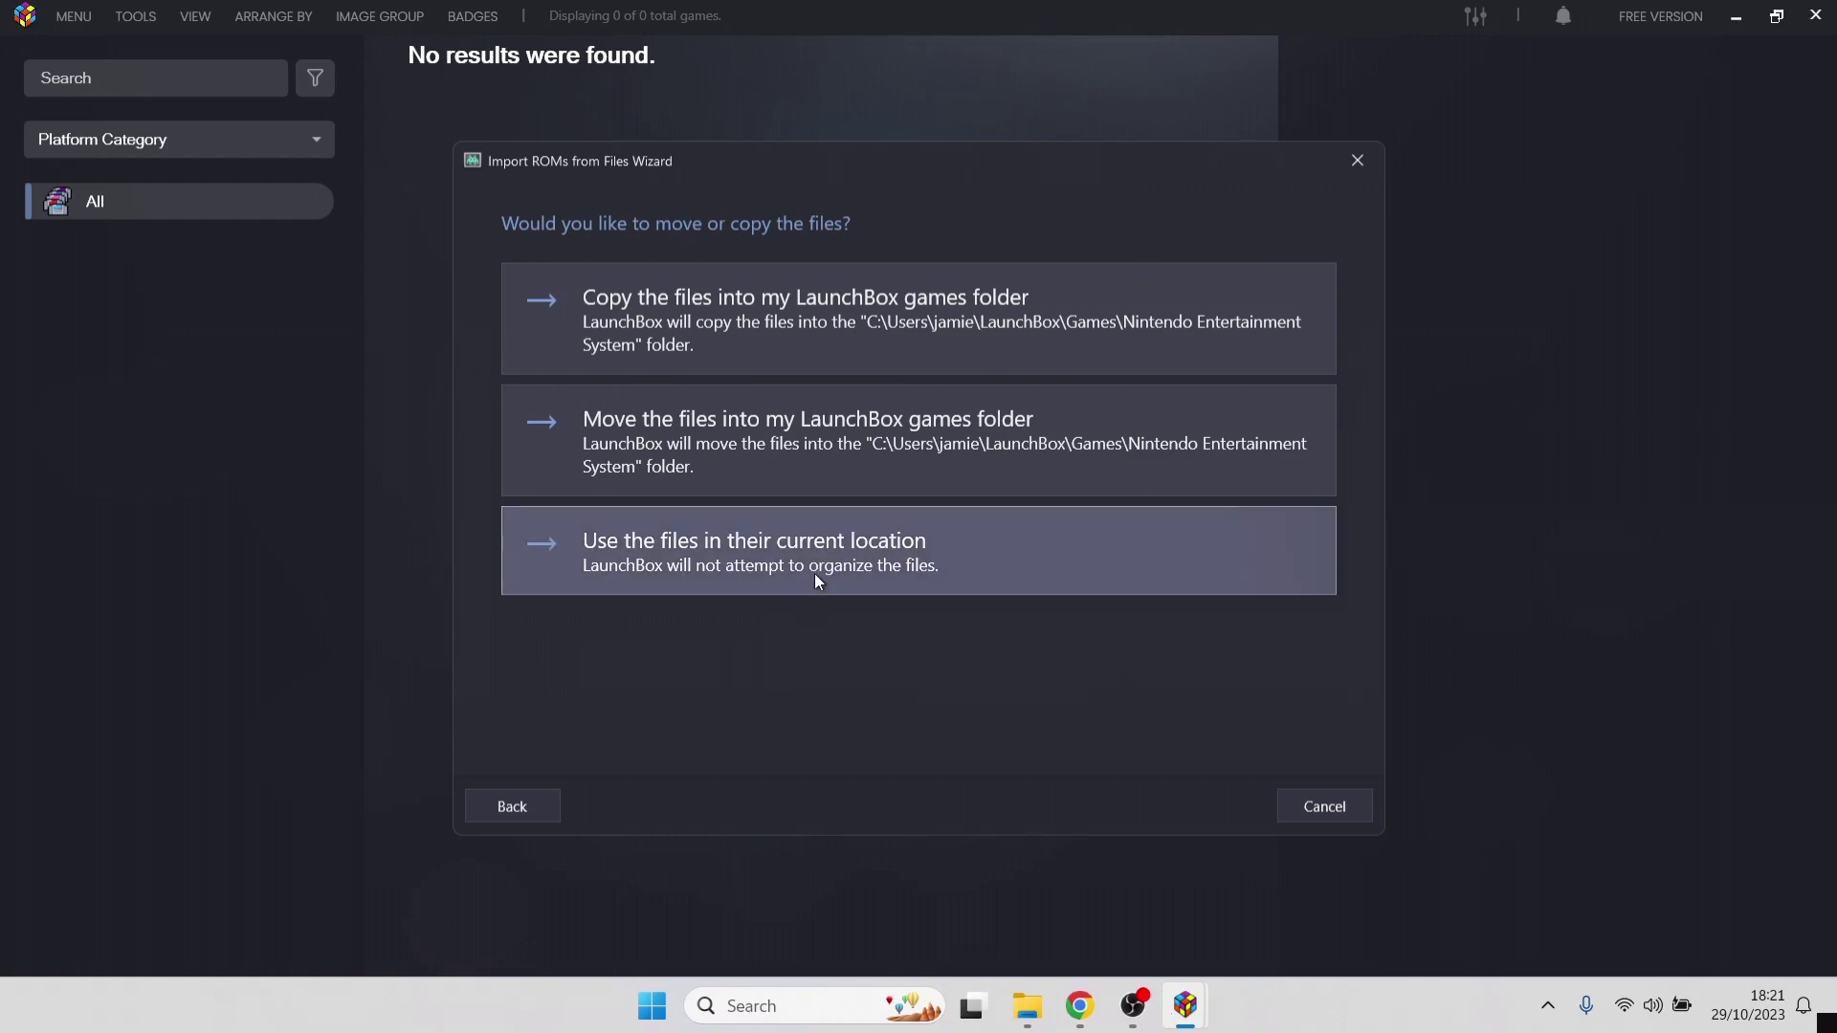
left_click(935, 563)
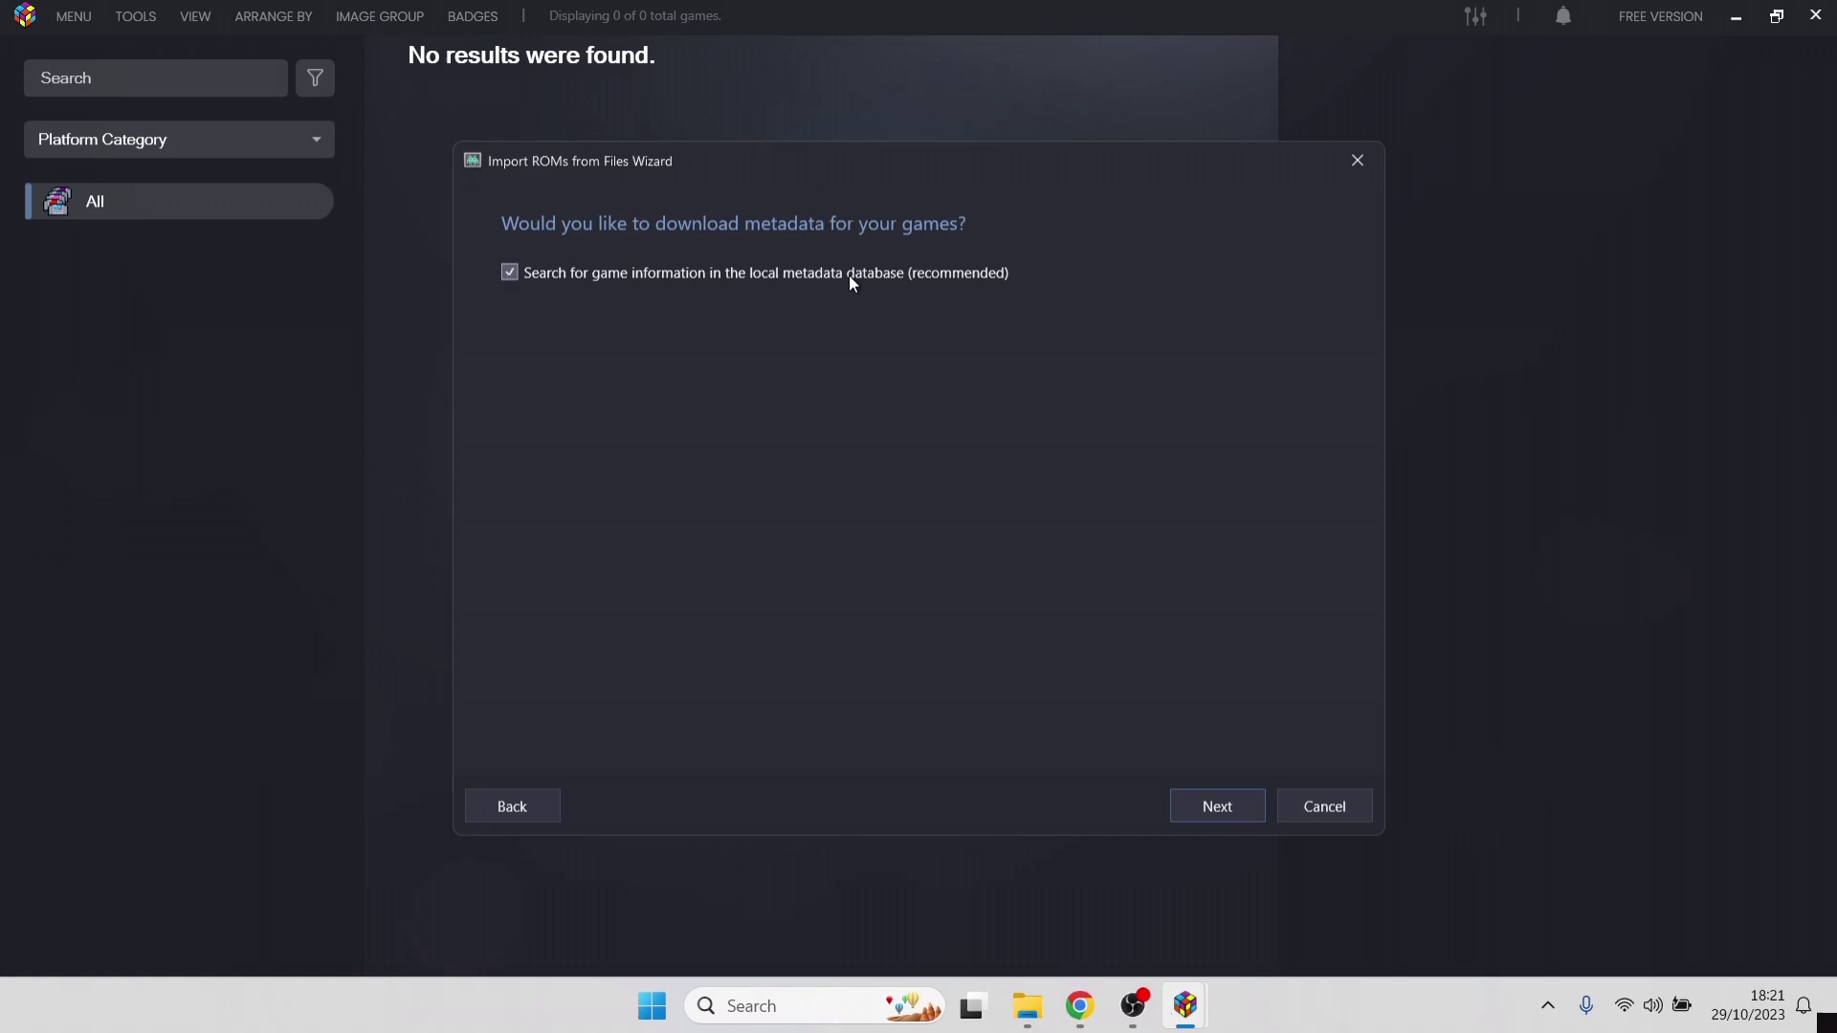
left_click(1209, 809)
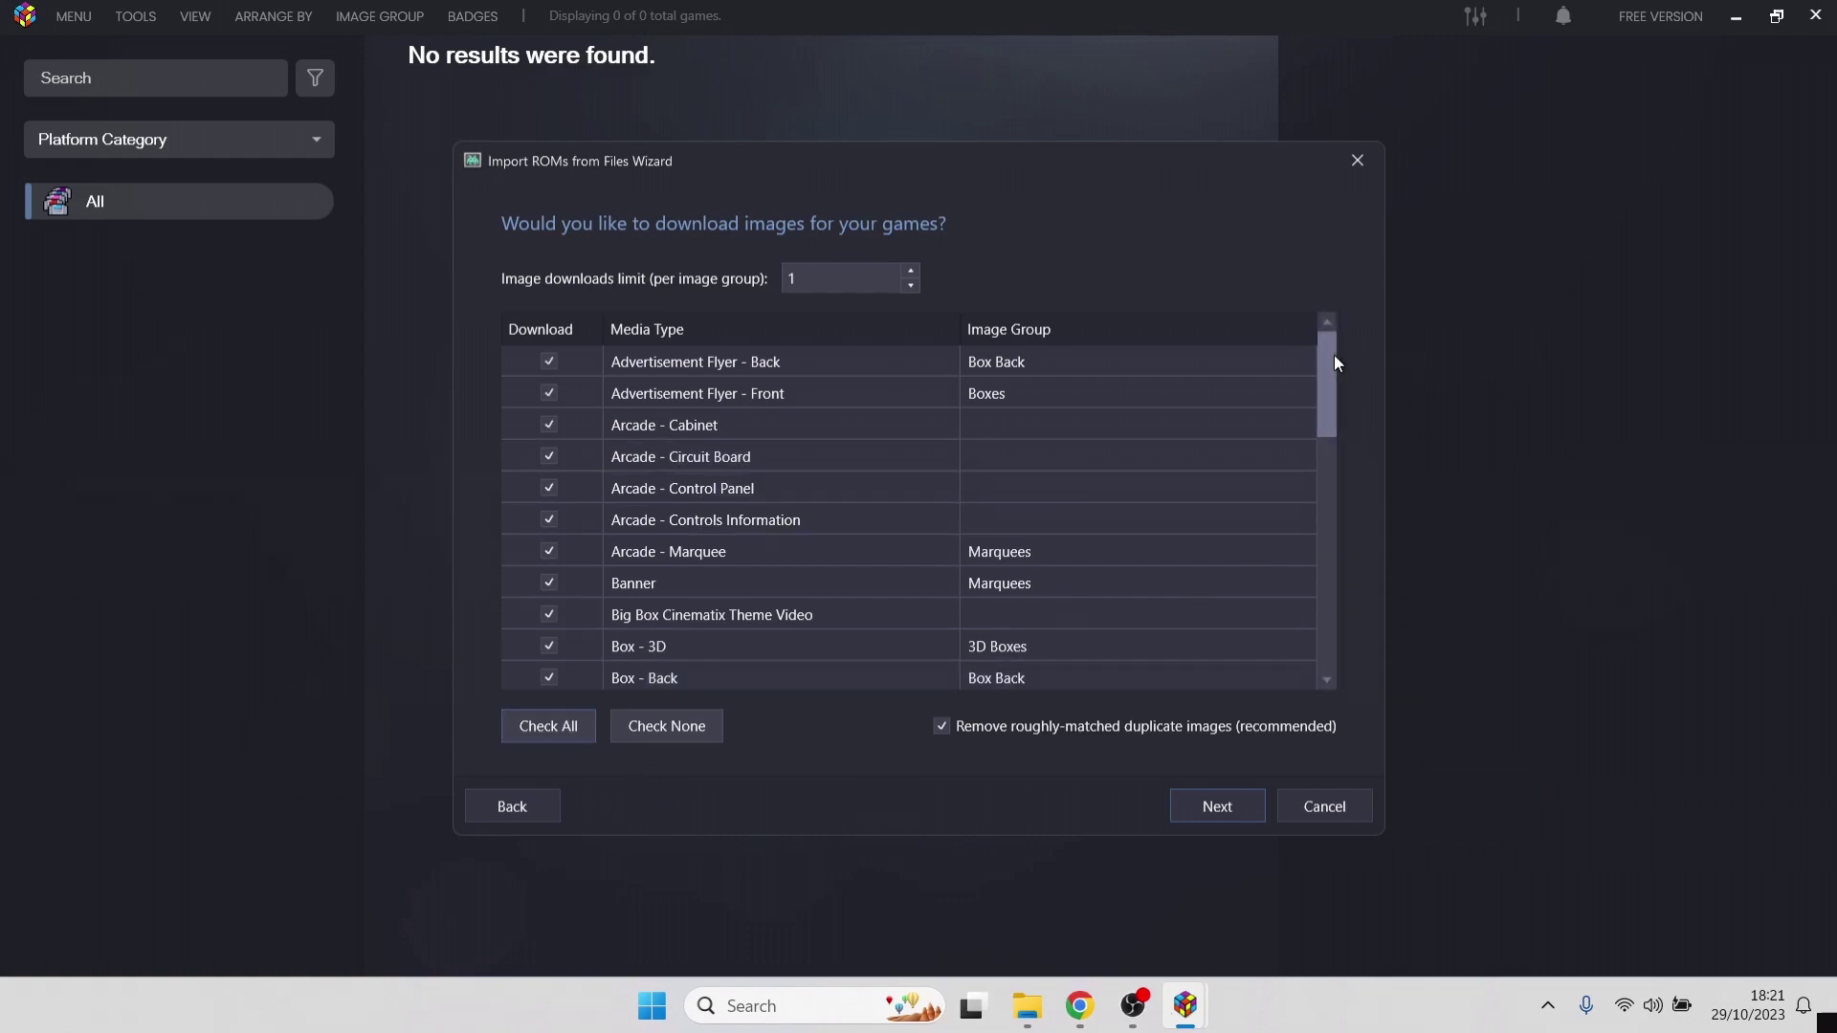
Step: Uncheck all image types, then tick only Box - 3D, Box - Front and Box - Back
left_click_drag(1333, 353, 1328, 676)
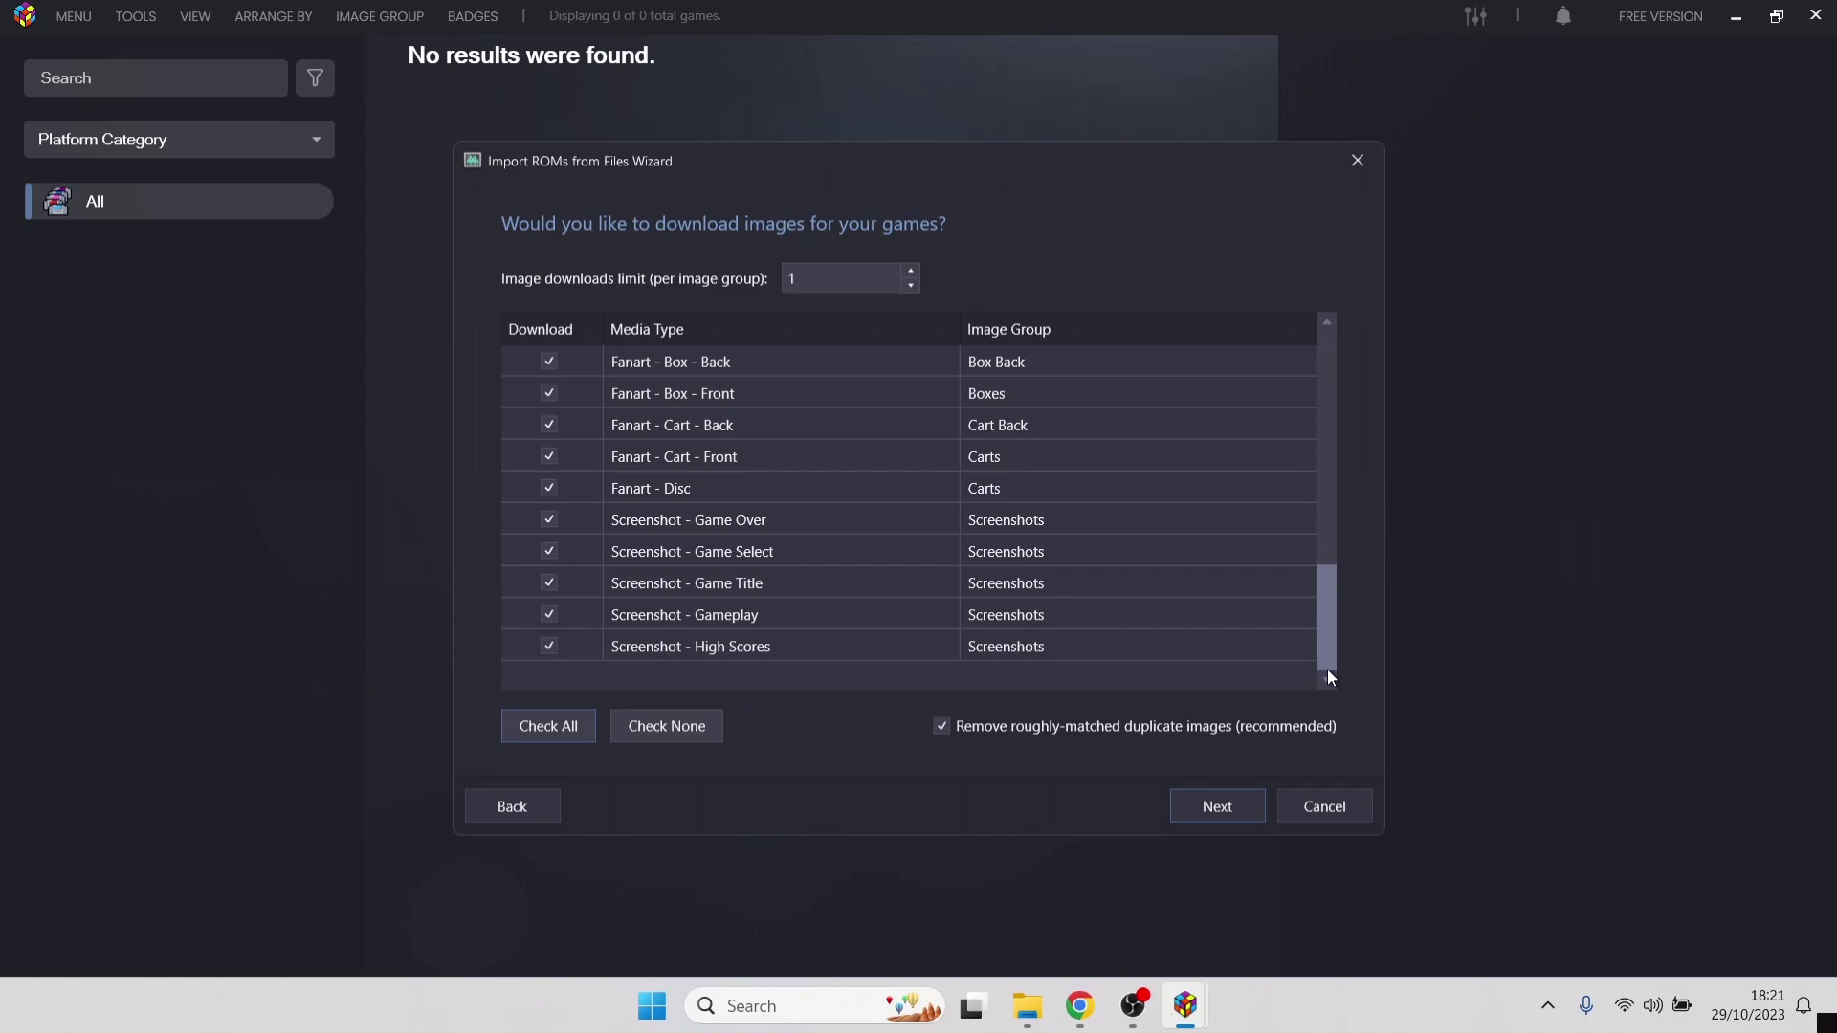
left_click(649, 735)
left_click_drag(1334, 618, 1294, 417)
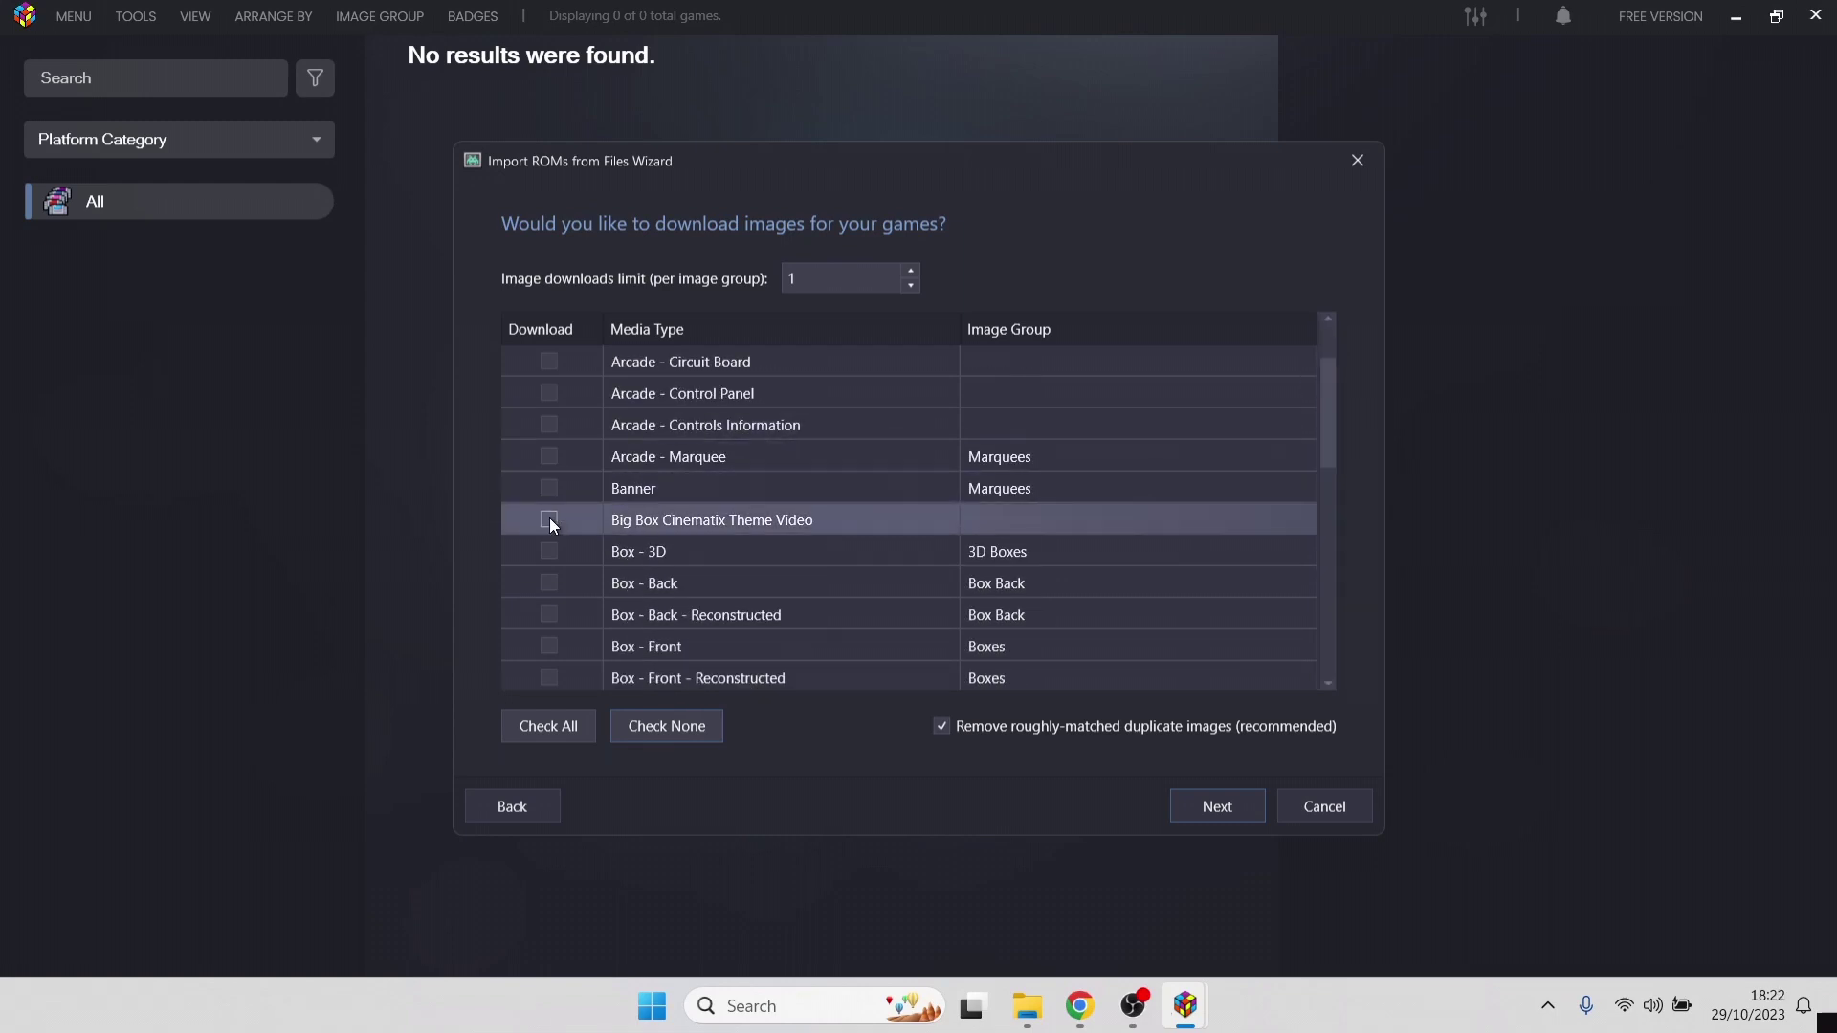
left_click(545, 551)
left_click(542, 647)
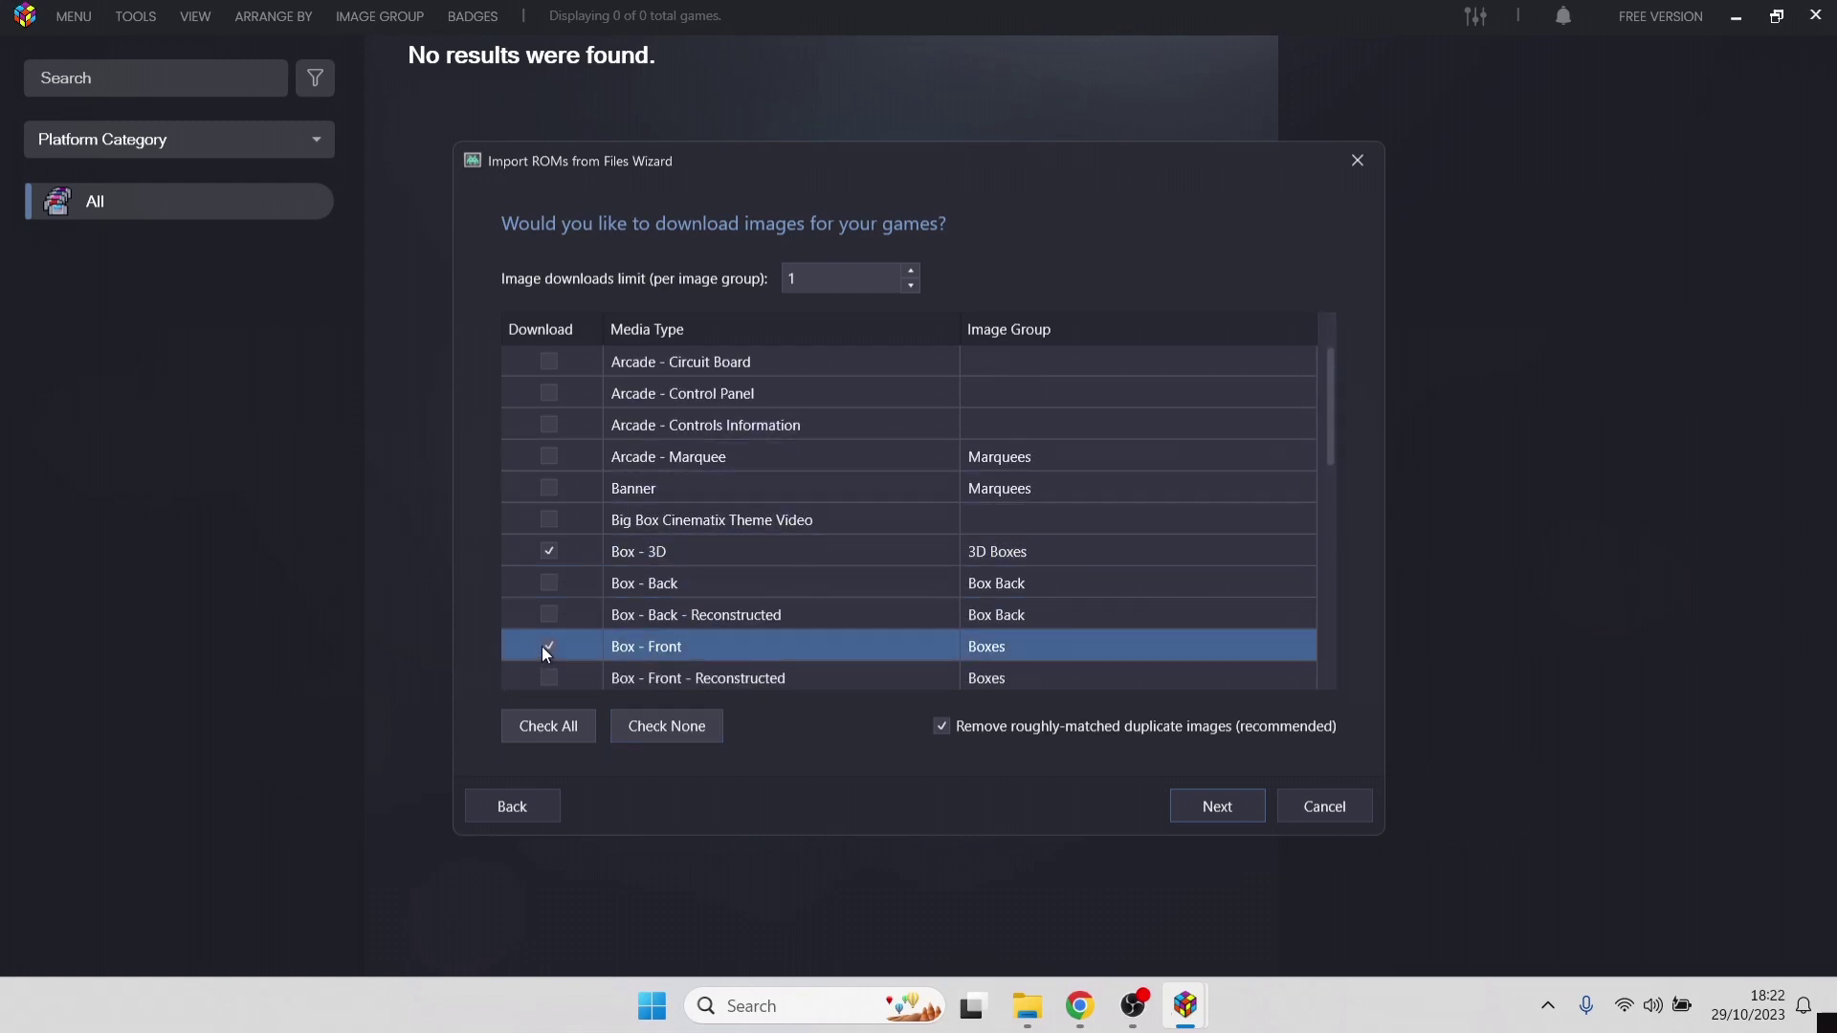
left_click(549, 583)
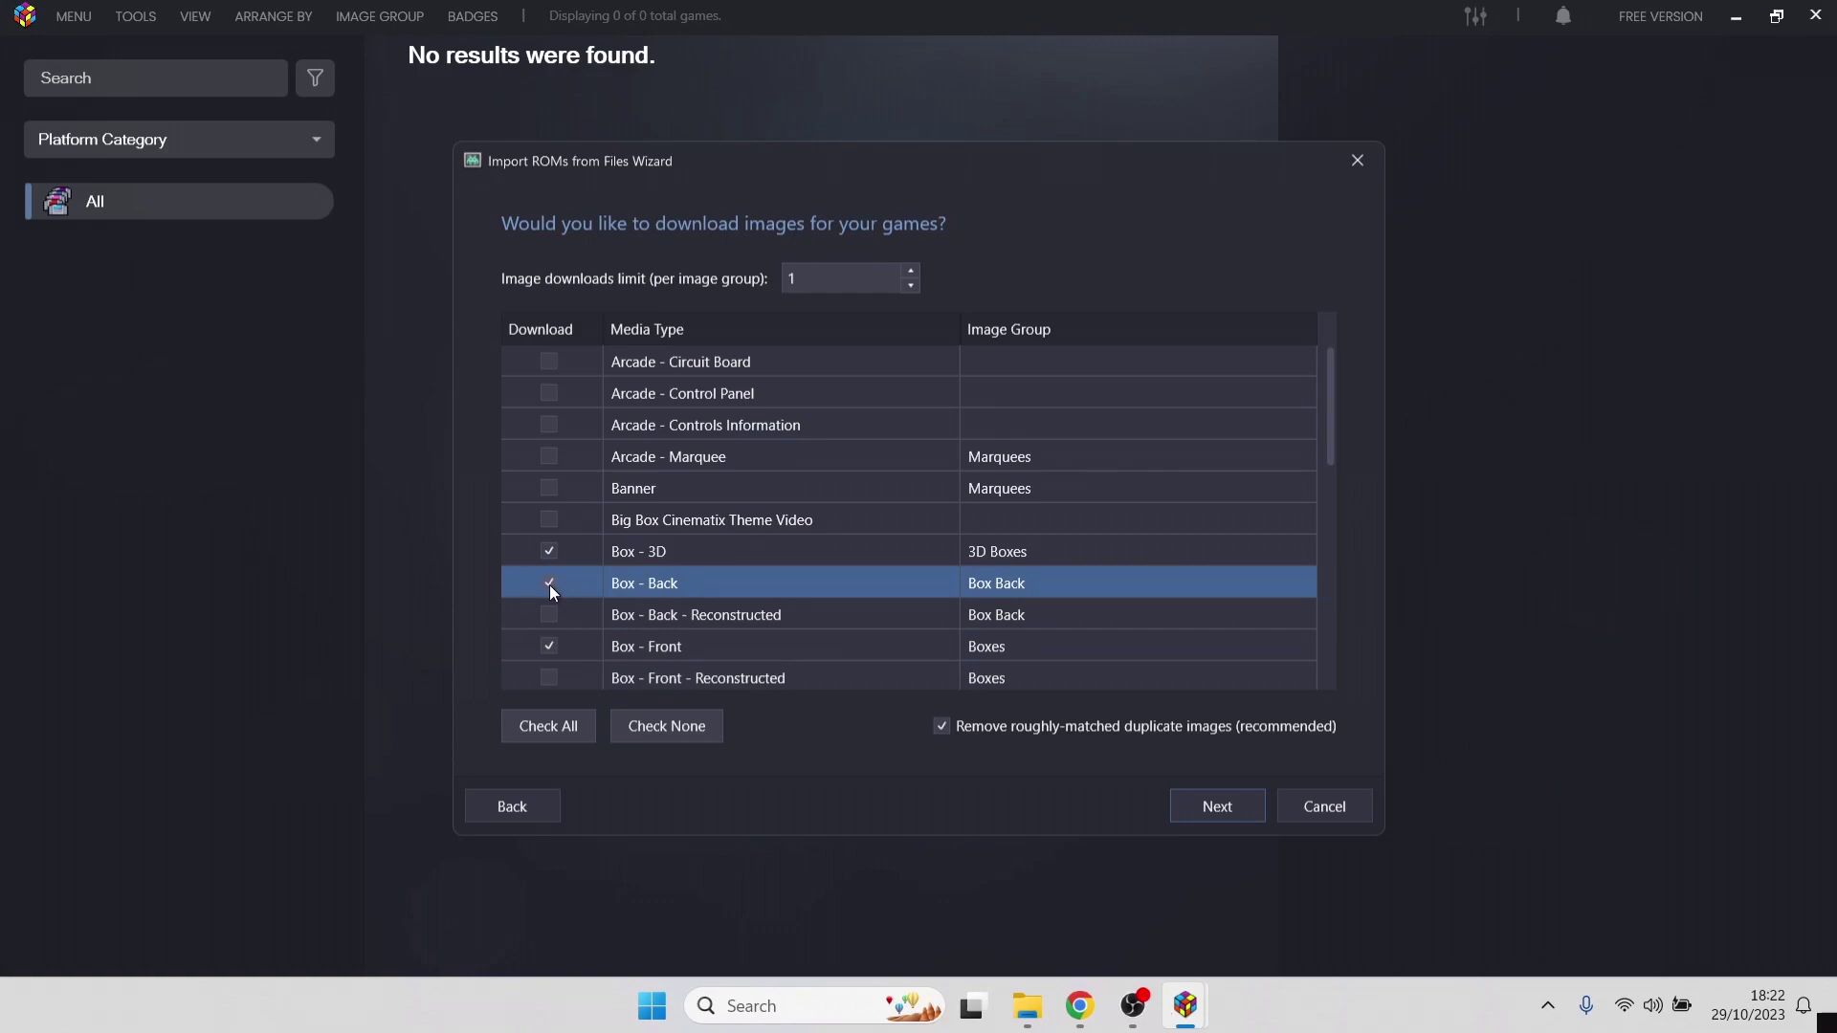
left_click(1208, 818)
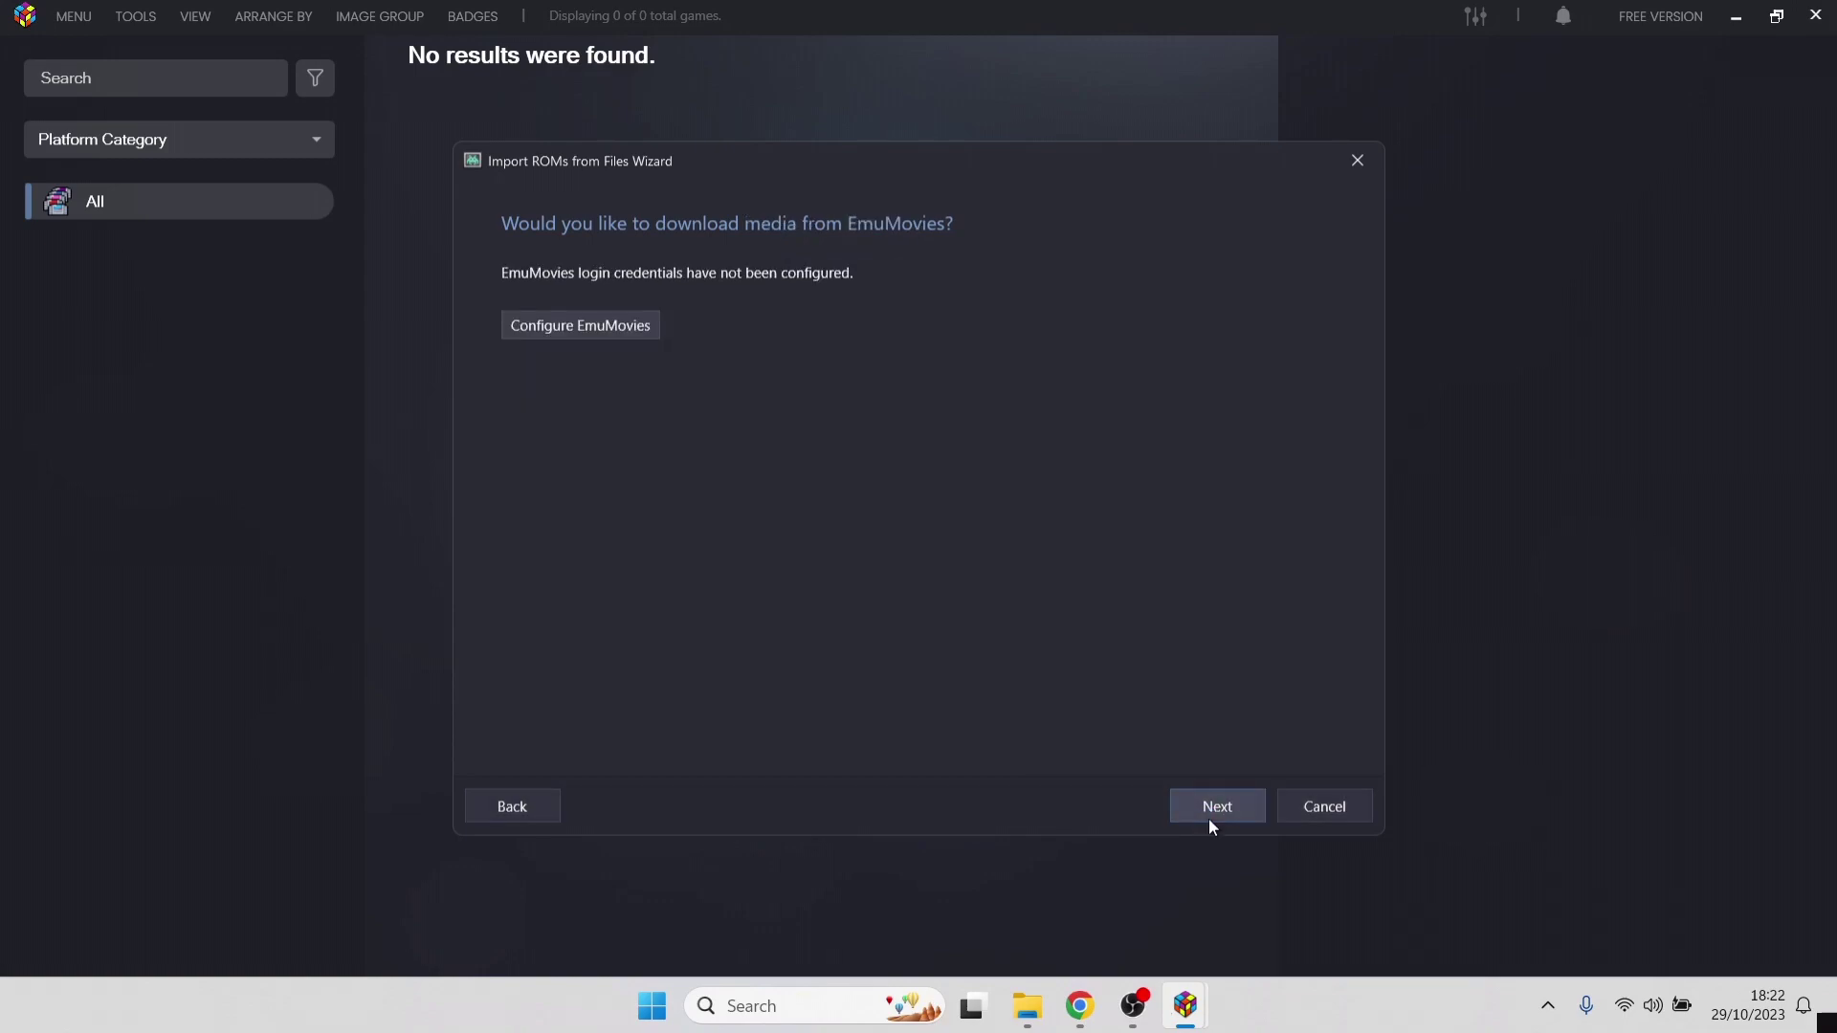
Step: Close EmuMovies settings without credentials and accept the default custom import options
left_click(627, 326)
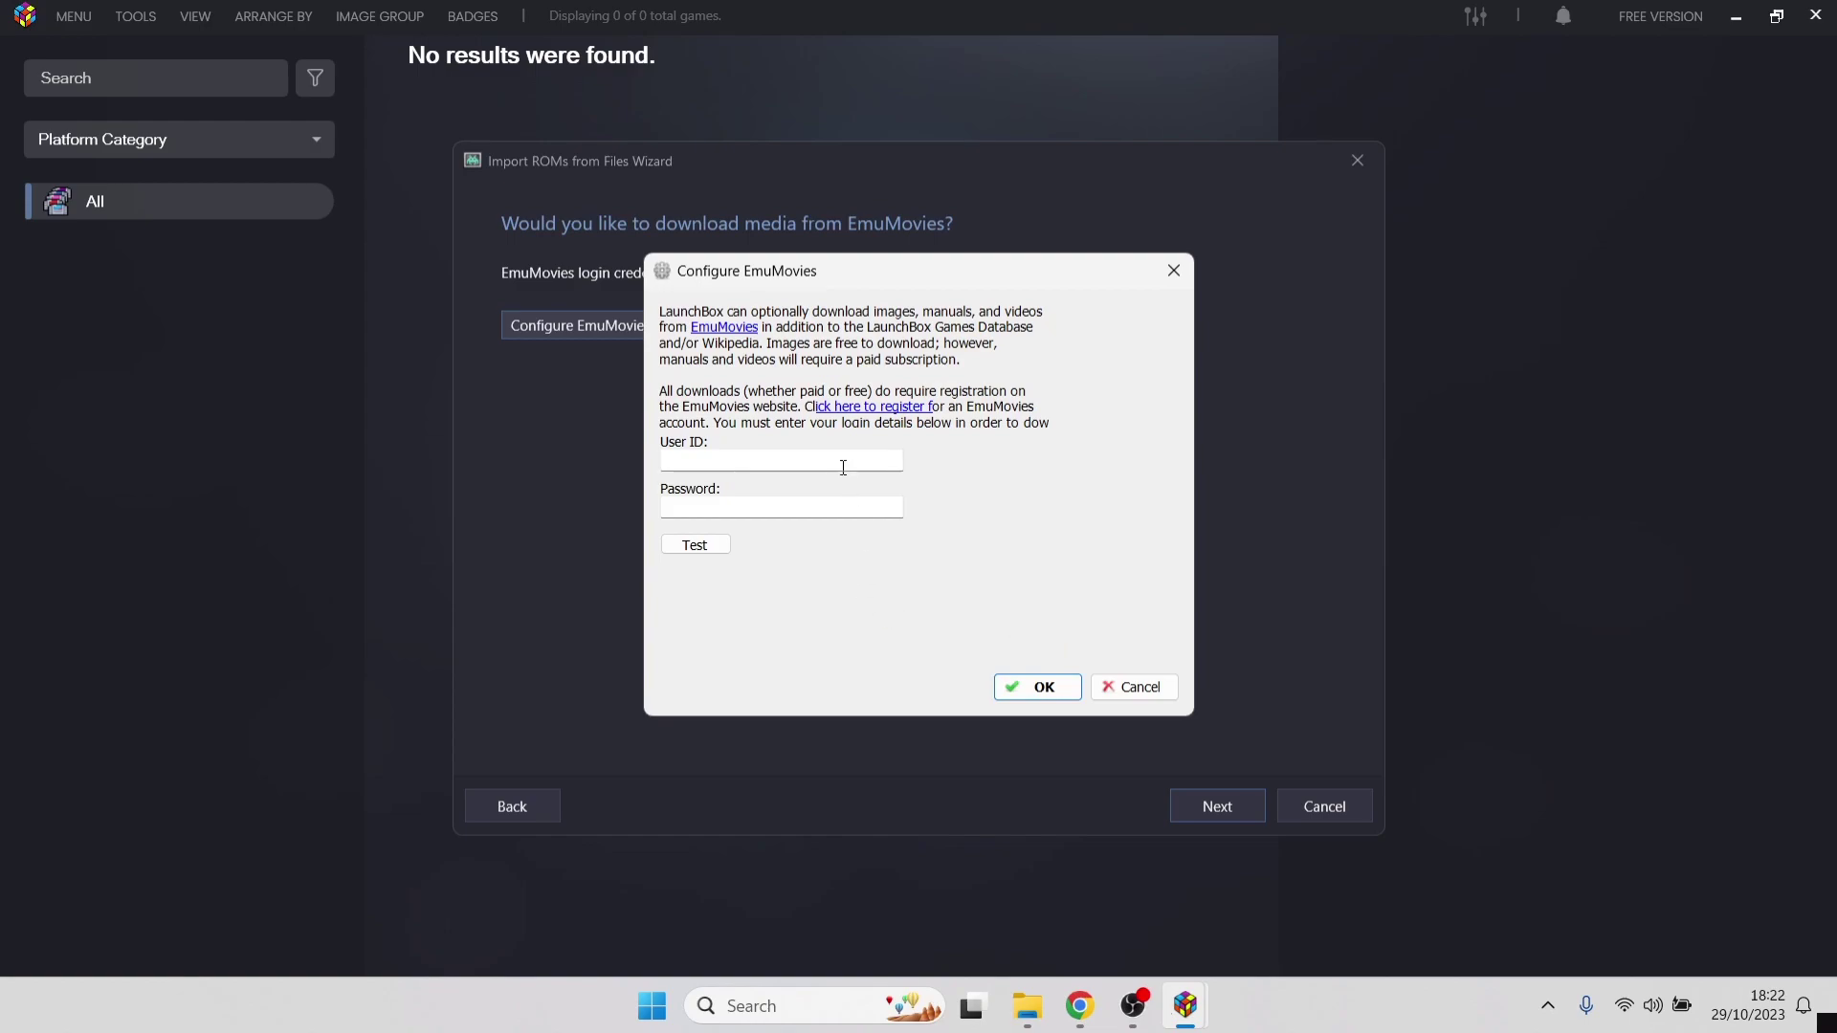
left_click(1043, 686)
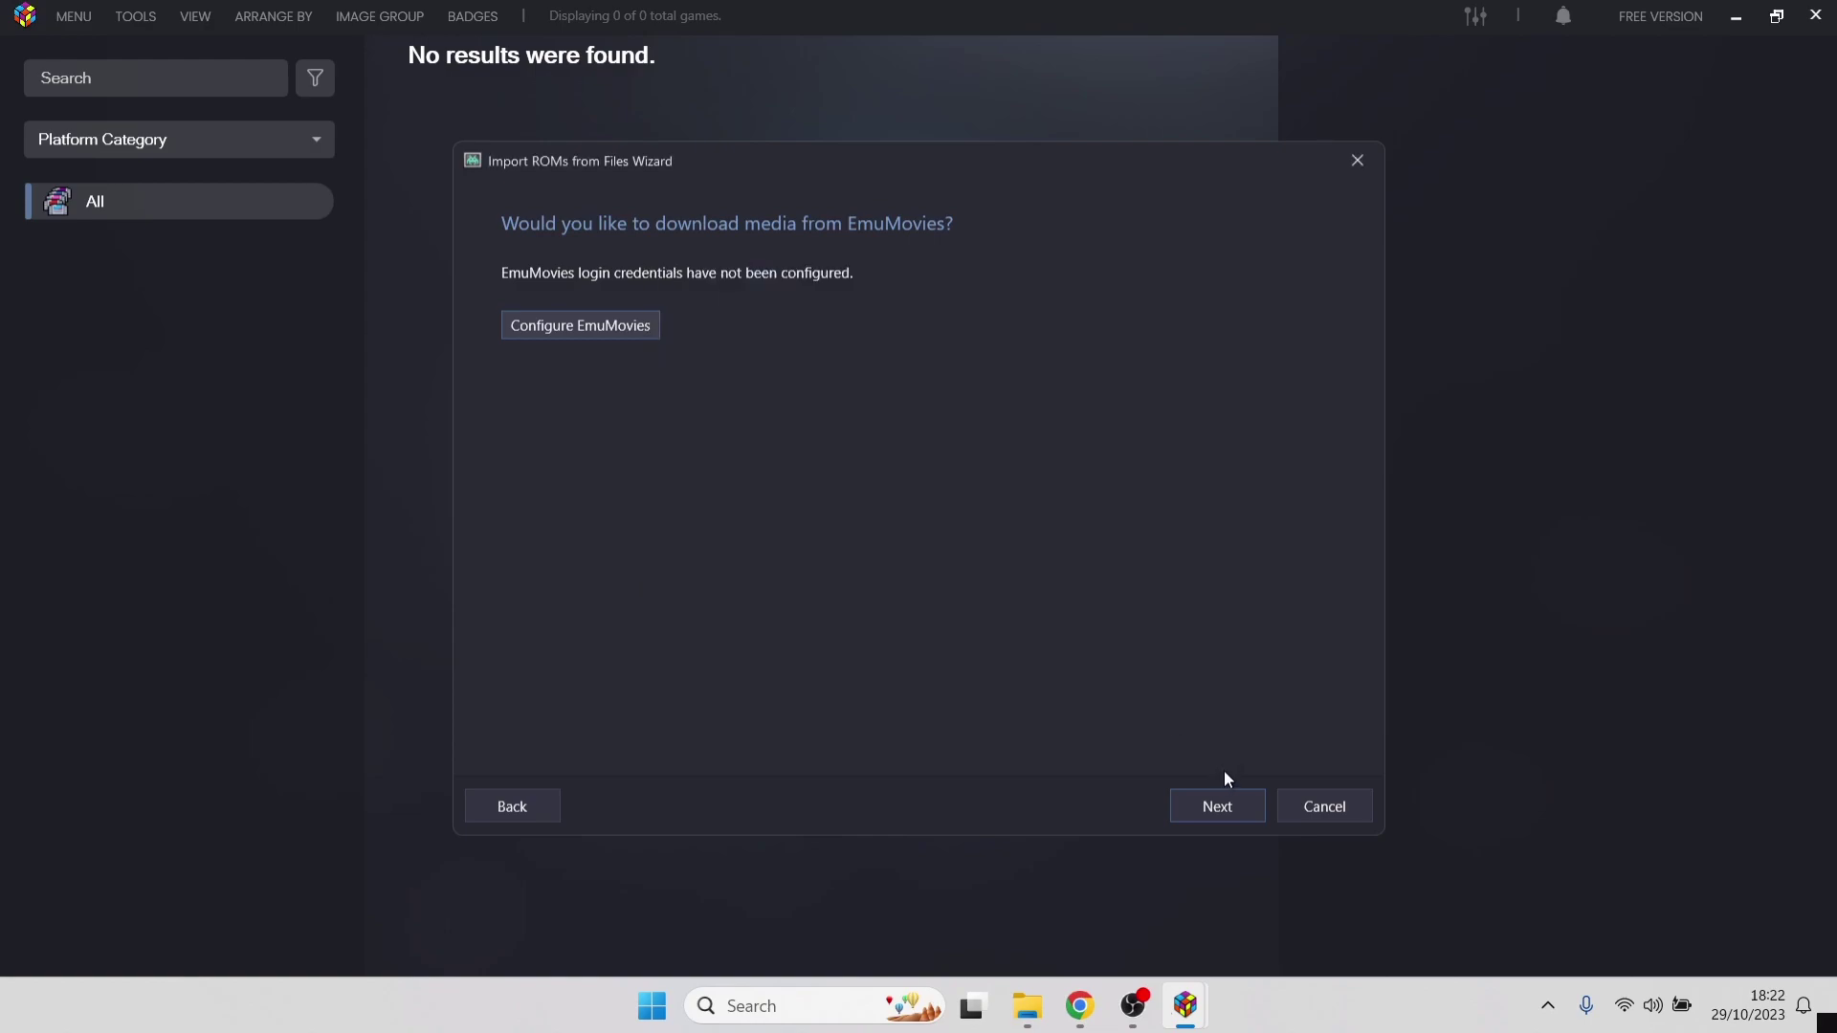
left_click(1230, 810)
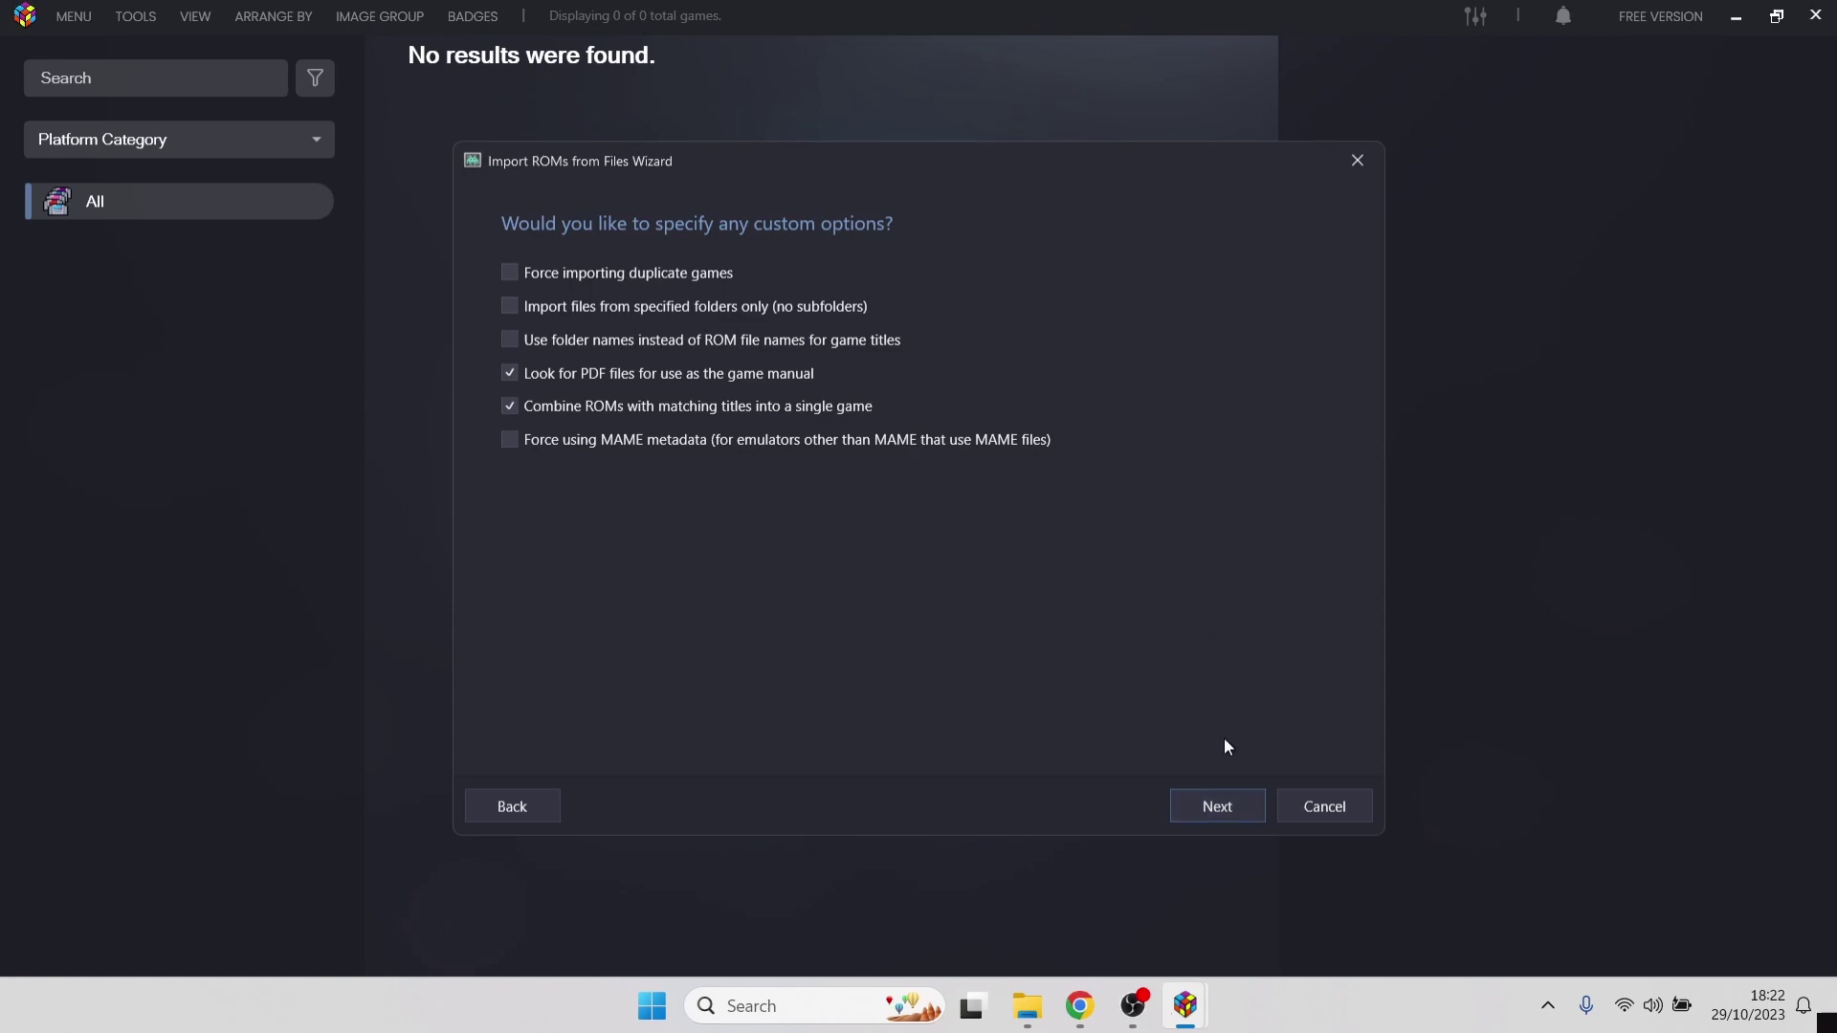
left_click(1217, 808)
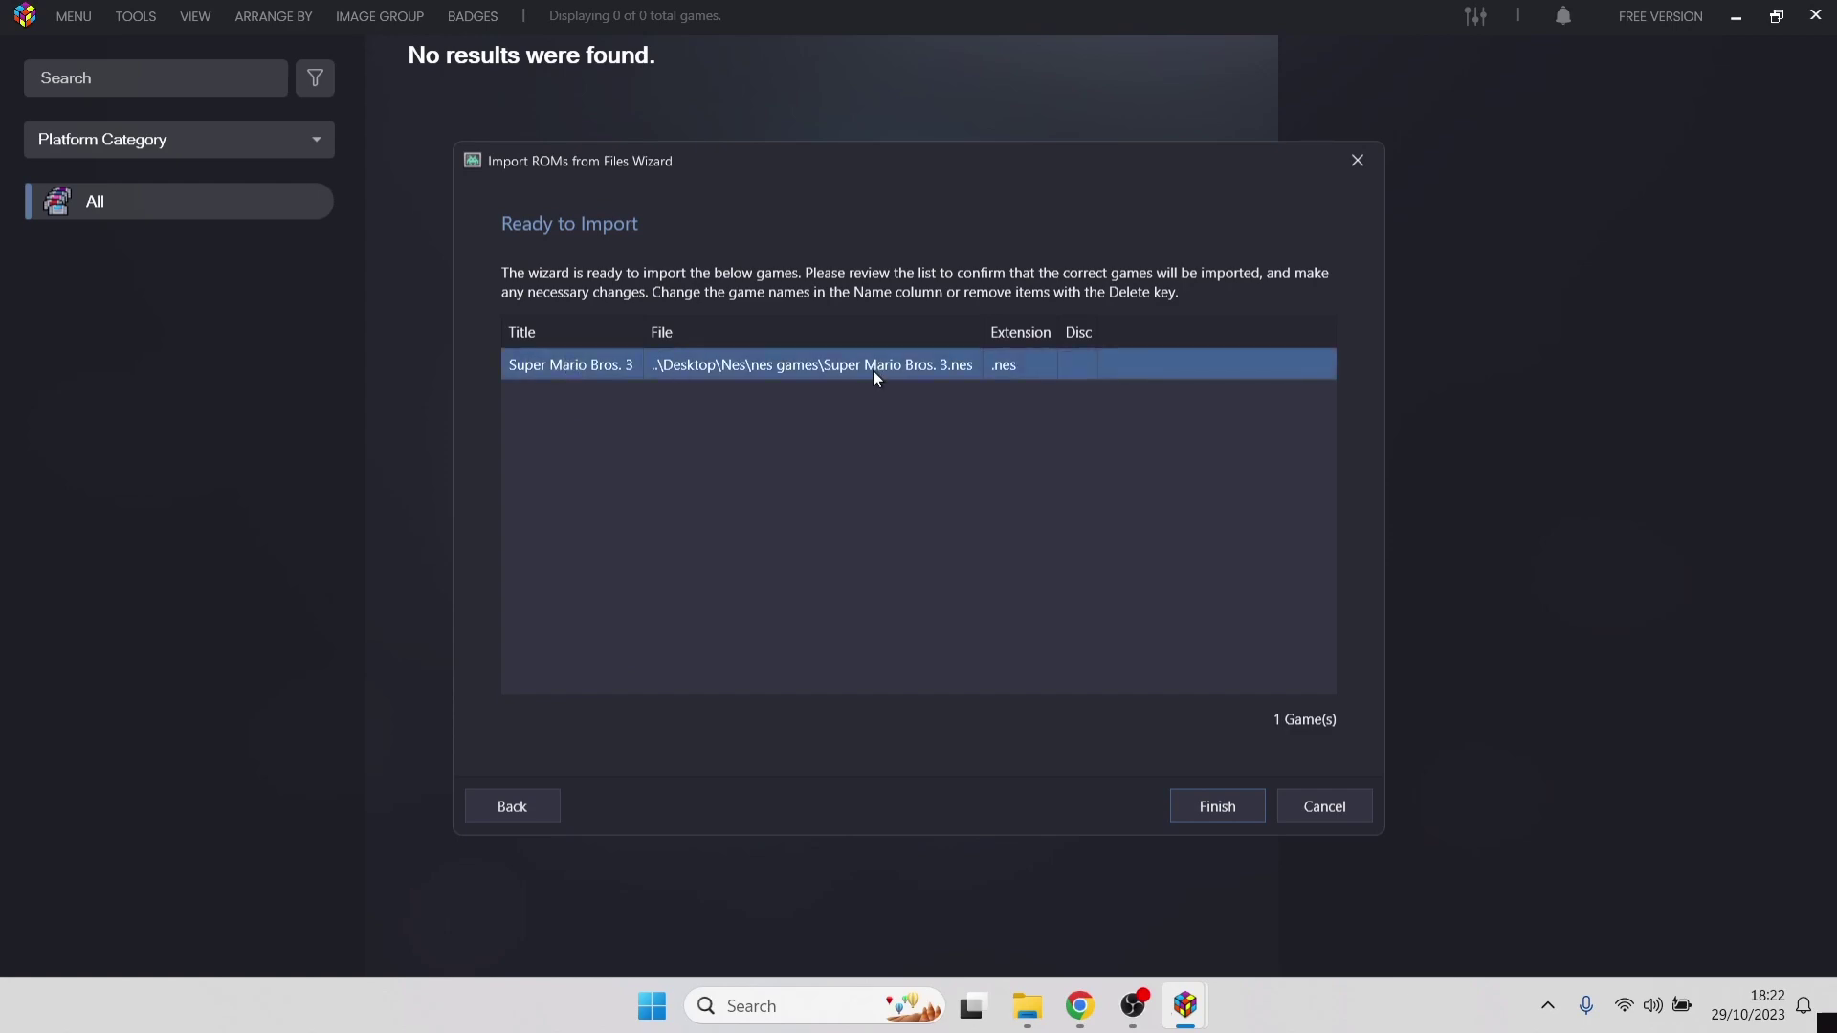
Step: Finish the import and open the Super Mario Bros. 3 details panel
left_click(1244, 807)
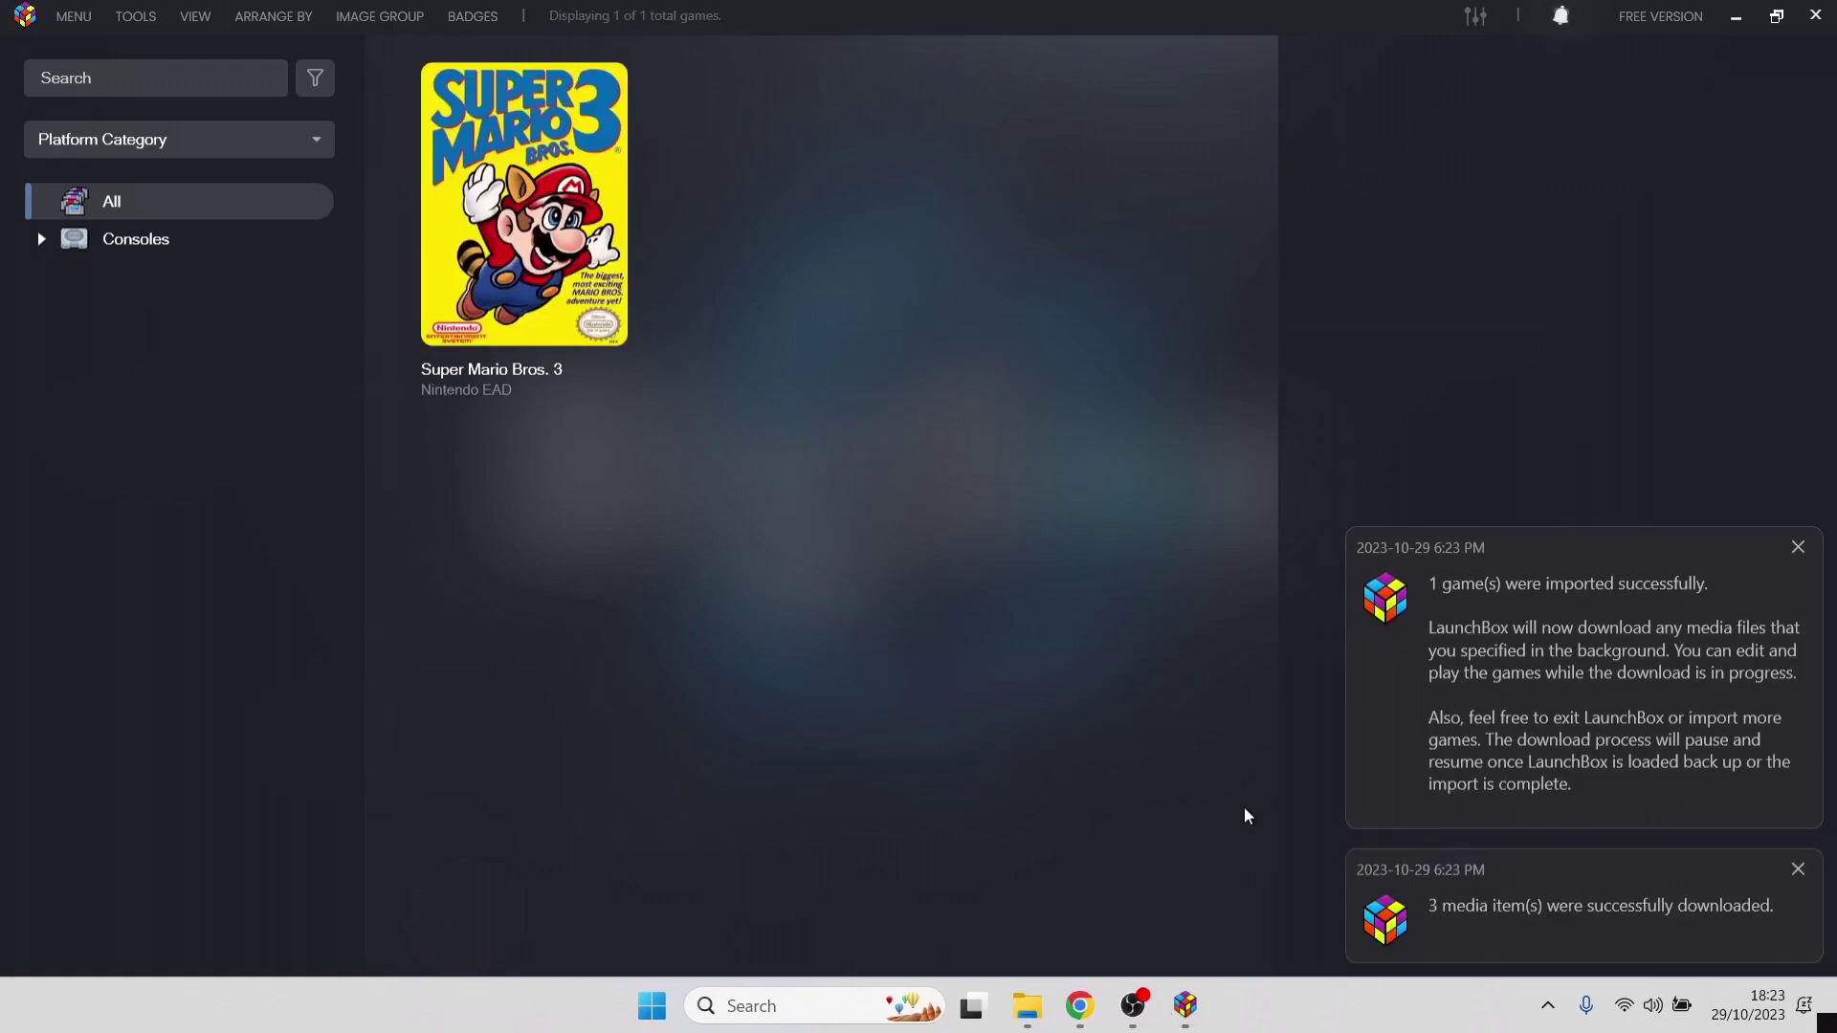
left_click(623, 175)
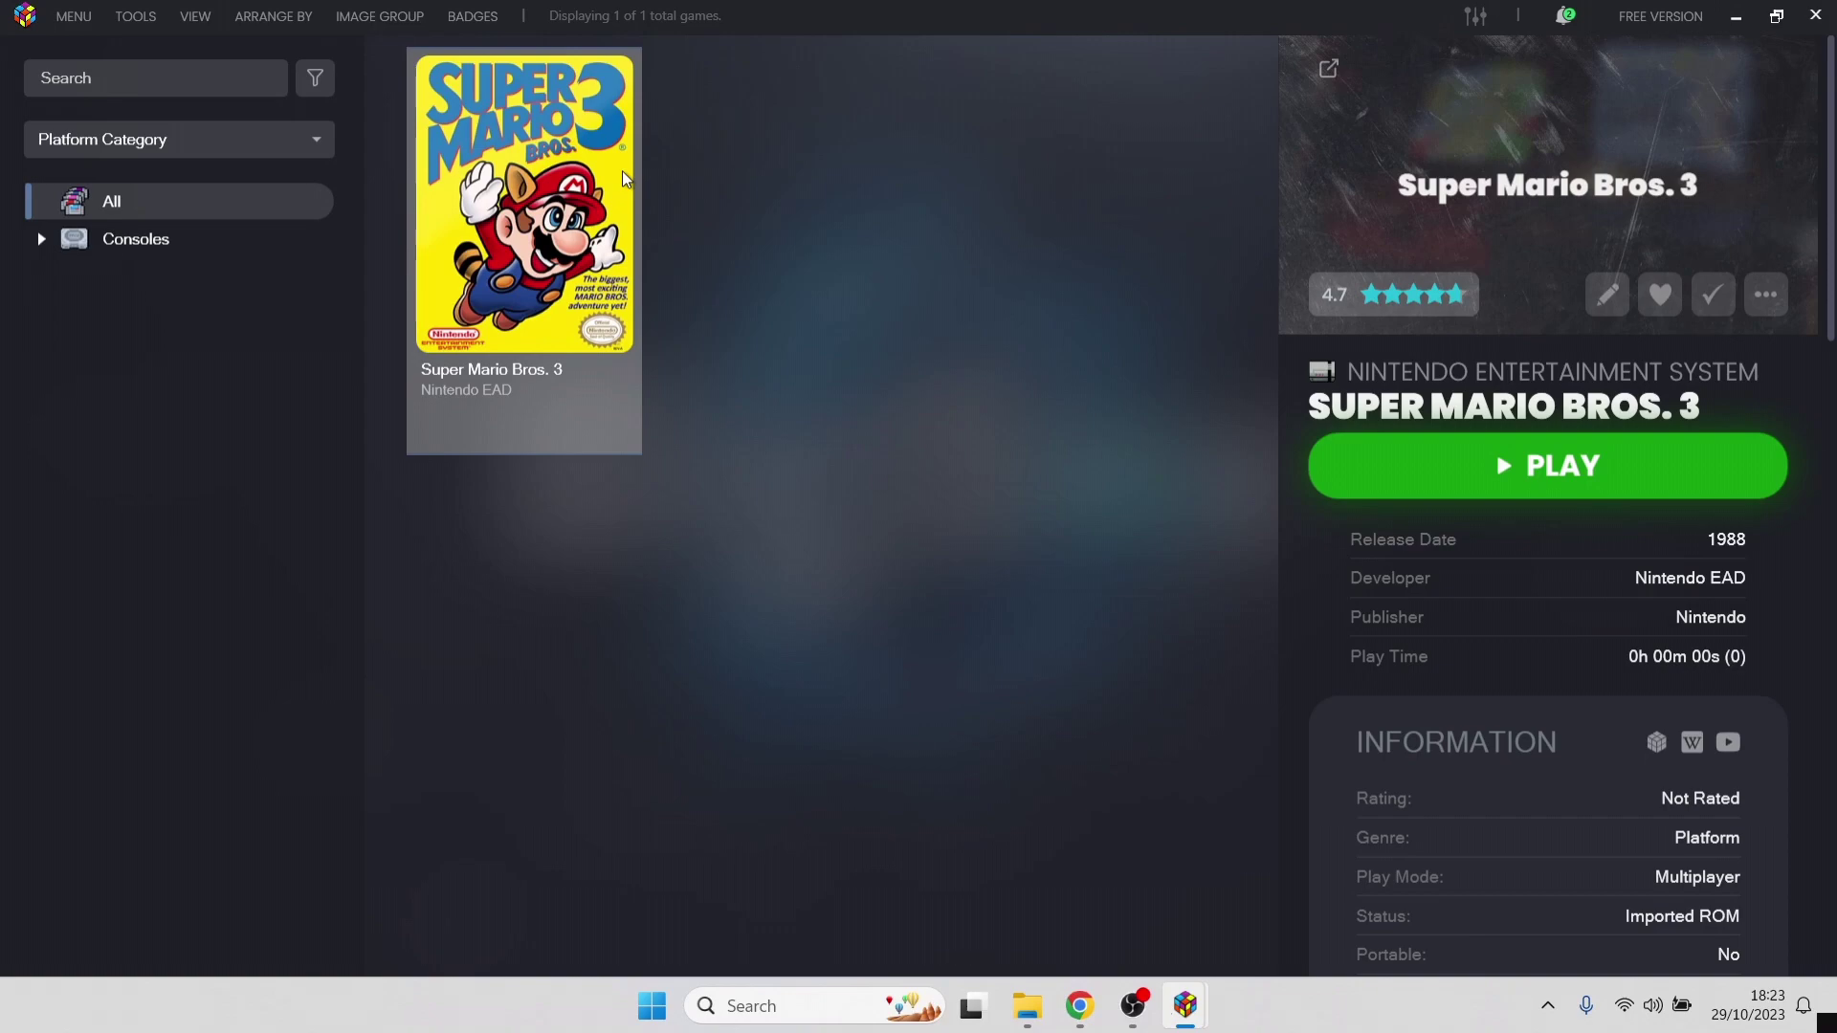
Step: Switch the library's image group to 3D Boxes
left_click(187, 16)
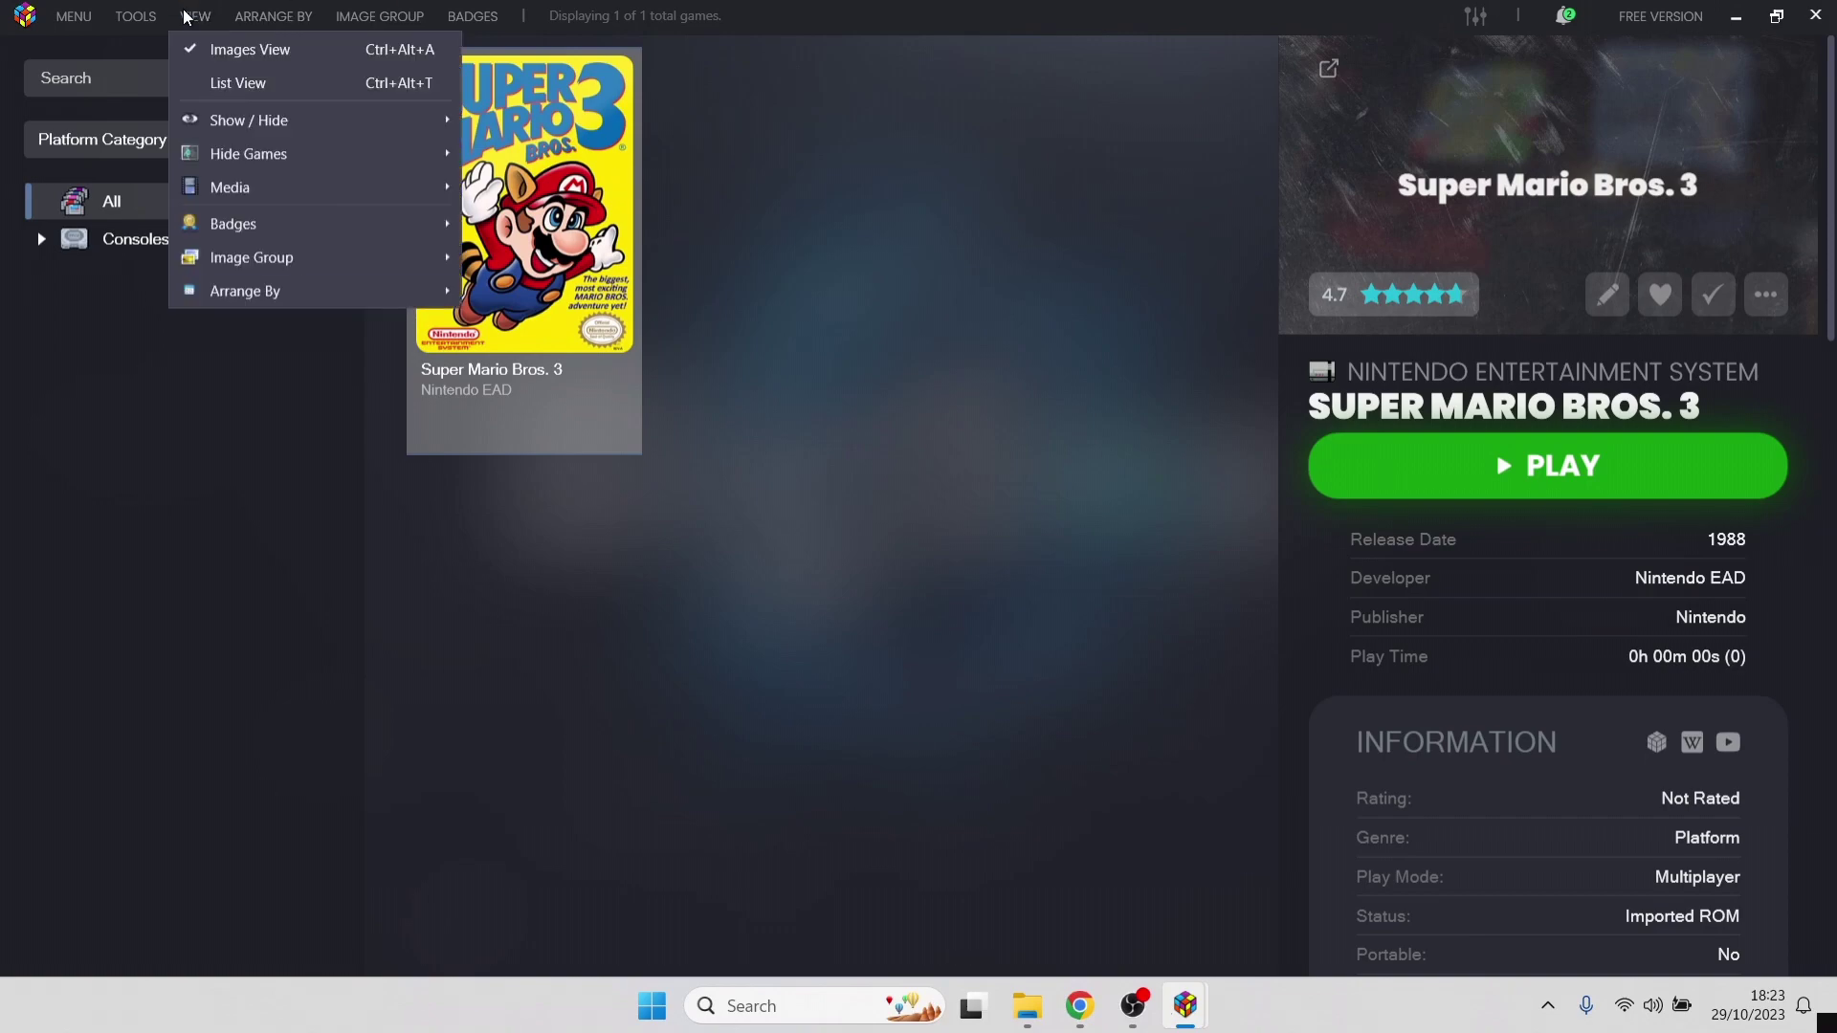
mouse_move(296, 264)
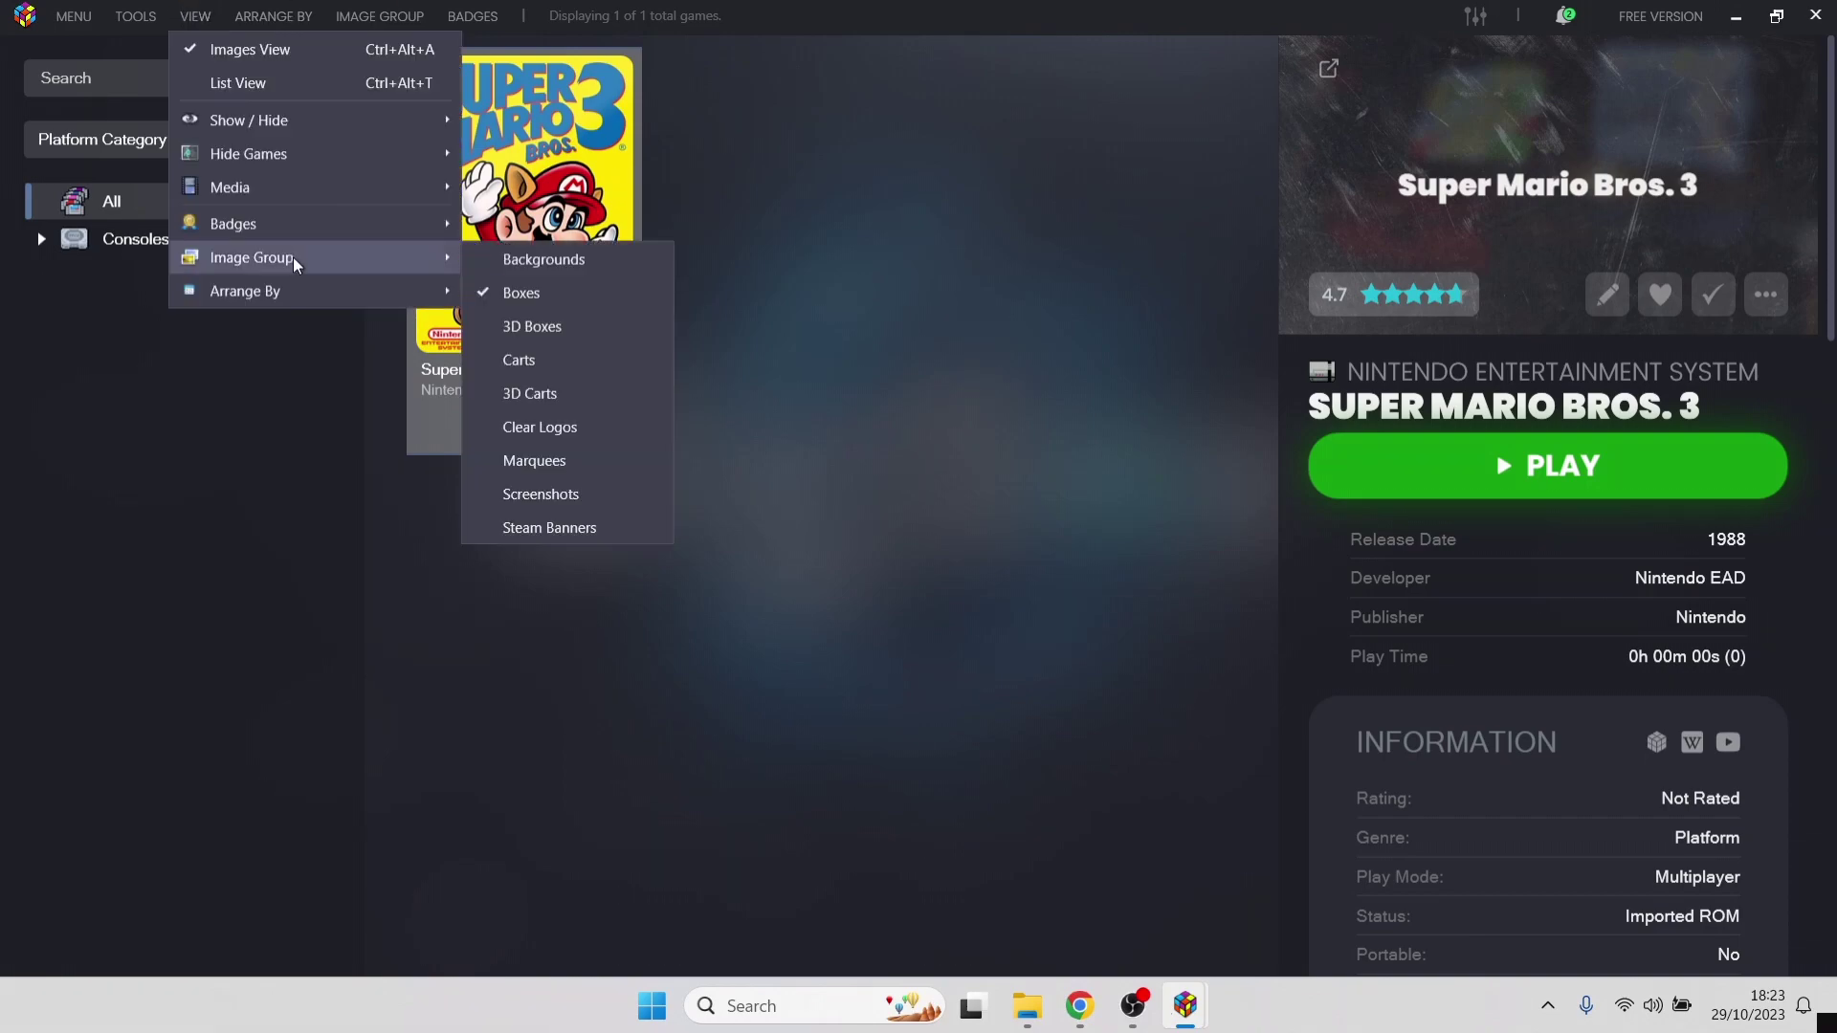
left_click(577, 331)
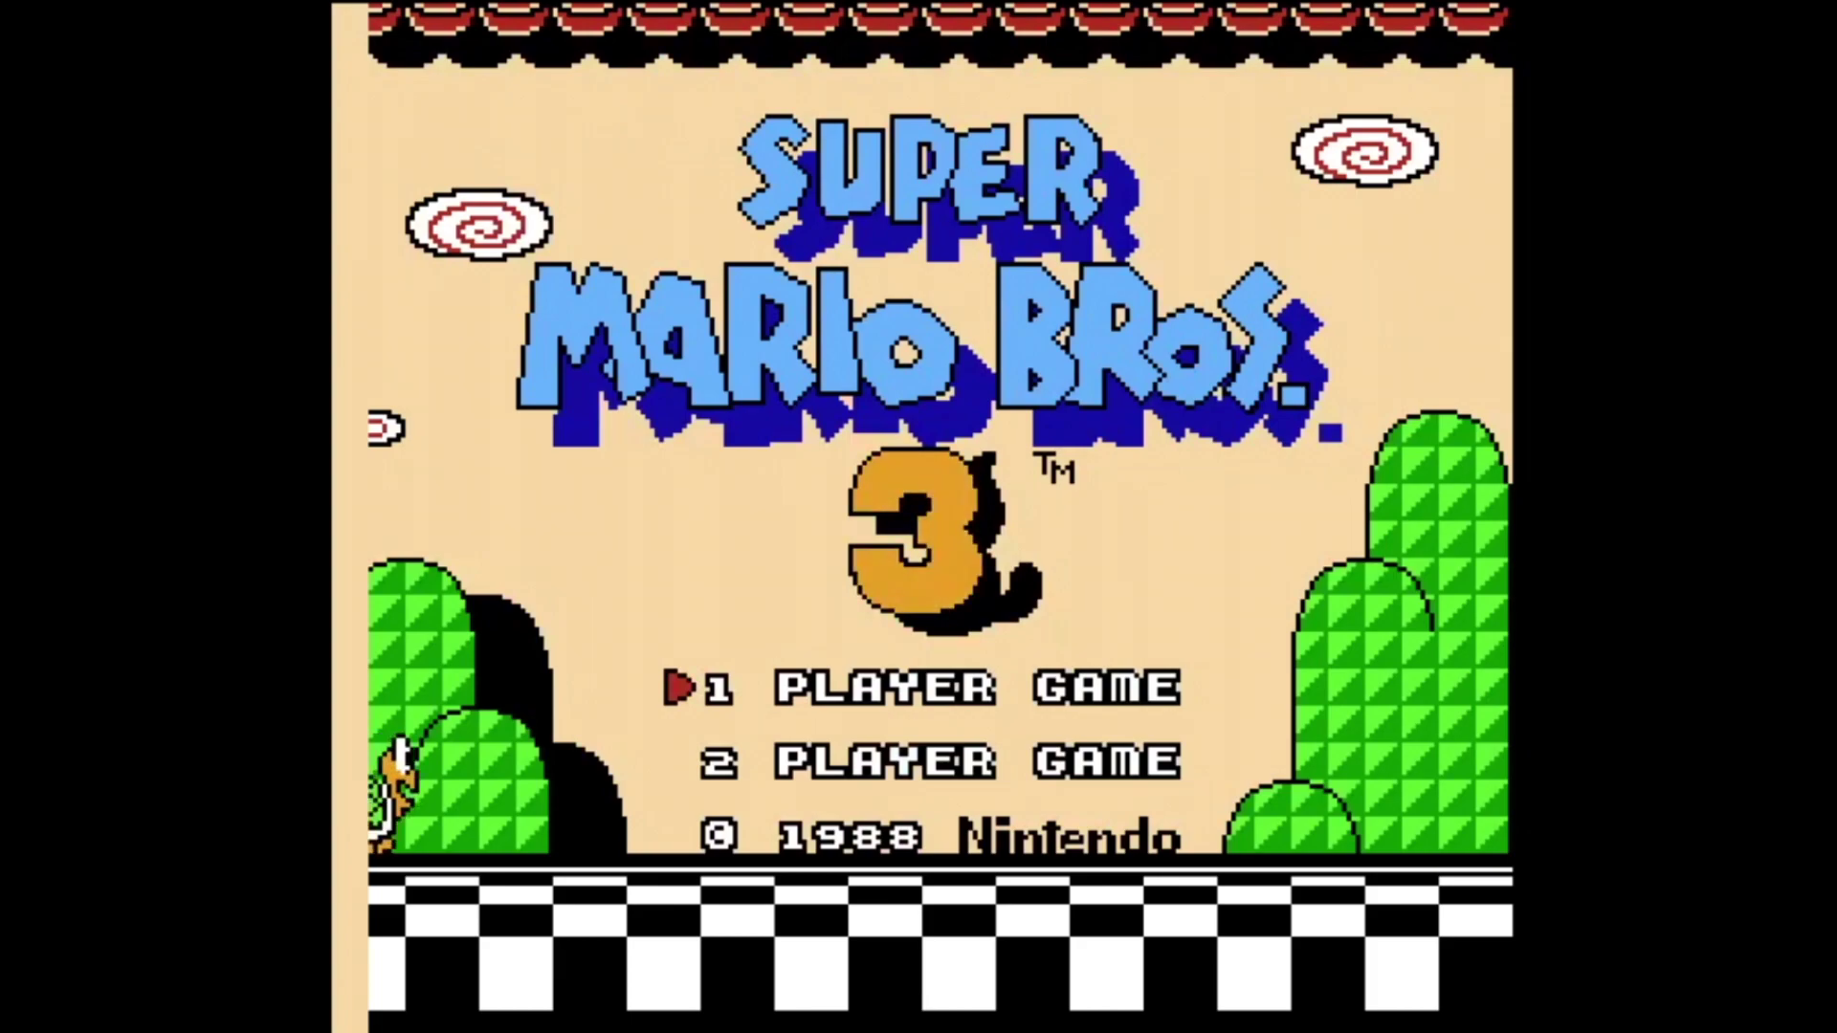
Step: Start a 1 Player Game, play World 1-1 to Course Clear, then quit Nestopia with Escape
key("Down")
key("Up")
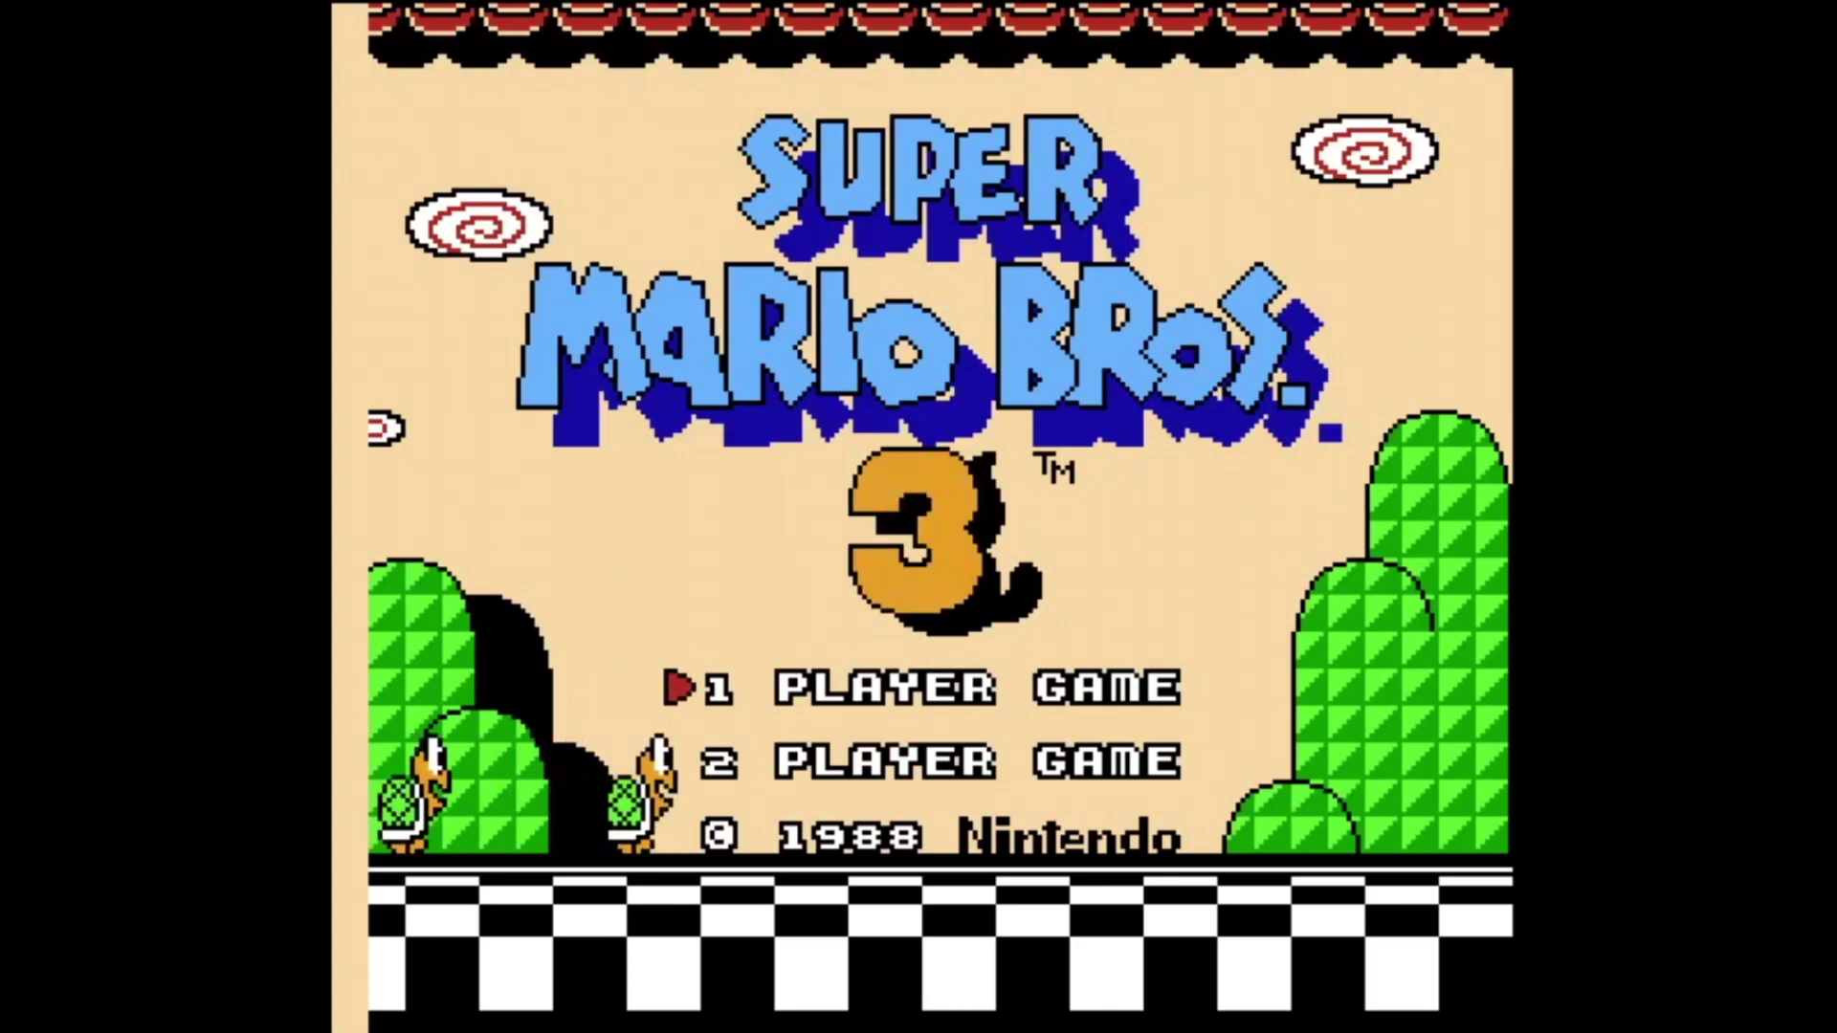
key("Return")
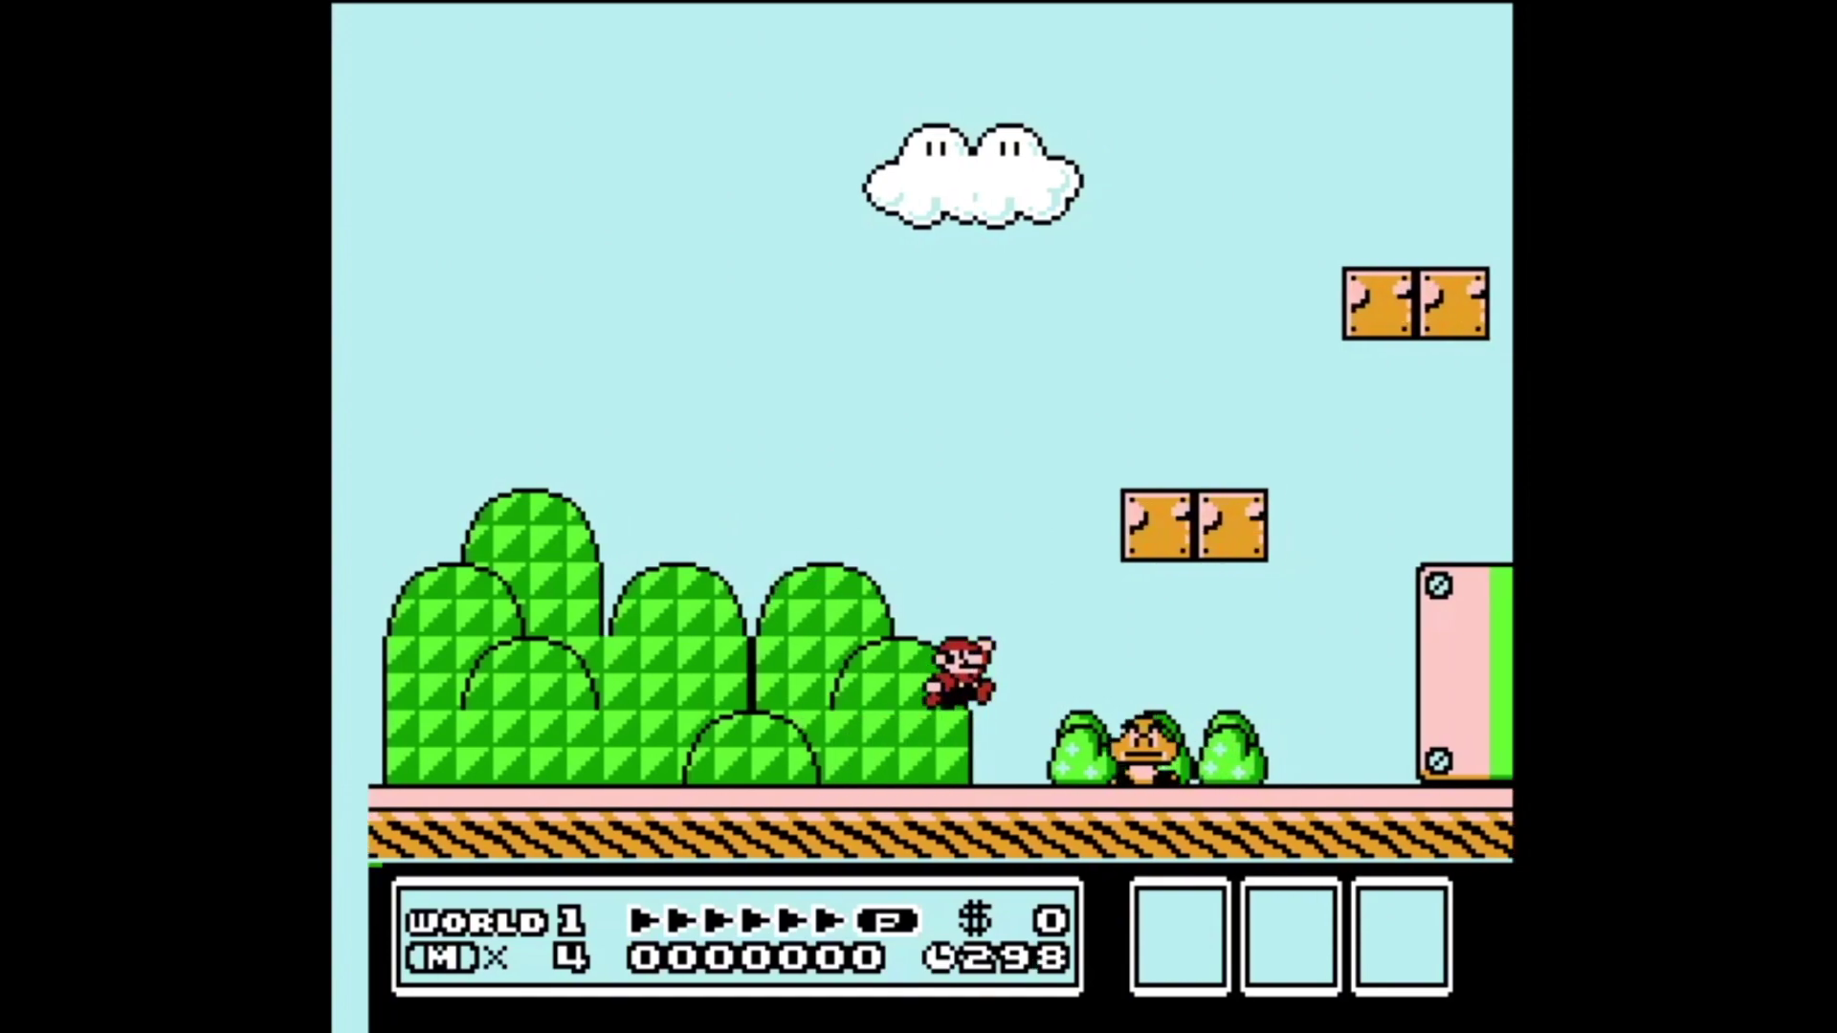
key("x")
key("x")
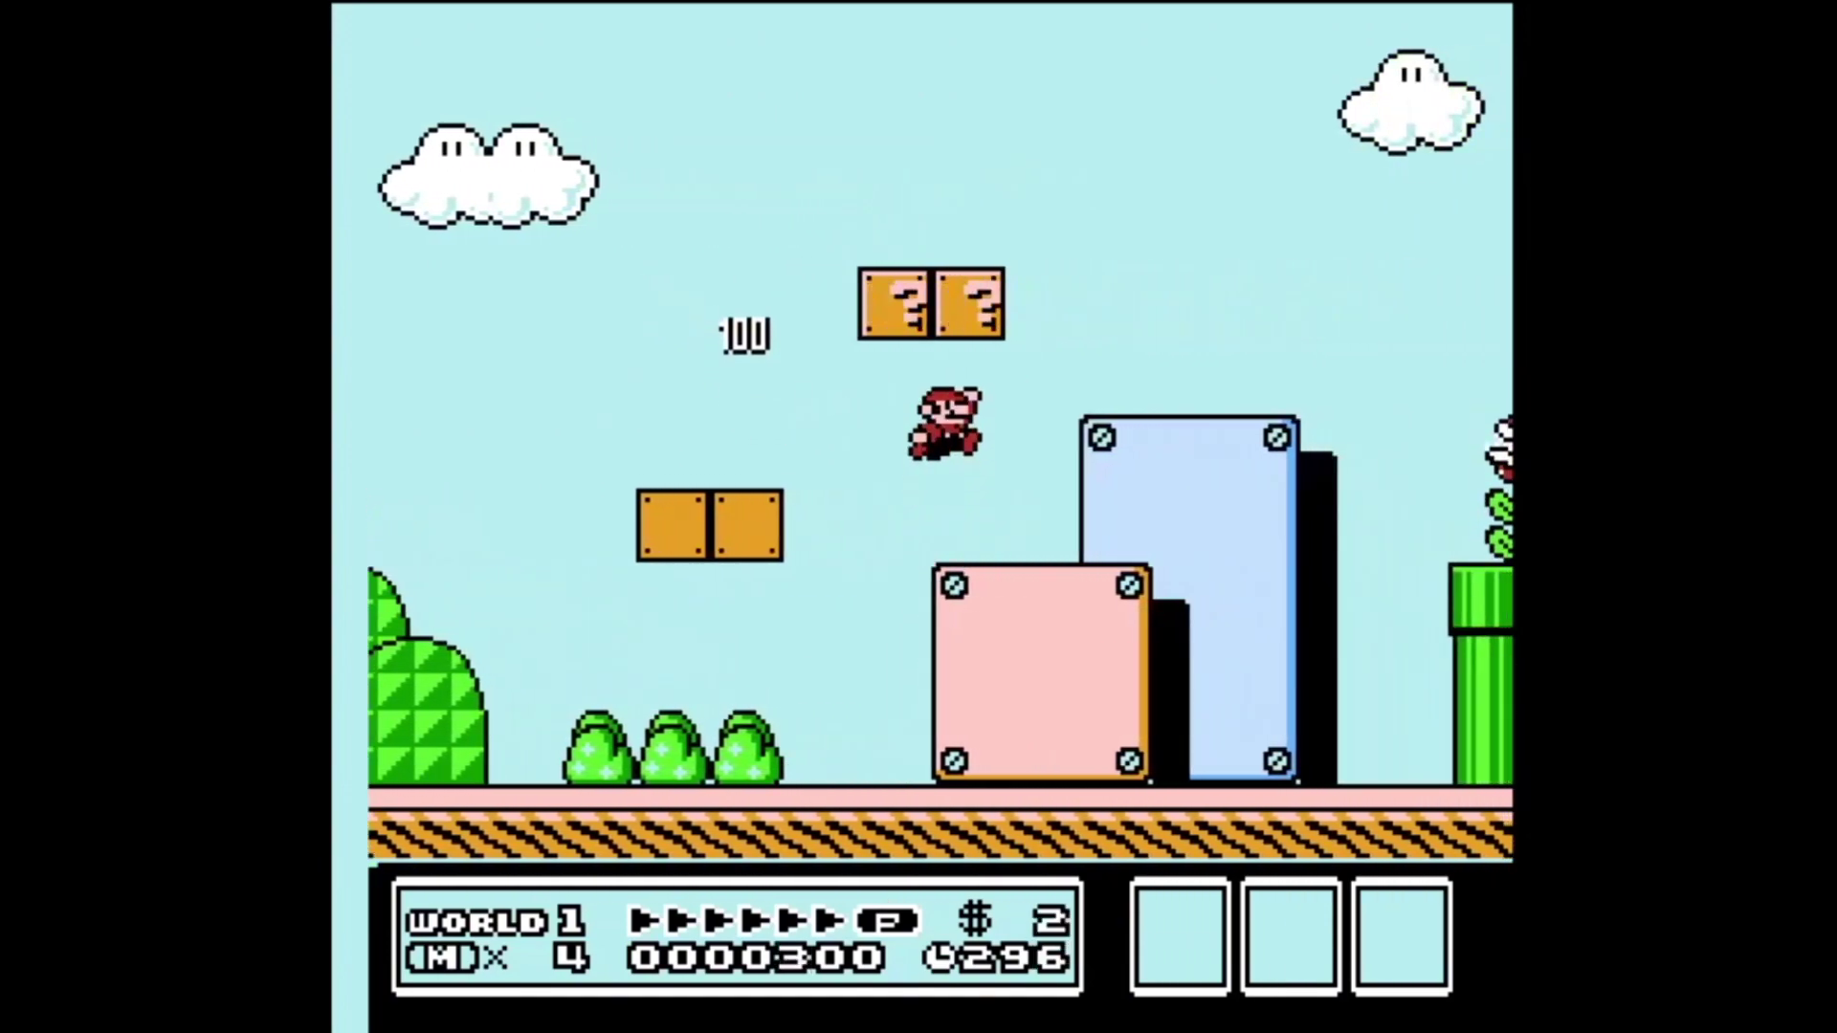
key("x")
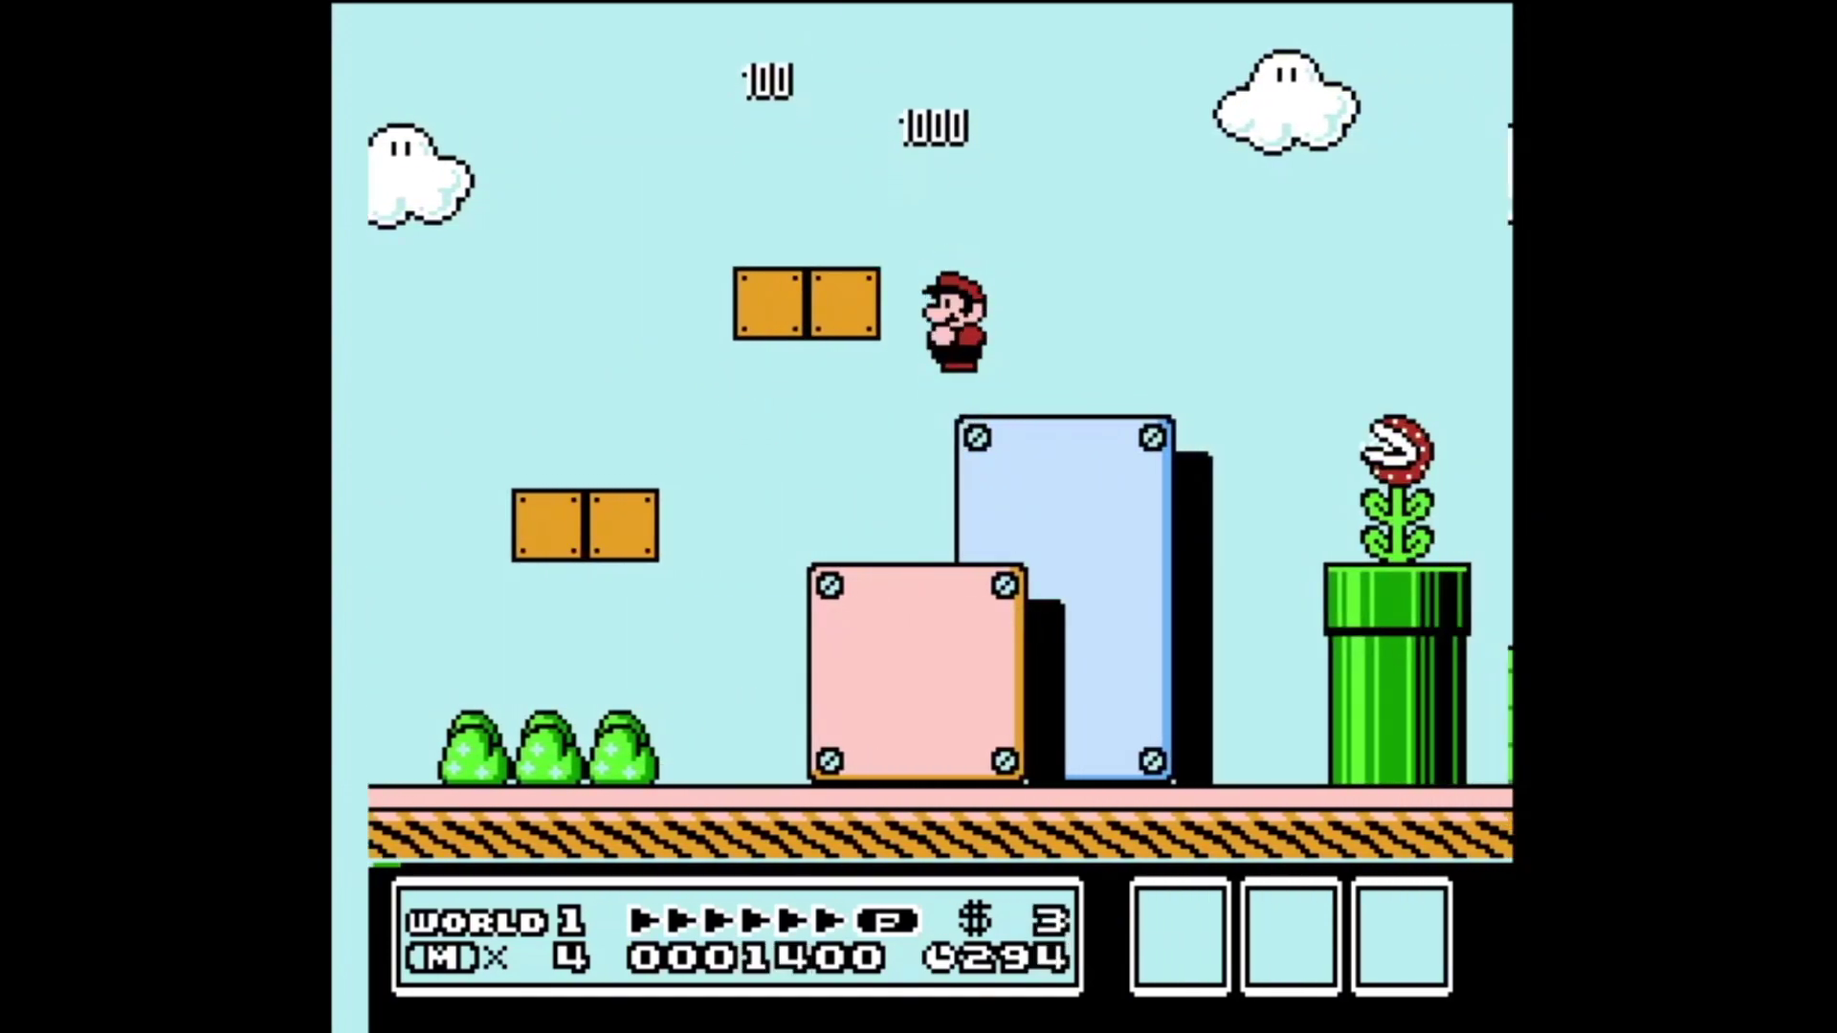
key("x")
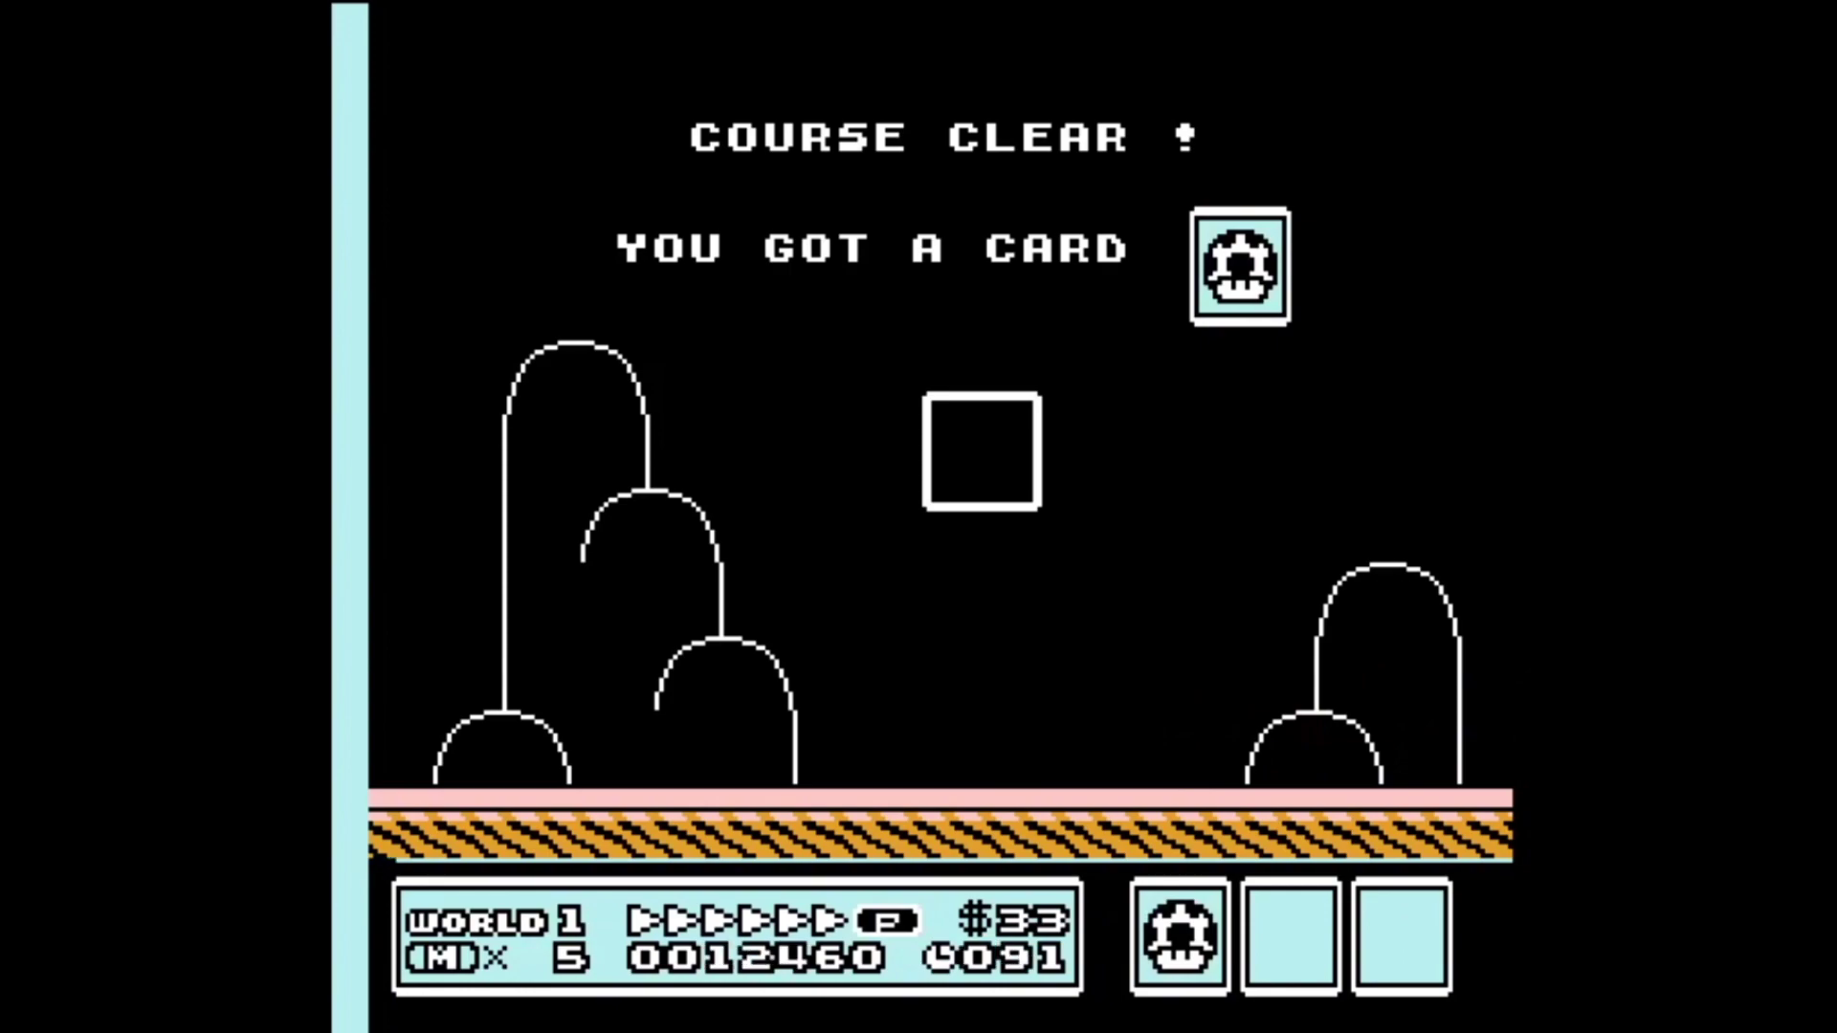
key("Escape")
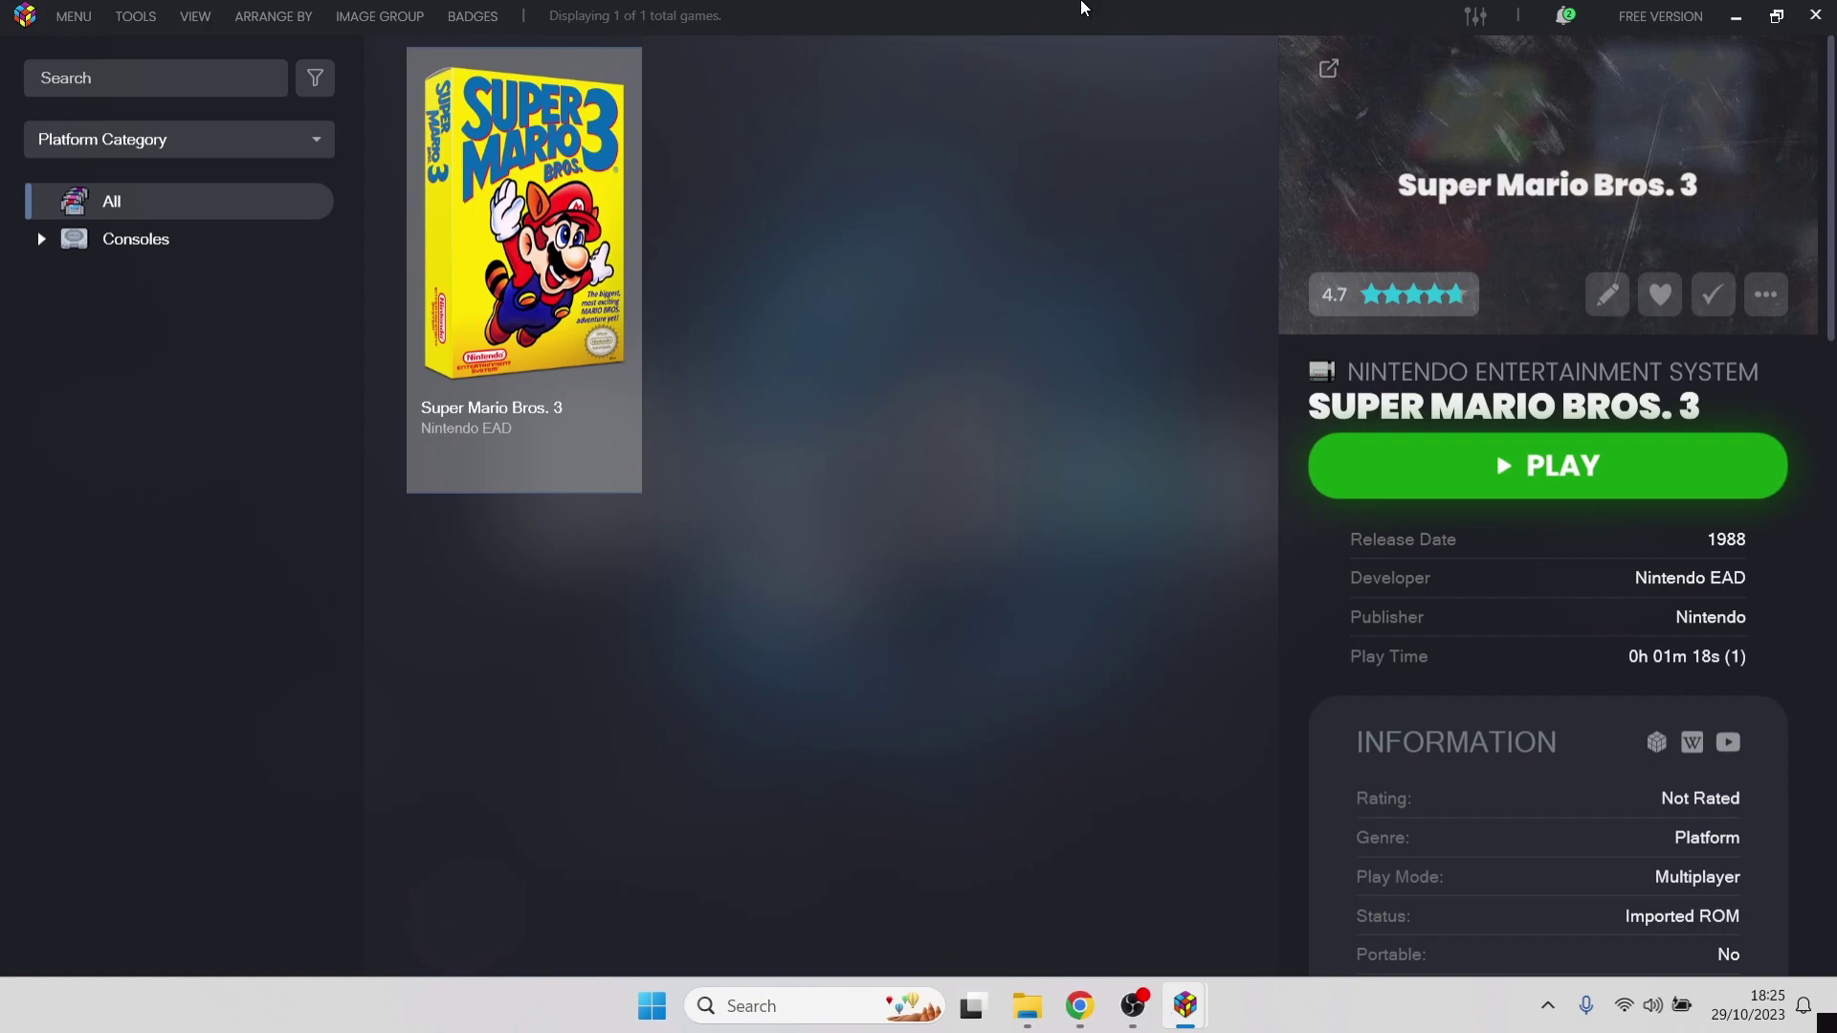
Step: Minimize LaunchBox and run nestopia.exe directly from the desktop's Nes folder
left_click(1739, 23)
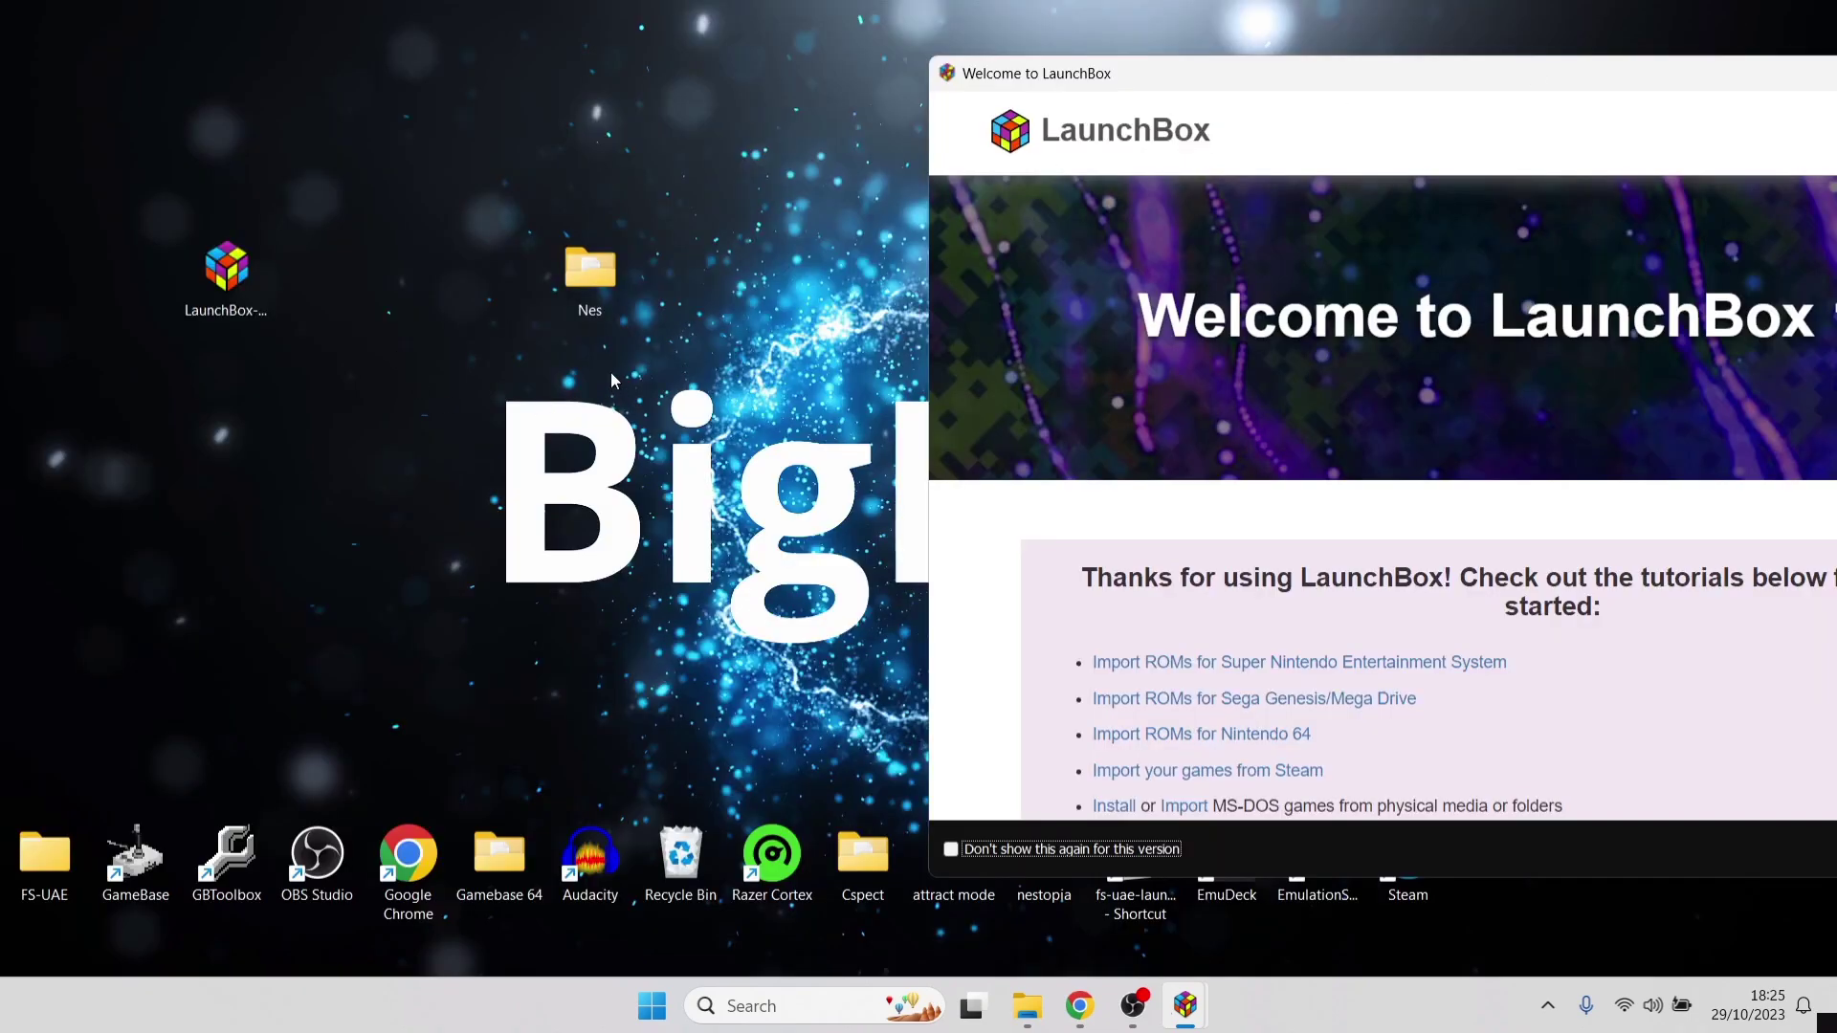
double_click(590, 273)
double_click(1313, 73)
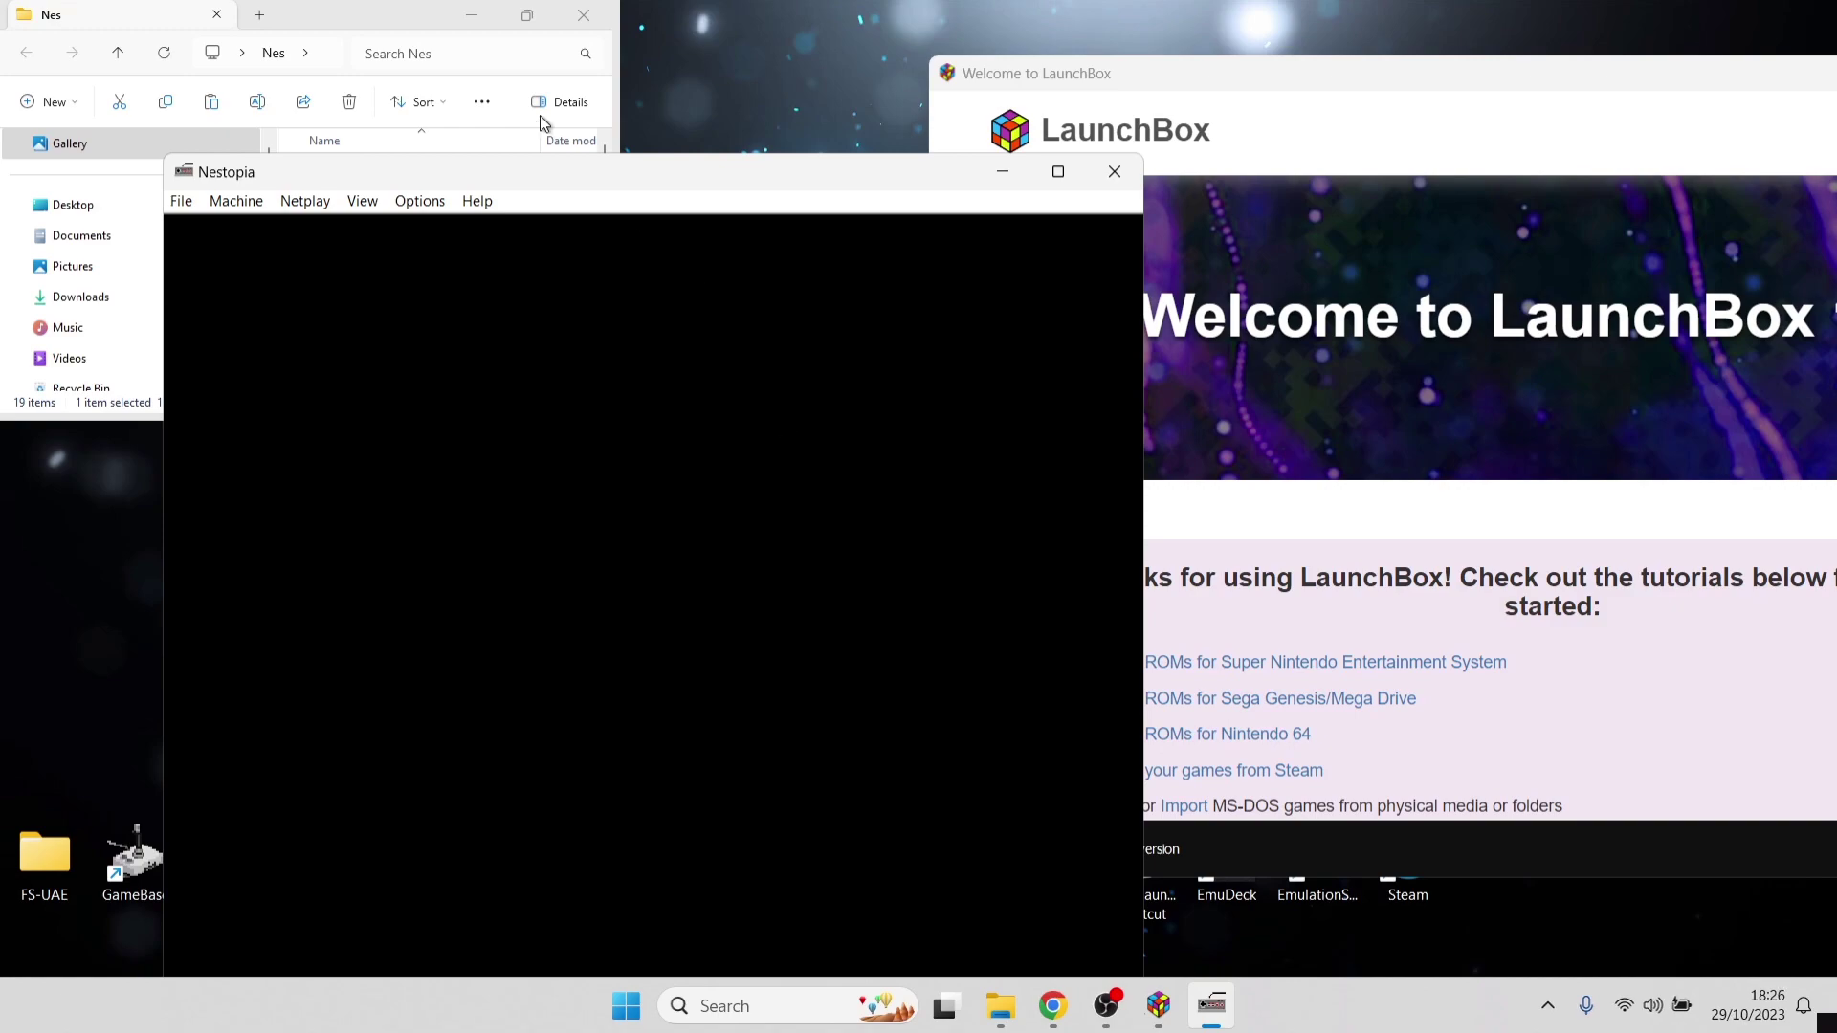
Step: Choose the RGB palette in Nestopia's Video options, then quit the emulator
left_click_drag(528, 169, 593, 60)
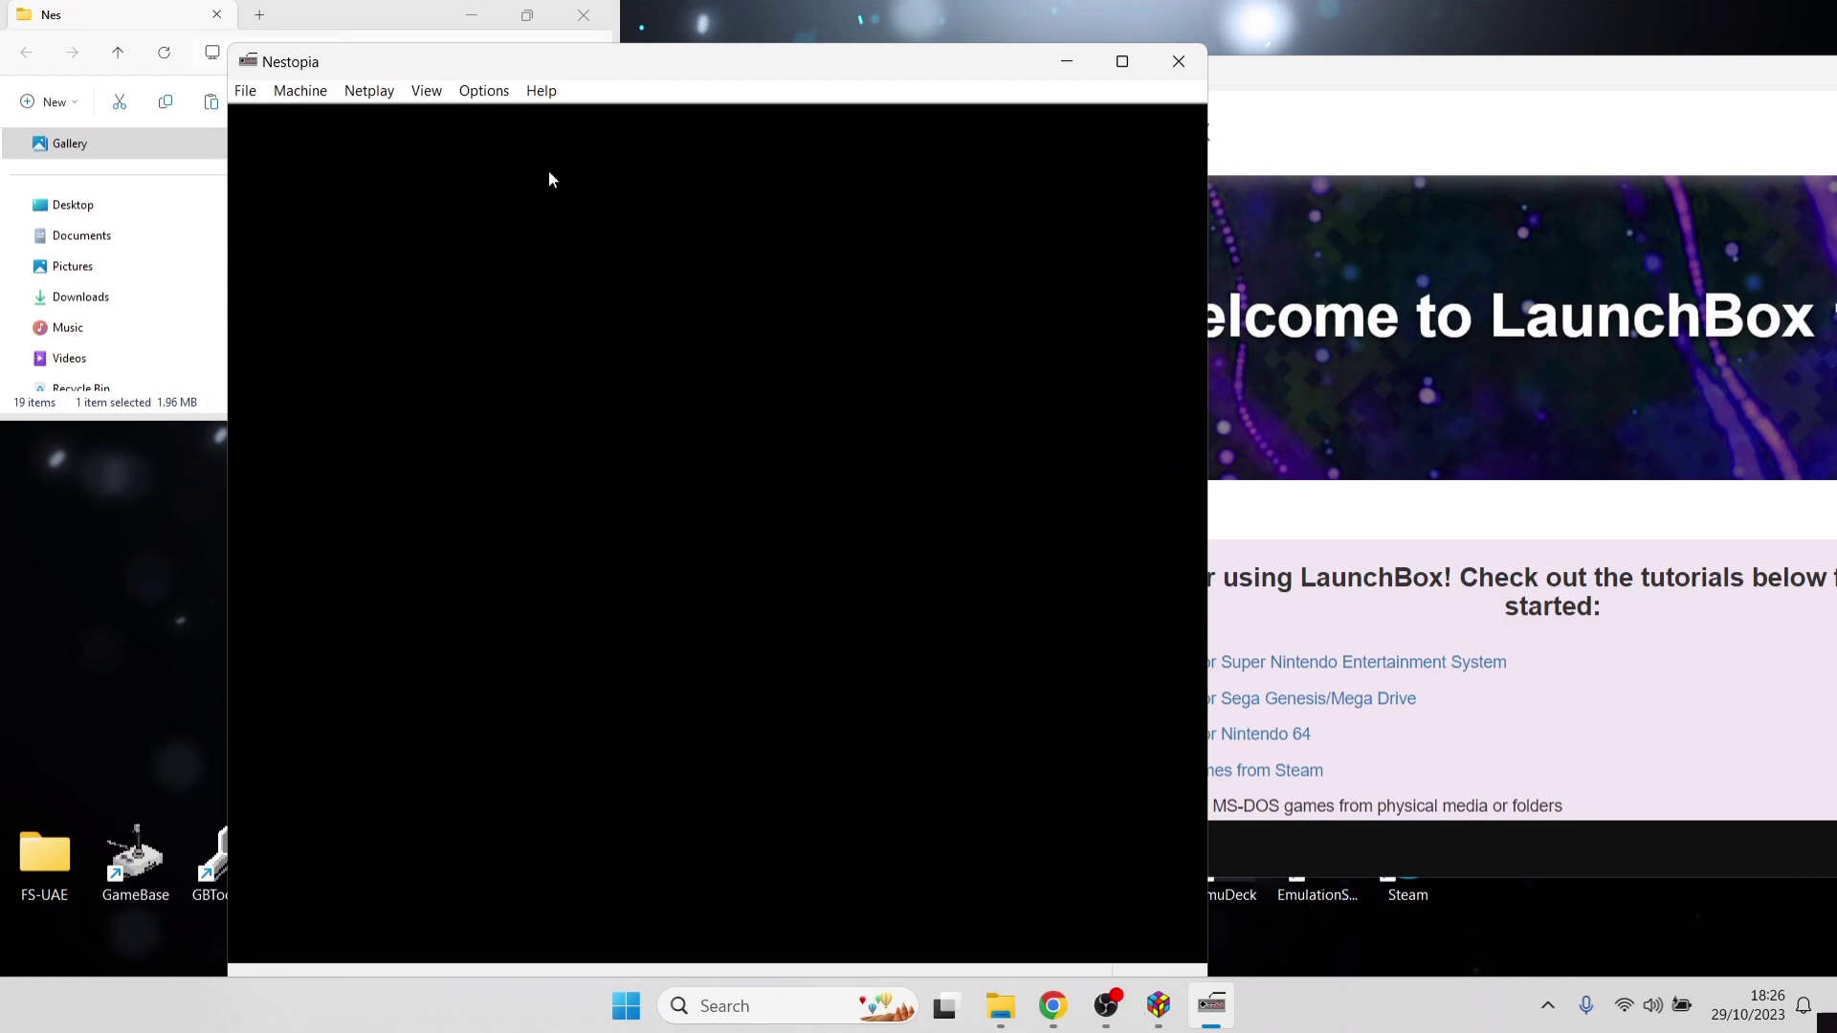
left_click(497, 93)
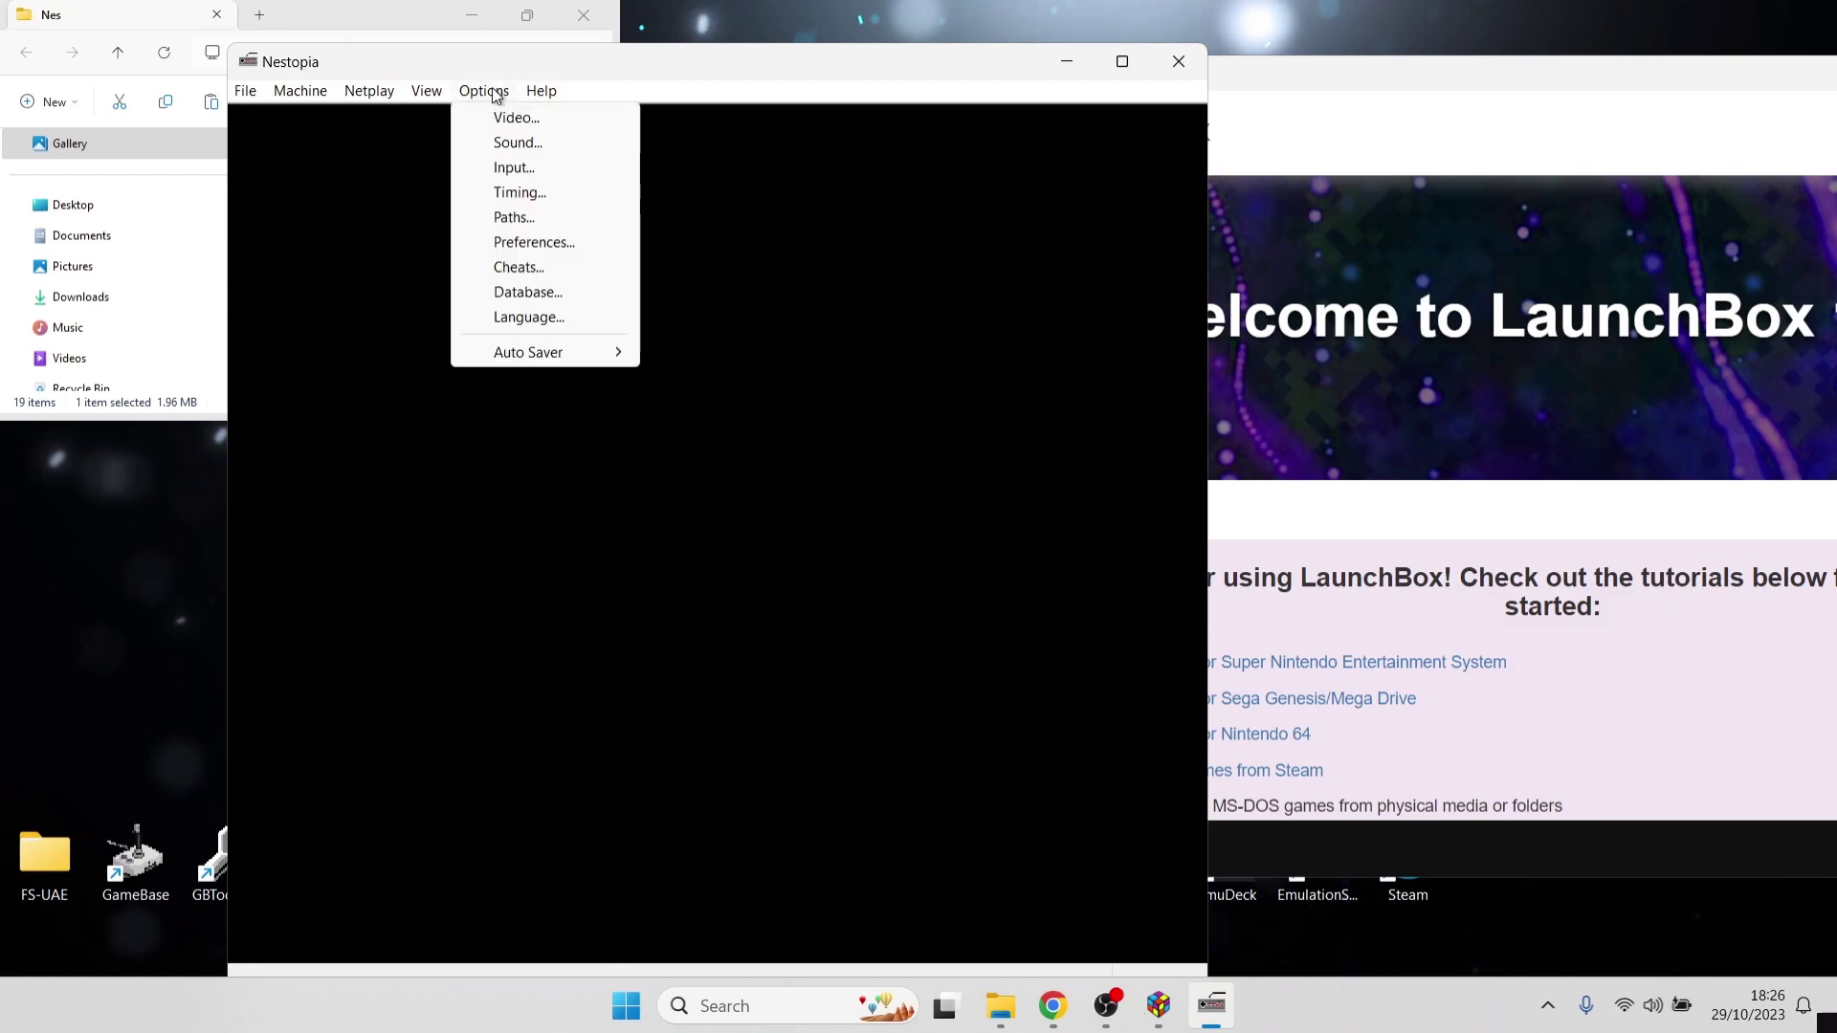
left_click(497, 115)
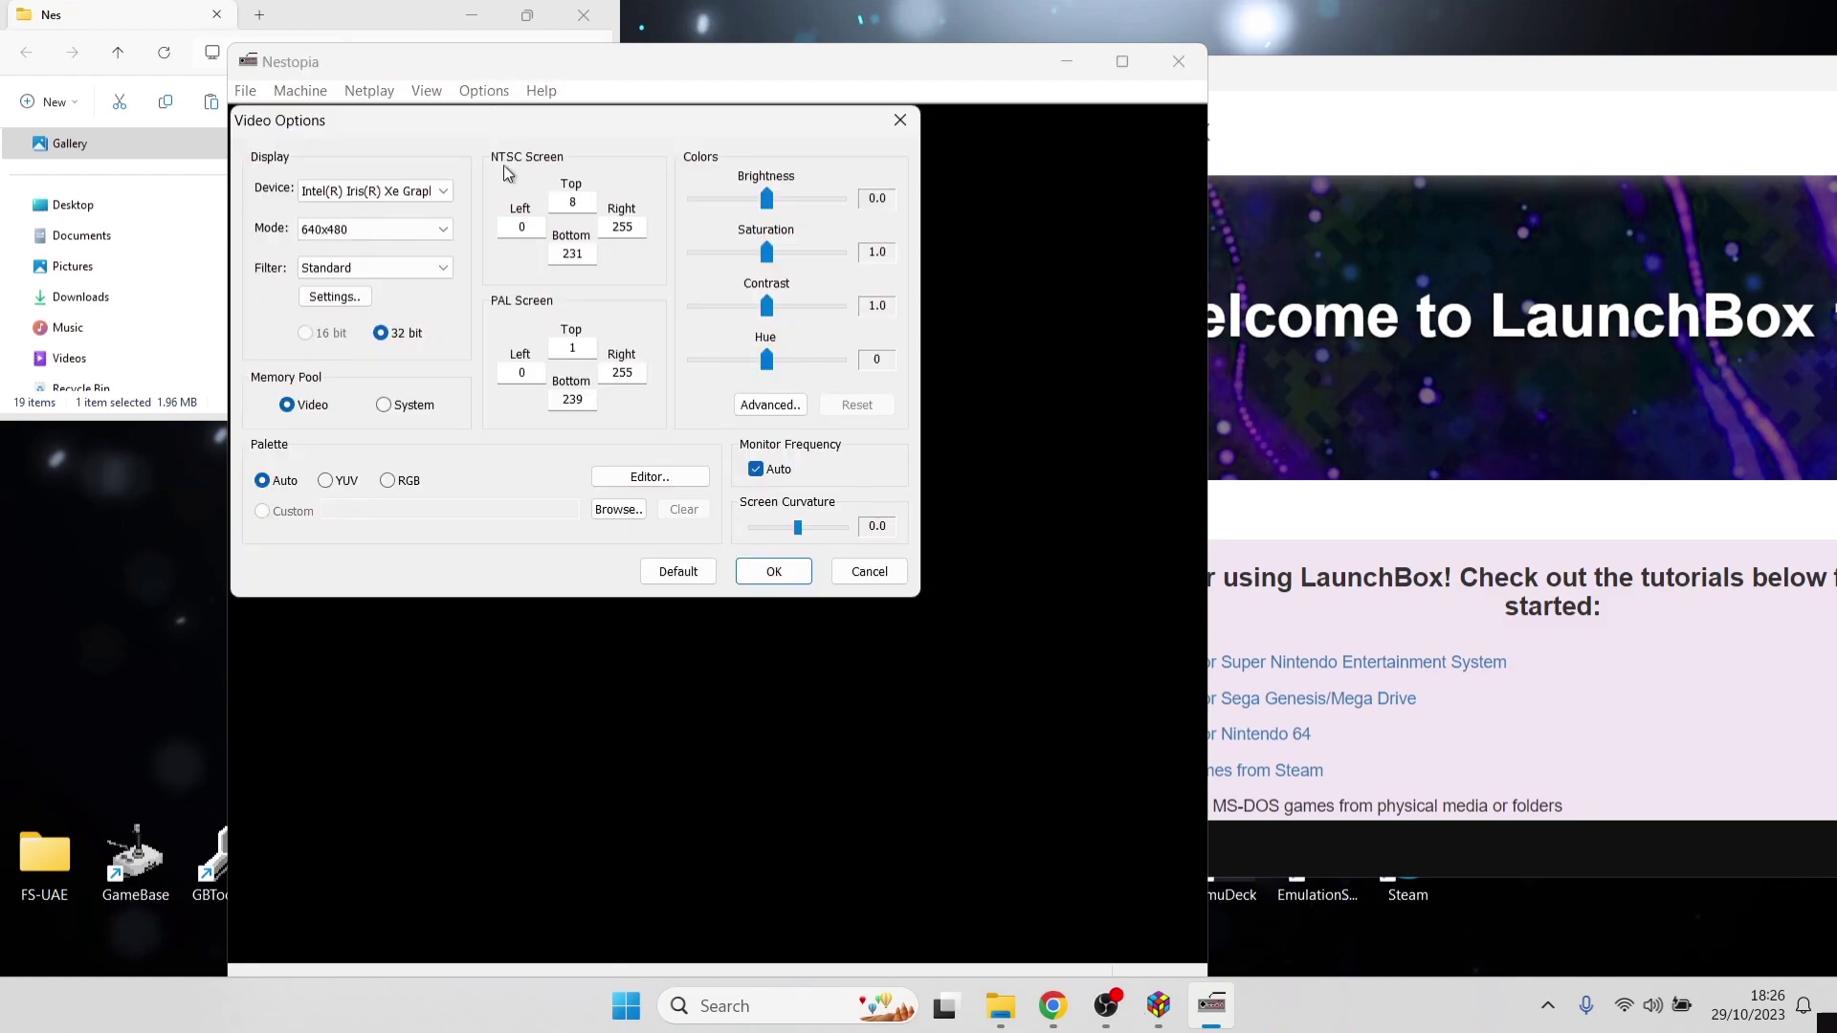
left_click(389, 481)
left_click(777, 573)
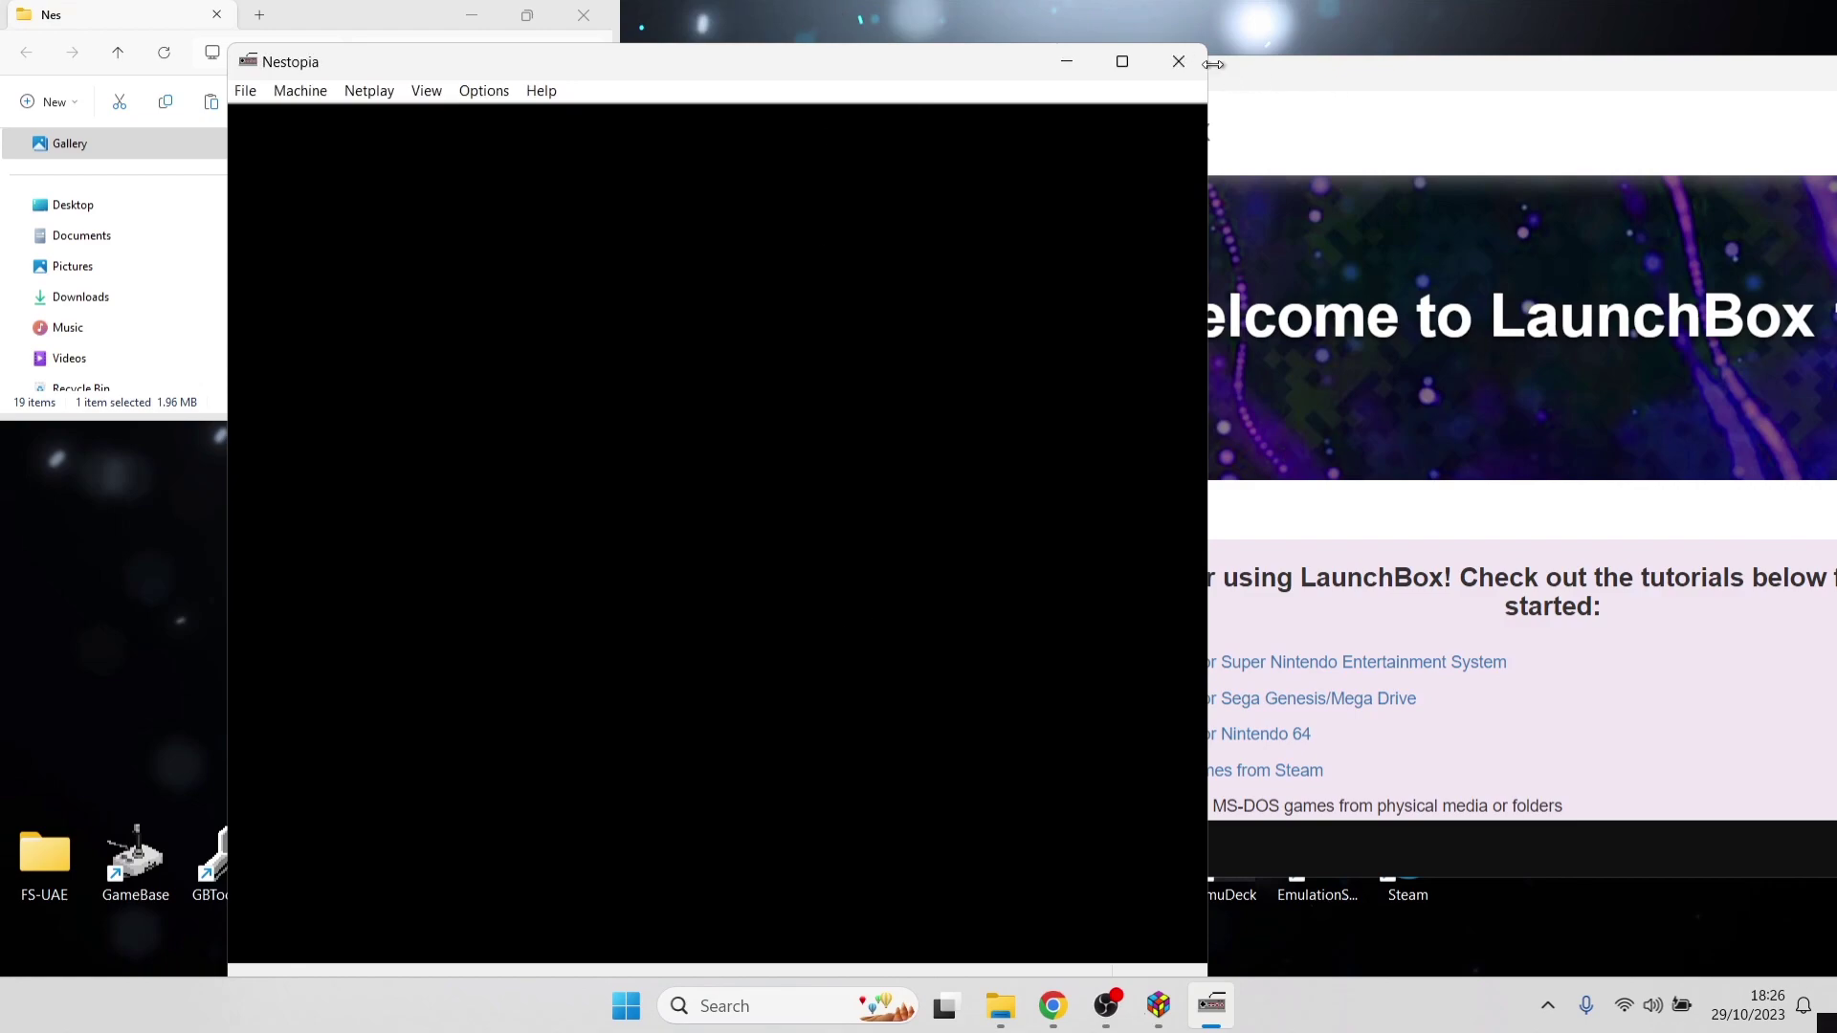
left_click(1179, 62)
left_click(886, 593)
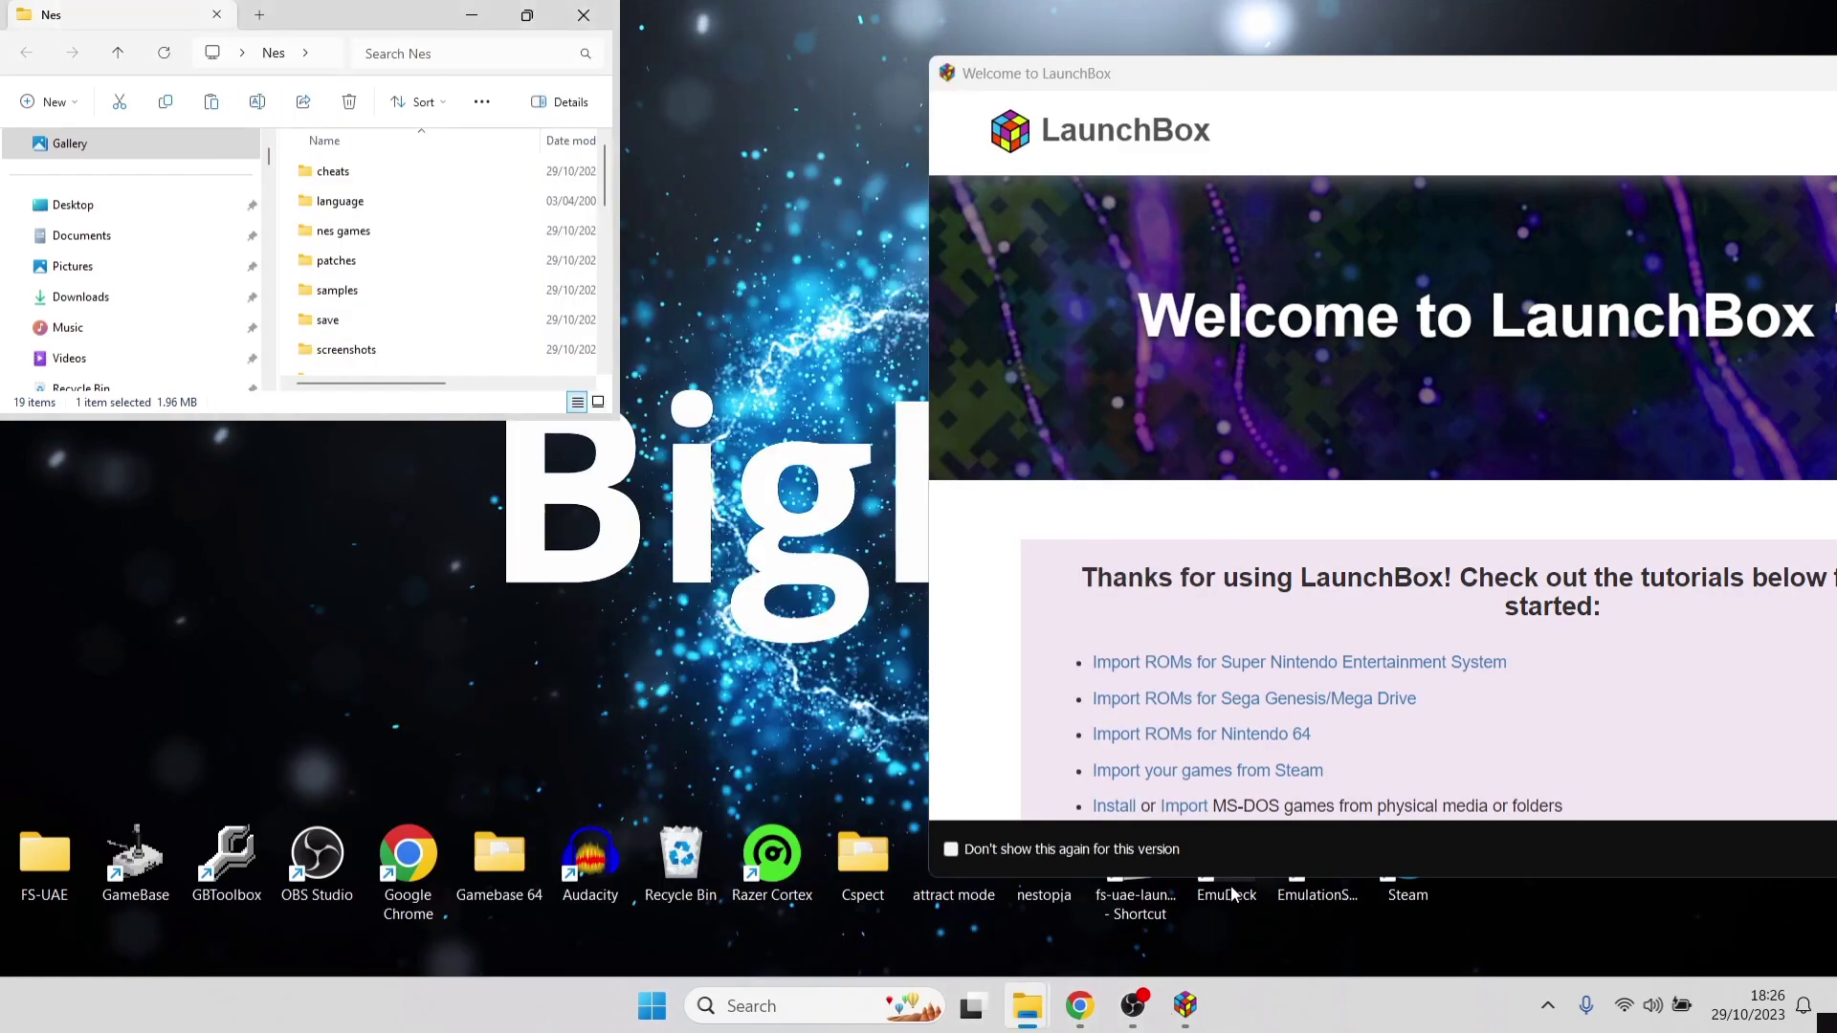
Step: Bring LaunchBox back and play Super Mario Bros. 3 to its title screen
mouse_move(1186, 1023)
left_click(1089, 880)
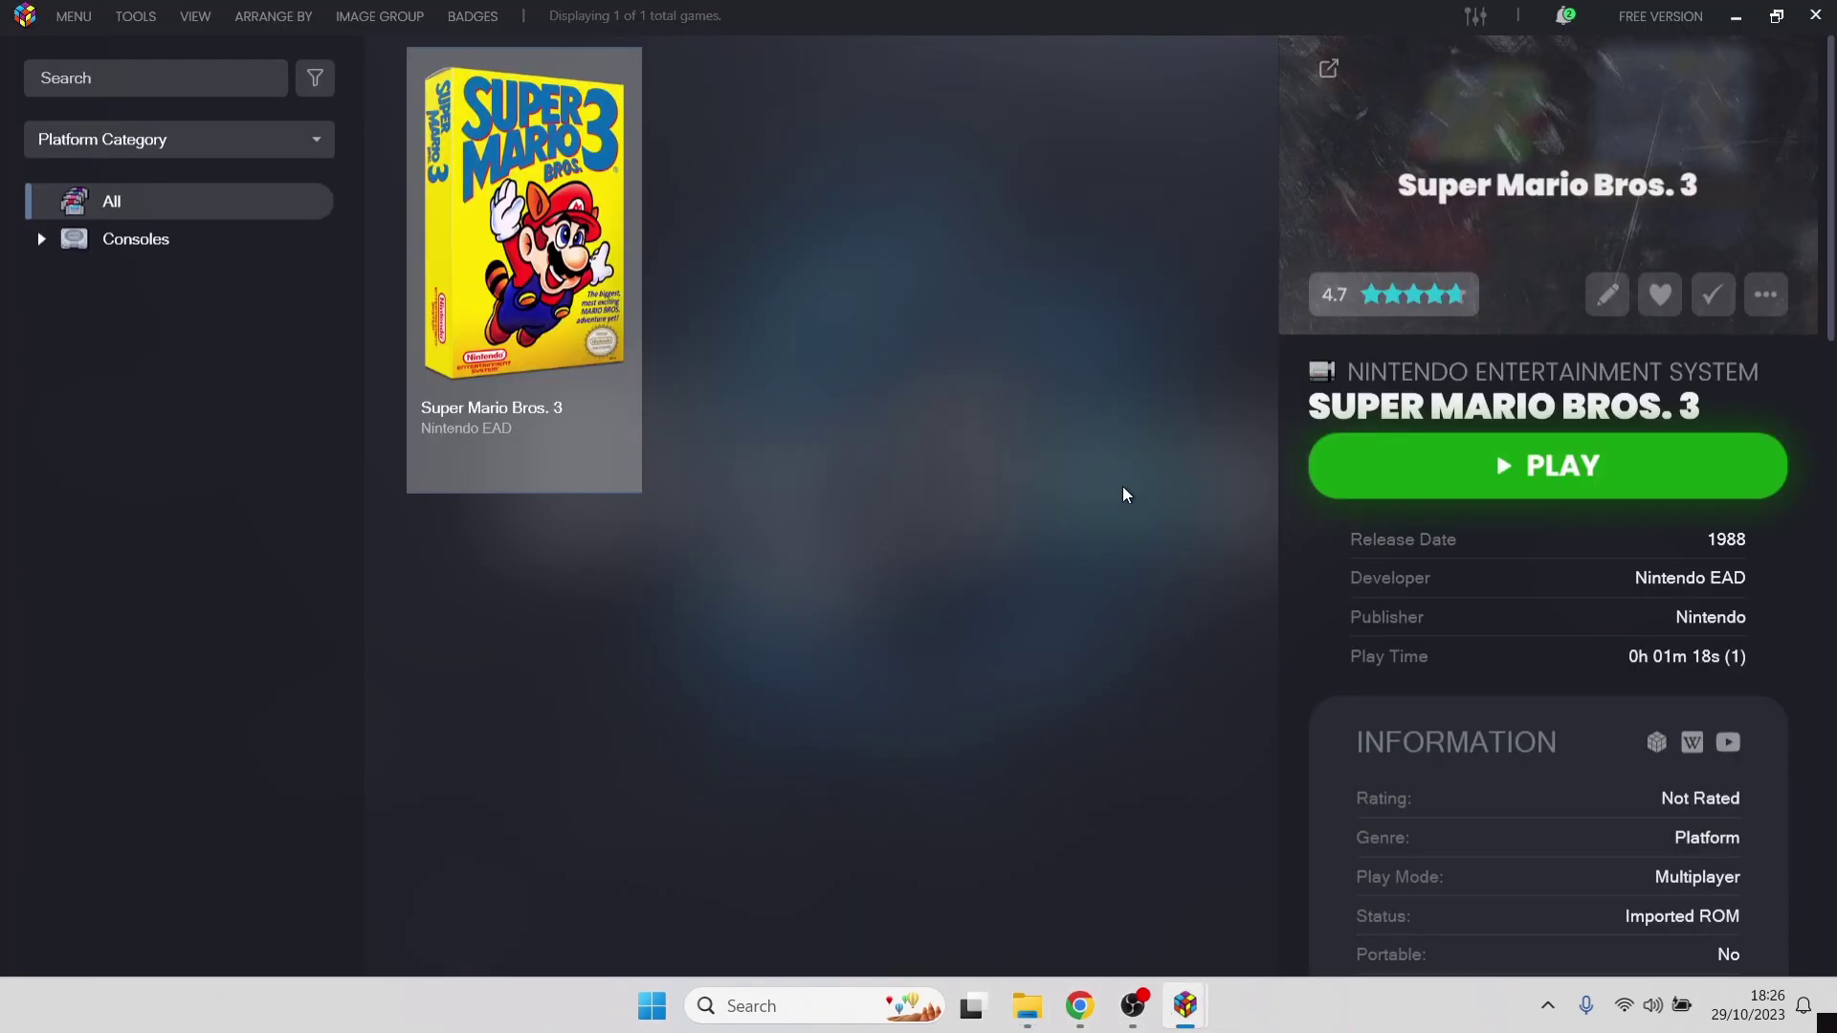
left_click(1529, 486)
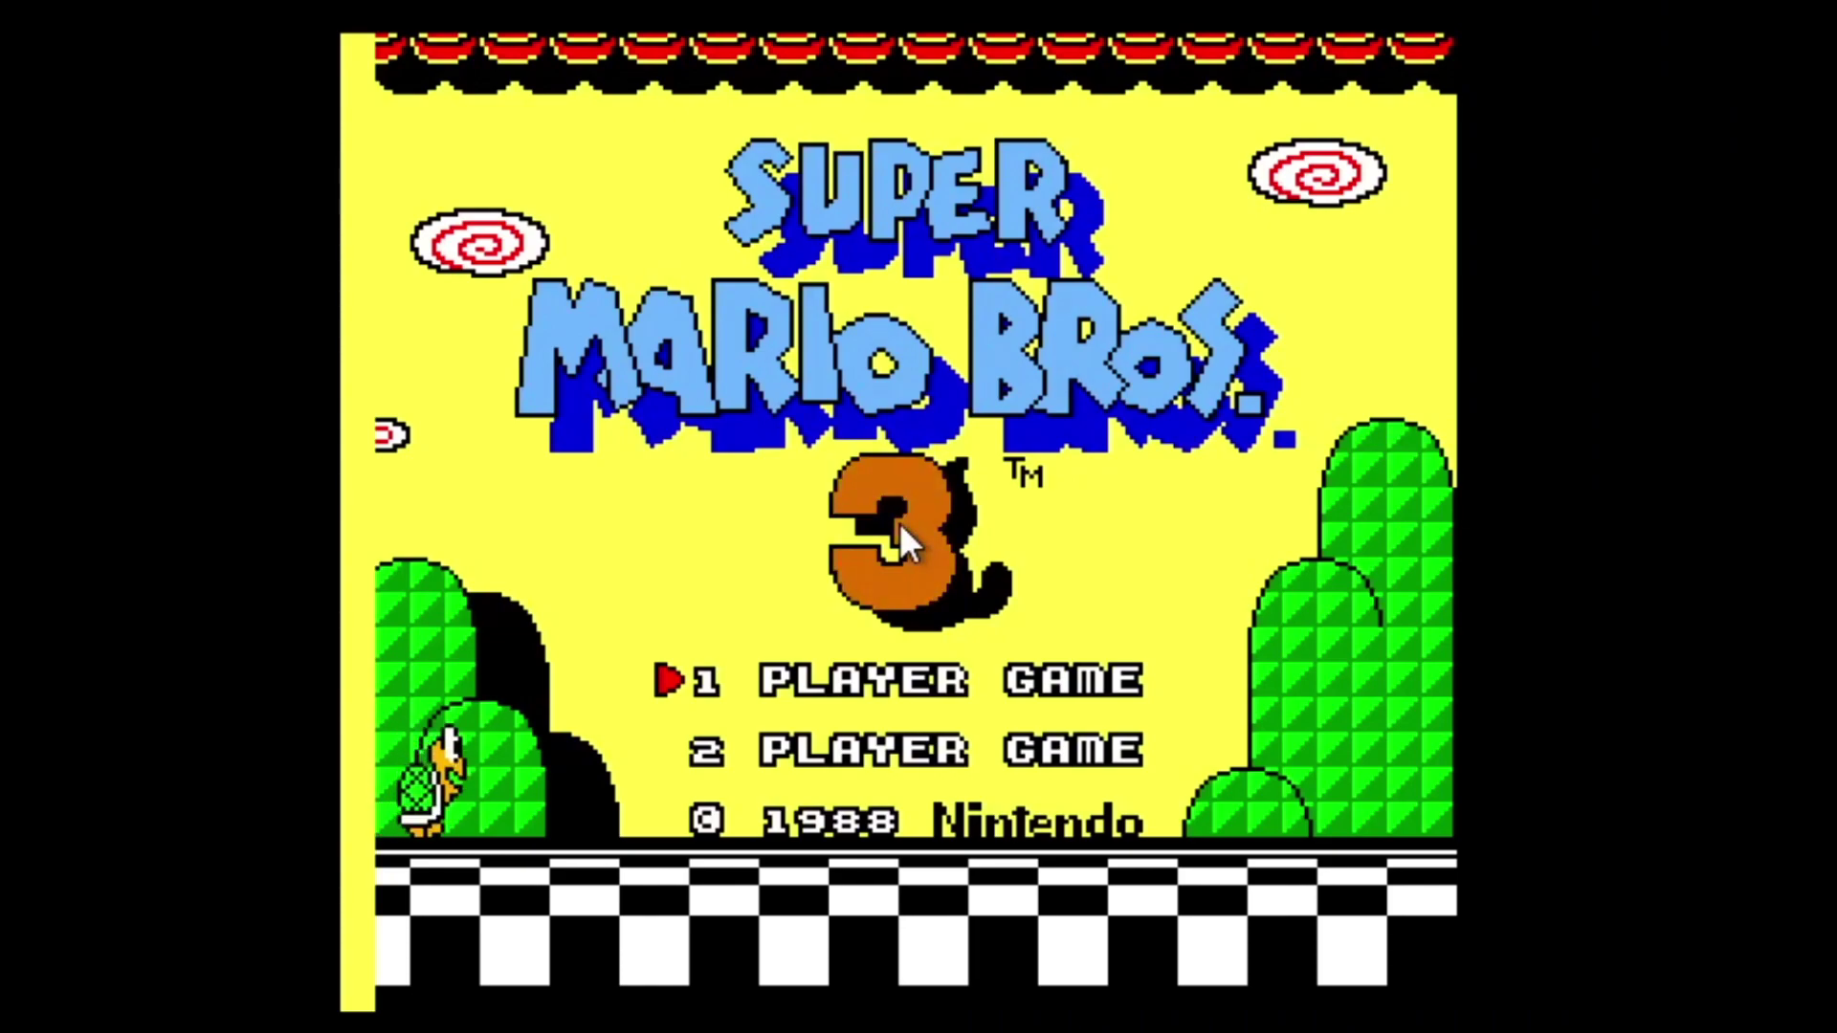
Step: Play the opening of World 1-1, stomping a Goomba and grabbing the mushroom, then Escape to LaunchBox
key("Return")
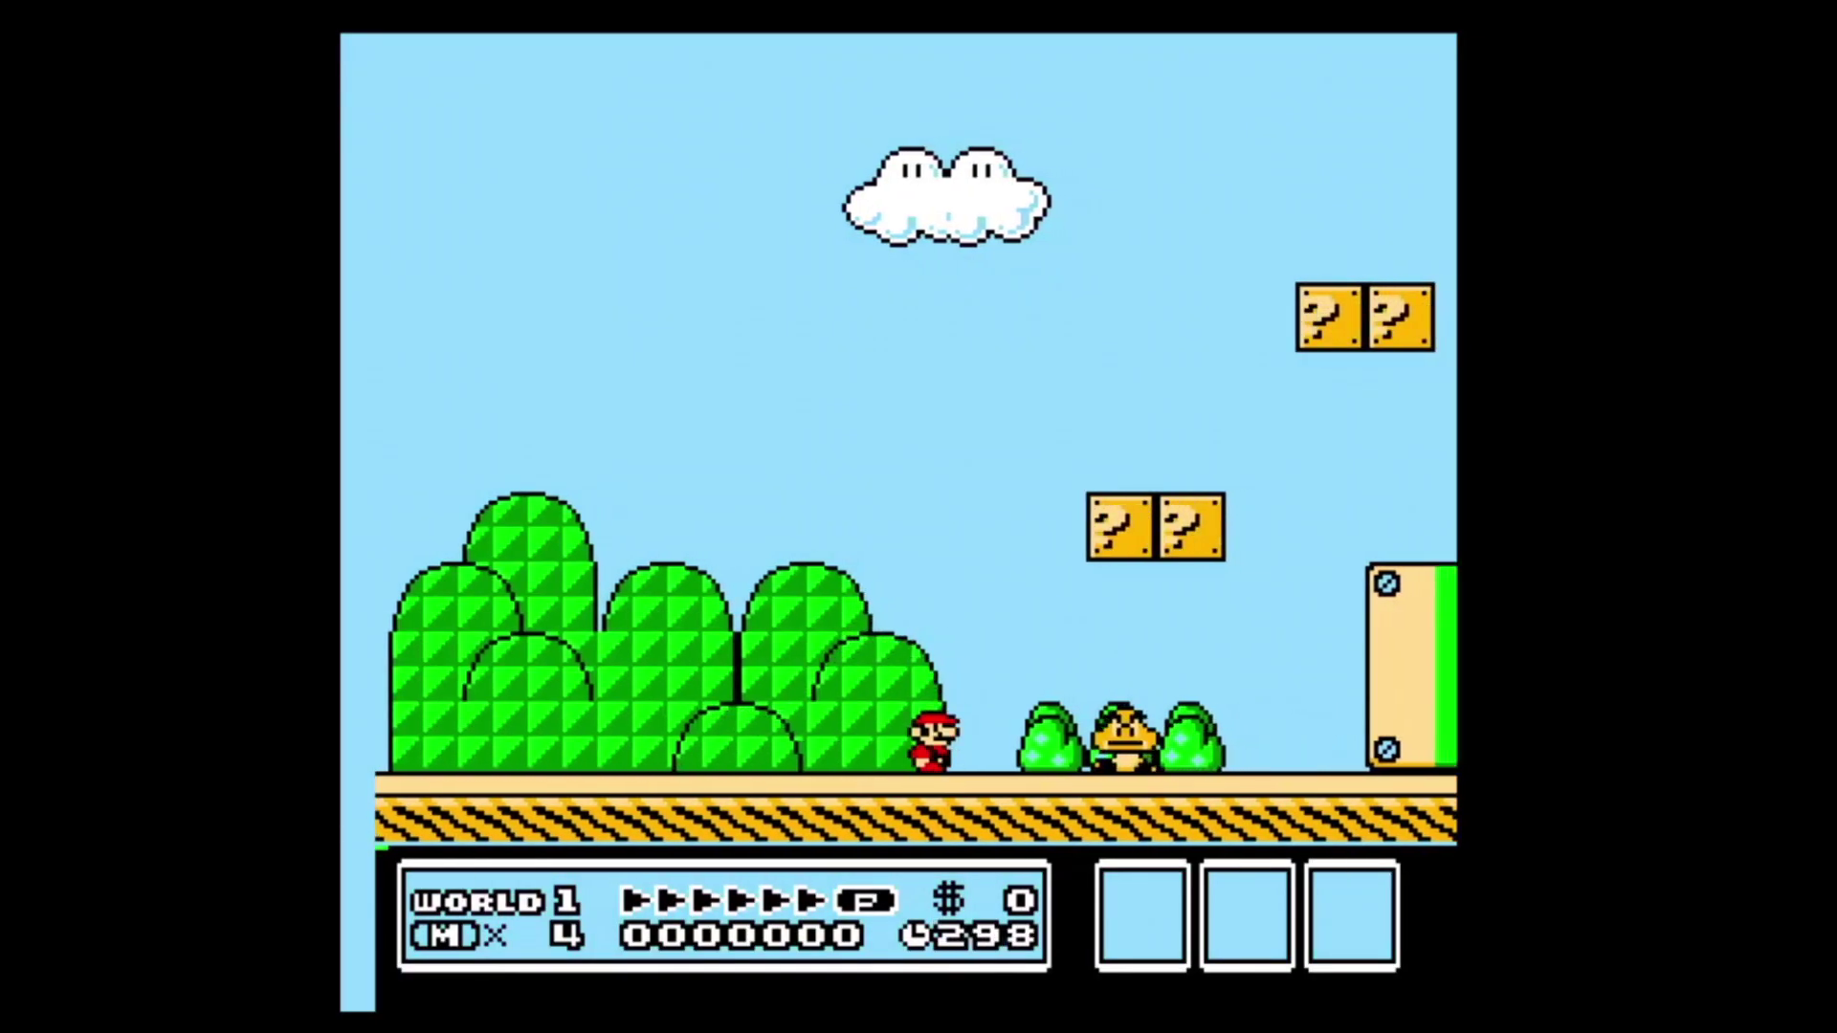
key("Right")
key("x")
key("x")
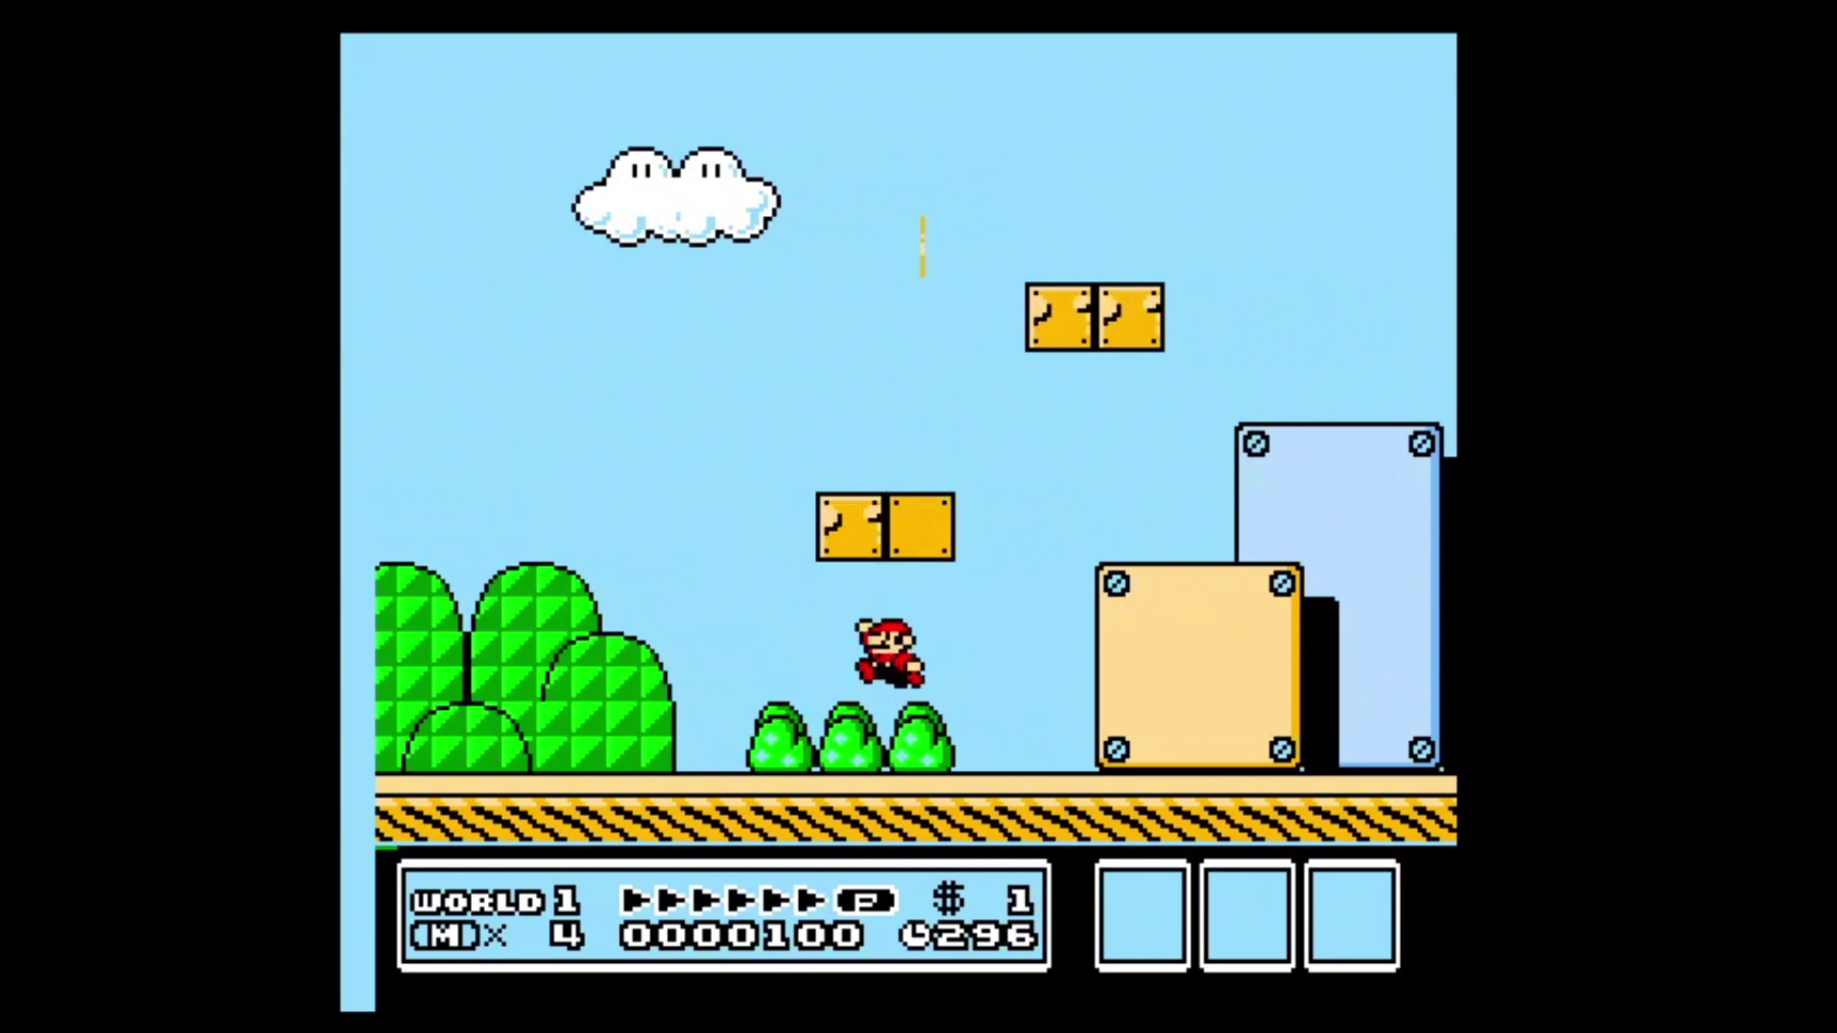
key("Right")
key("x")
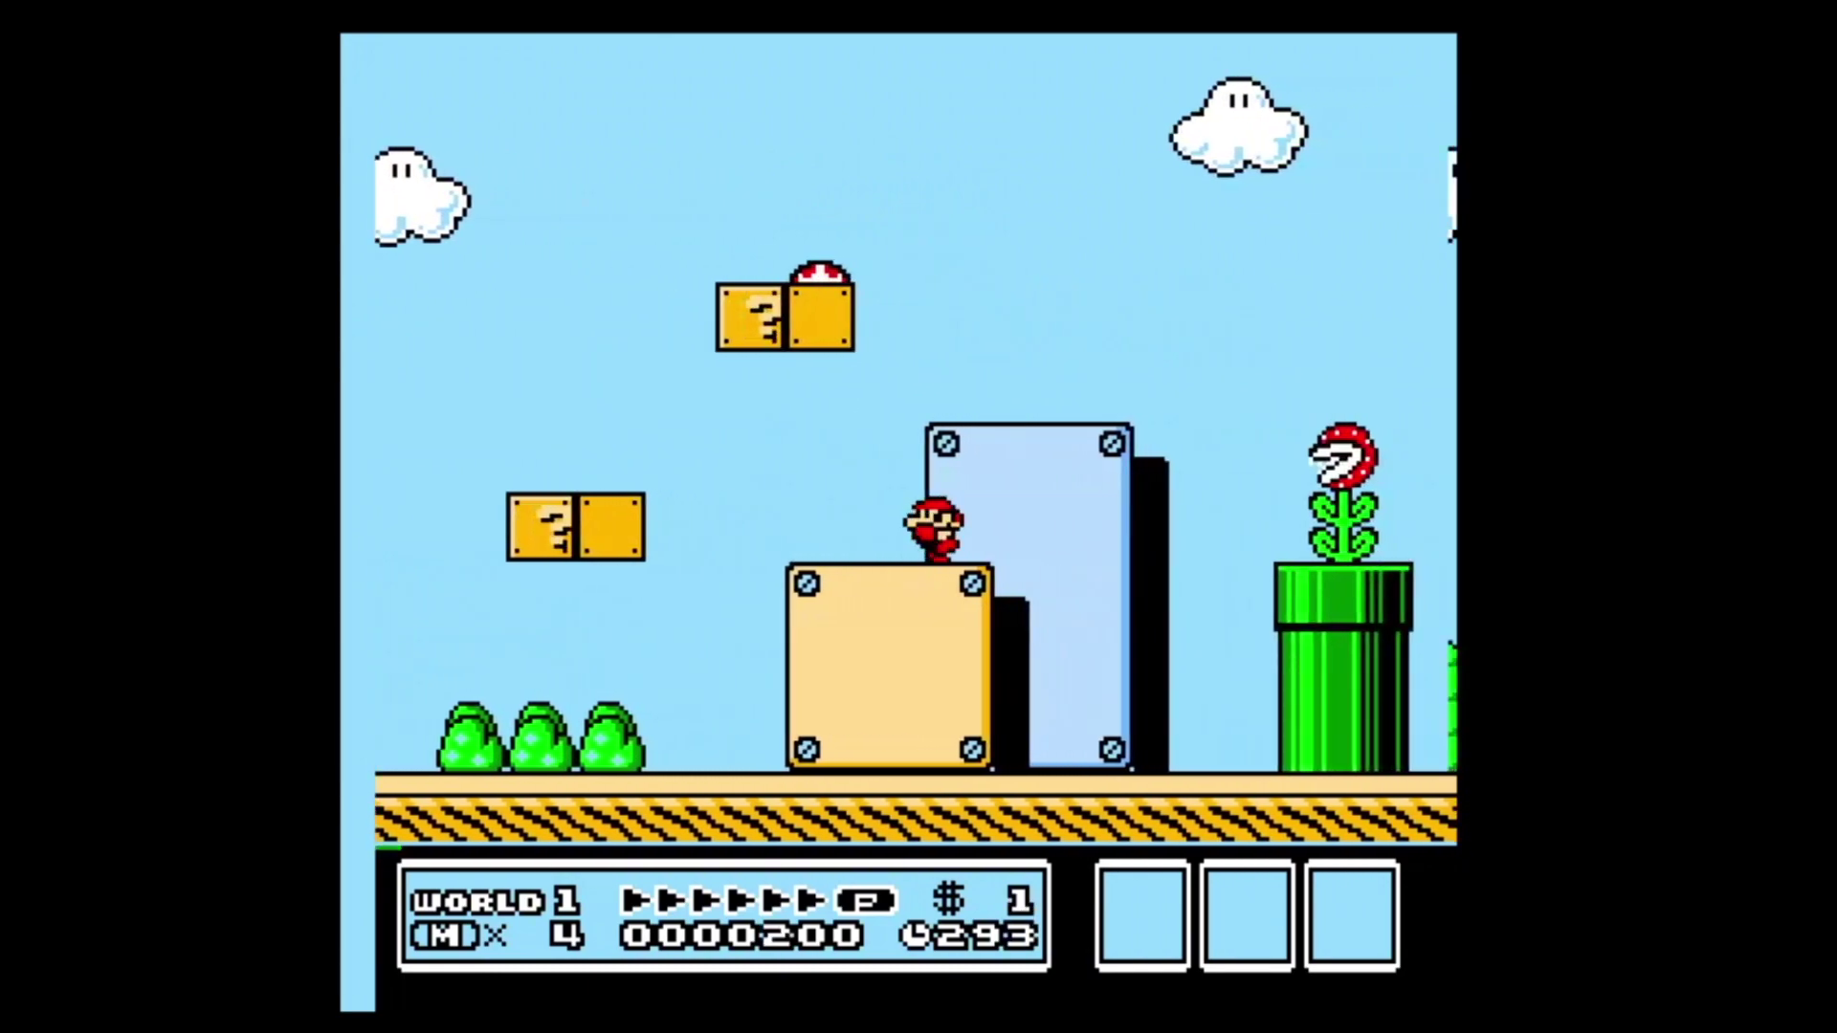
key("x")
key("Left")
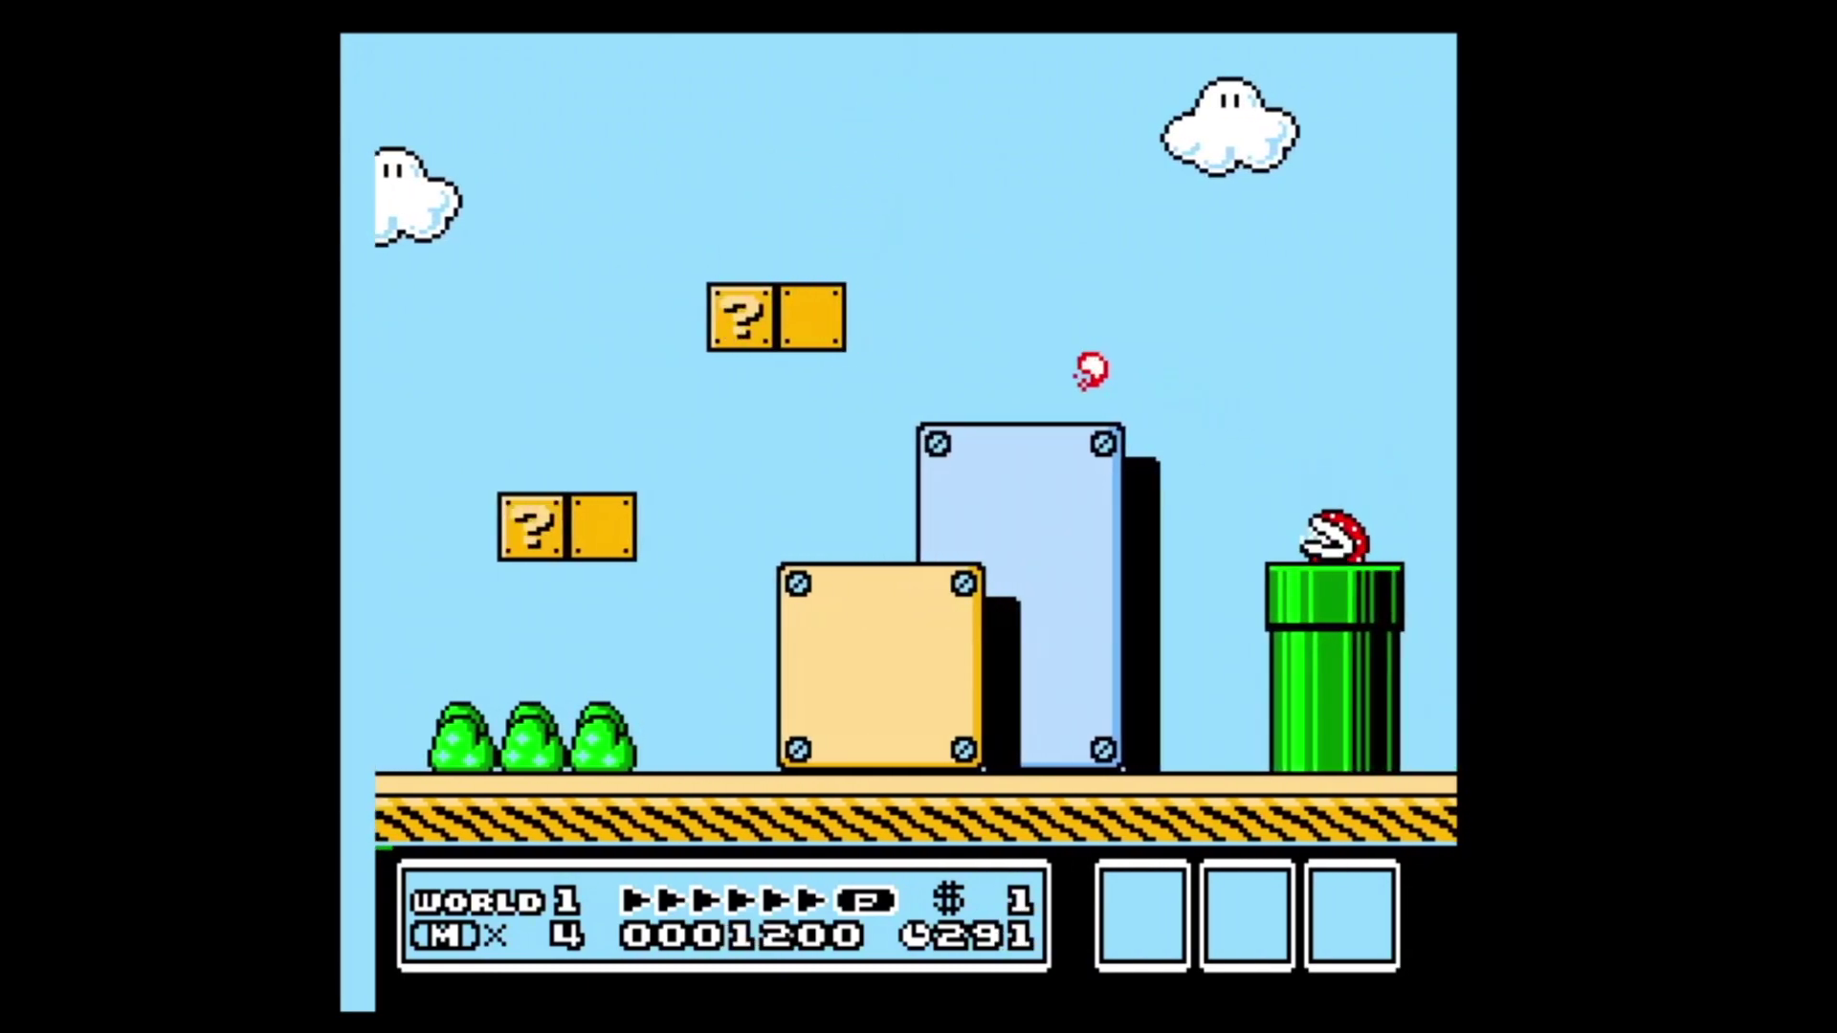
key("Right")
key("x")
key("x")
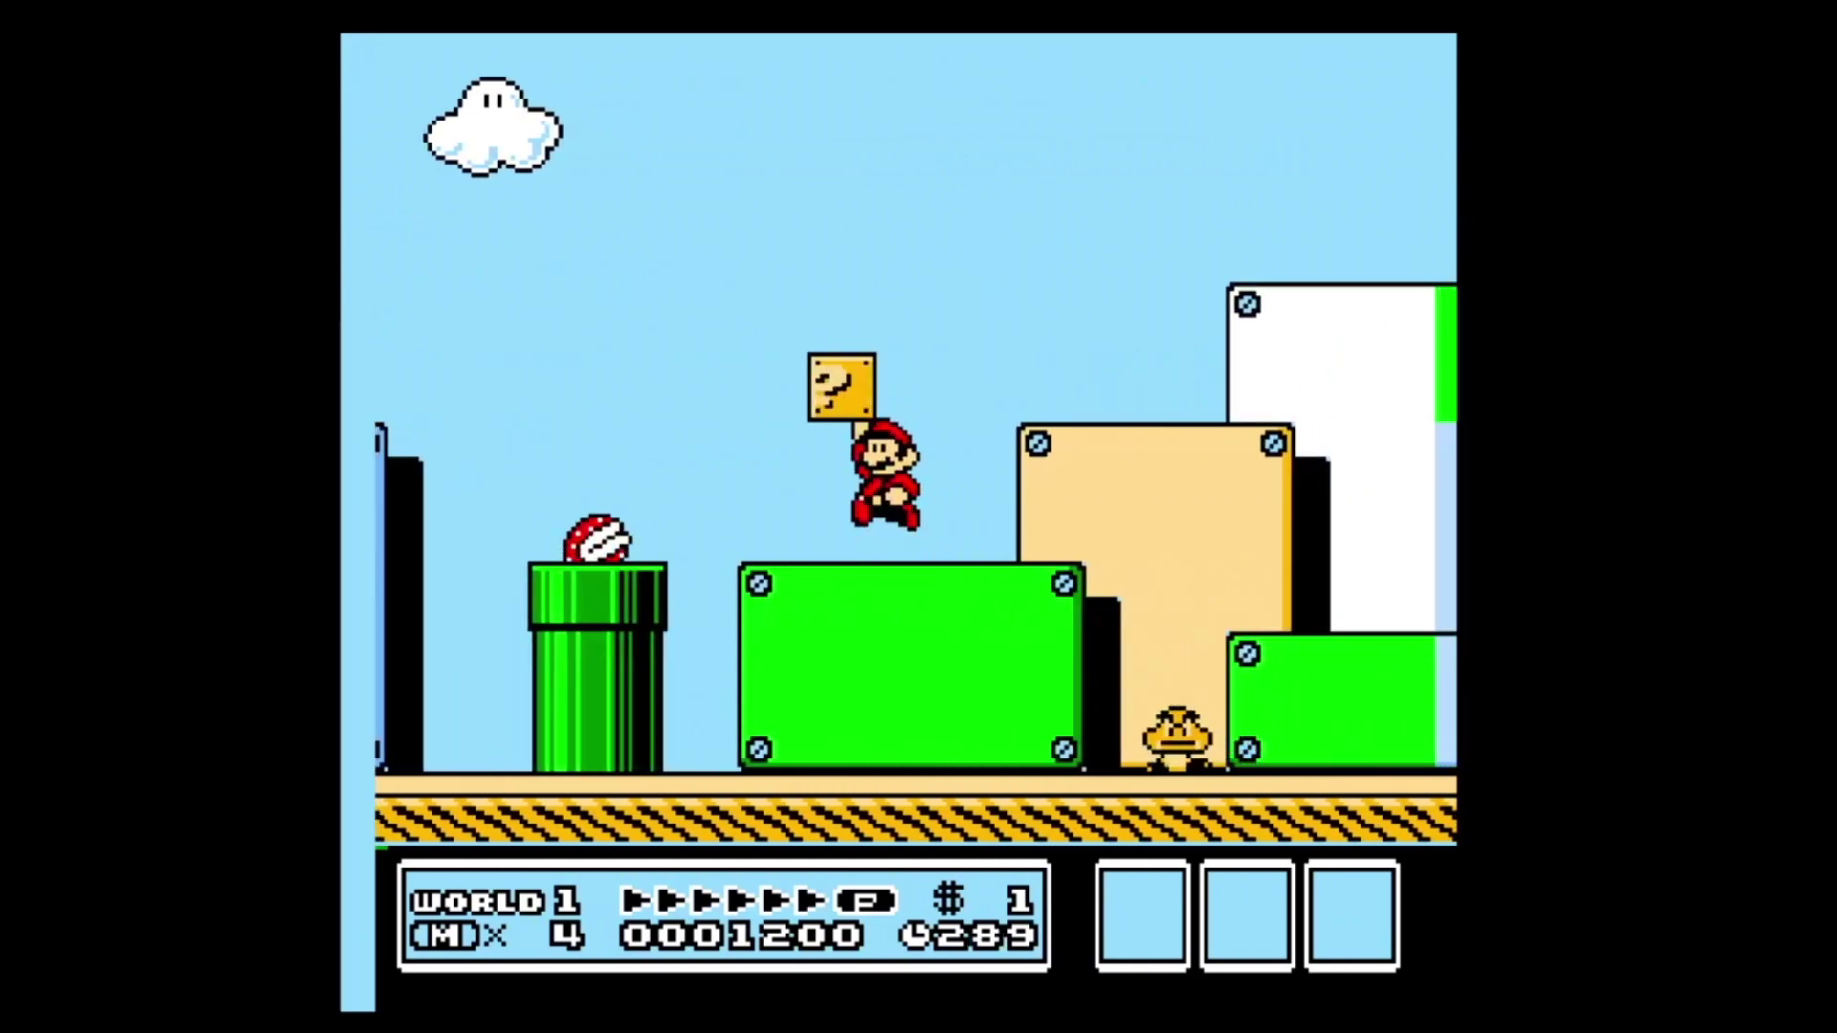
key("Escape")
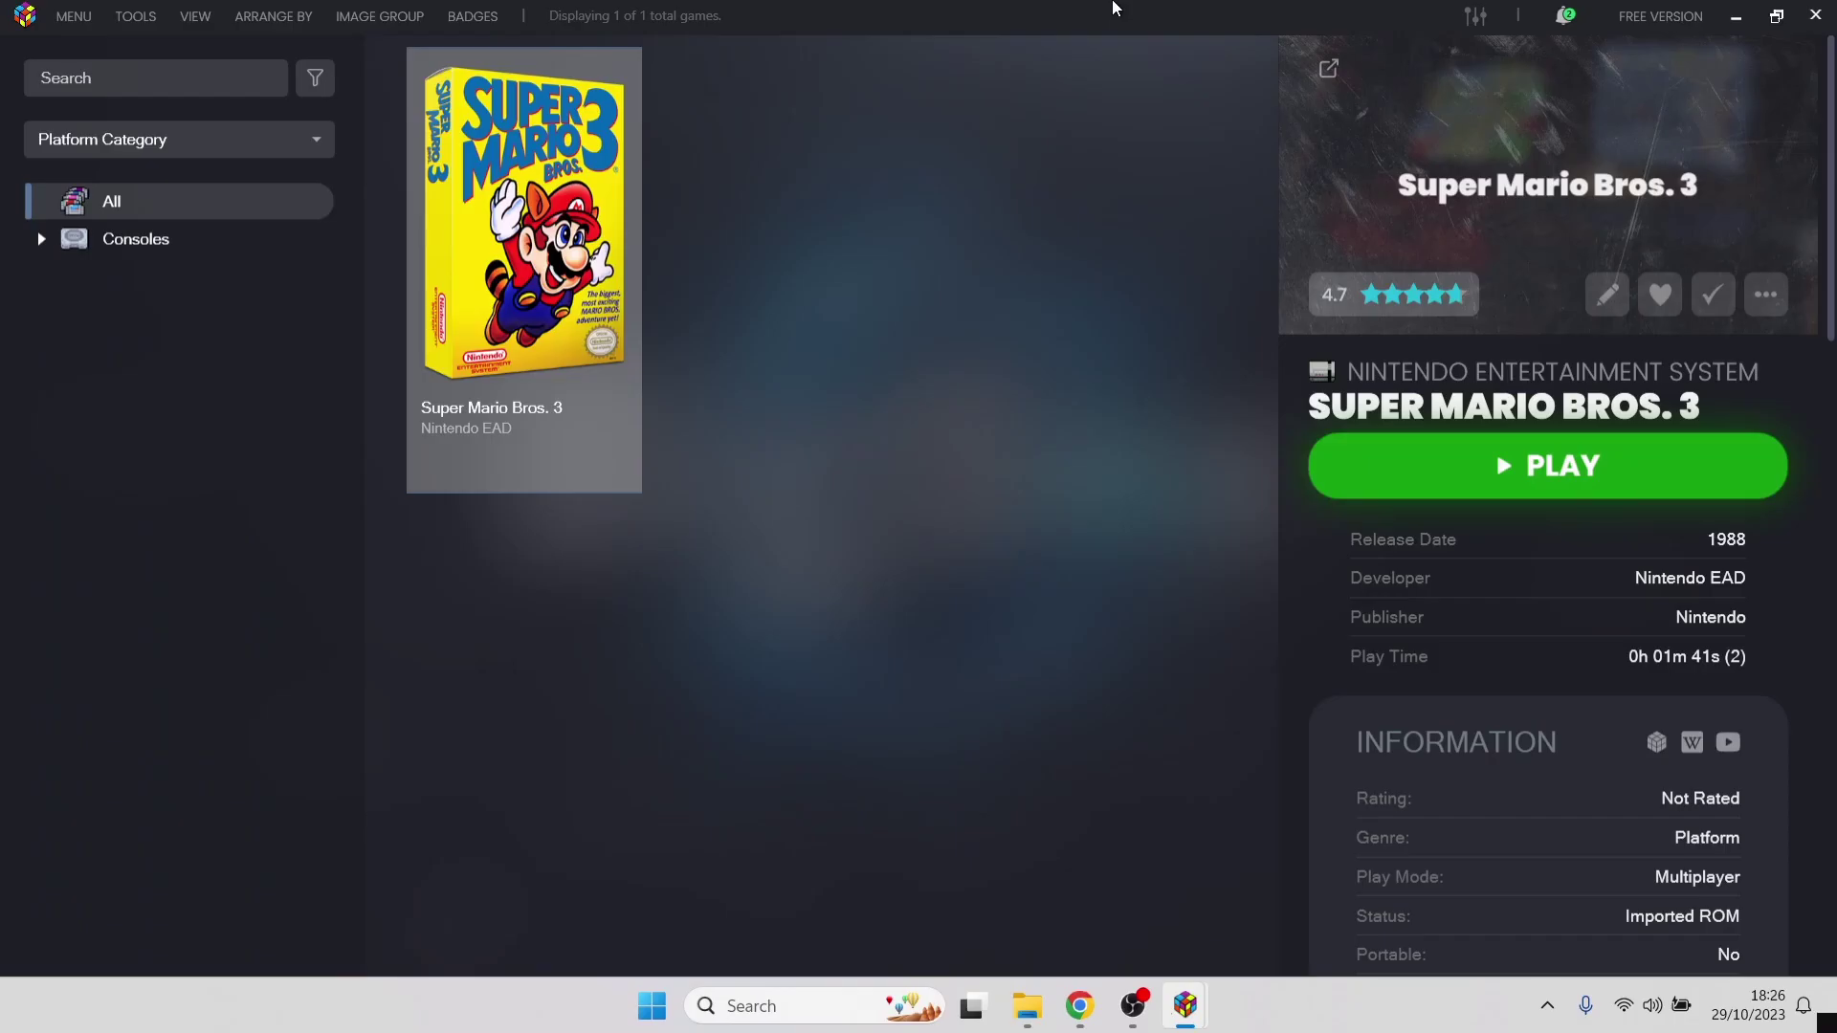